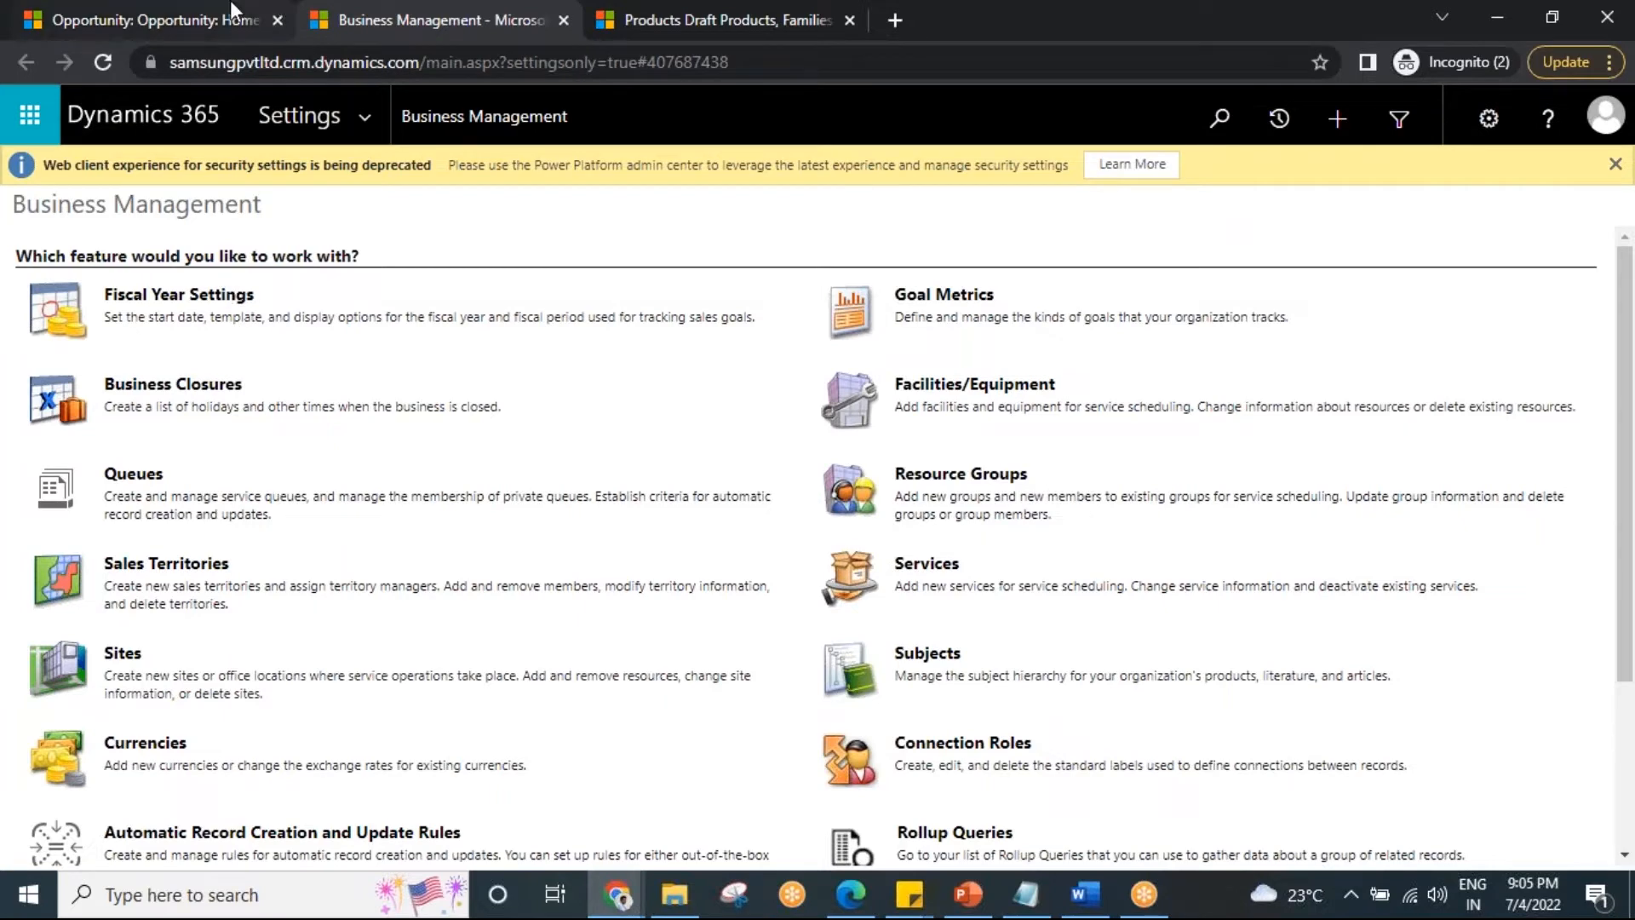
Leave the Home PC opportunity and switch to the Marketing area's Social Dashboard.
left_click(553, 591)
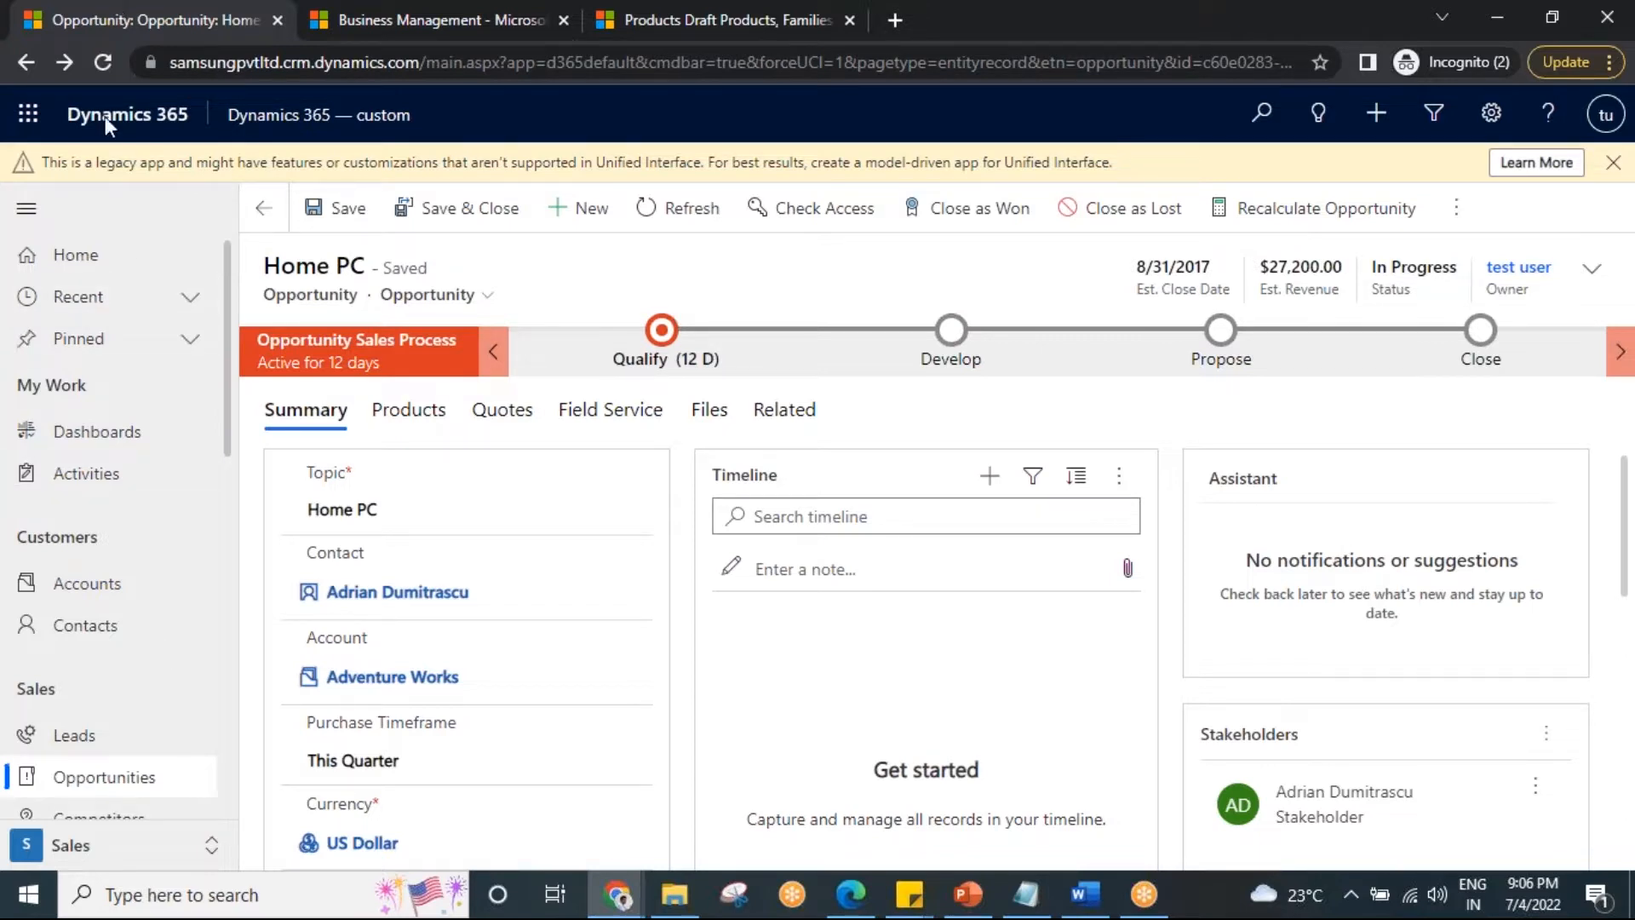
scroll(139, 728, "down", 10)
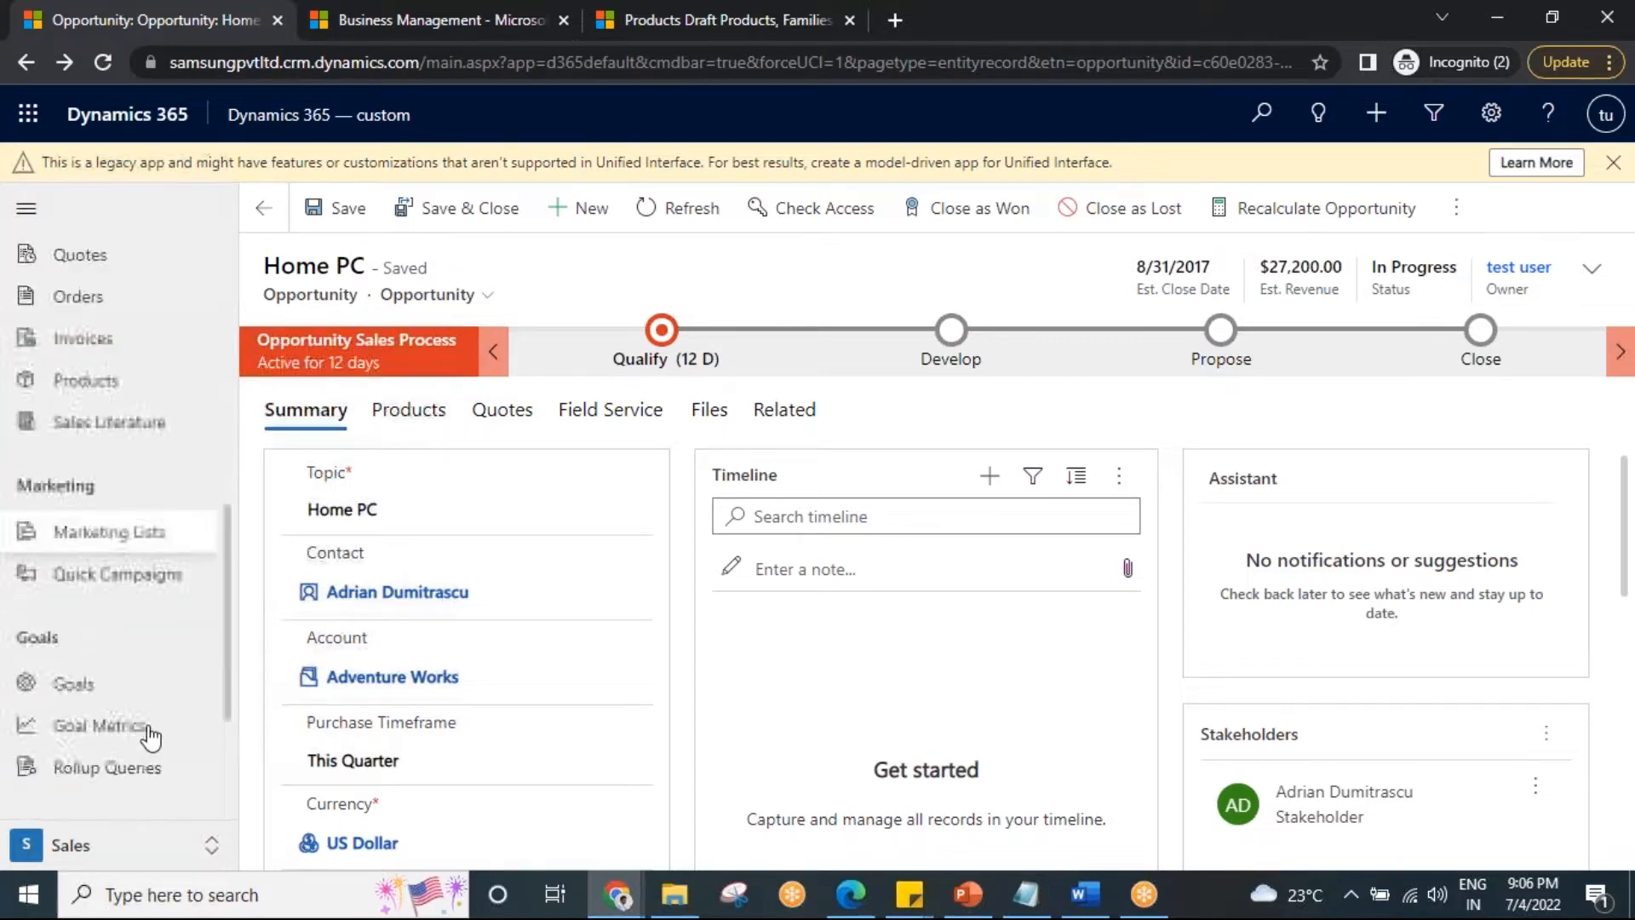
left_click(112, 855)
left_click(116, 767)
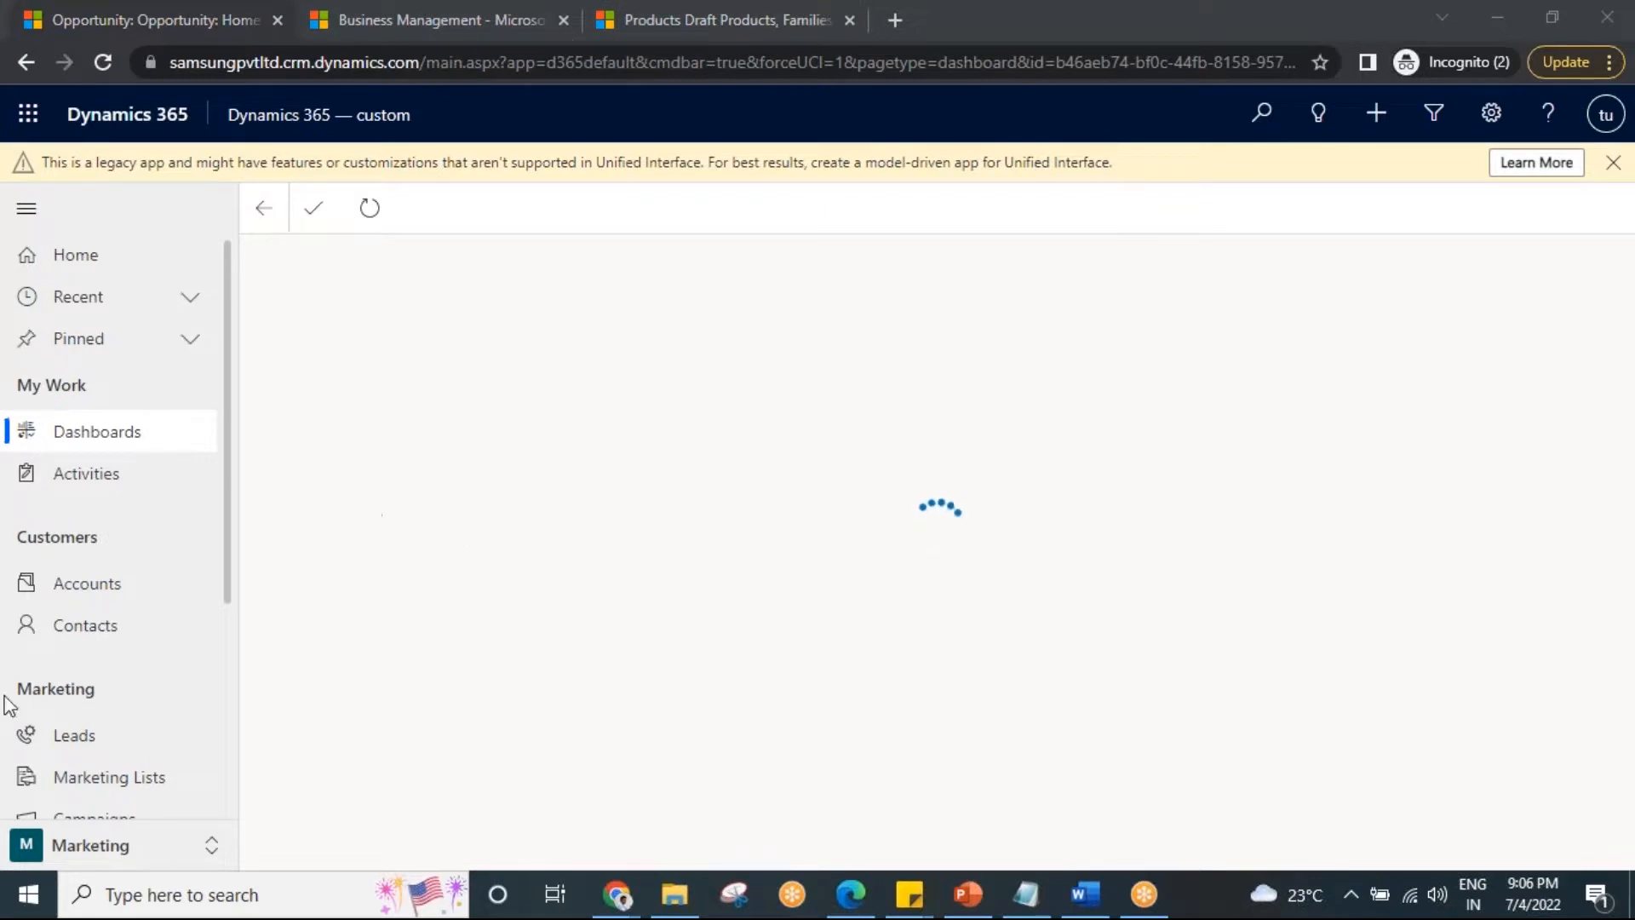
scroll(146, 730, "down", 1)
scroll(146, 730, "down", 1)
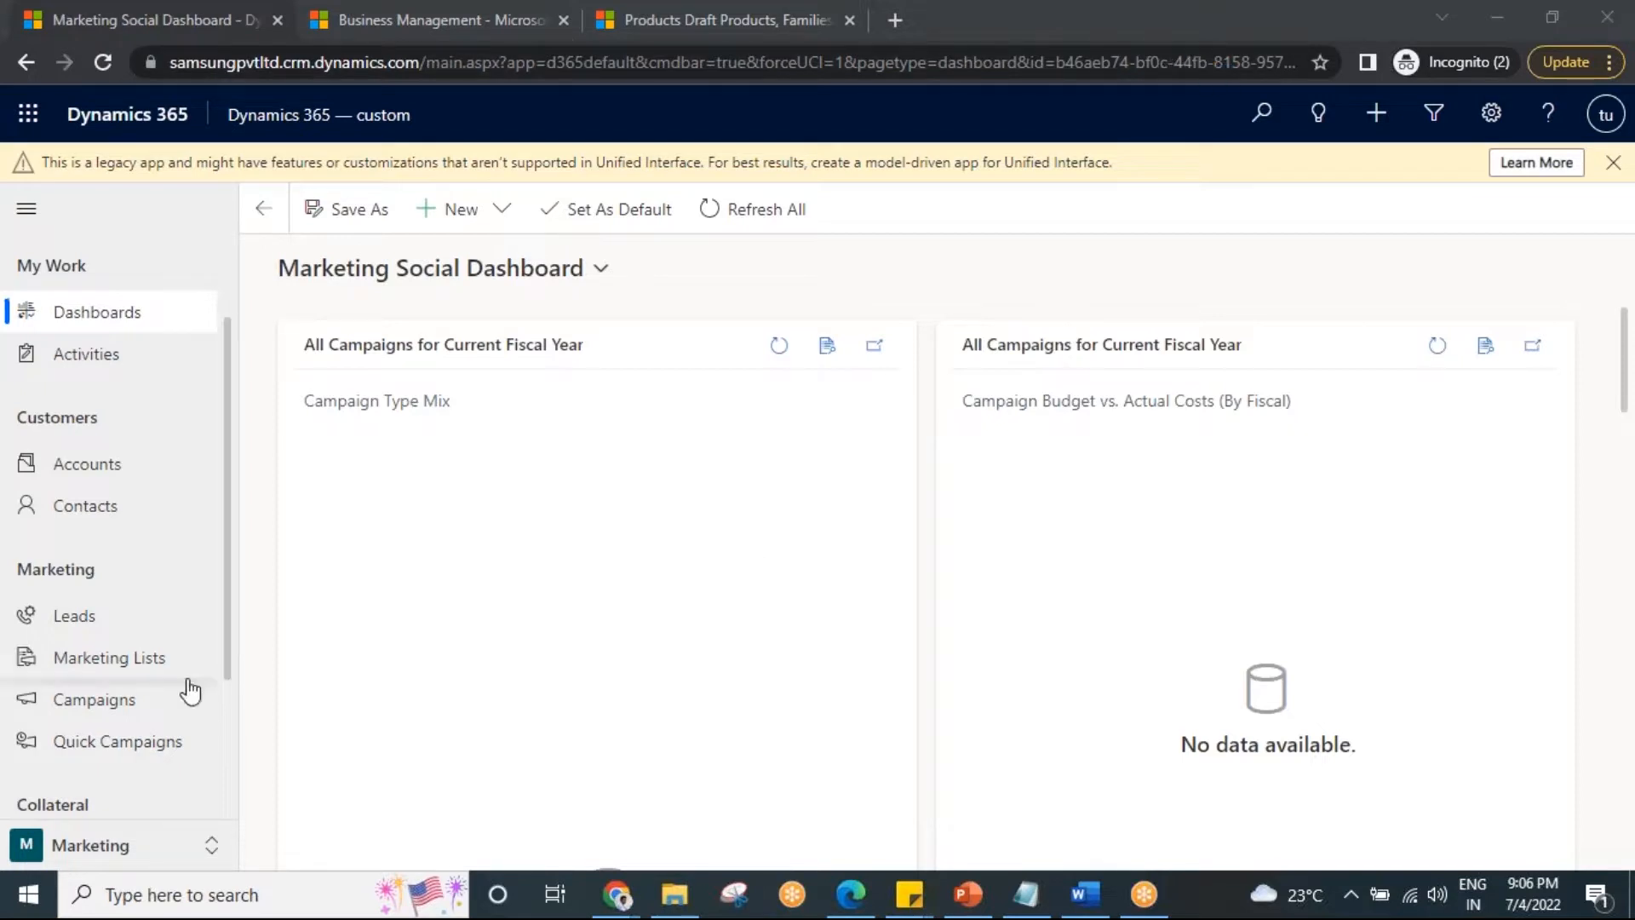
scroll(146, 656, "down", 1)
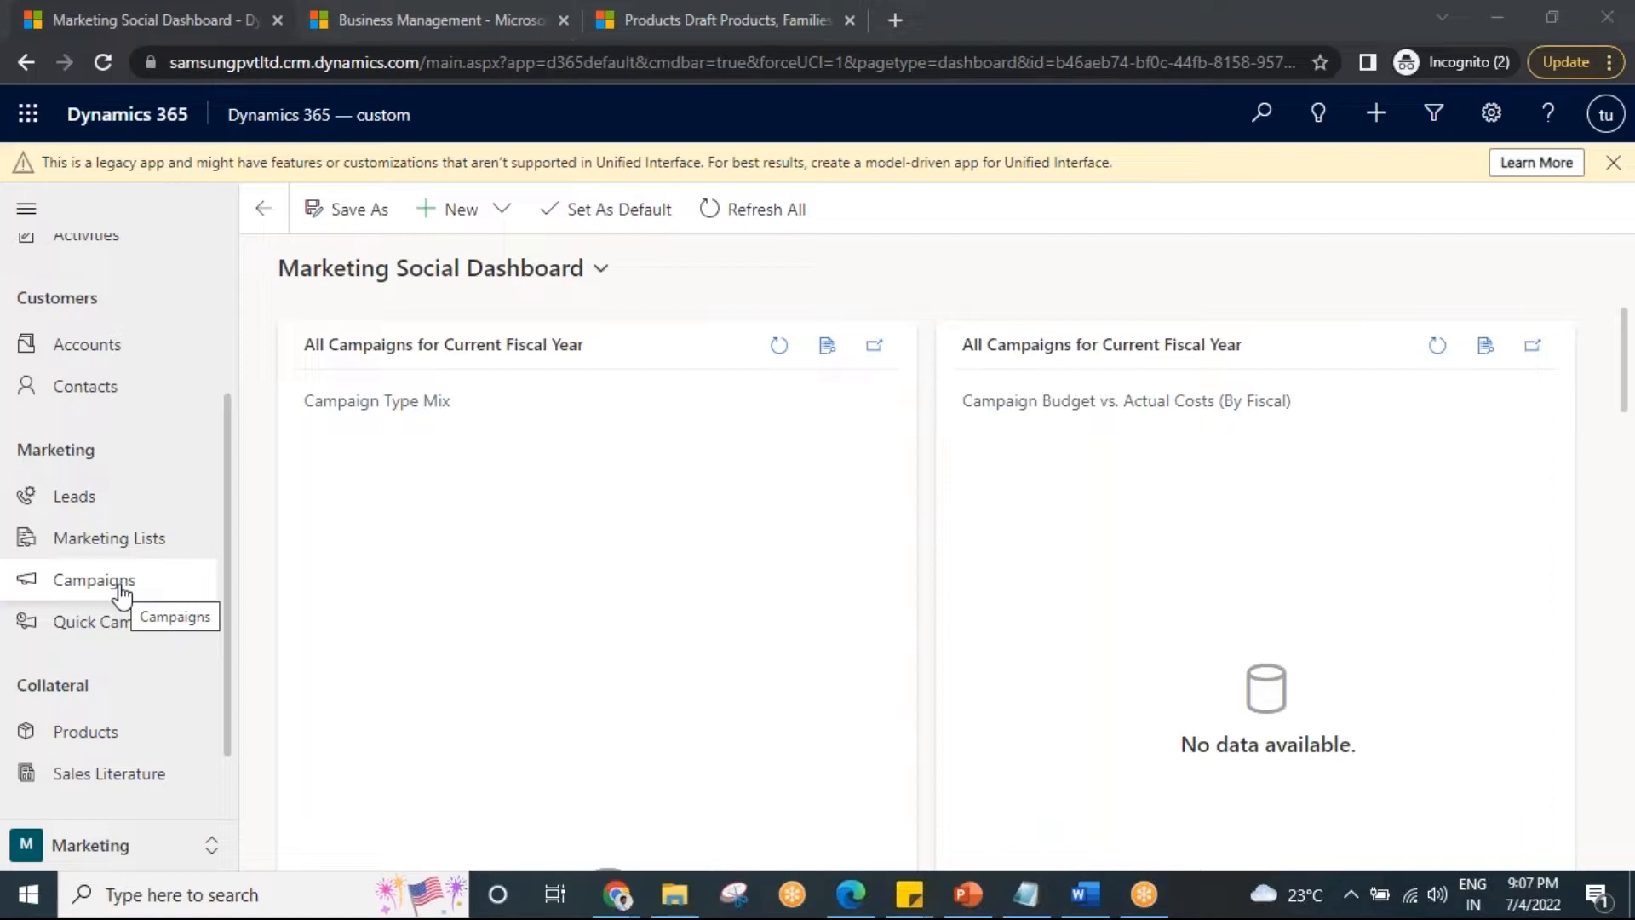
Open Marketing Lists from the sitemap to show the empty My Active Marketing Lists view.
left_click(155, 540)
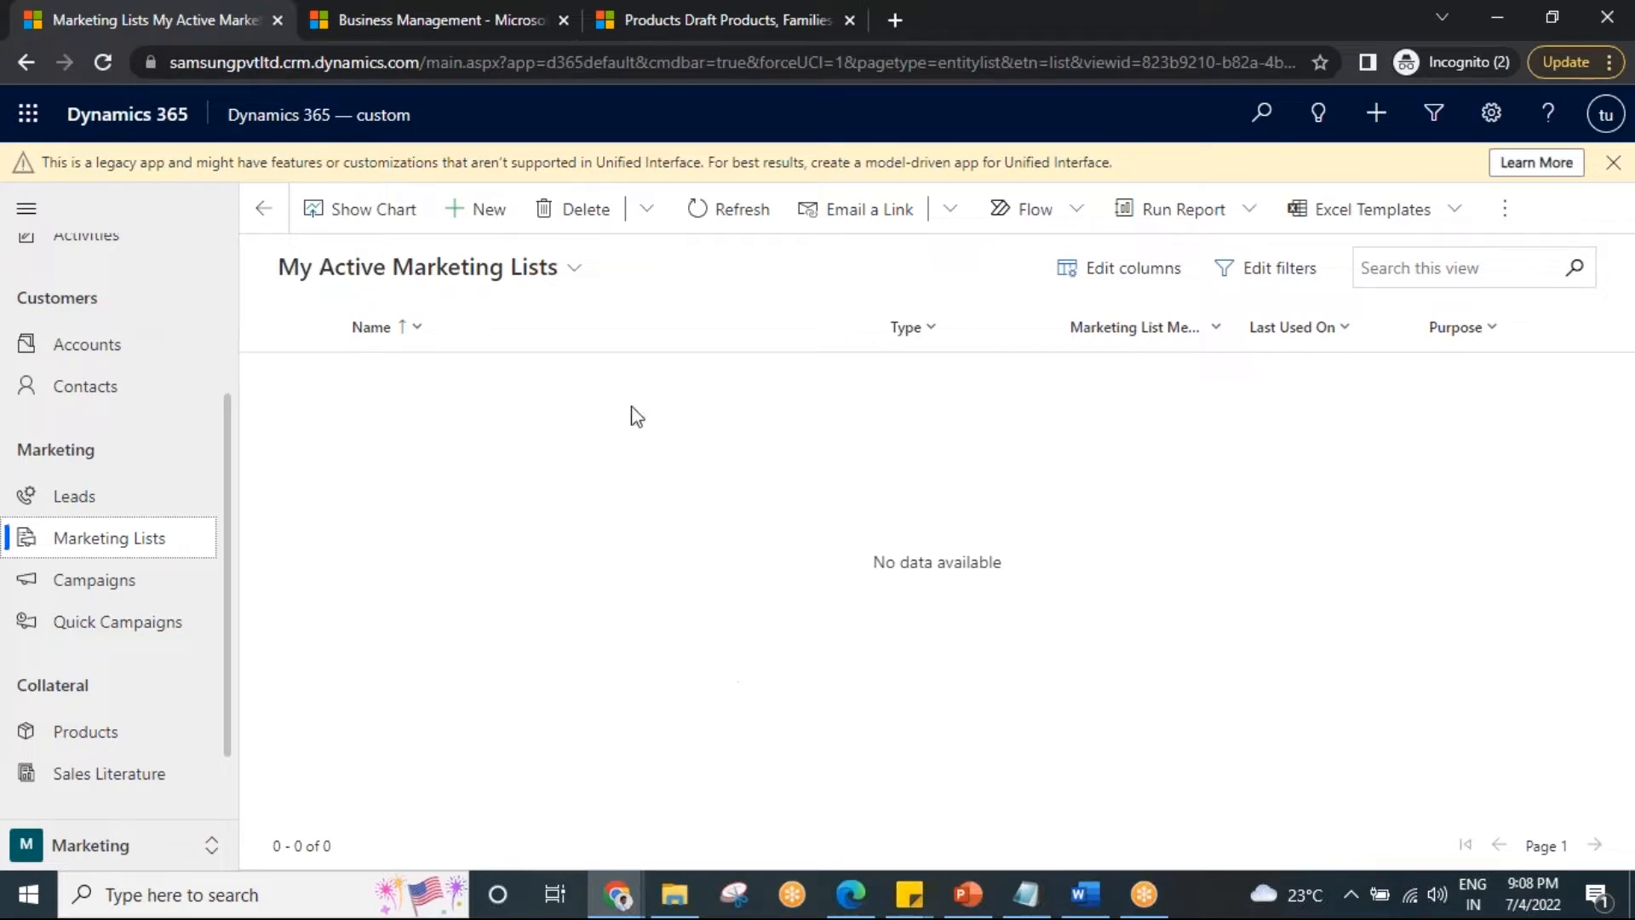
Start a new marketing list named 'I phone cust from hyd'.
left_click(480, 212)
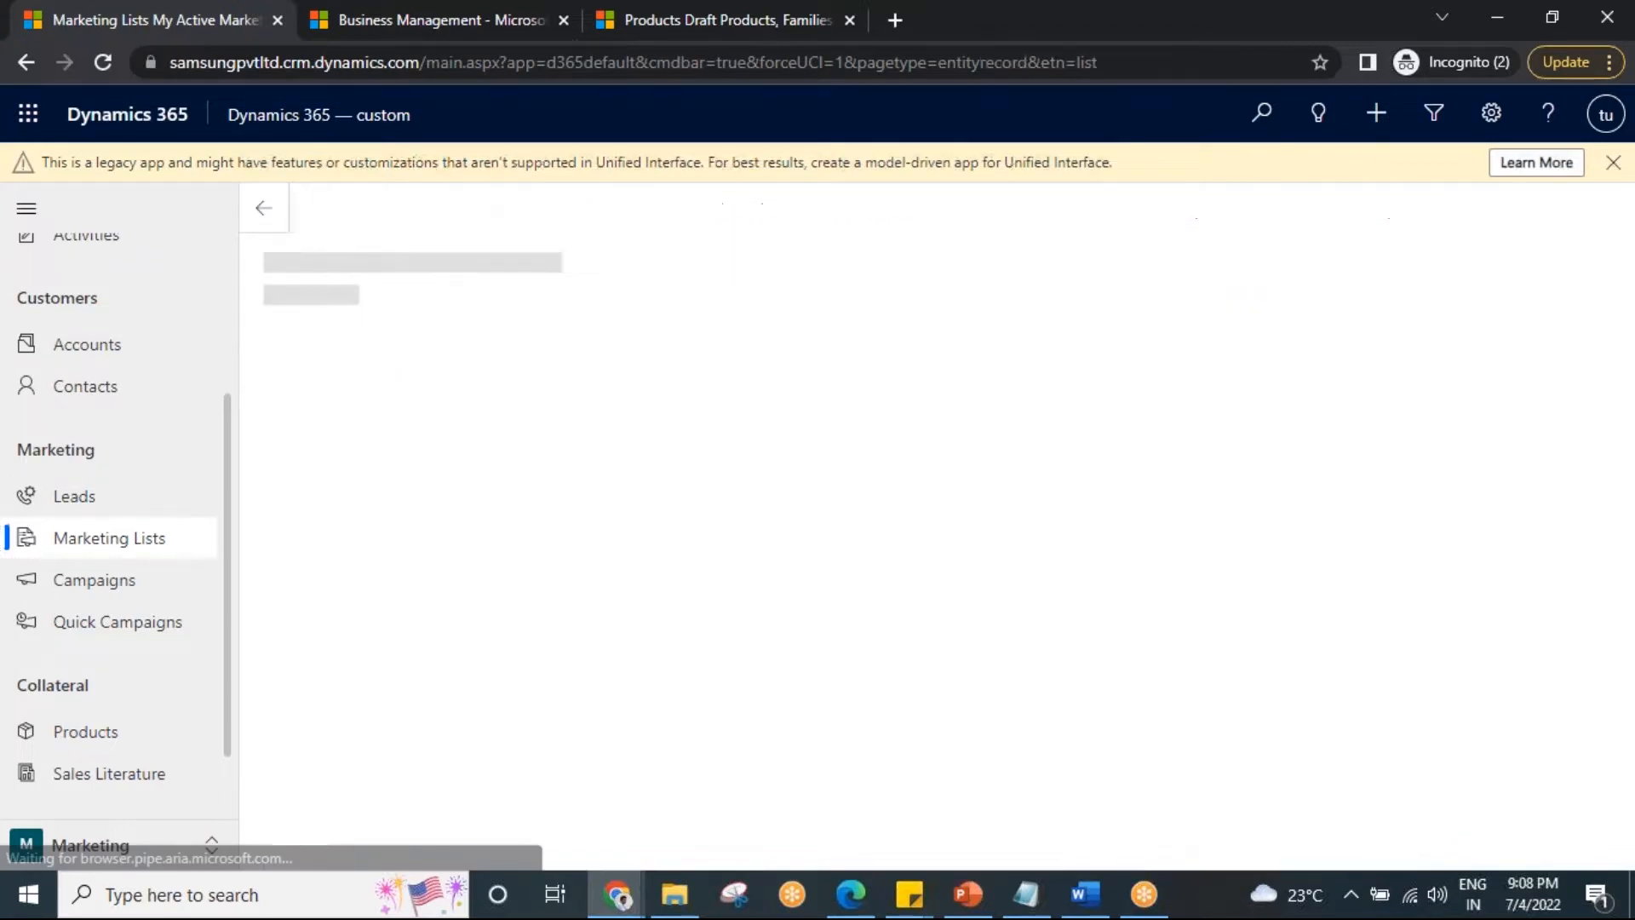
left_click(346, 484)
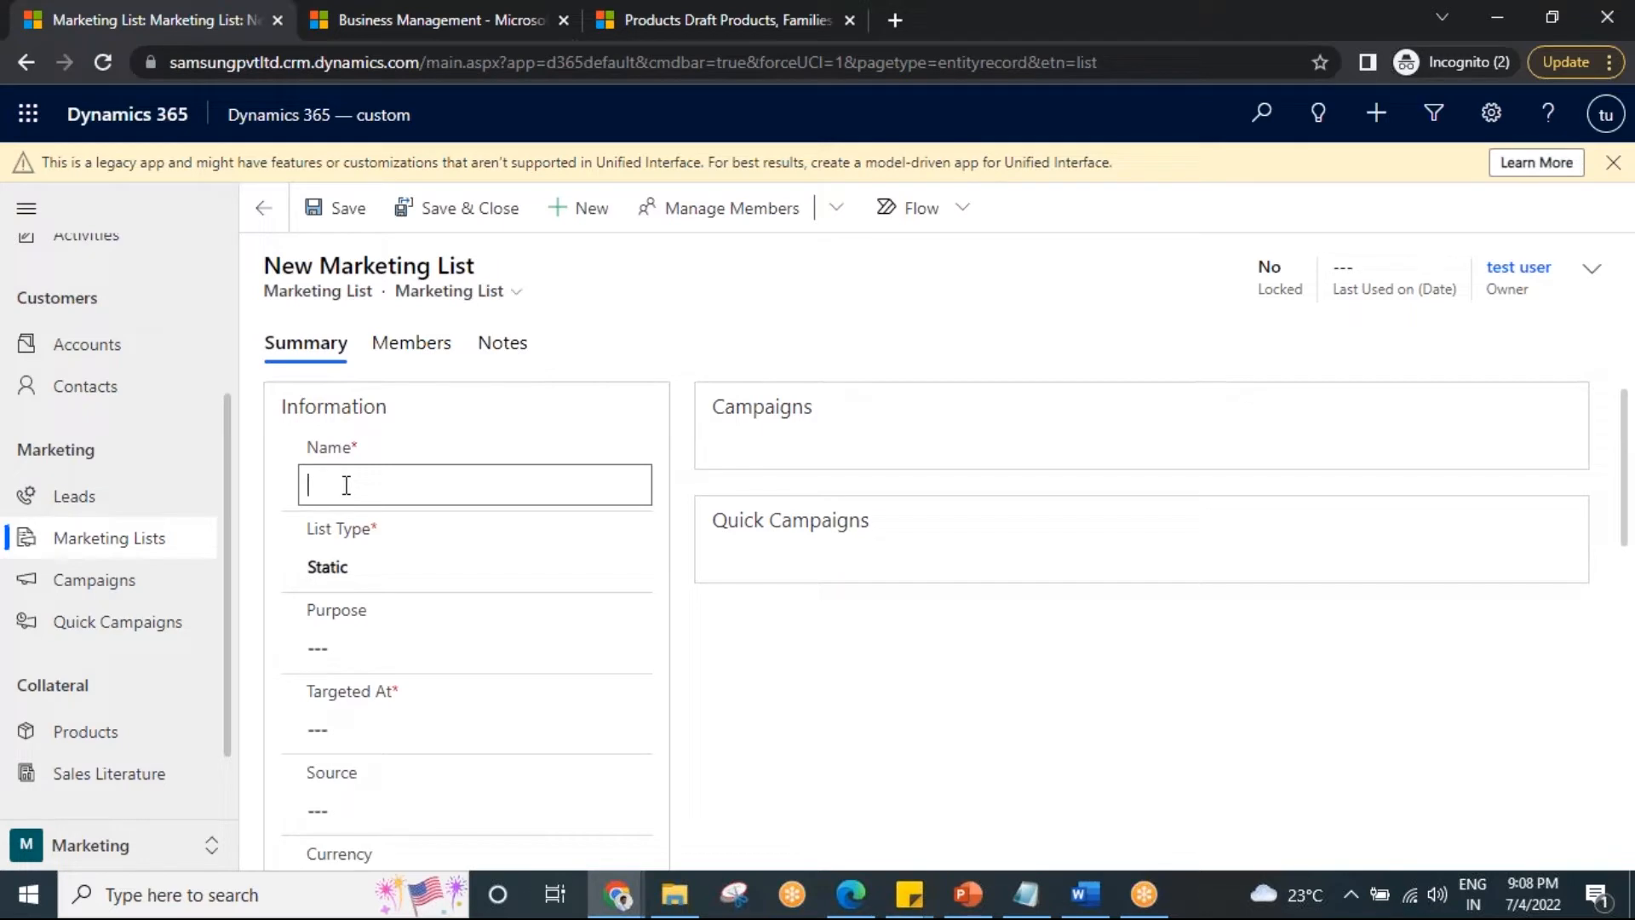
type("l phone cust from hyd")
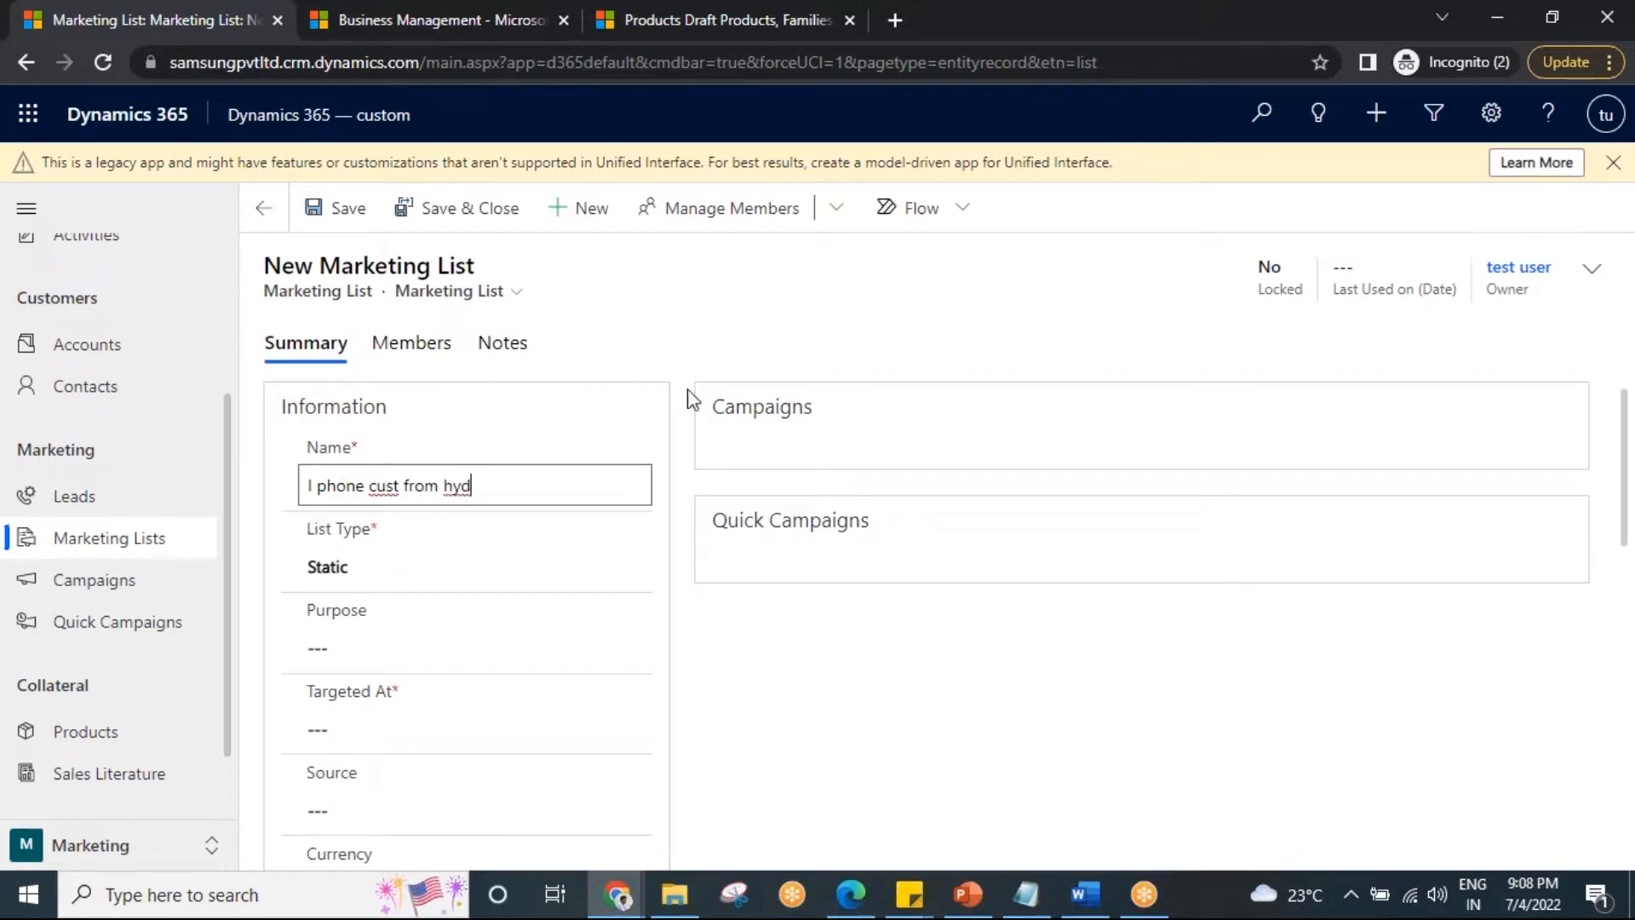
left_click(798, 313)
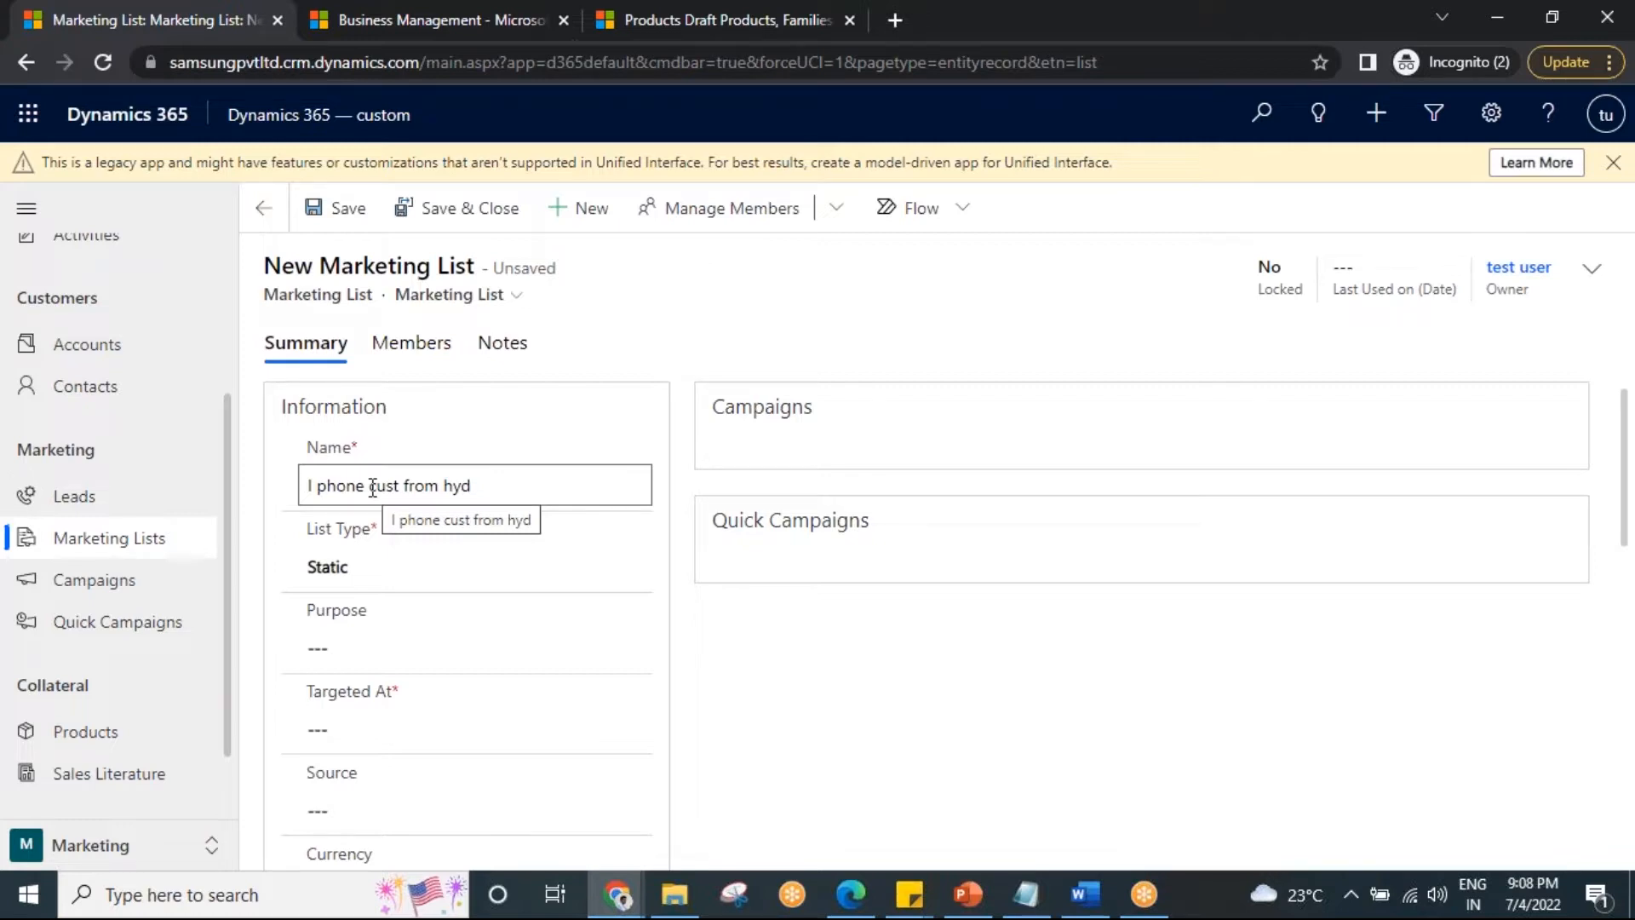
Leave the list type set to Static.
left_click(406, 565)
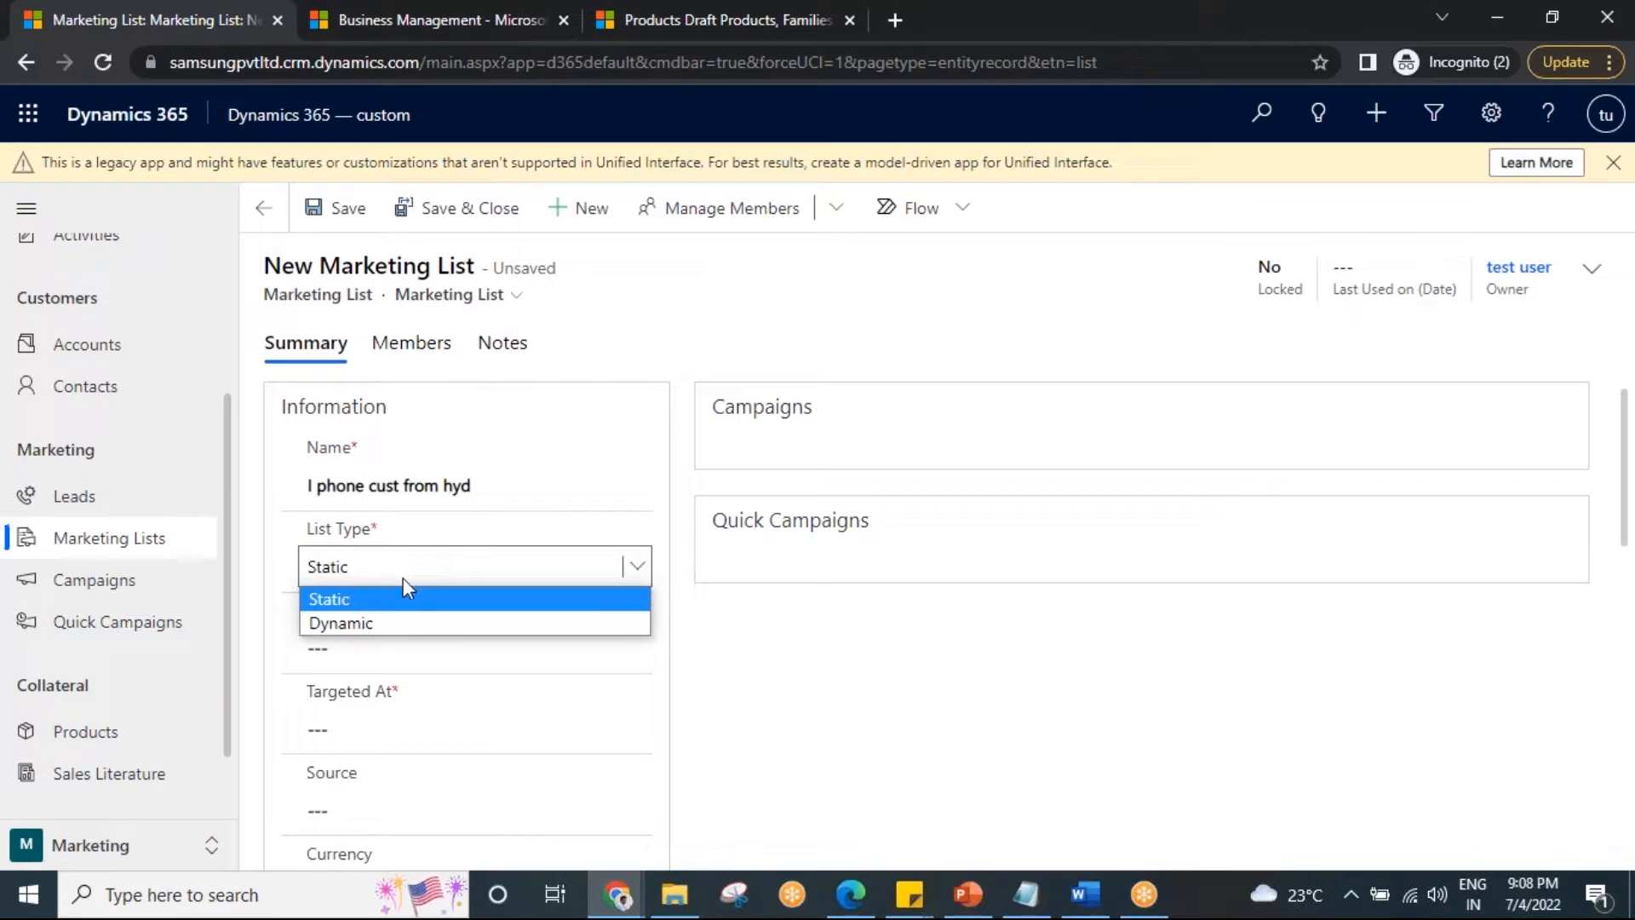
left_click(400, 601)
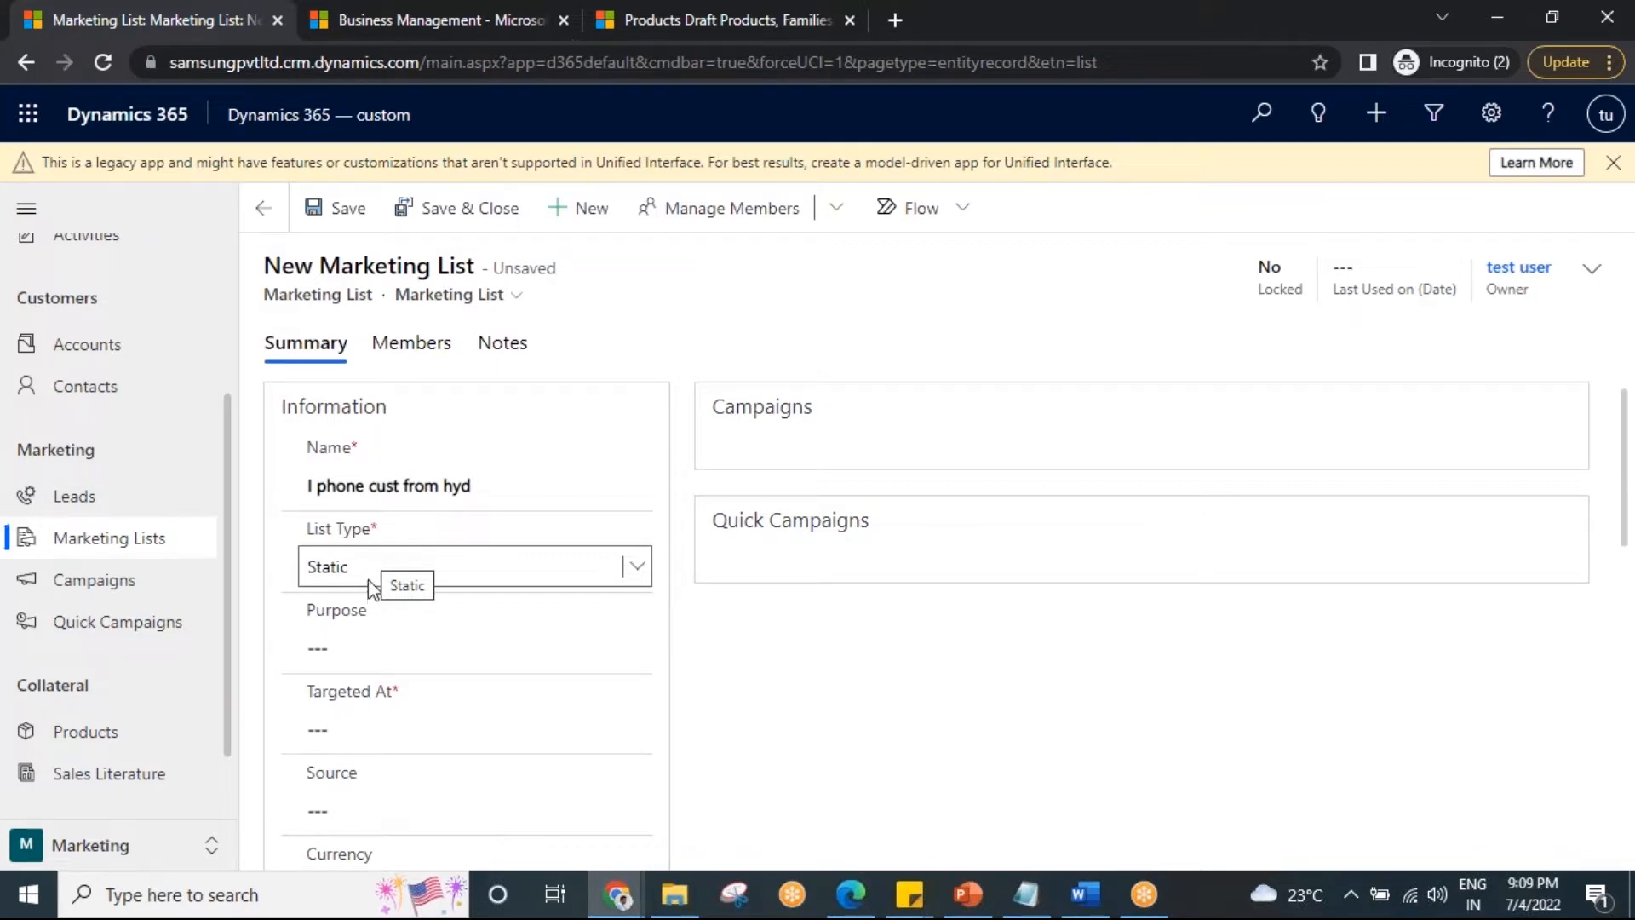
left_click(372, 564)
left_click(374, 621)
left_click(395, 581)
left_click(387, 599)
scroll(390, 543, "down", 1)
Enter the purpose 'to market the i phone 15'.
left_click(389, 542)
type("t")
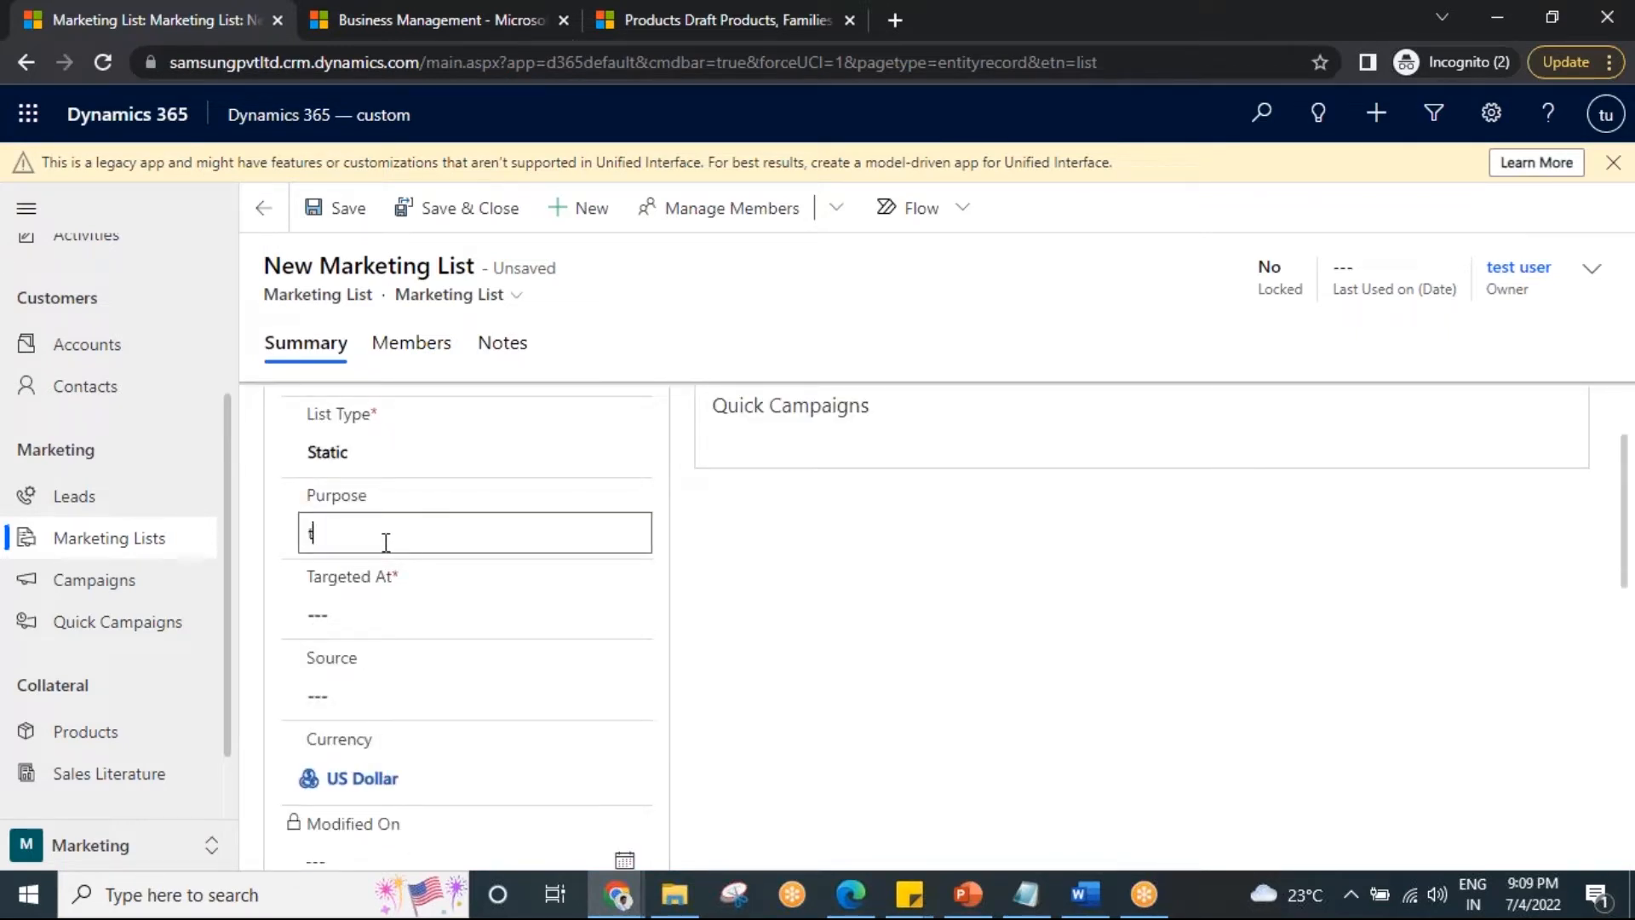
type("o market the i")
type("hone 15")
left_click(1555, 724)
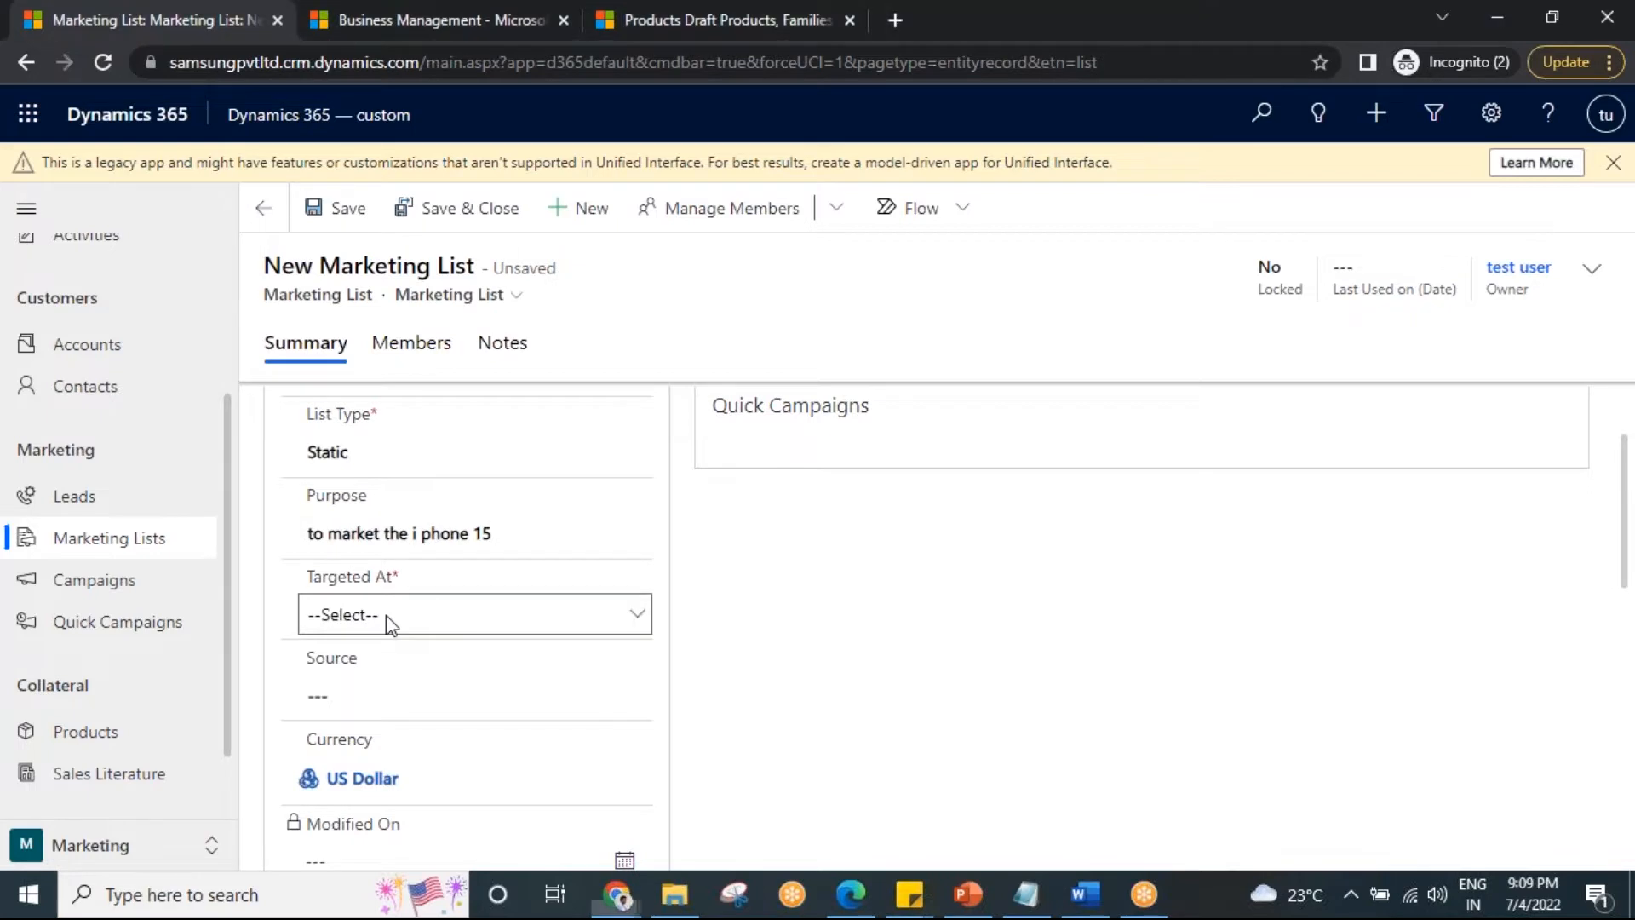
Target the list at Lead and save it.
left_click(388, 617)
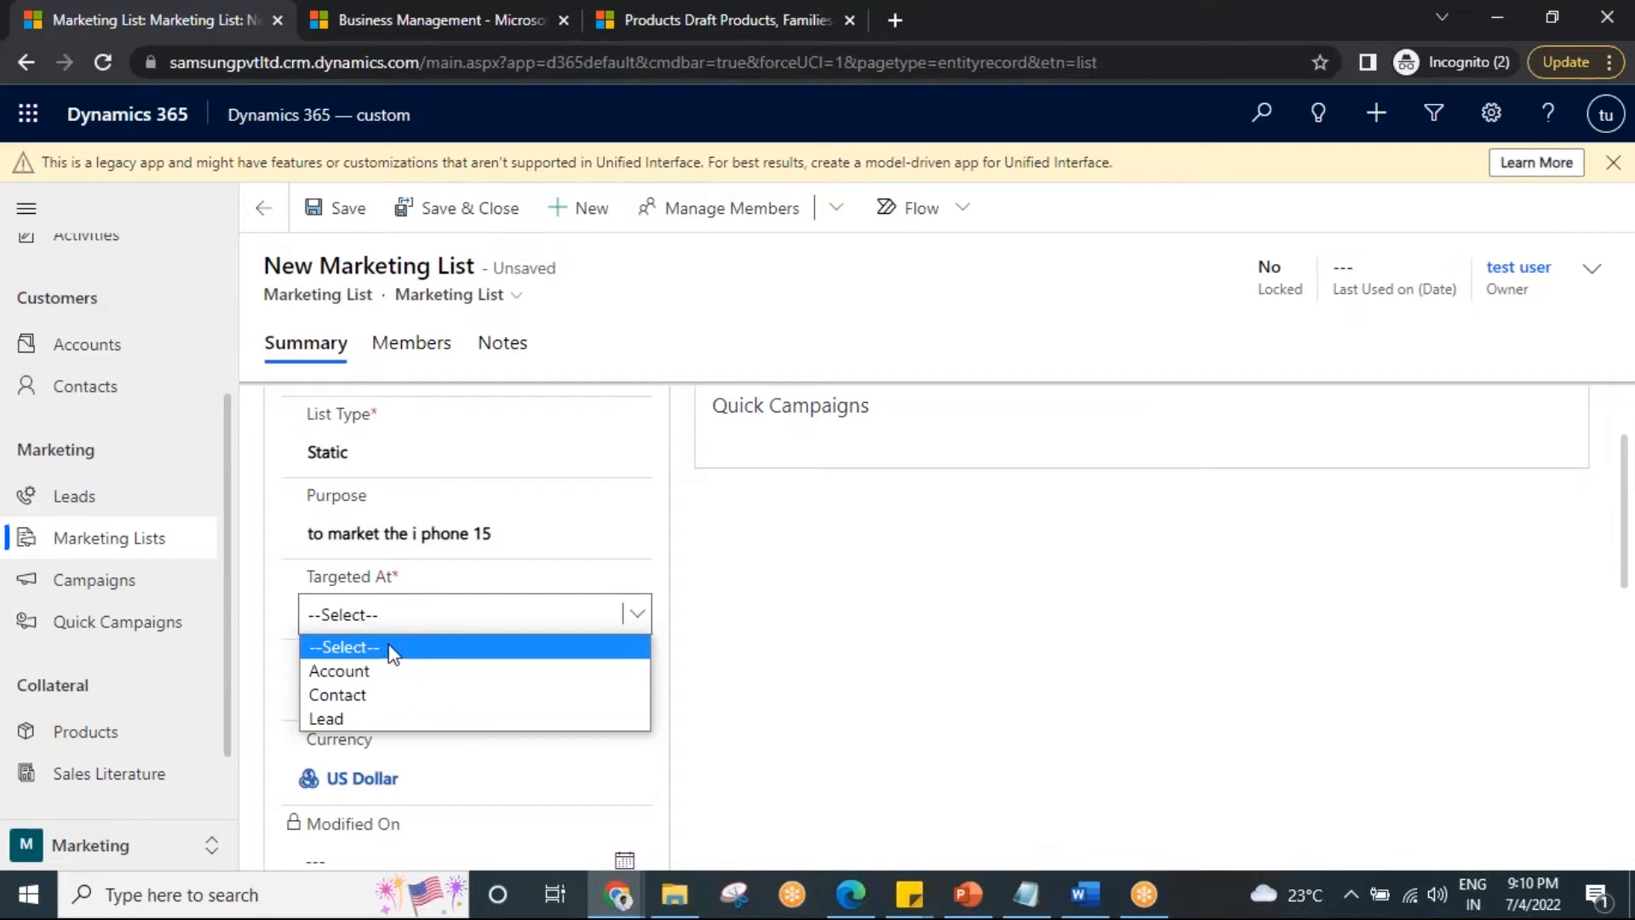
left_click(375, 720)
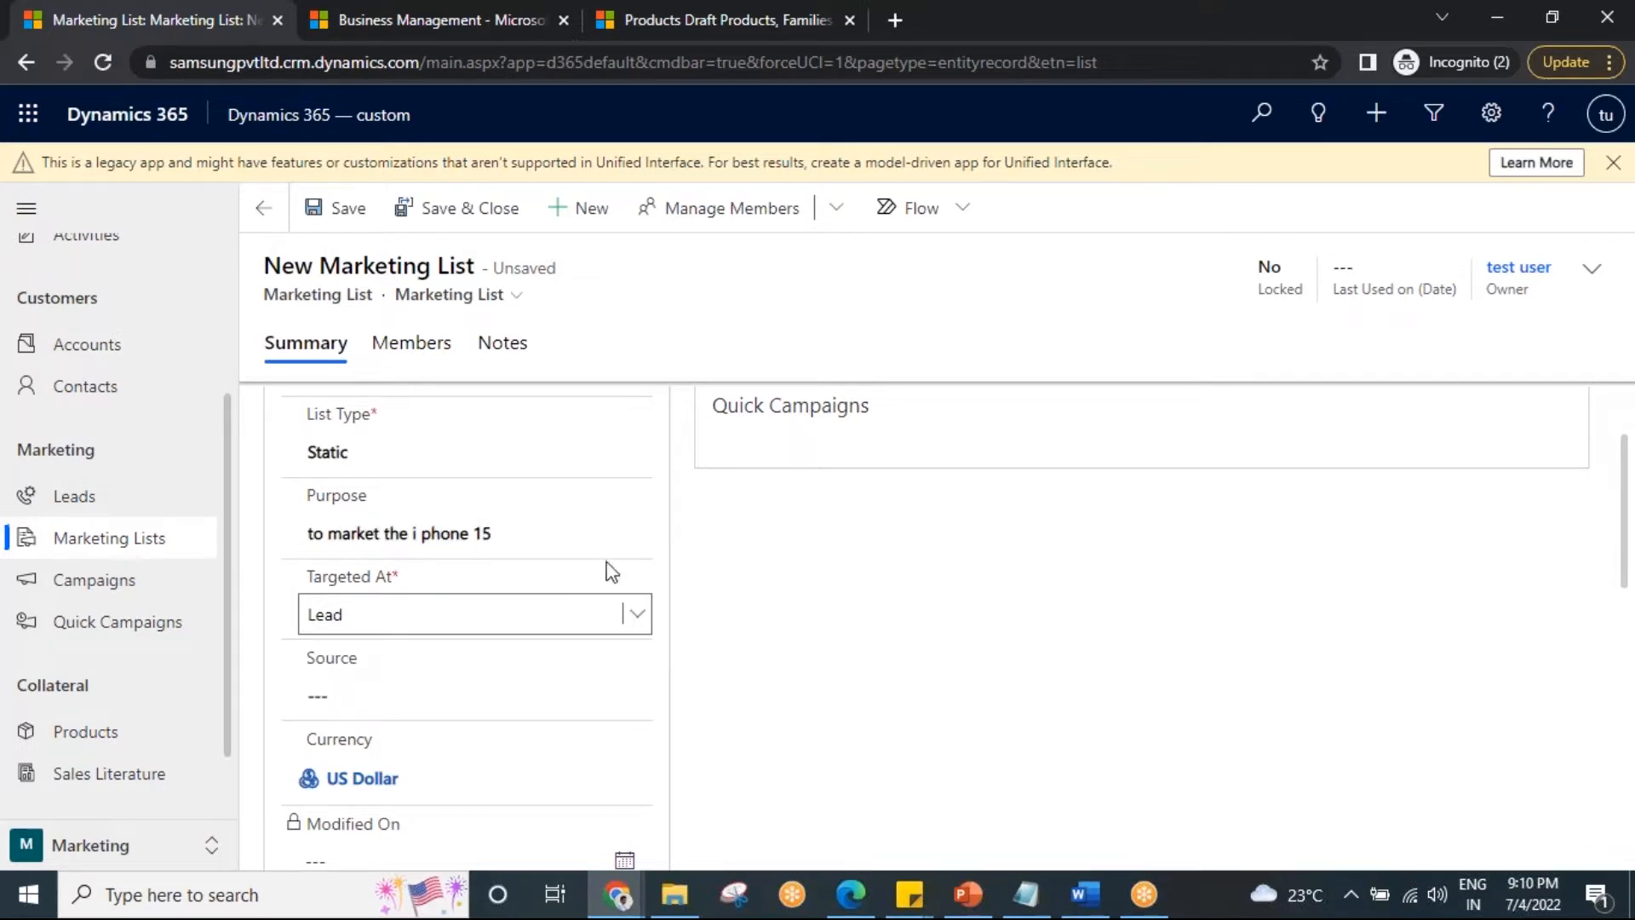
scroll(477, 588, "down", 1)
left_click(340, 569)
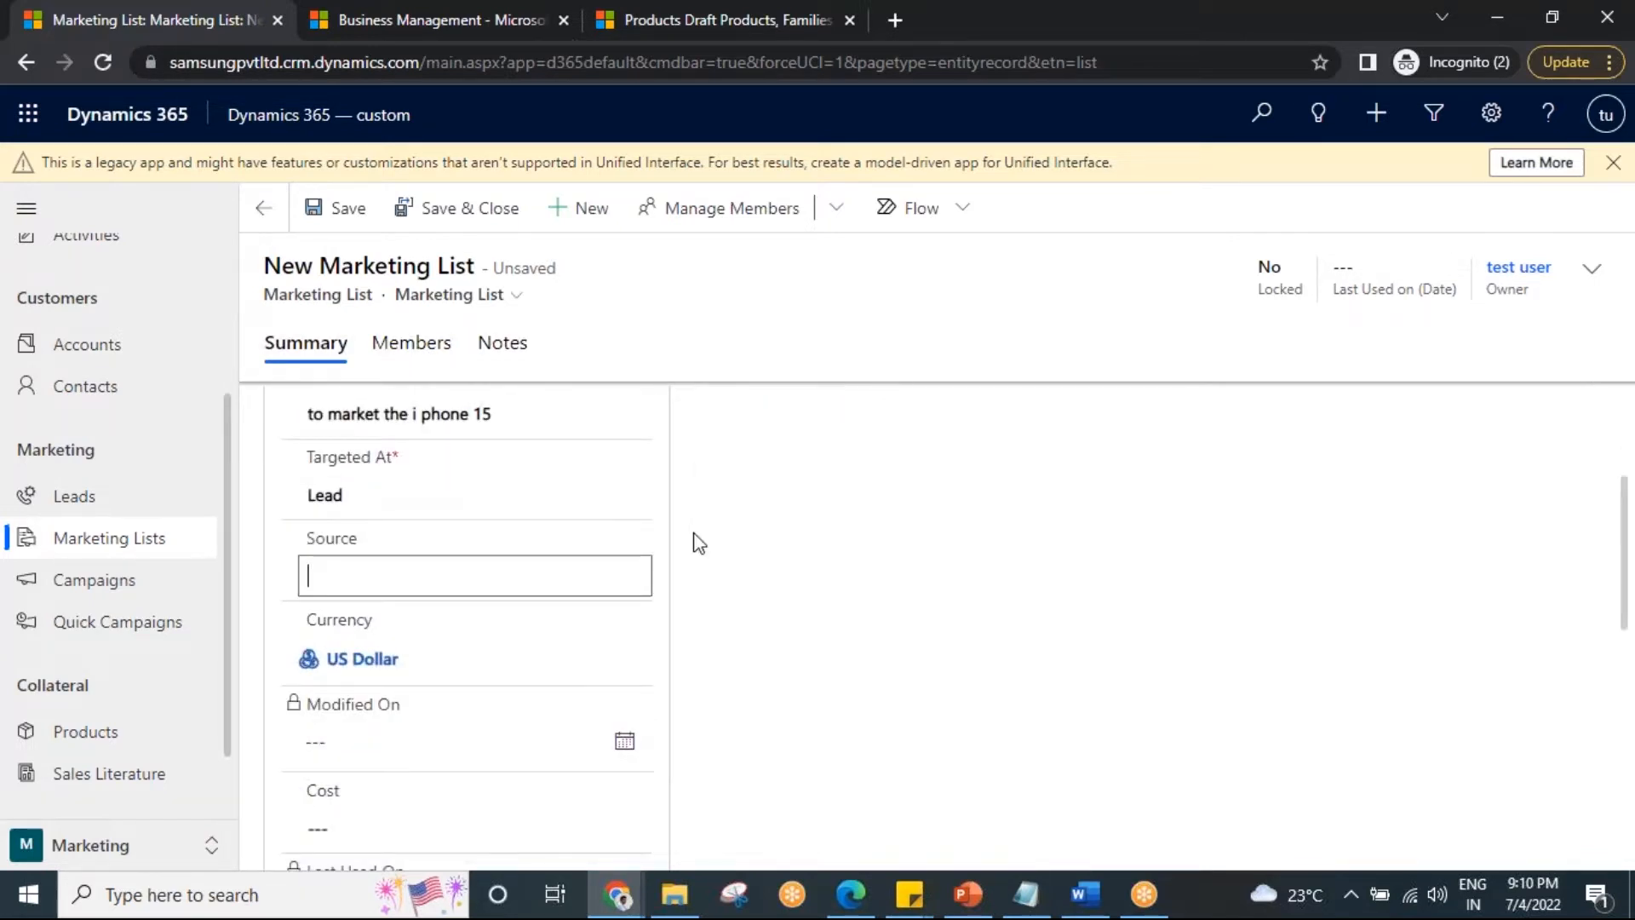
scroll(596, 555, "down", 3)
scroll(602, 573, "up", 5)
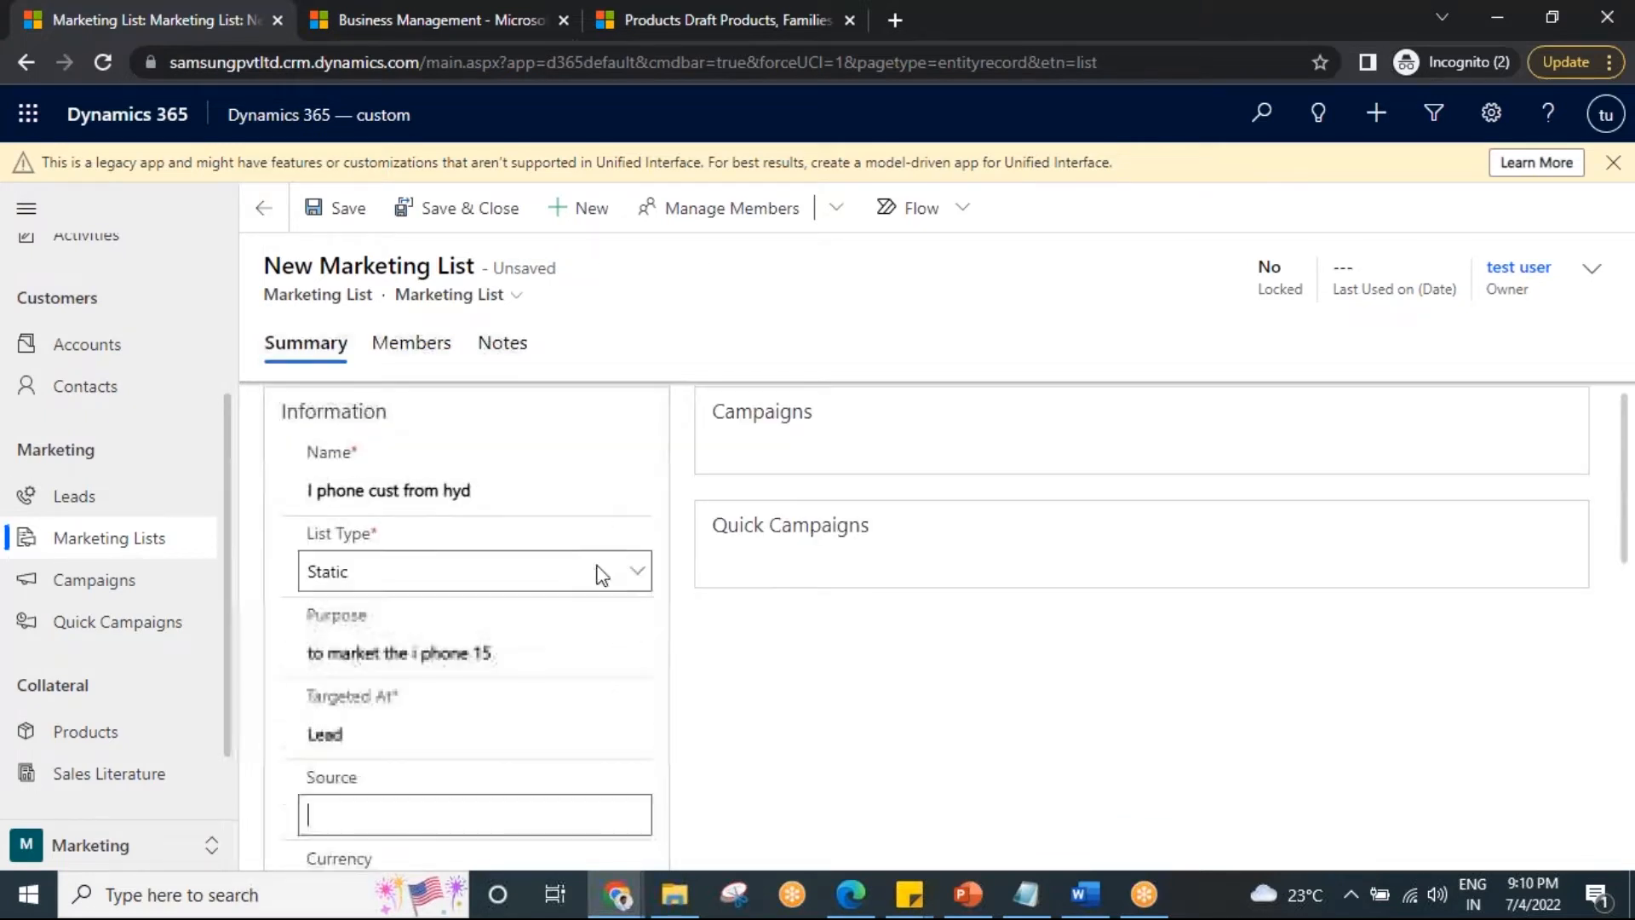
left_click(357, 210)
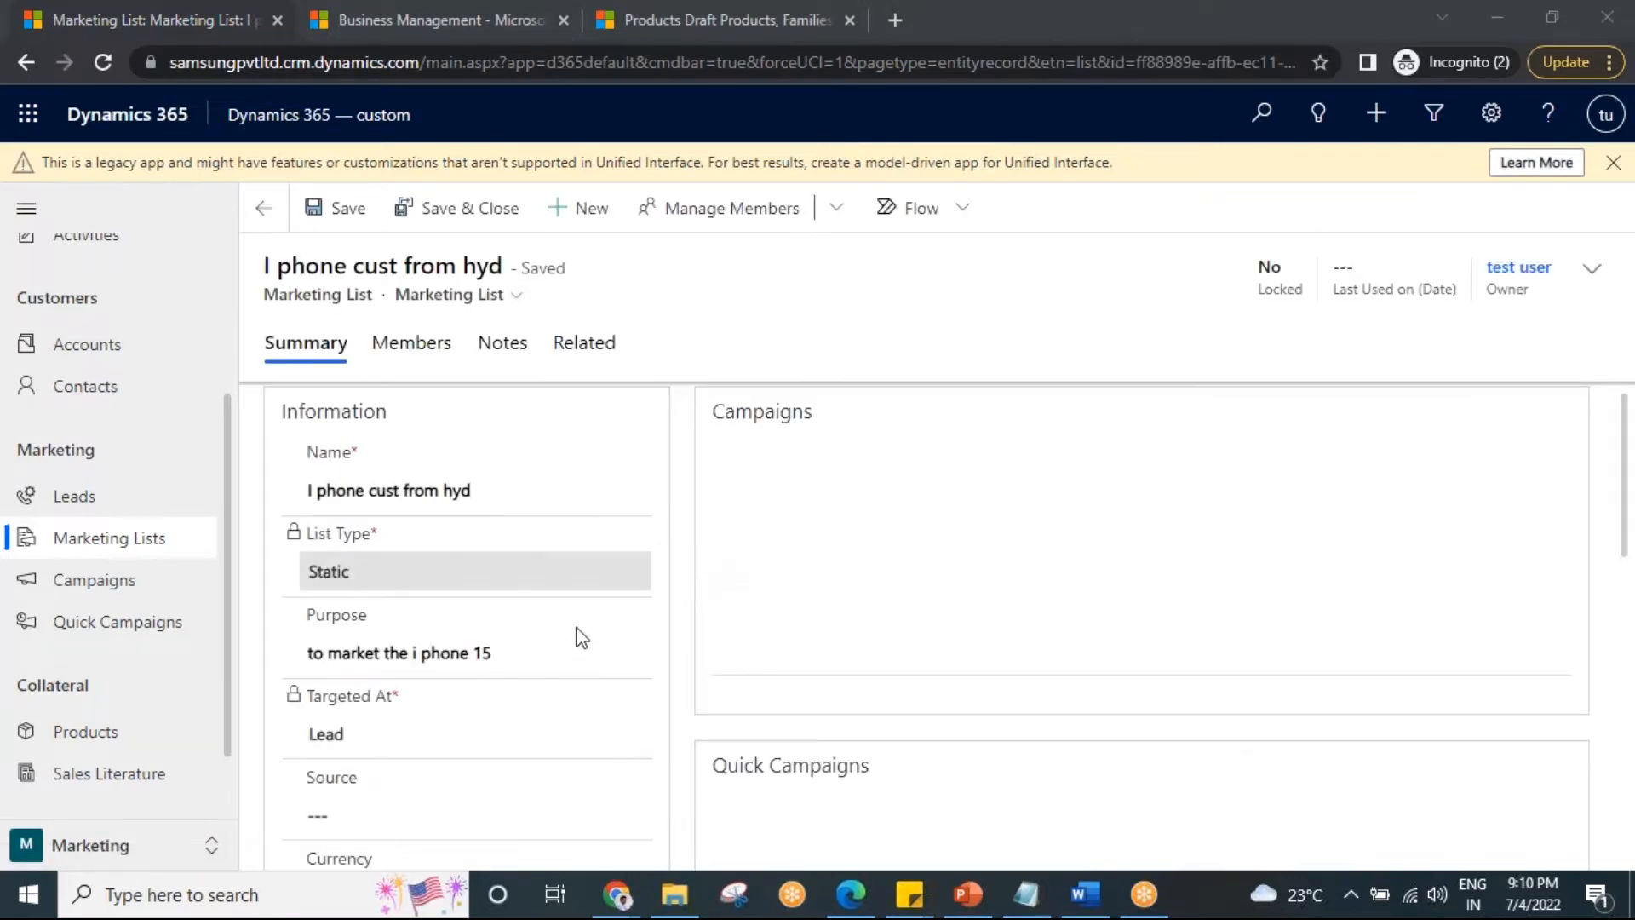
scroll(355, 657, "down", 2)
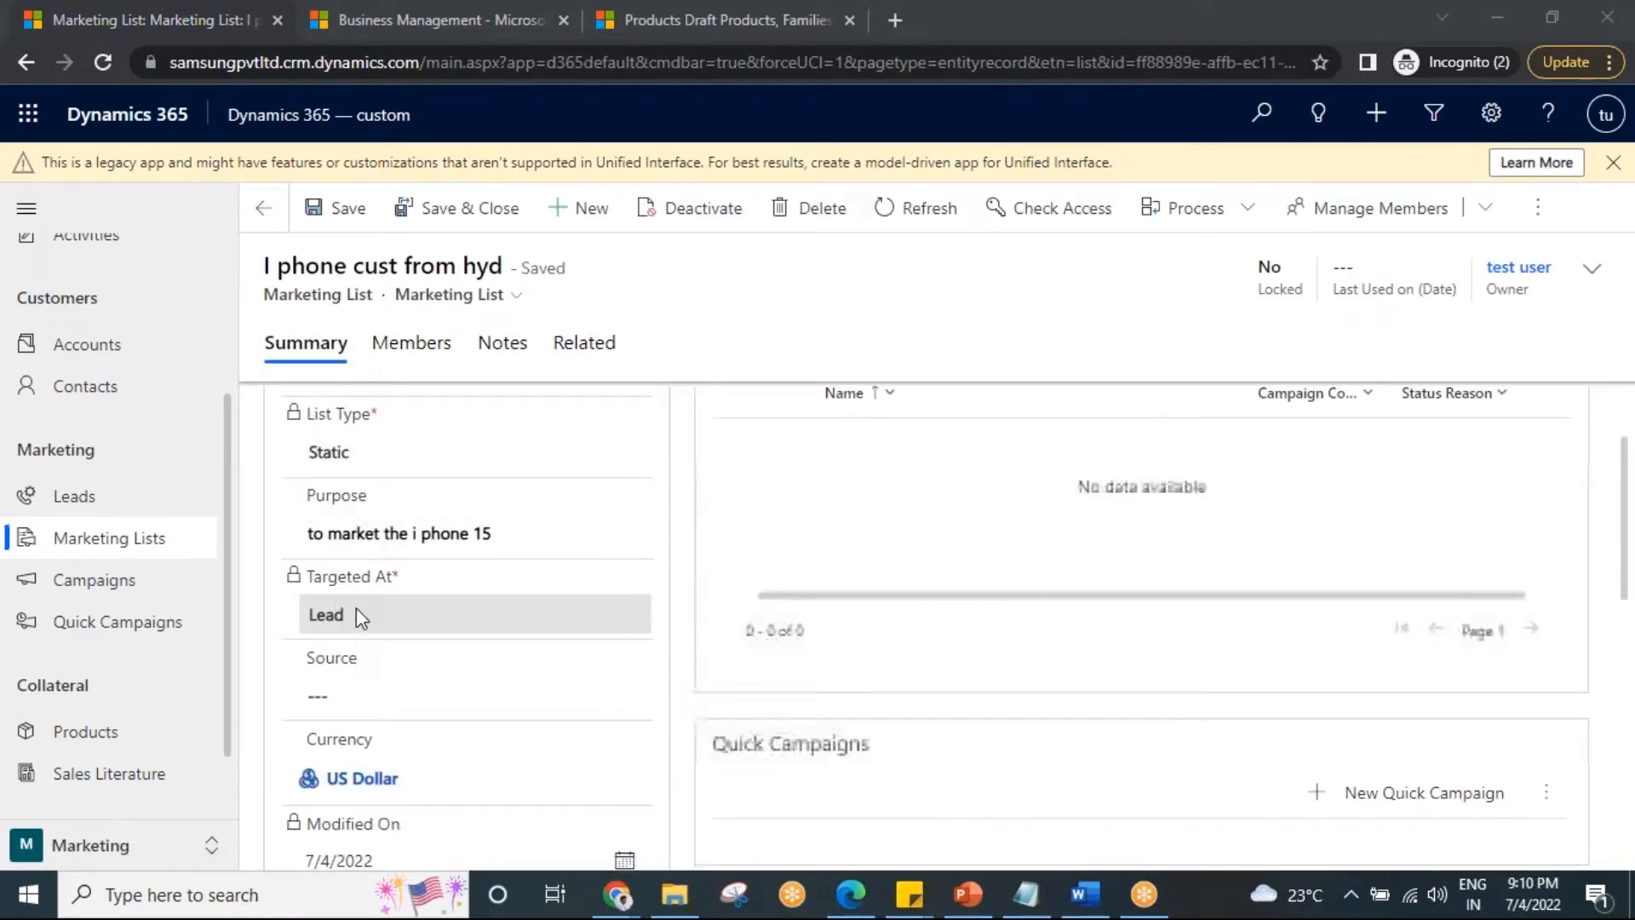
From the Members tab, select several leads in the lookup and add them as list members.
left_click(413, 344)
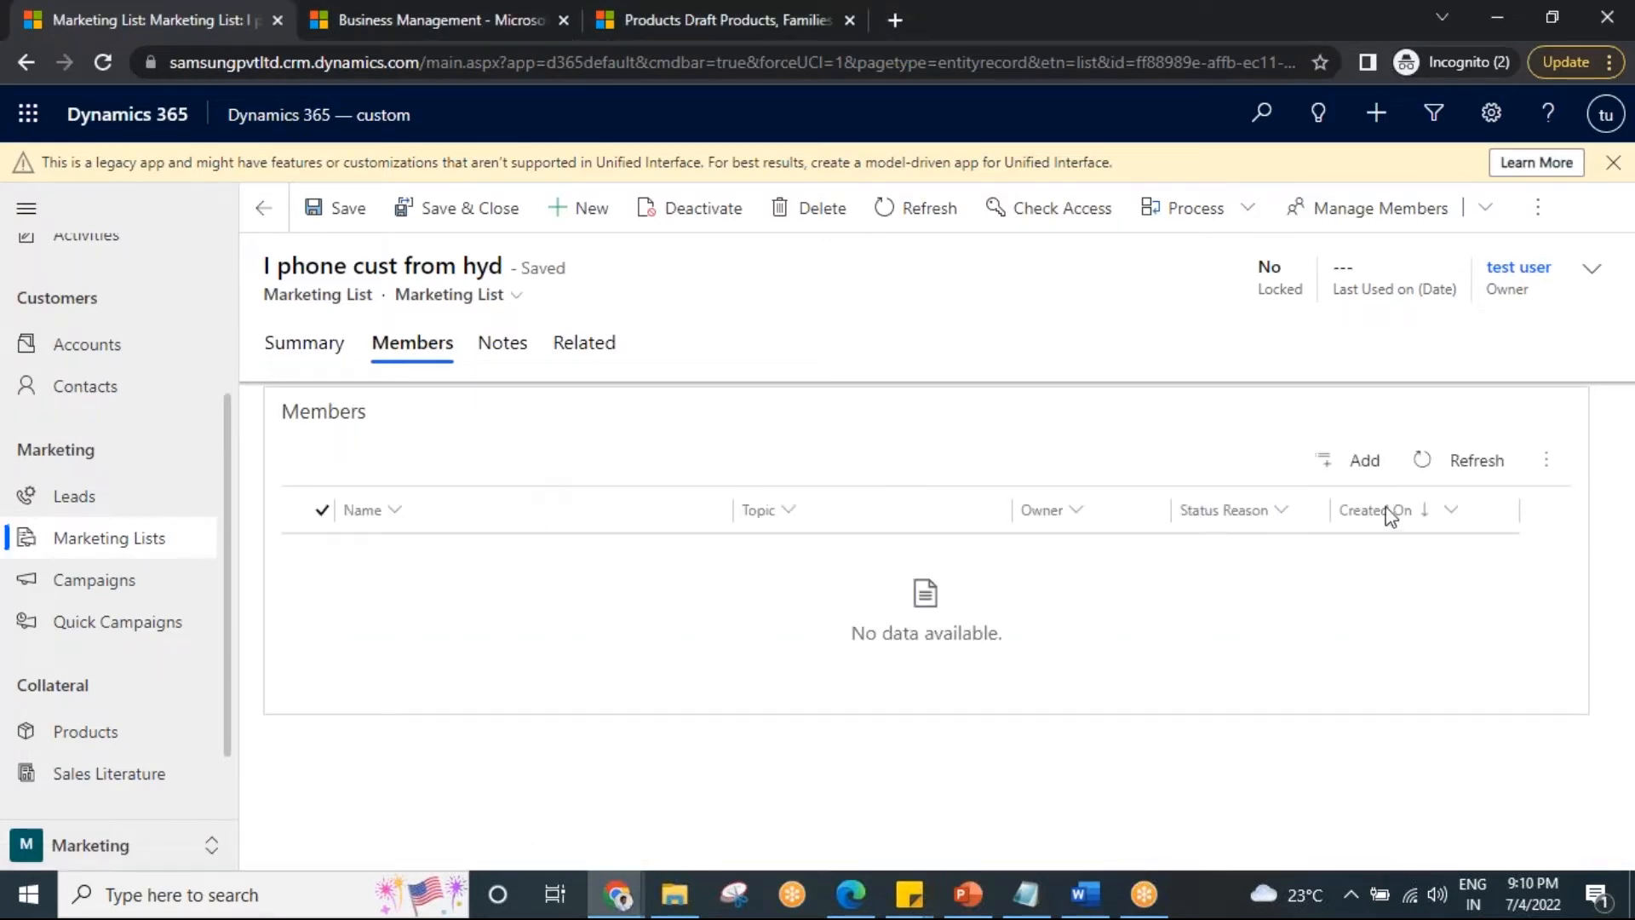
left_click(1363, 462)
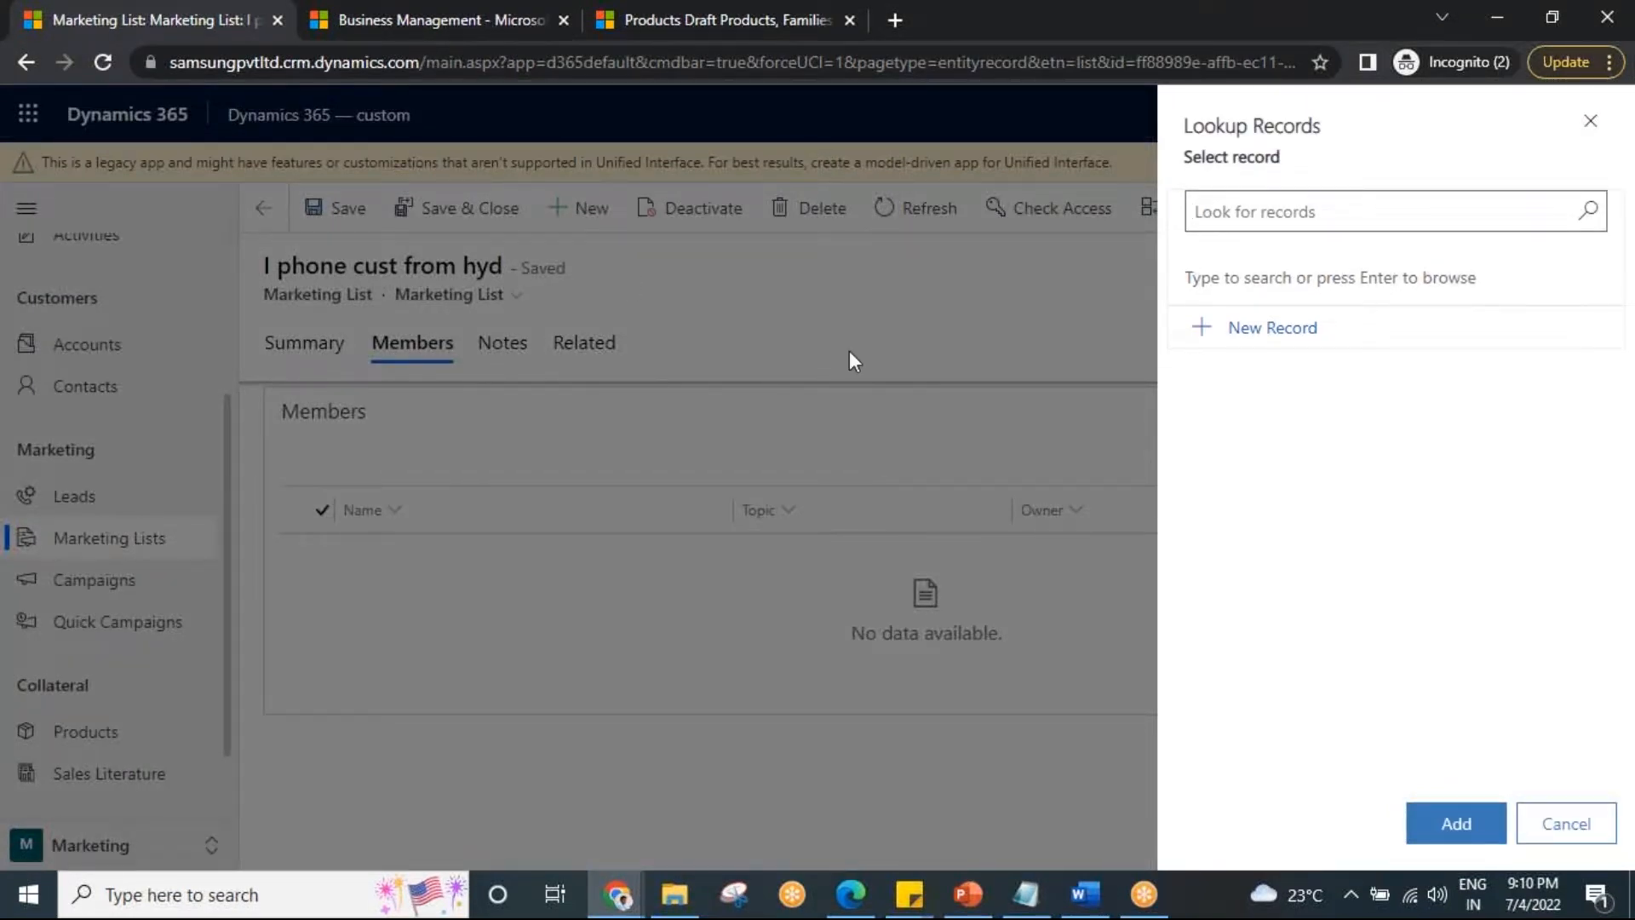
left_click(1589, 213)
left_click(1314, 331)
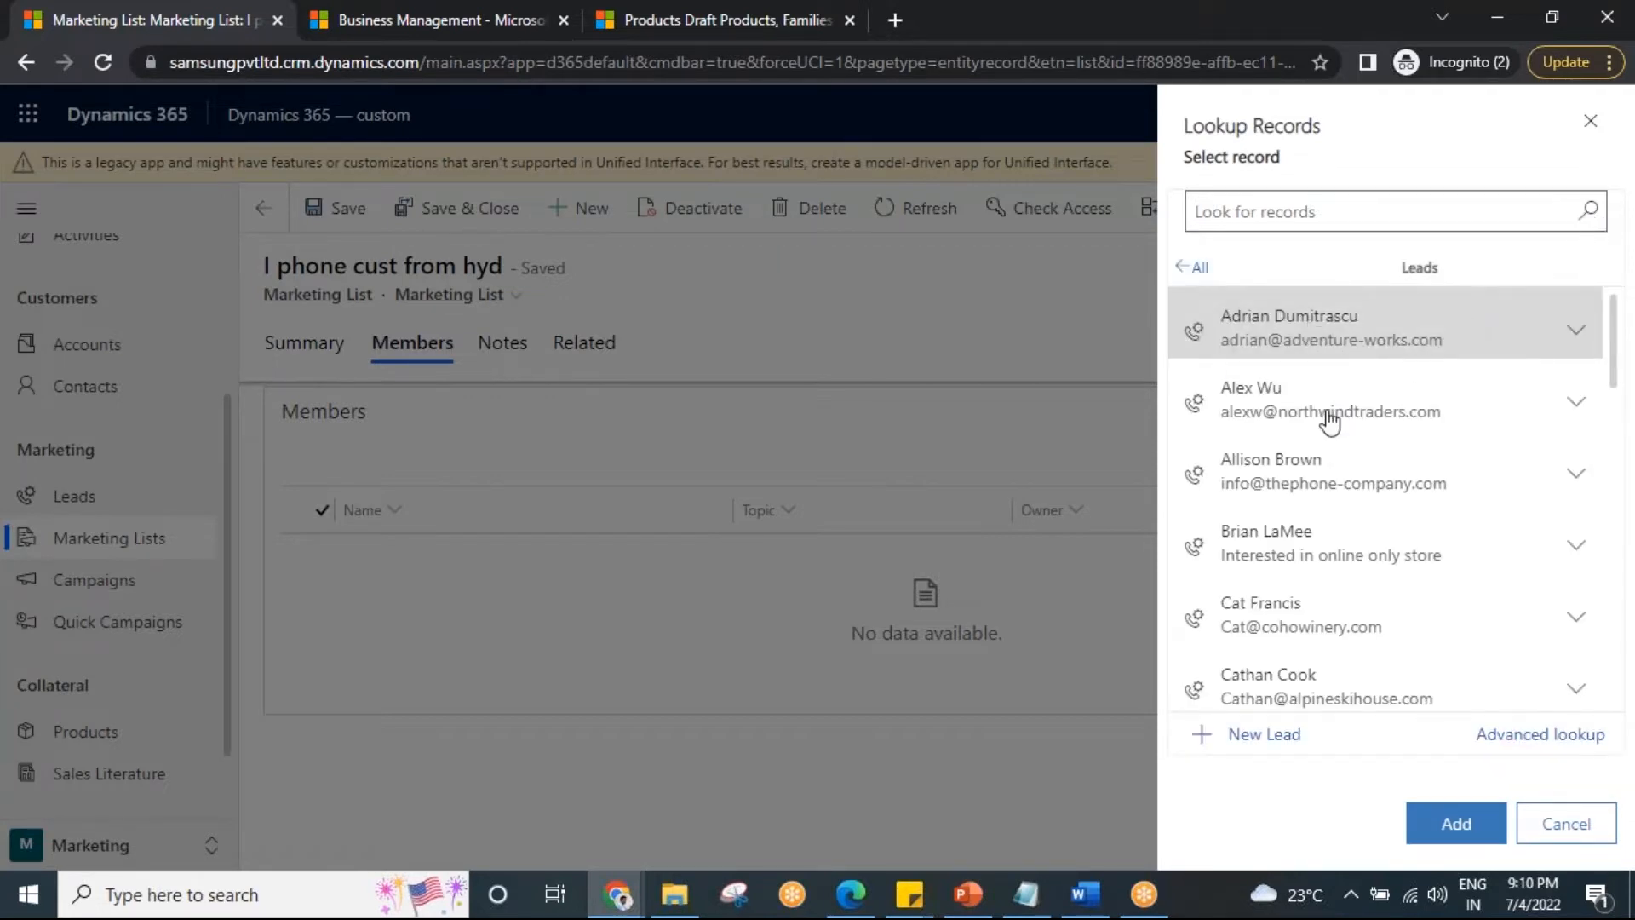
left_click(1328, 582)
left_click(1324, 656)
scroll(1376, 539, "down", 2)
left_click(1321, 587)
left_click(1314, 538)
scroll(1357, 650, "down", 3)
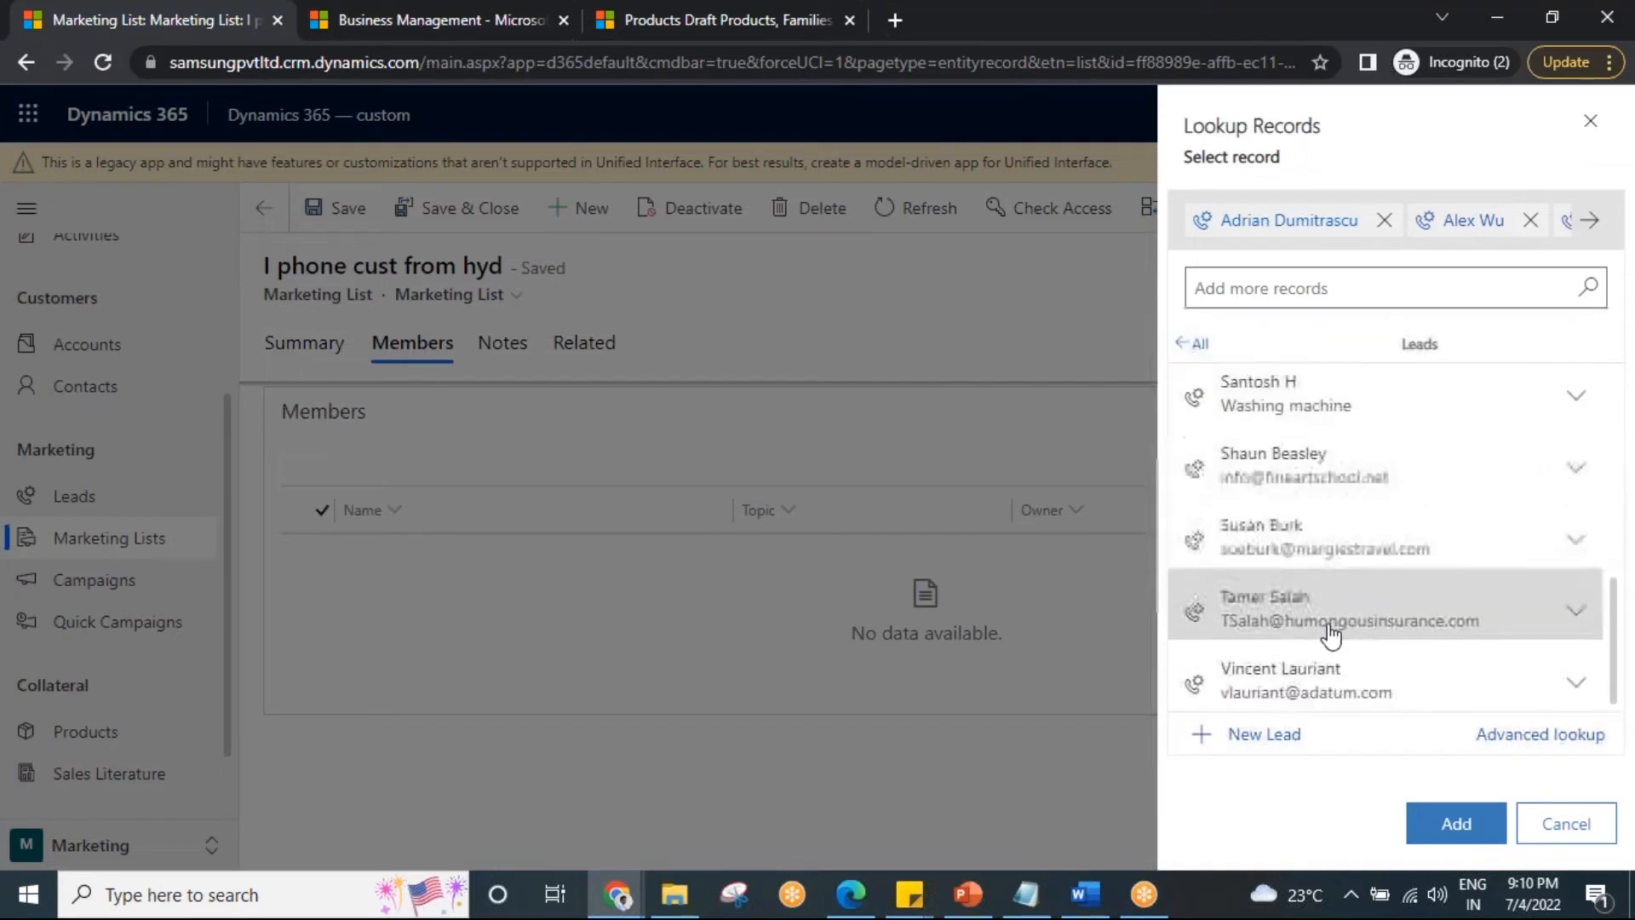
left_click(1333, 635)
left_click(1343, 661)
left_click(1456, 823)
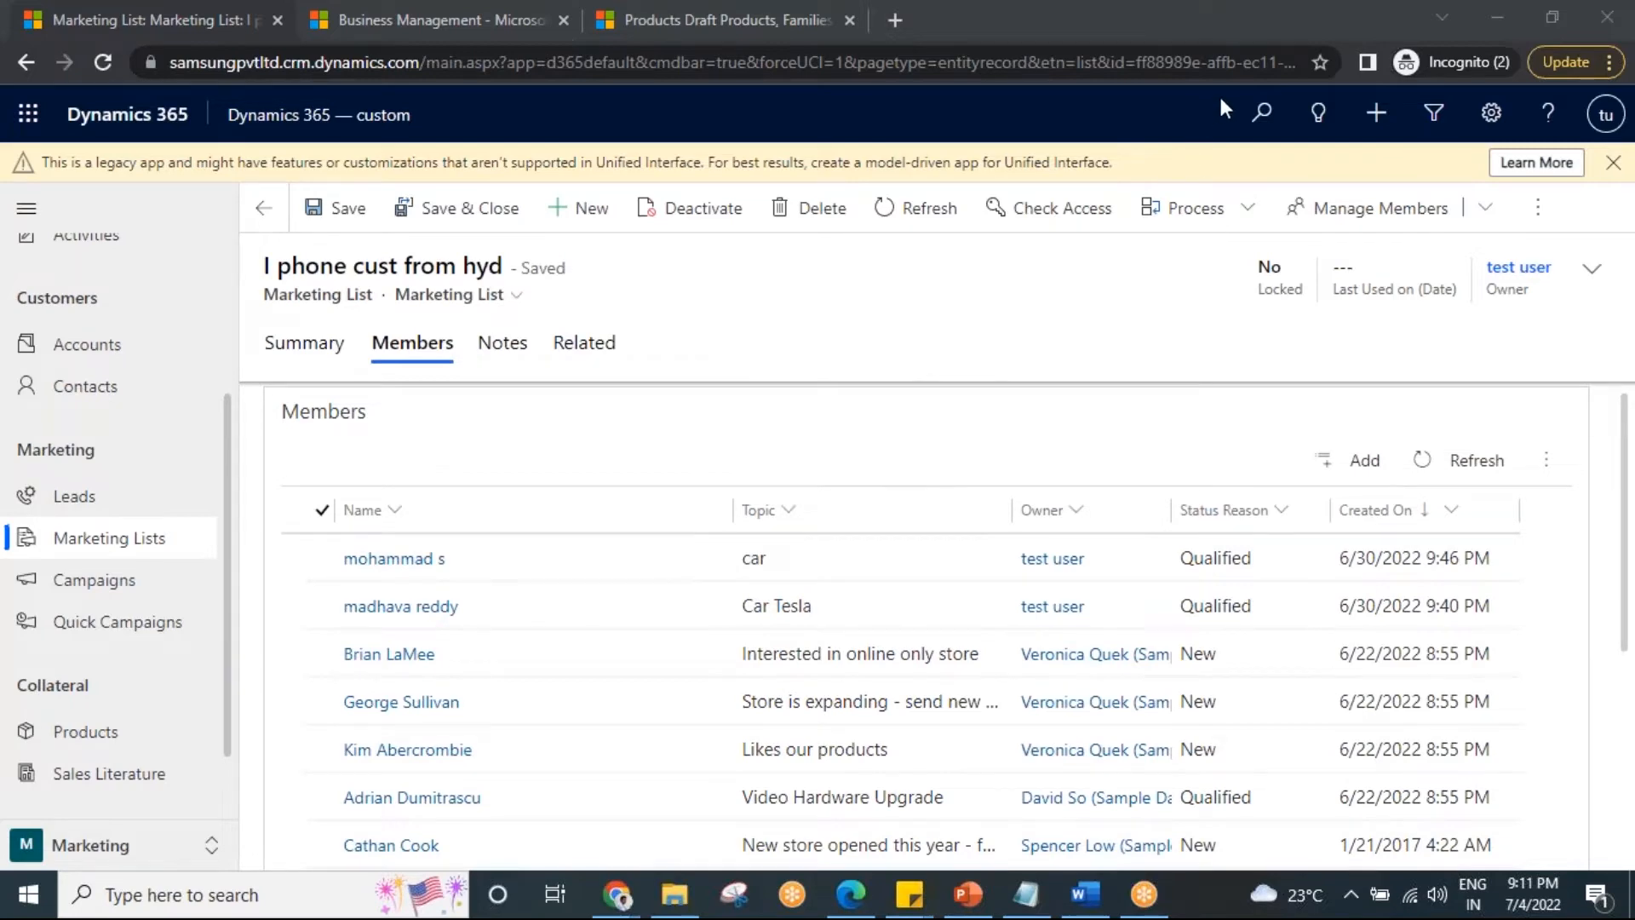
Review the list's Summary, then display its Members tab listing the added leads.
scroll(649, 730, "down", 5)
scroll(649, 730, "up", 4)
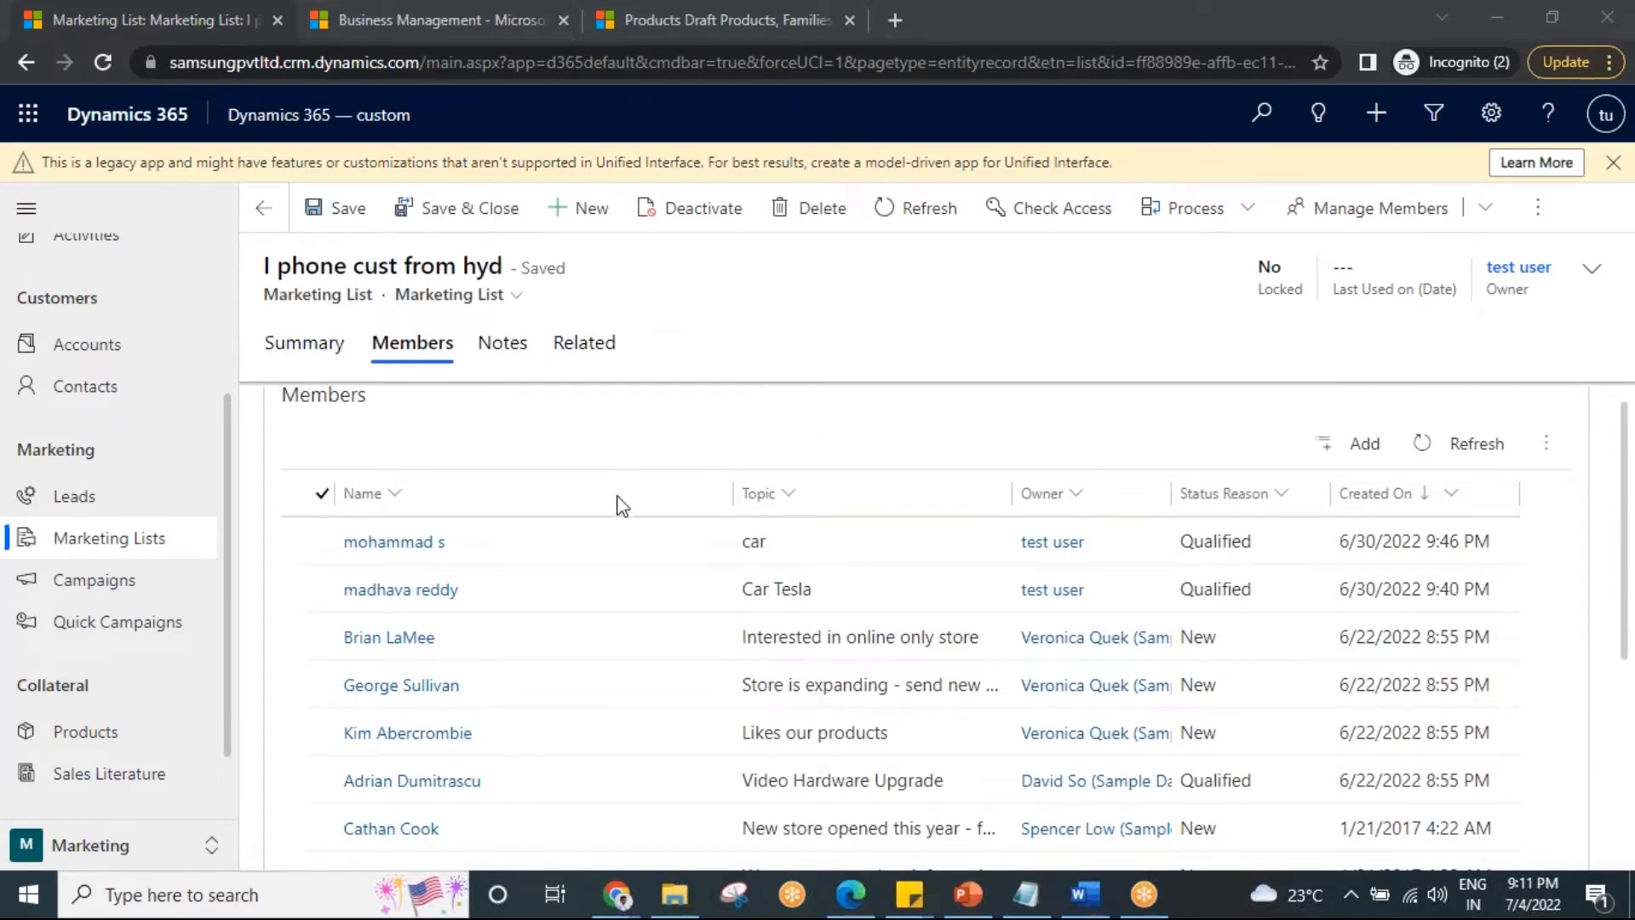
scroll(616, 511, "down", 4)
scroll(618, 621, "up", 5)
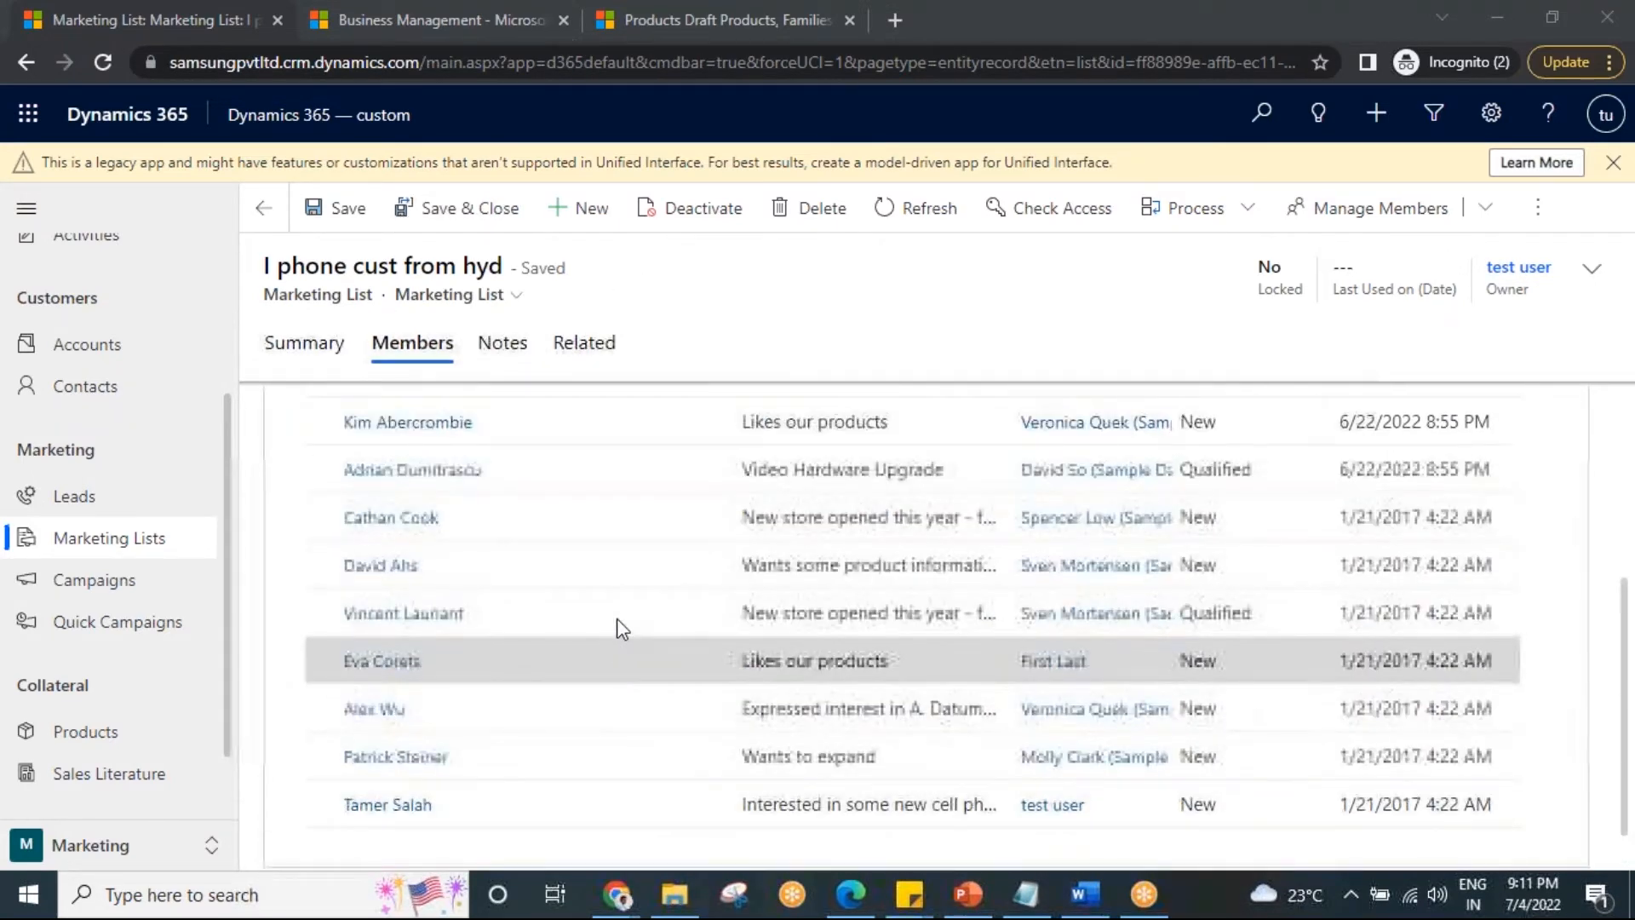
scroll(618, 626, "down", 5)
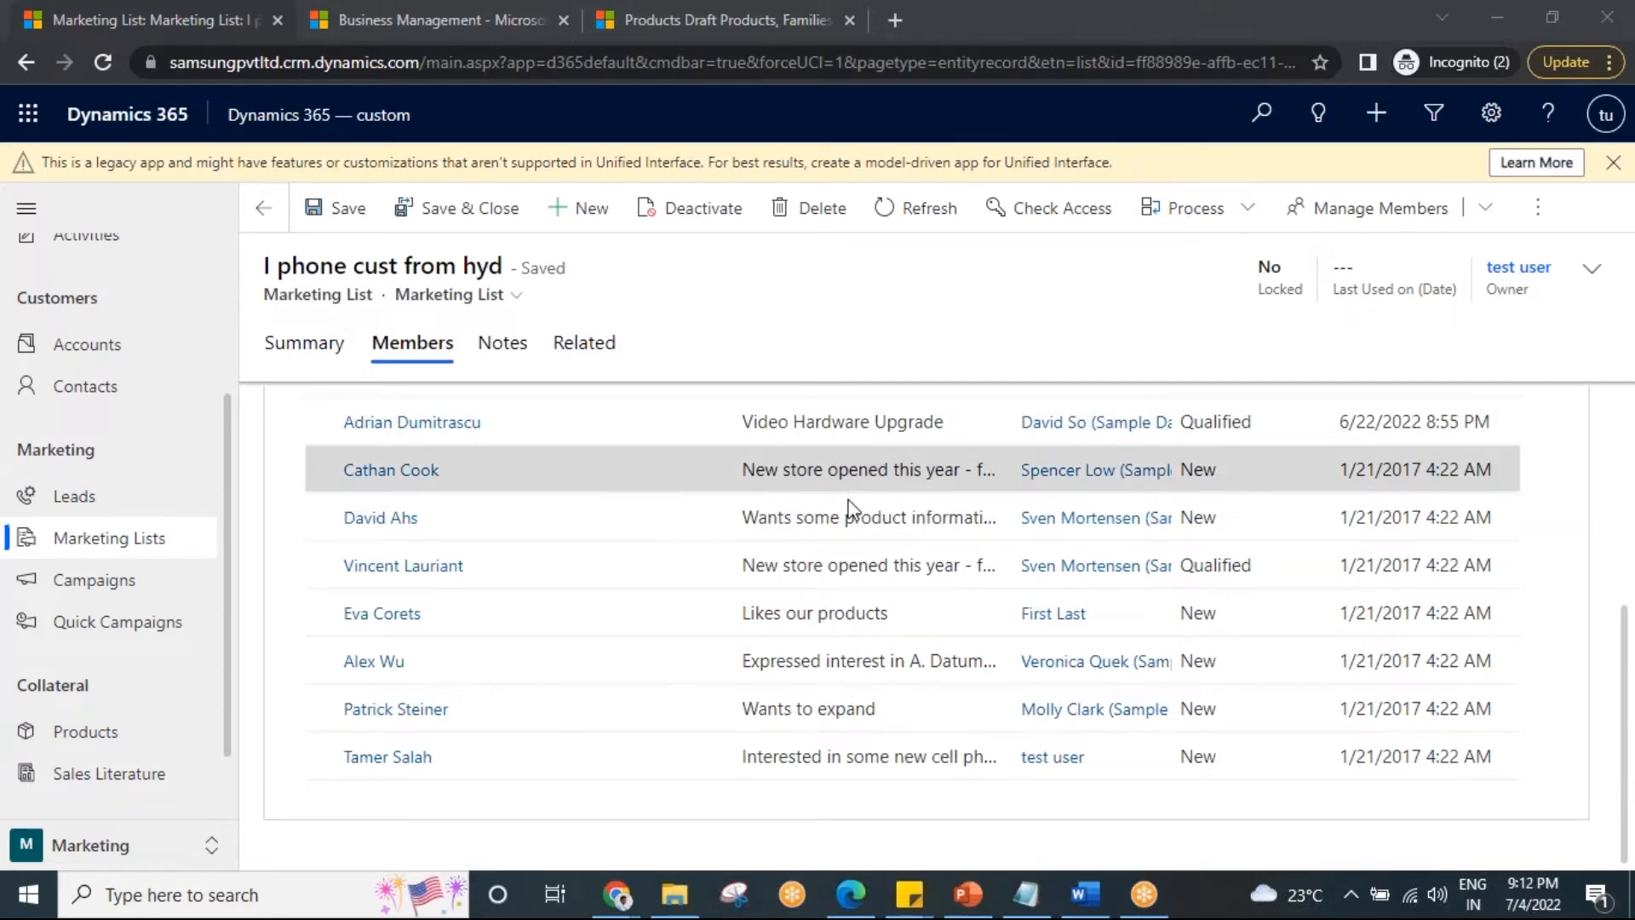
scroll(829, 673, "up", 3)
scroll(817, 664, "down", 3)
scroll(799, 637, "up", 4)
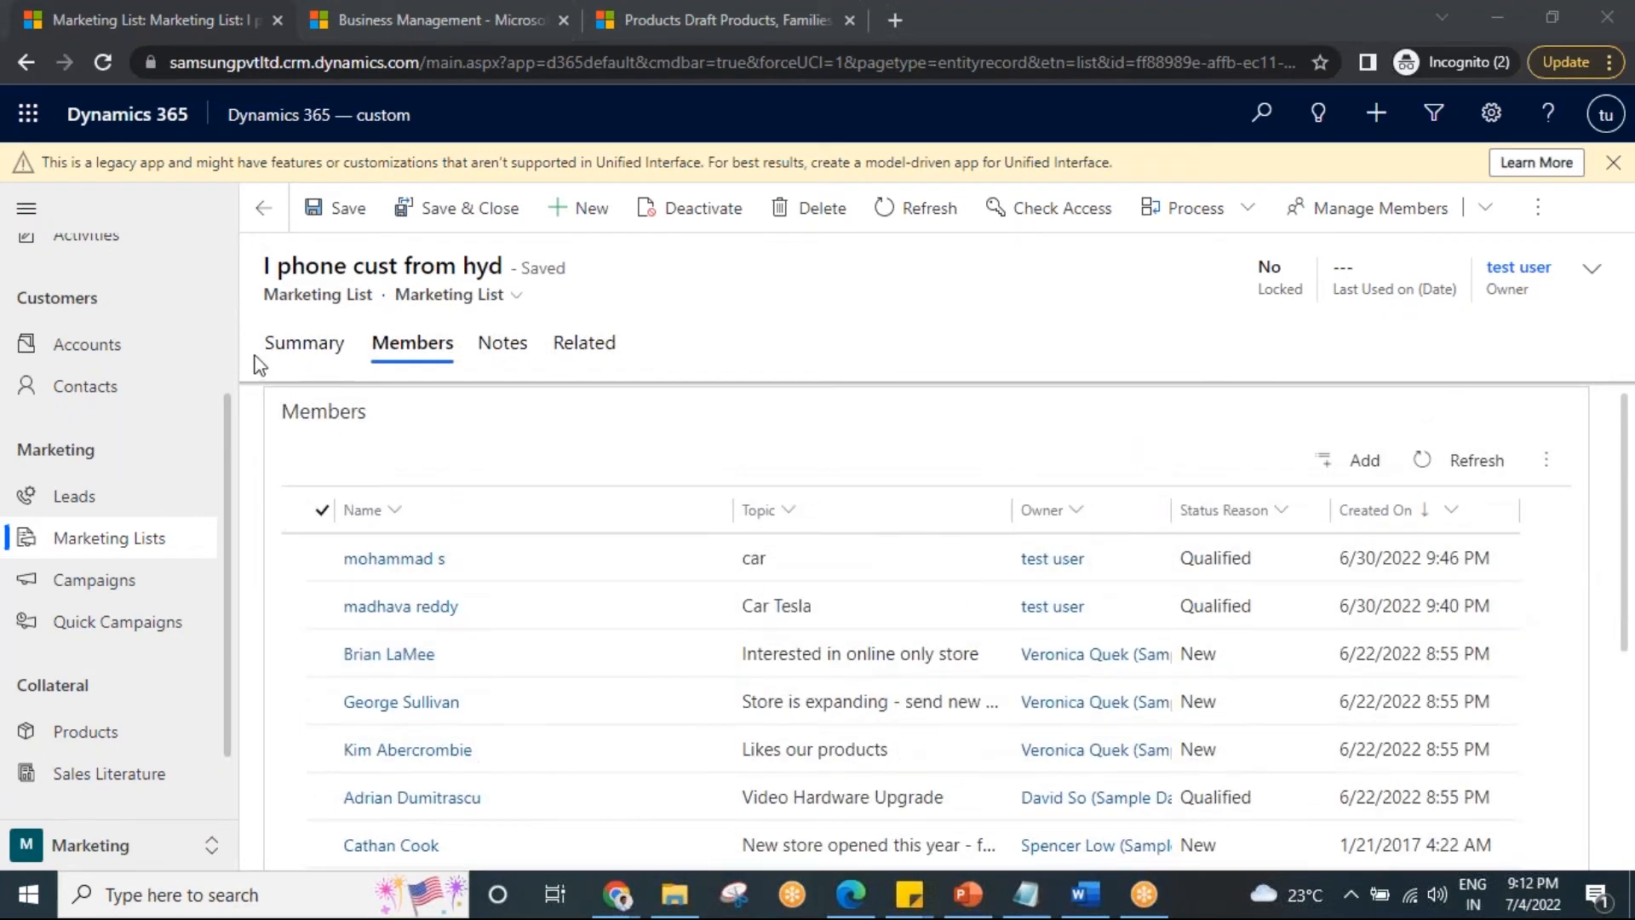
left_click(290, 348)
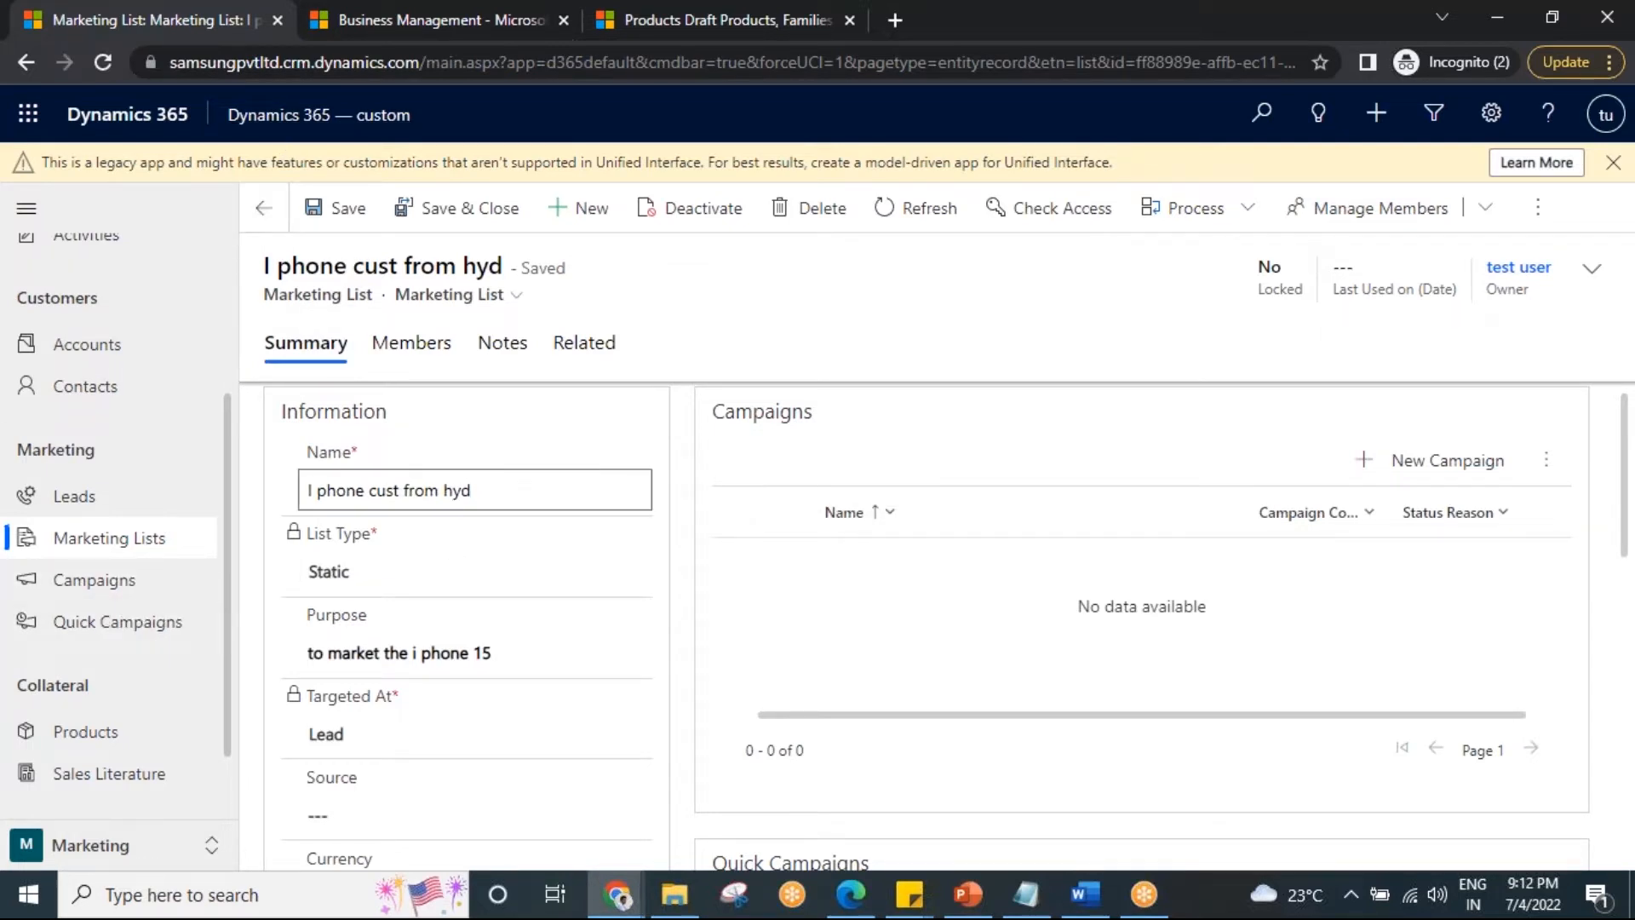
left_click(412, 349)
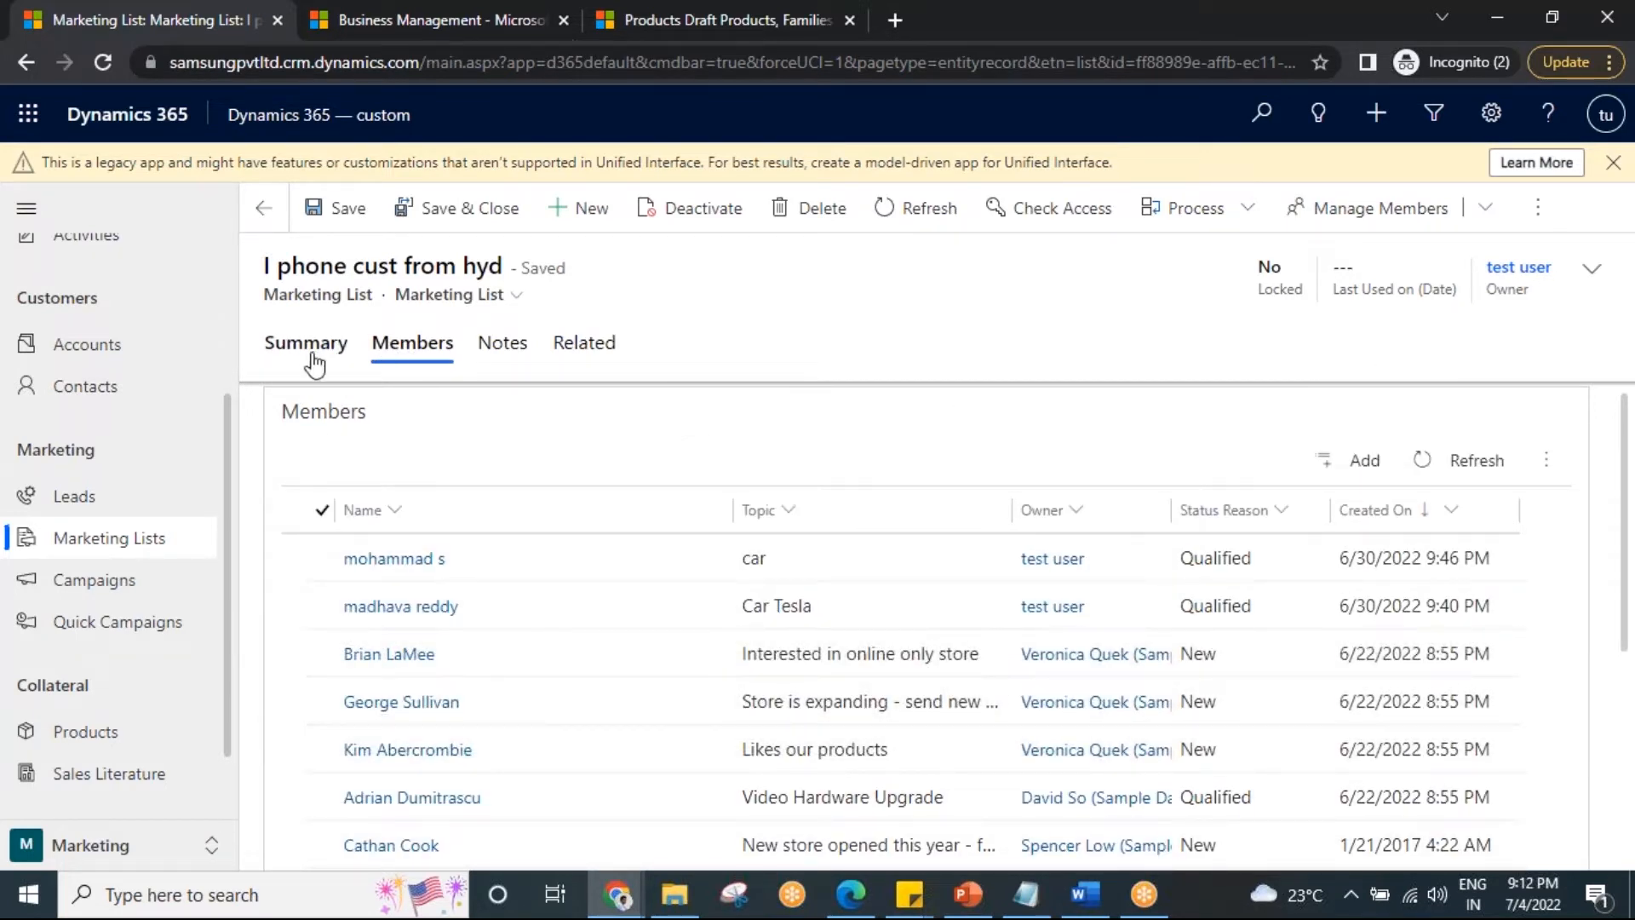
Duplicate the browser tab holding the 'I phone cust from hyd' list.
right_click(172, 15)
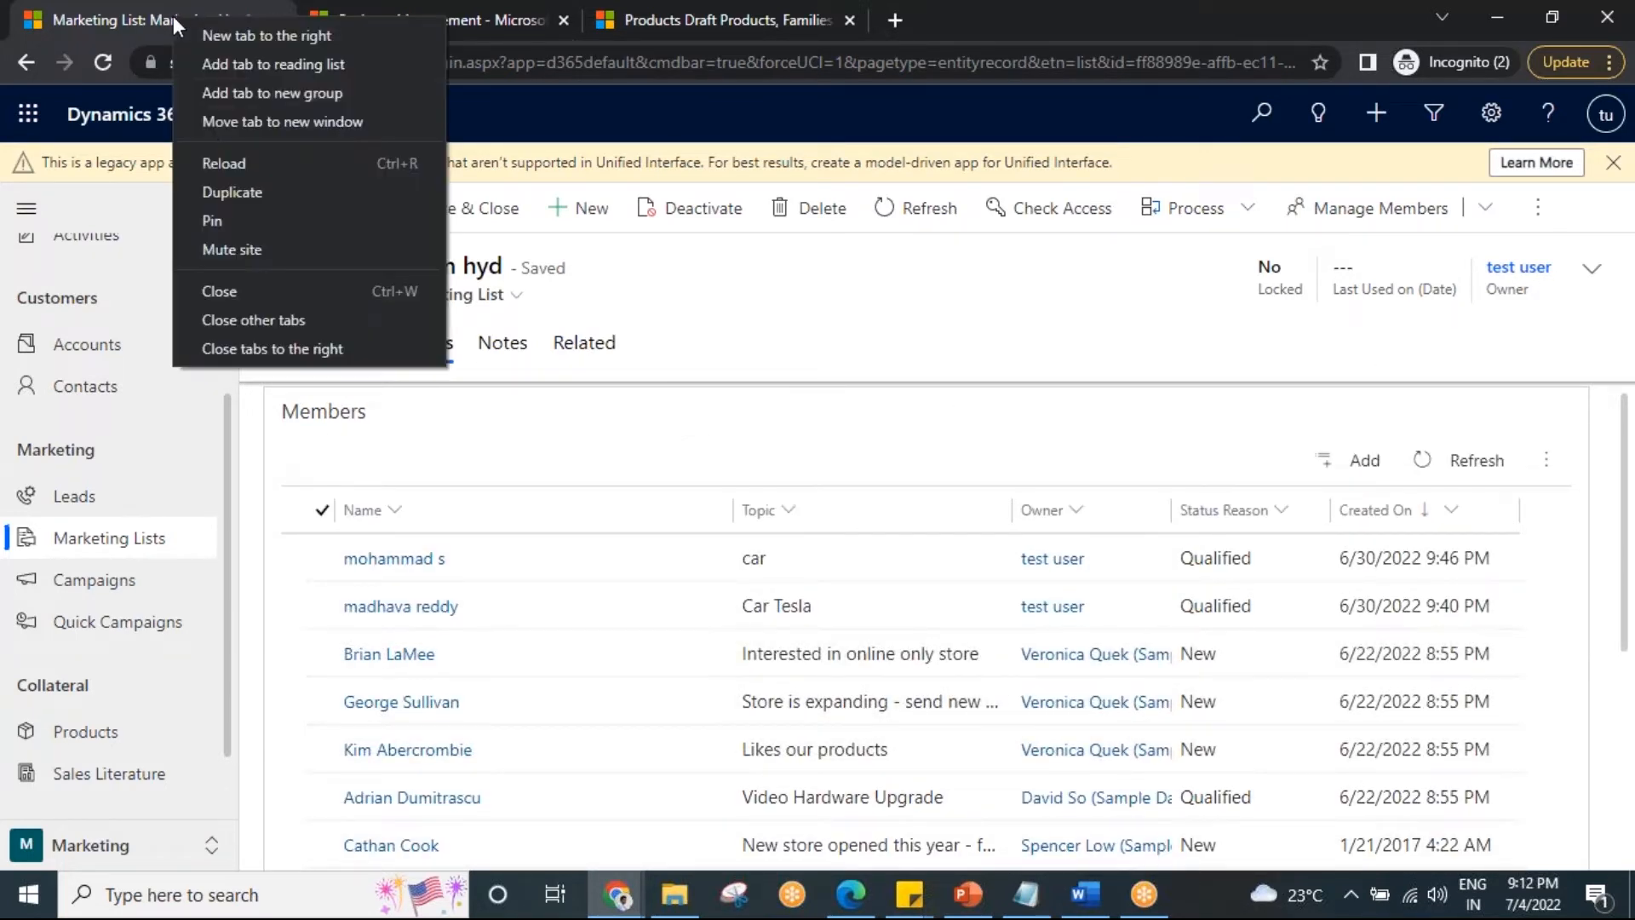
left_click(250, 202)
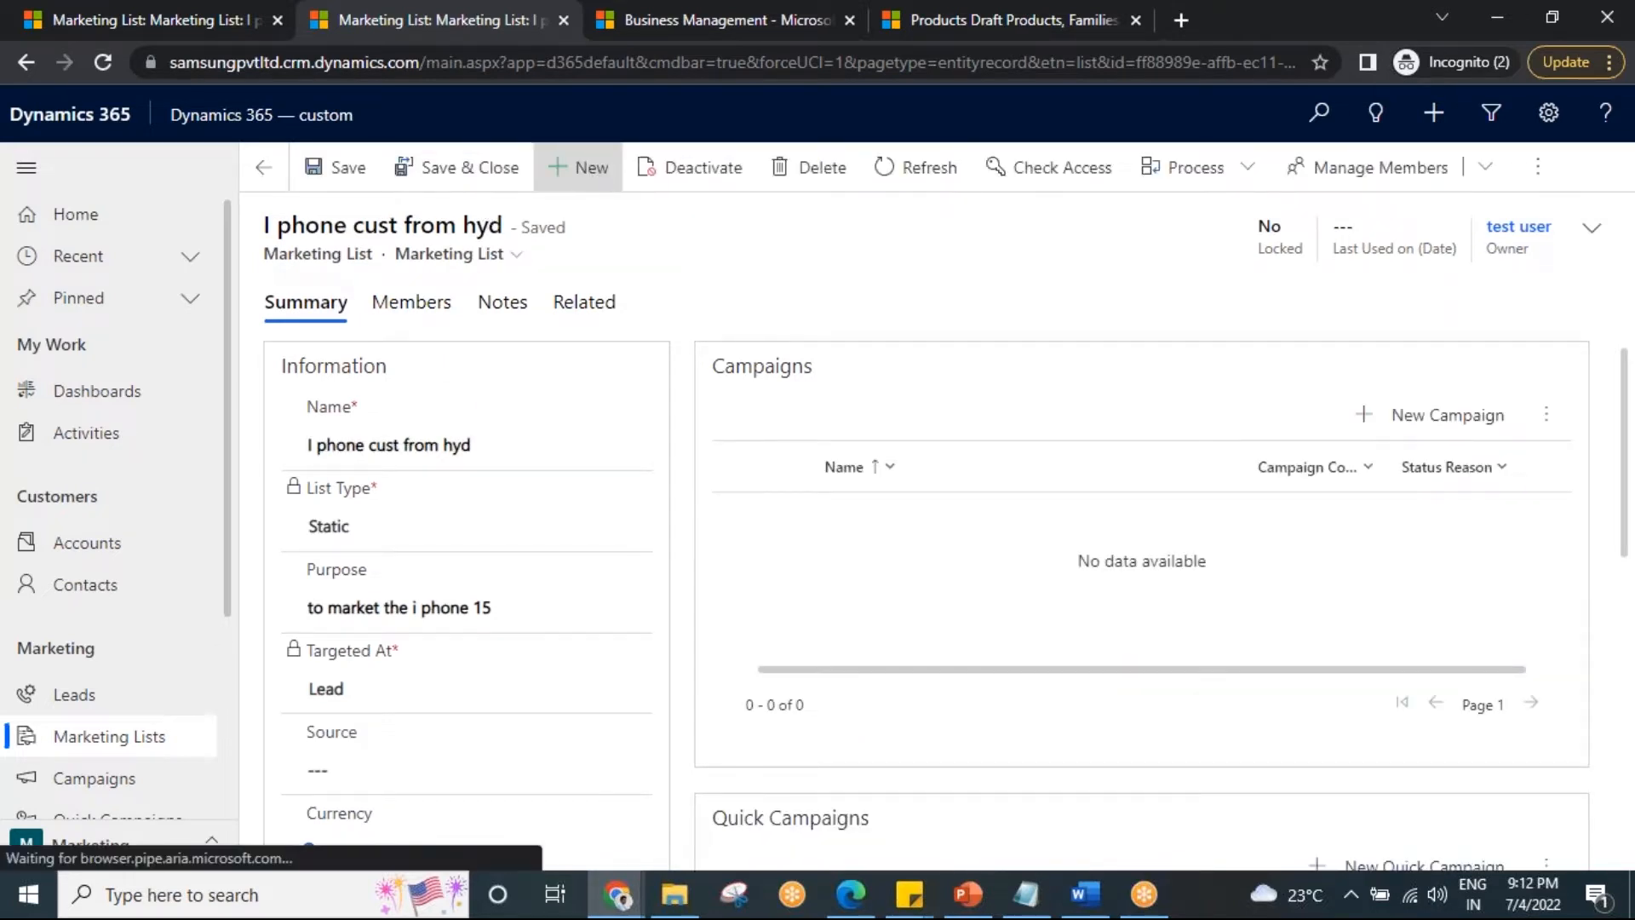
Start a new marketing list named 'Washing machine enquiry' with List Type Dynamic.
left_click(577, 167)
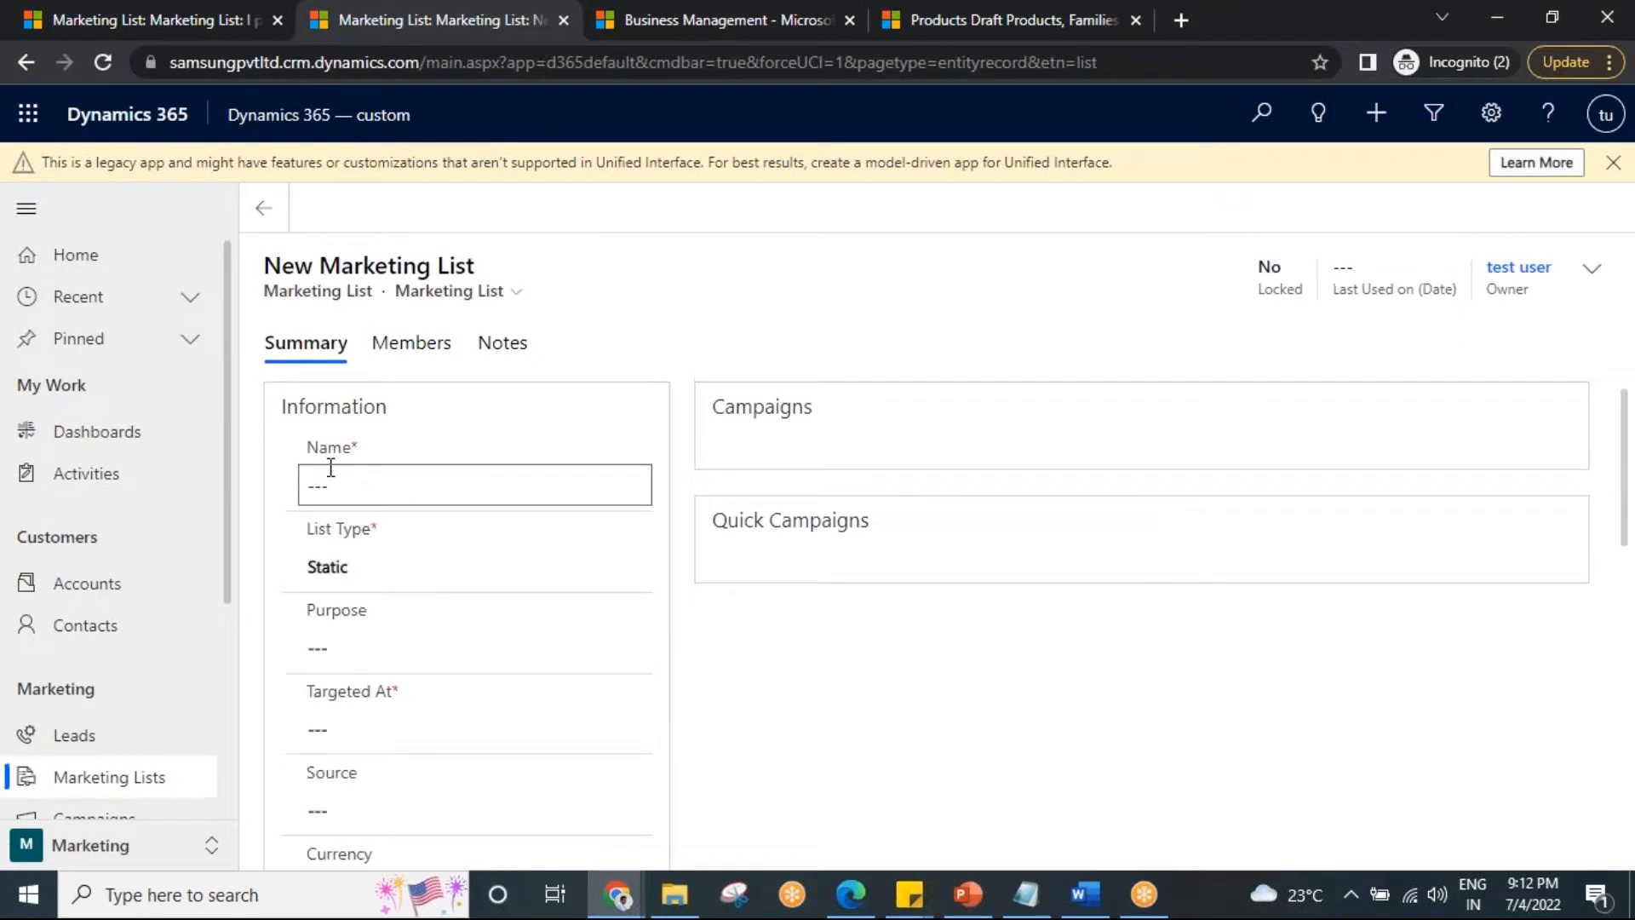
left_click(328, 465)
type("Washing machine enquiey")
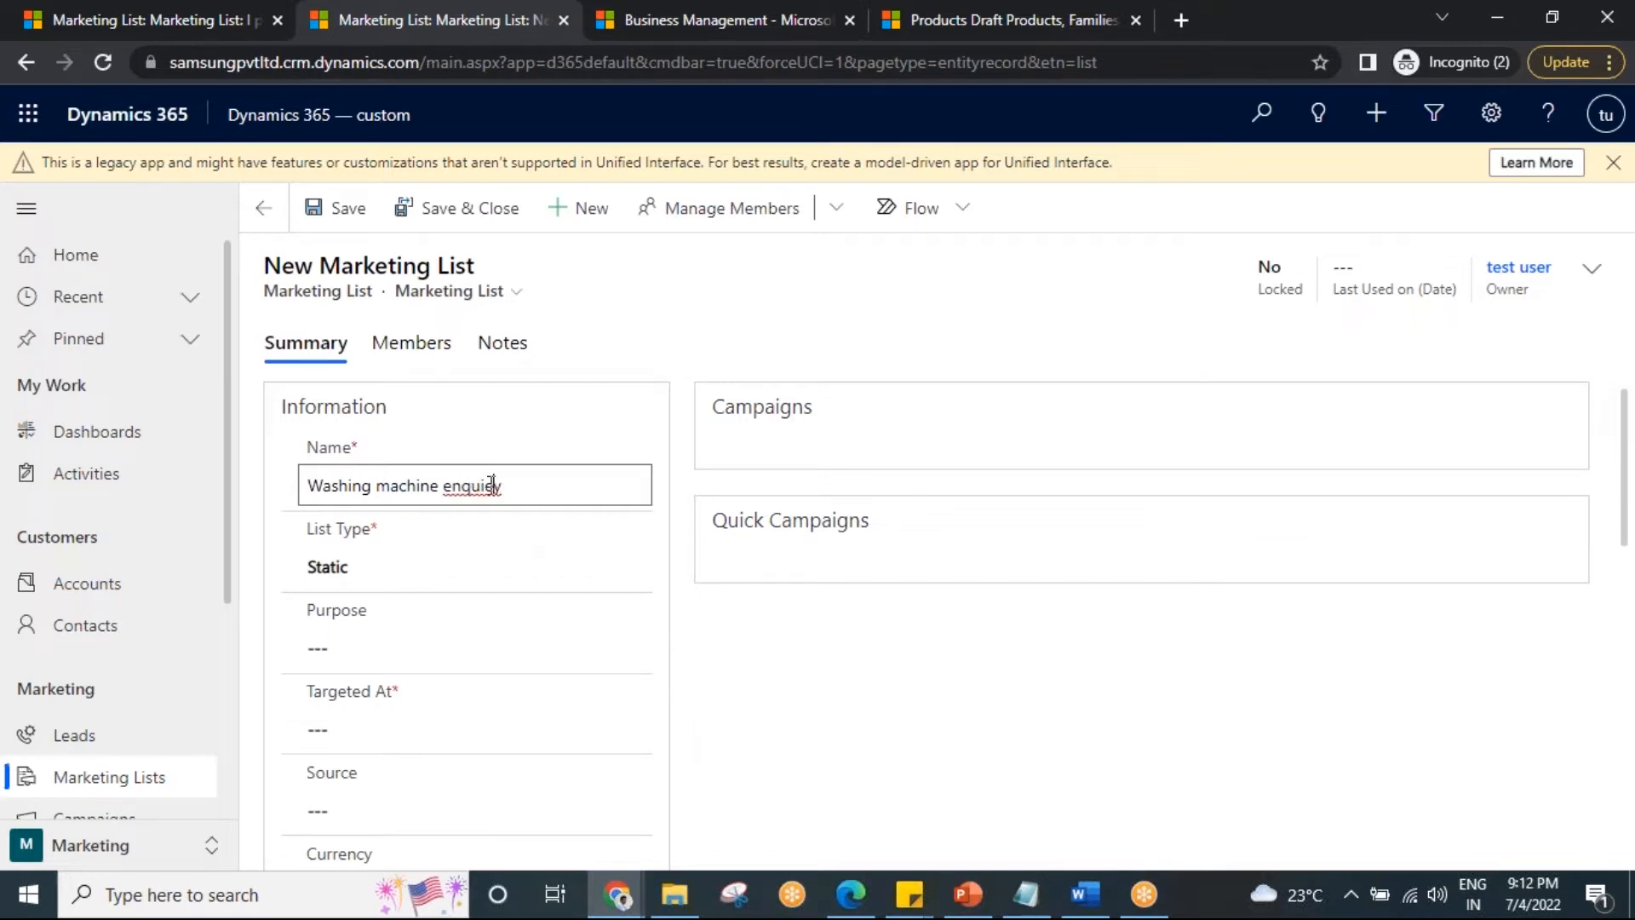
left_click(491, 484)
key("BackSpace")
type("ry")
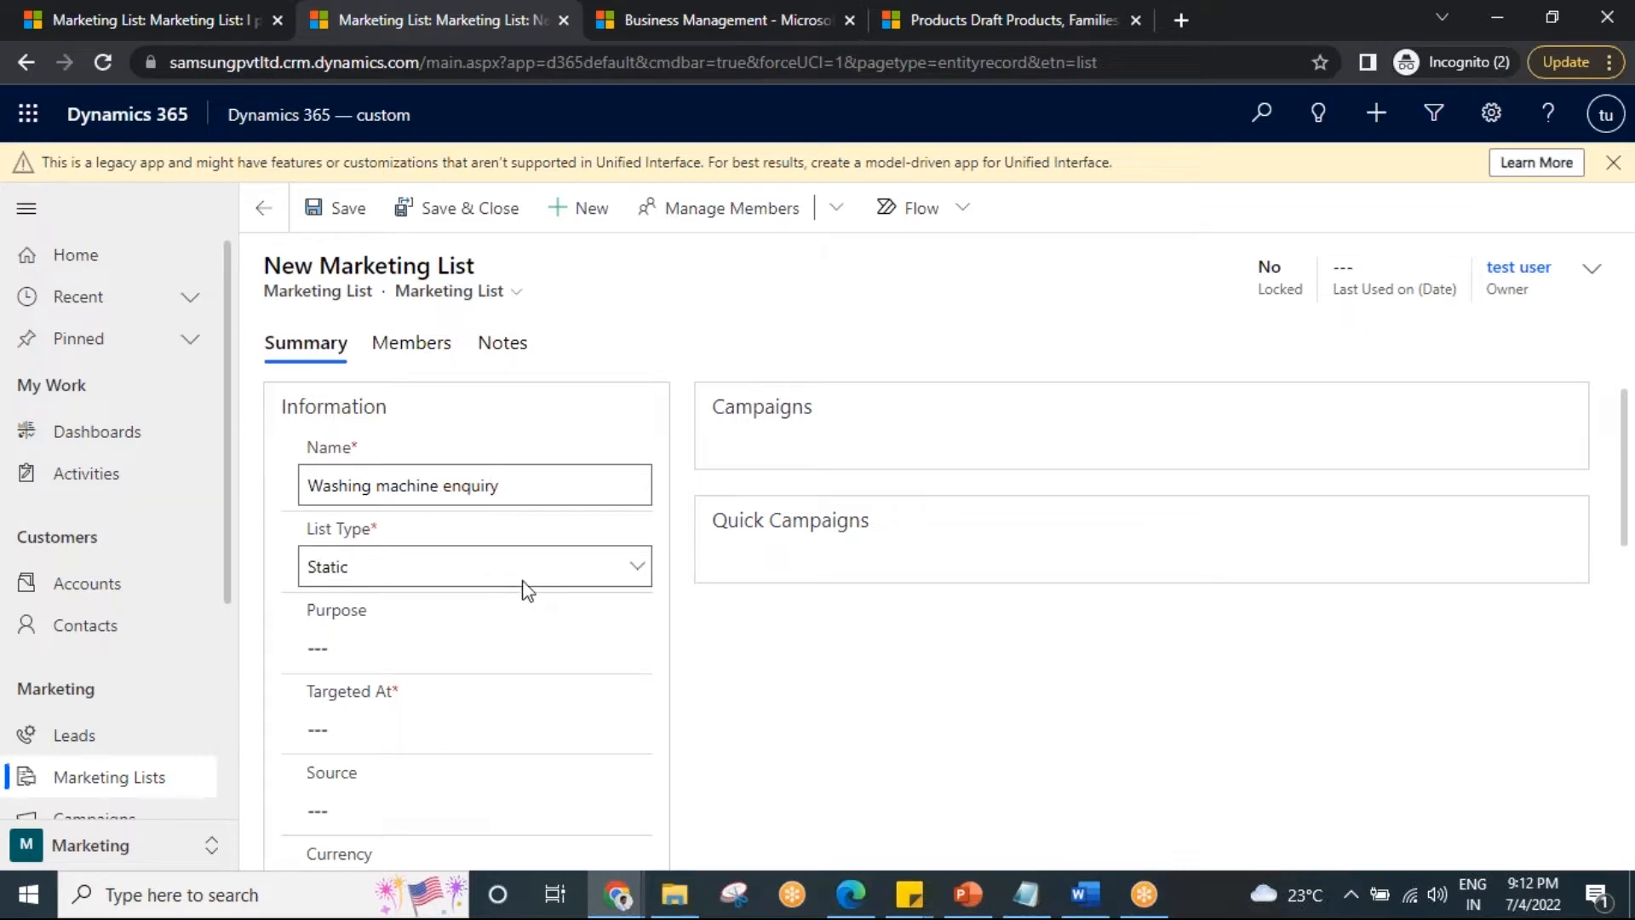
left_click(514, 568)
left_click(404, 623)
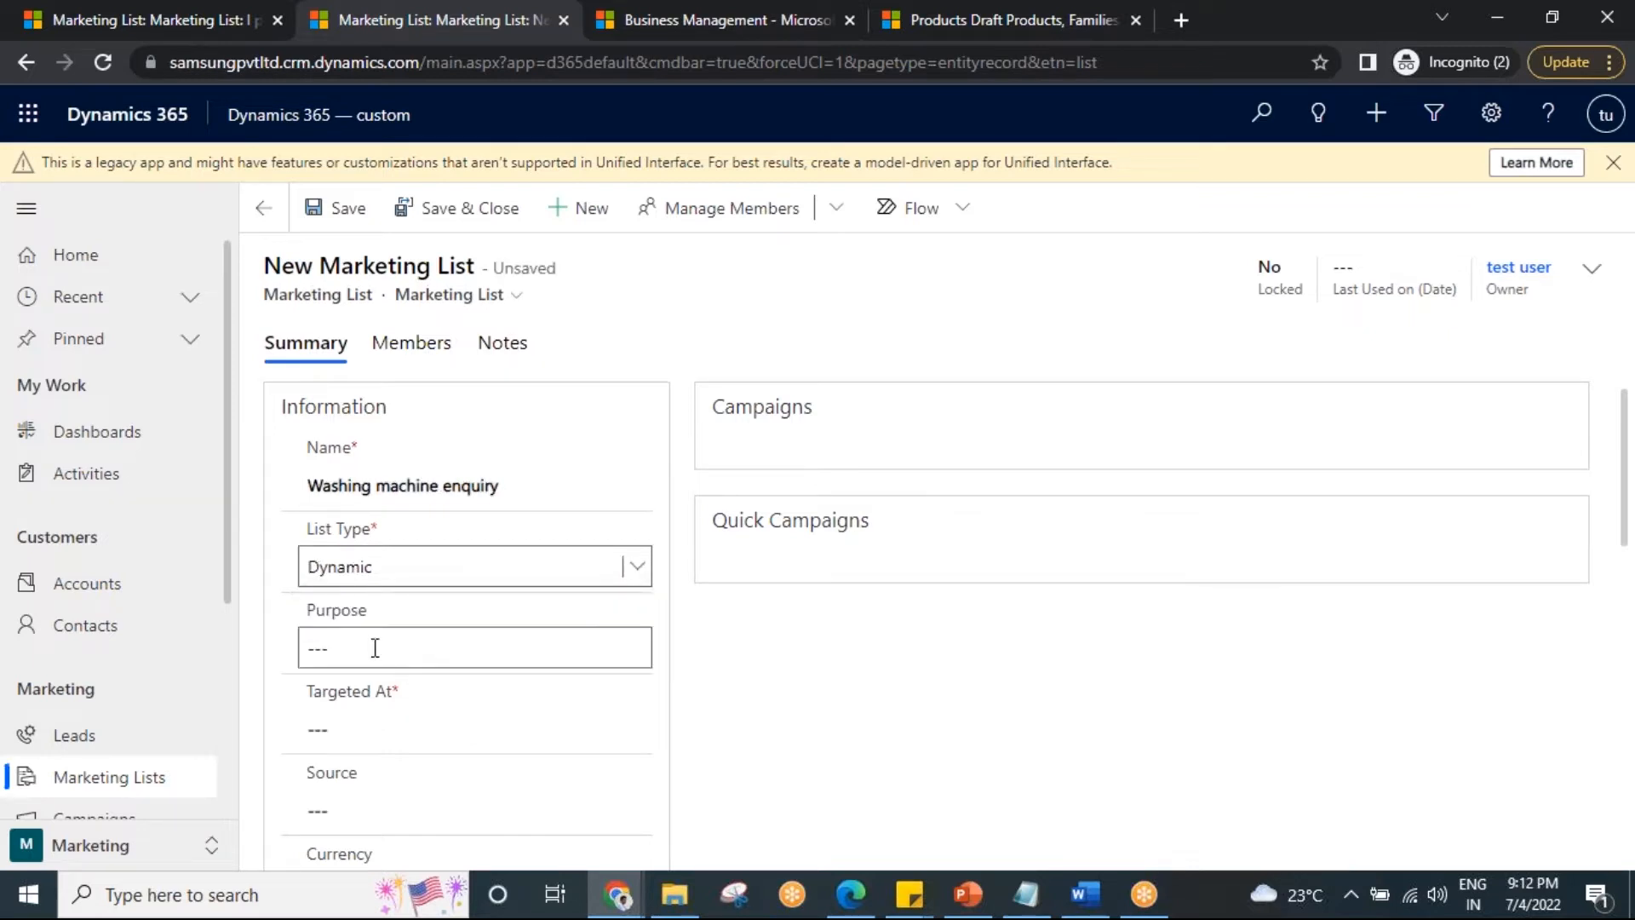
Set purpose 'to market version of washing mahine', target Contact, save, and show its Members.
left_click(369, 652)
type("to market version of washing mahine")
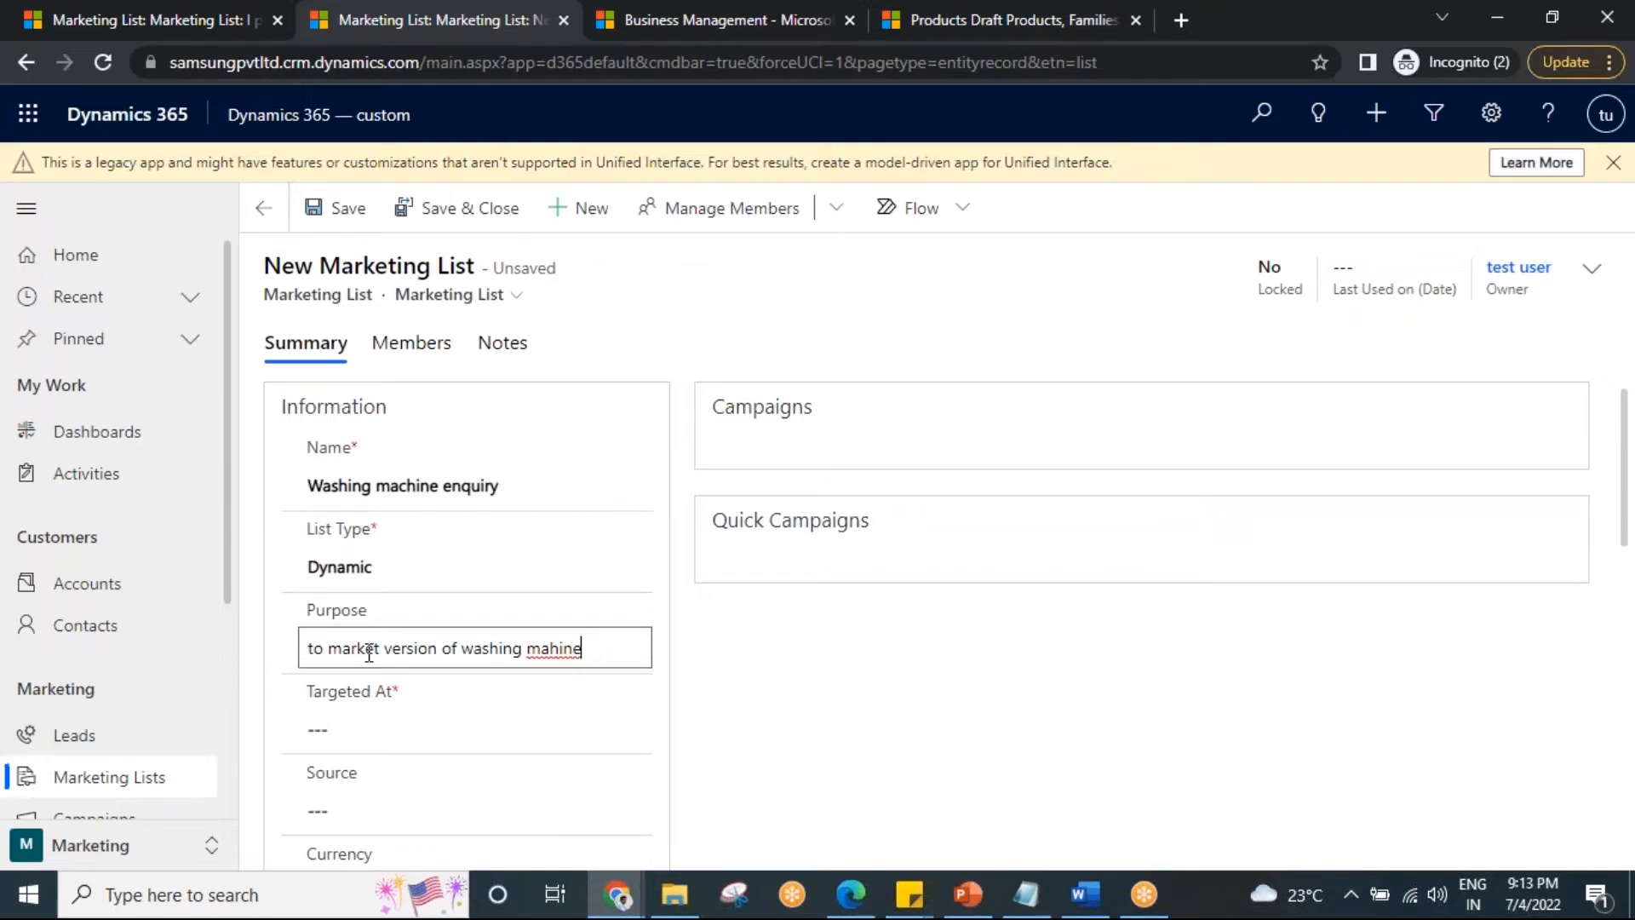
left_click(374, 744)
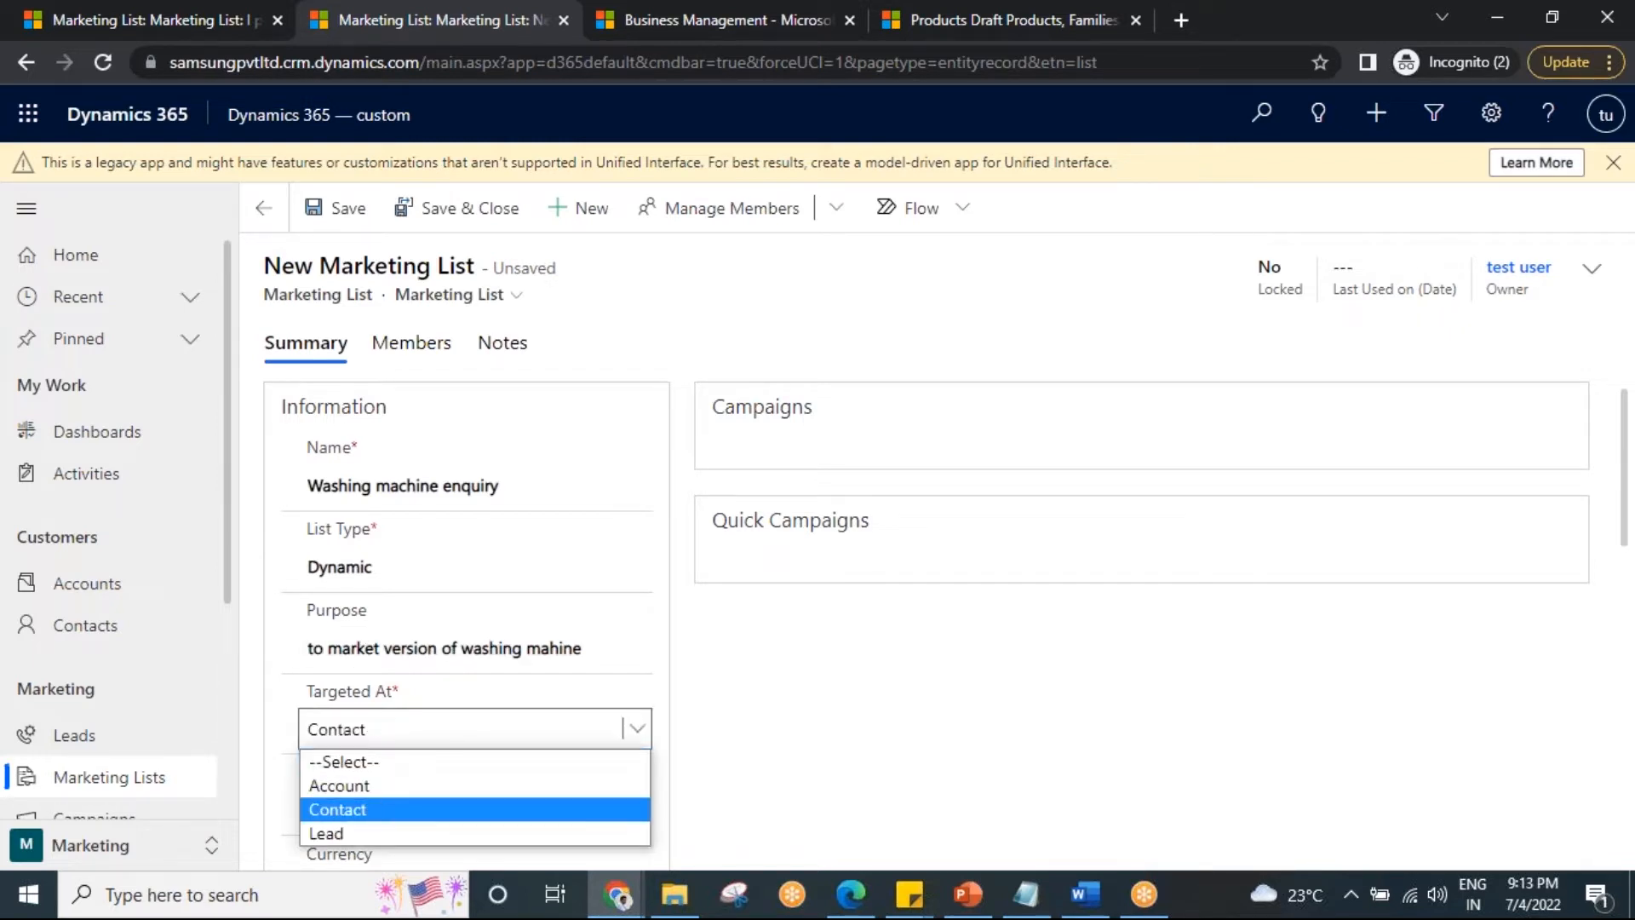
left_click(400, 809)
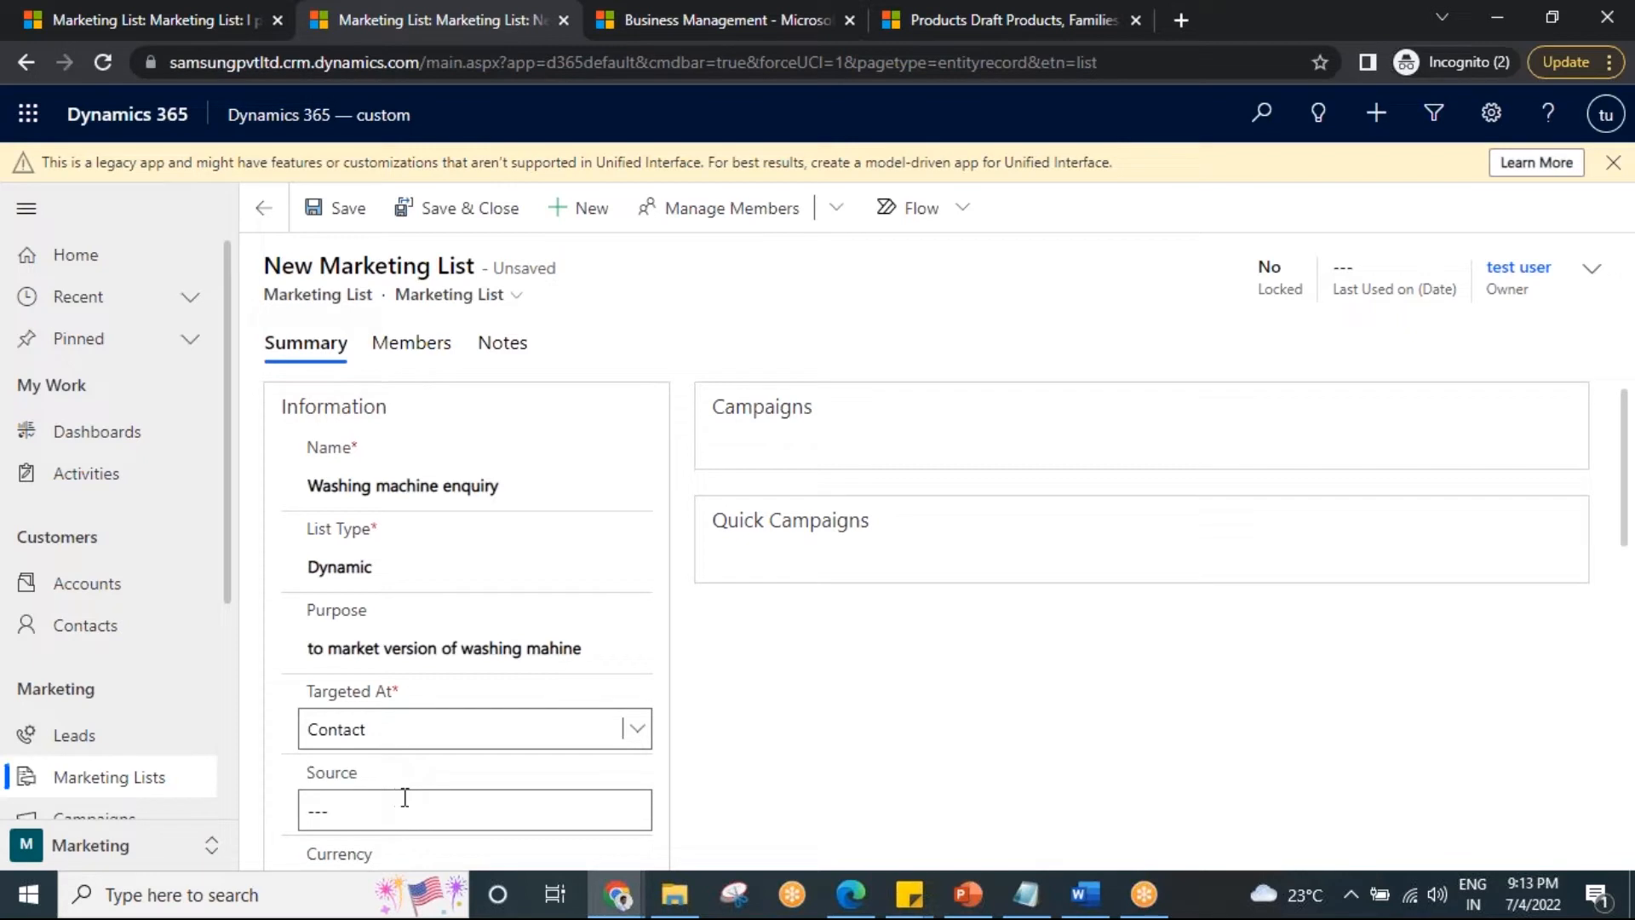
left_click(340, 209)
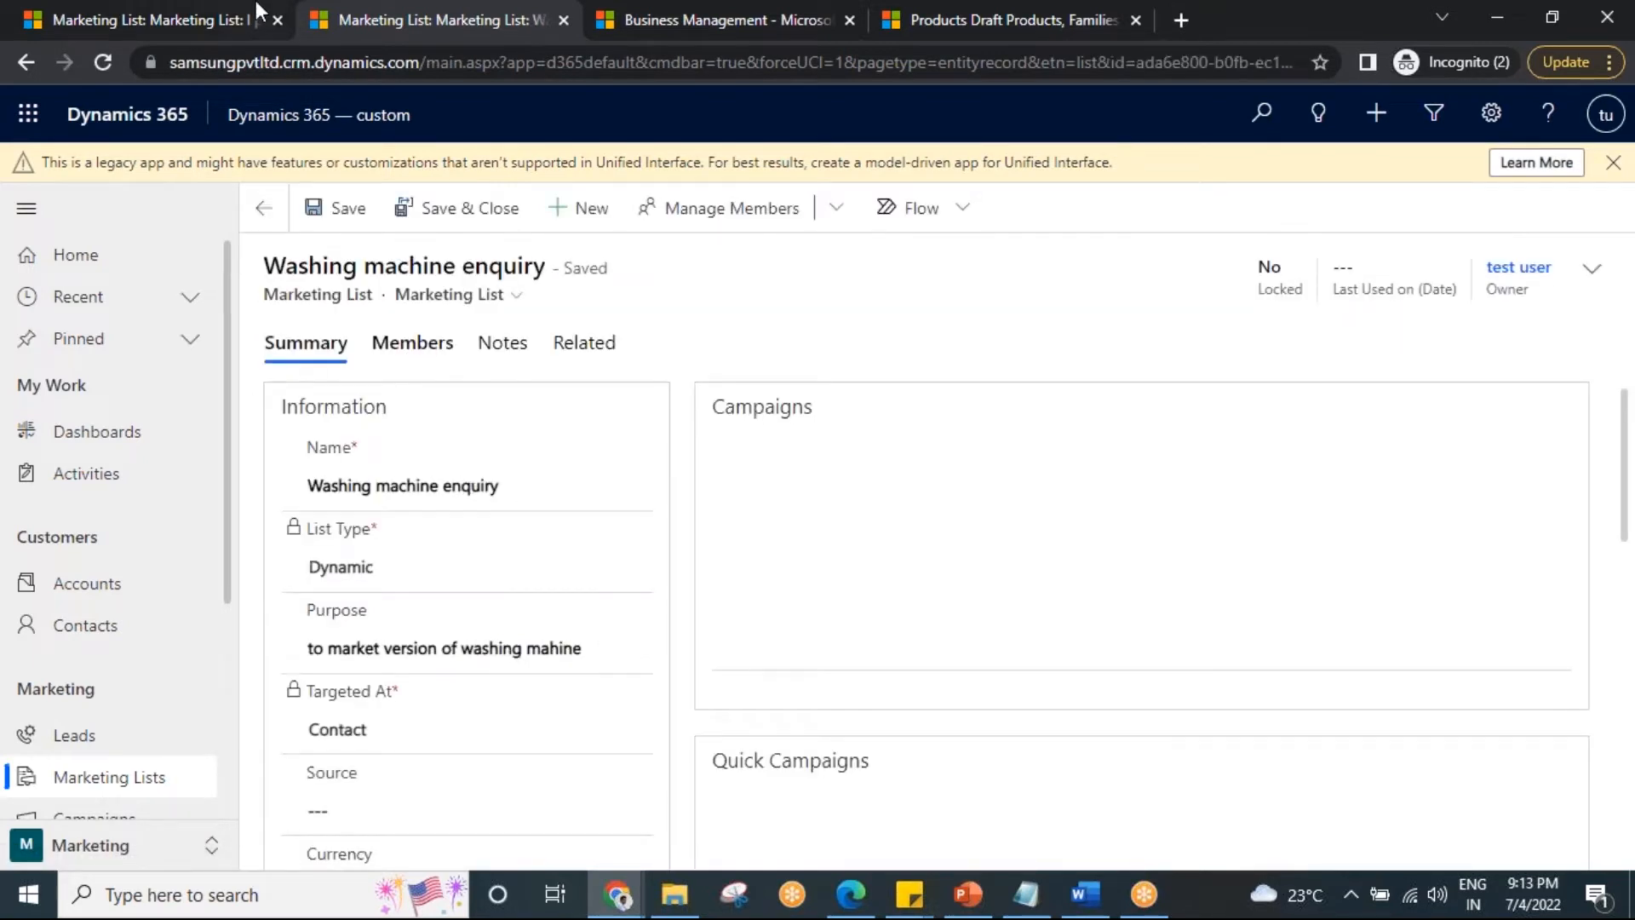
left_click(133, 10)
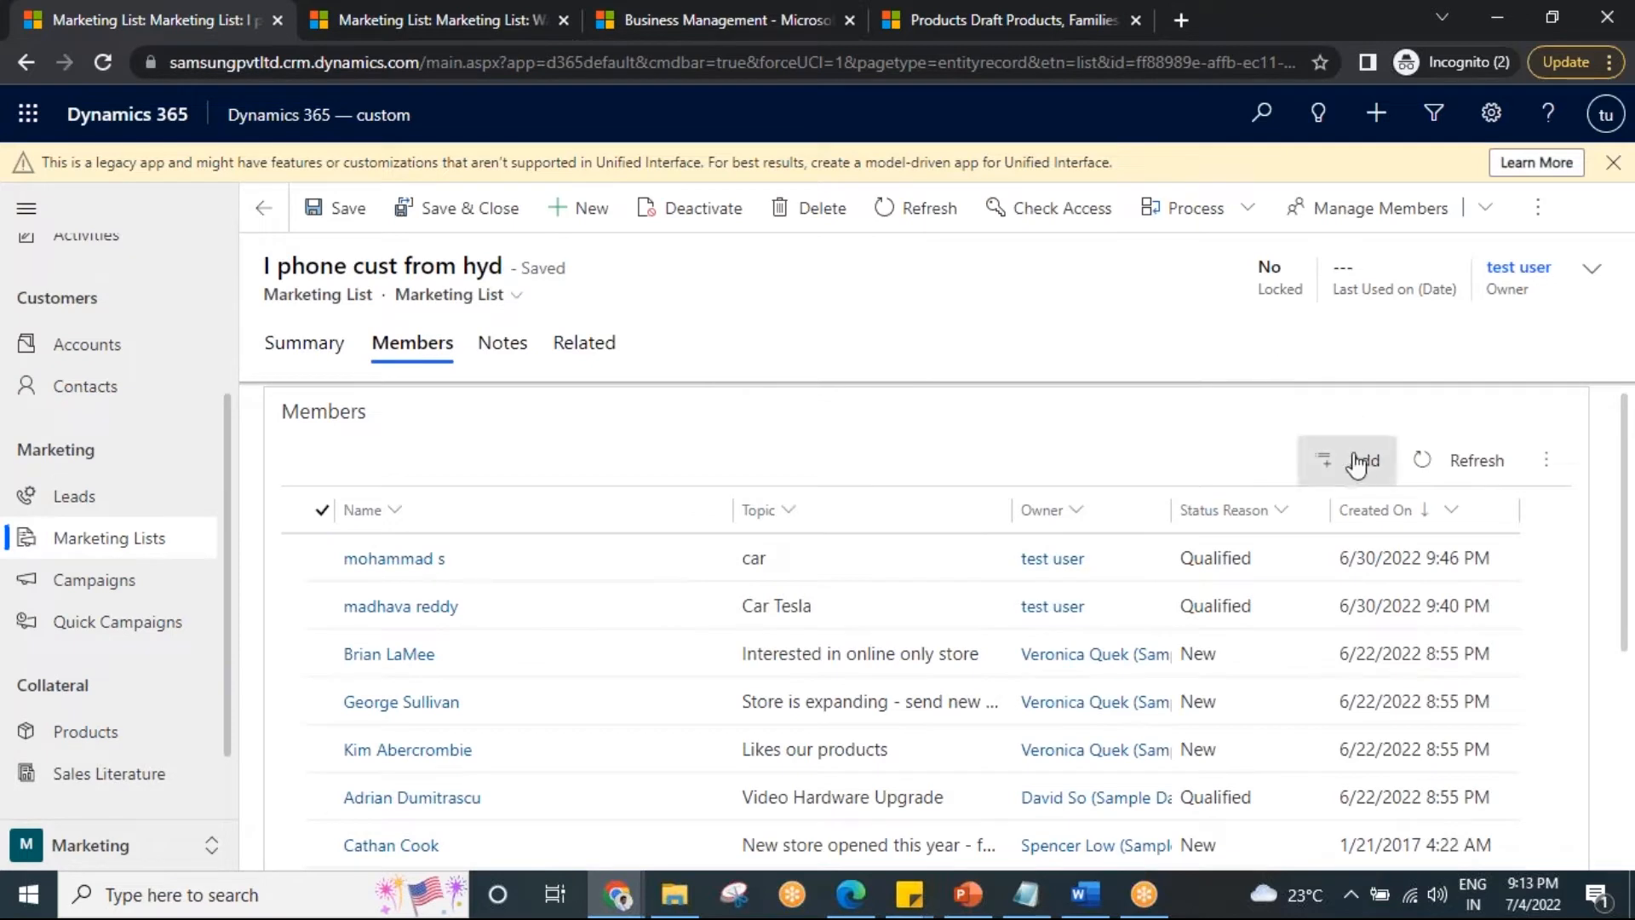
left_click(370, 12)
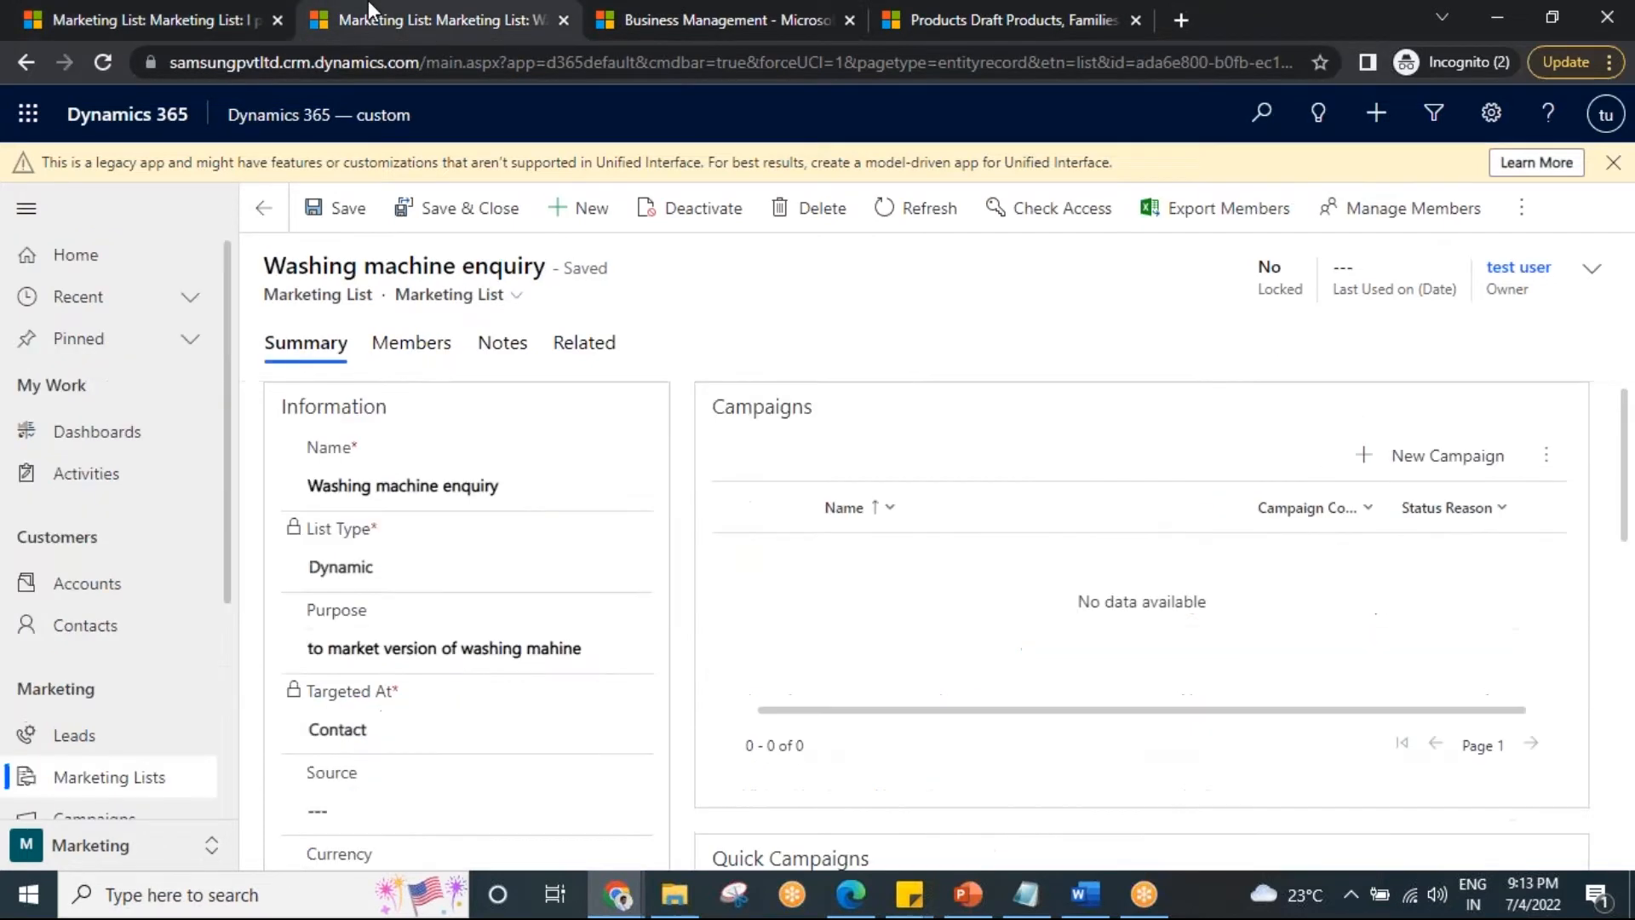
left_click(412, 343)
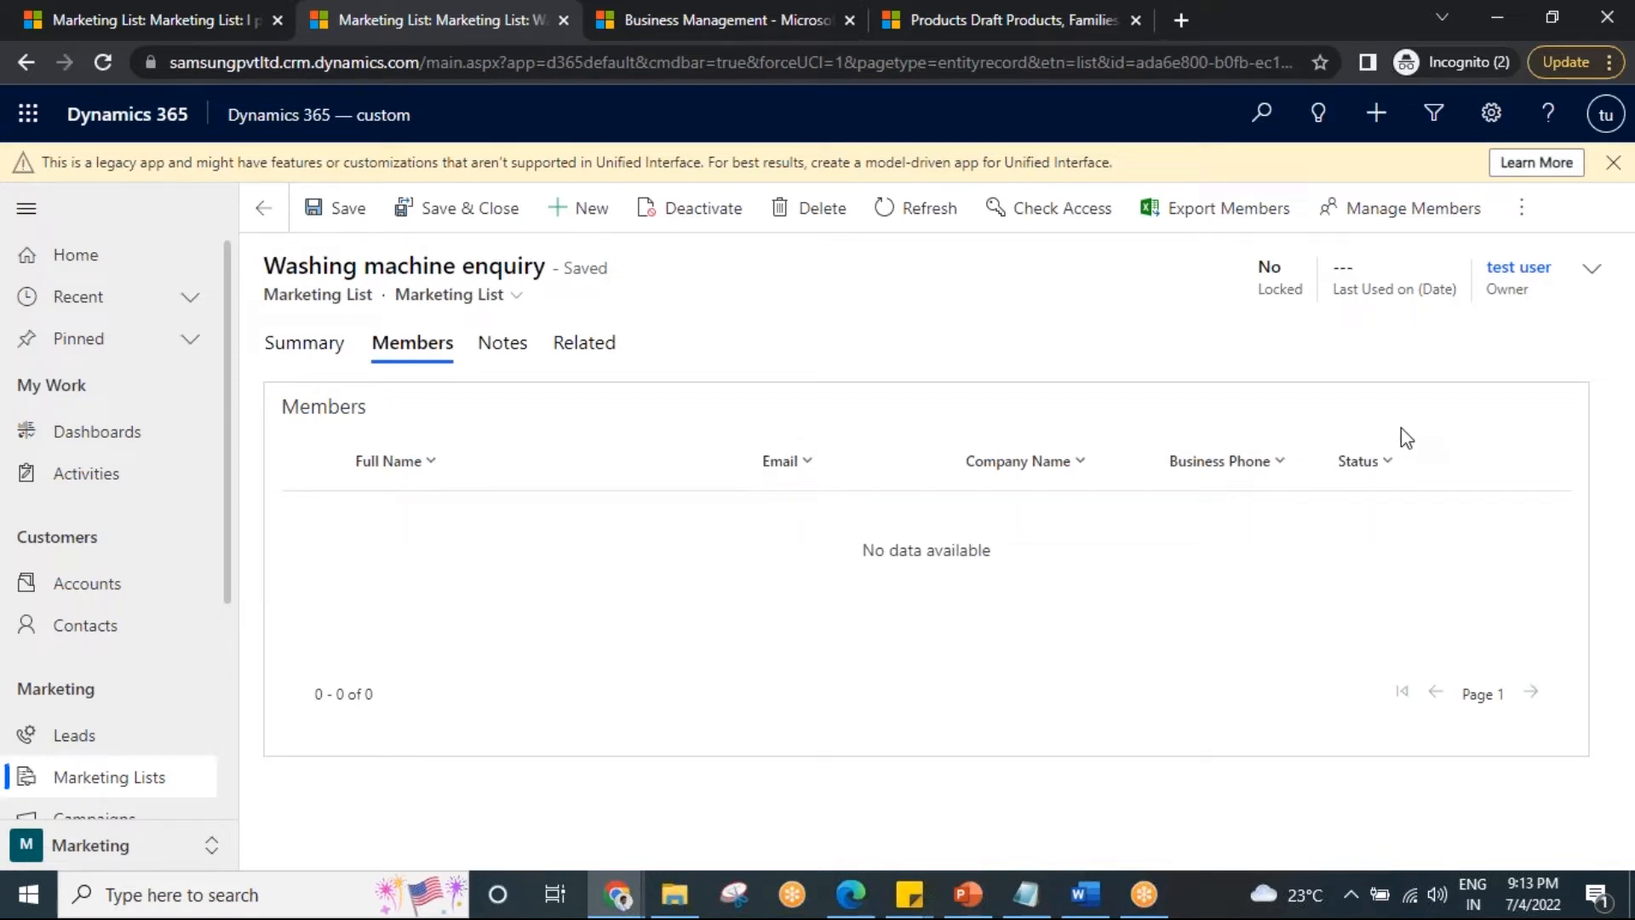
In Manage Members, add a condition on the contact's Created On field.
left_click(1381, 219)
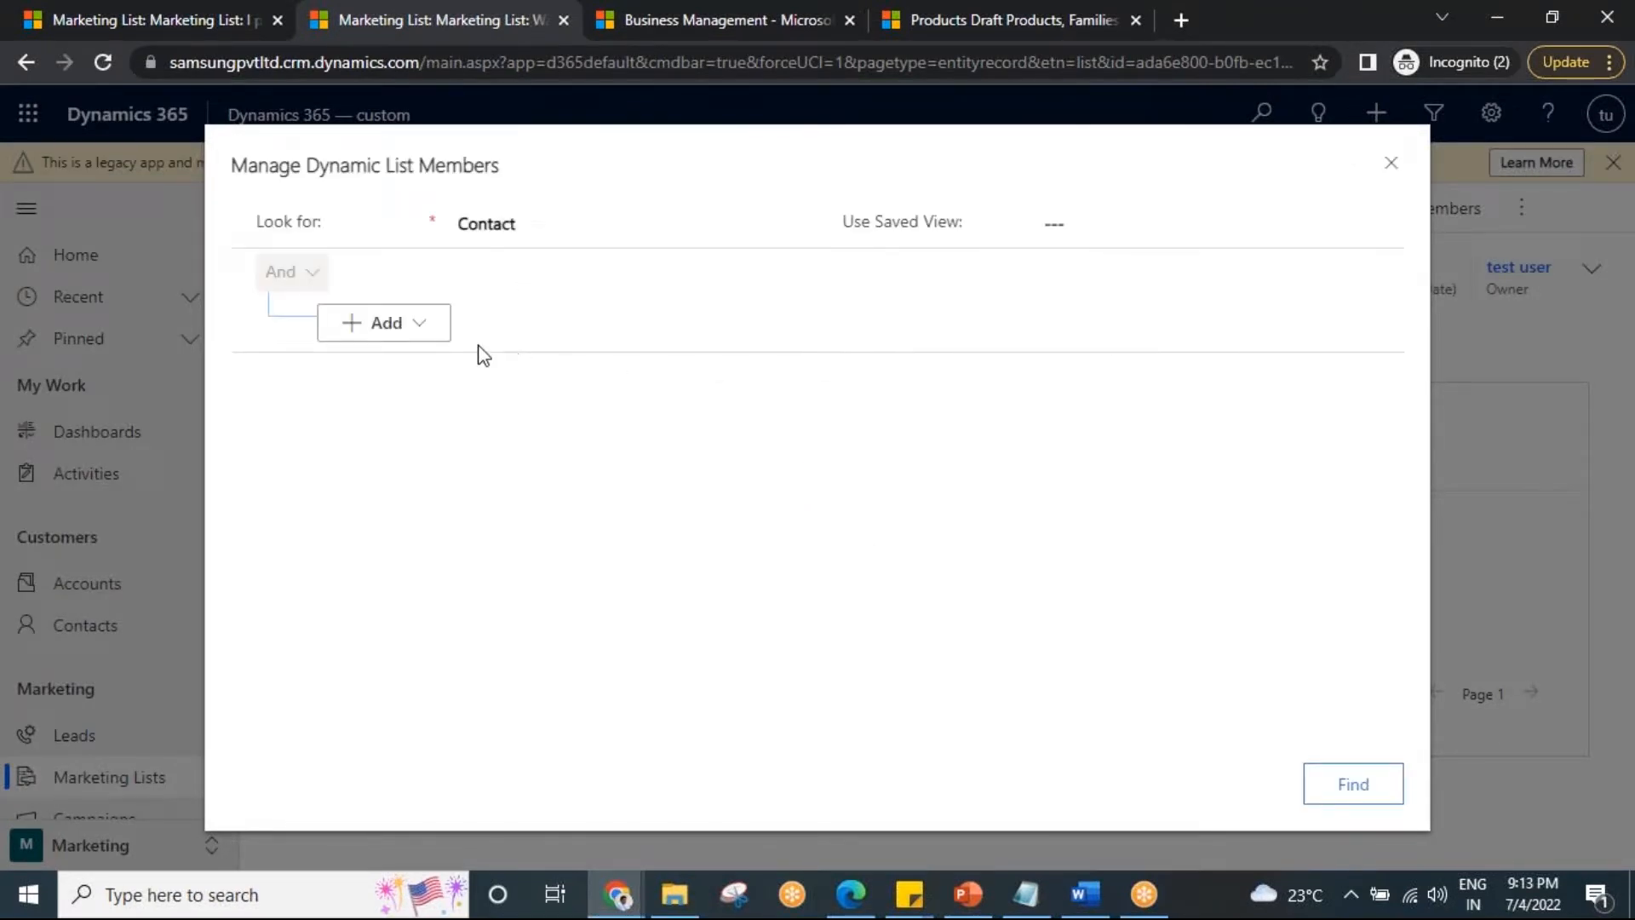
left_click(430, 333)
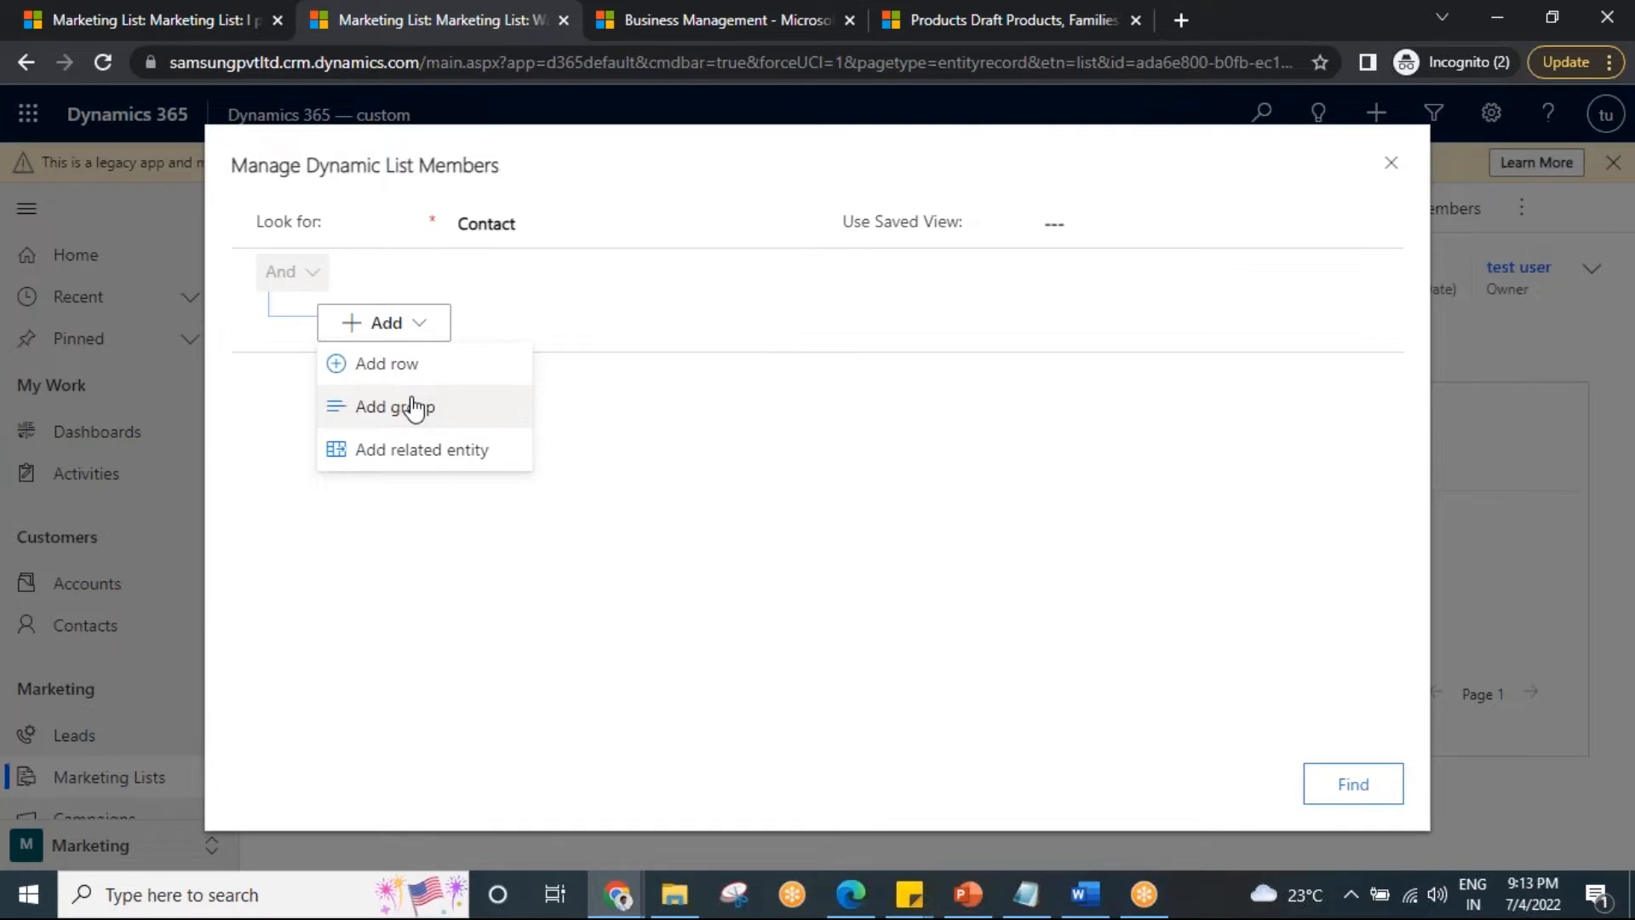
left_click(434, 366)
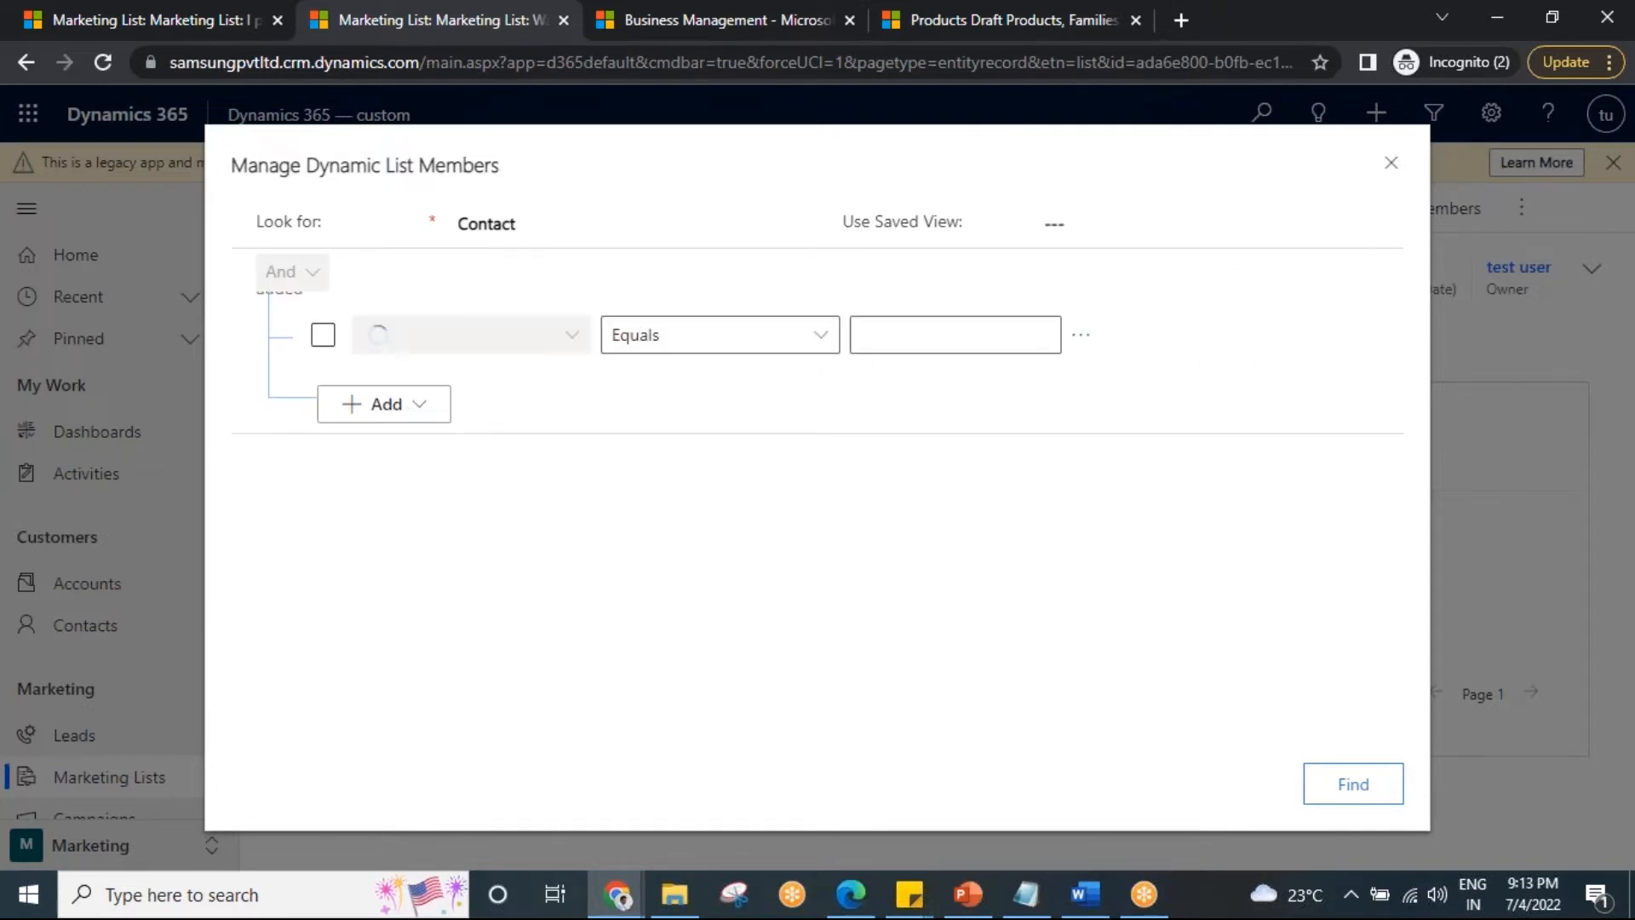
left_click(528, 226)
left_click(570, 337)
left_click(571, 338)
left_click(573, 337)
left_click(572, 337)
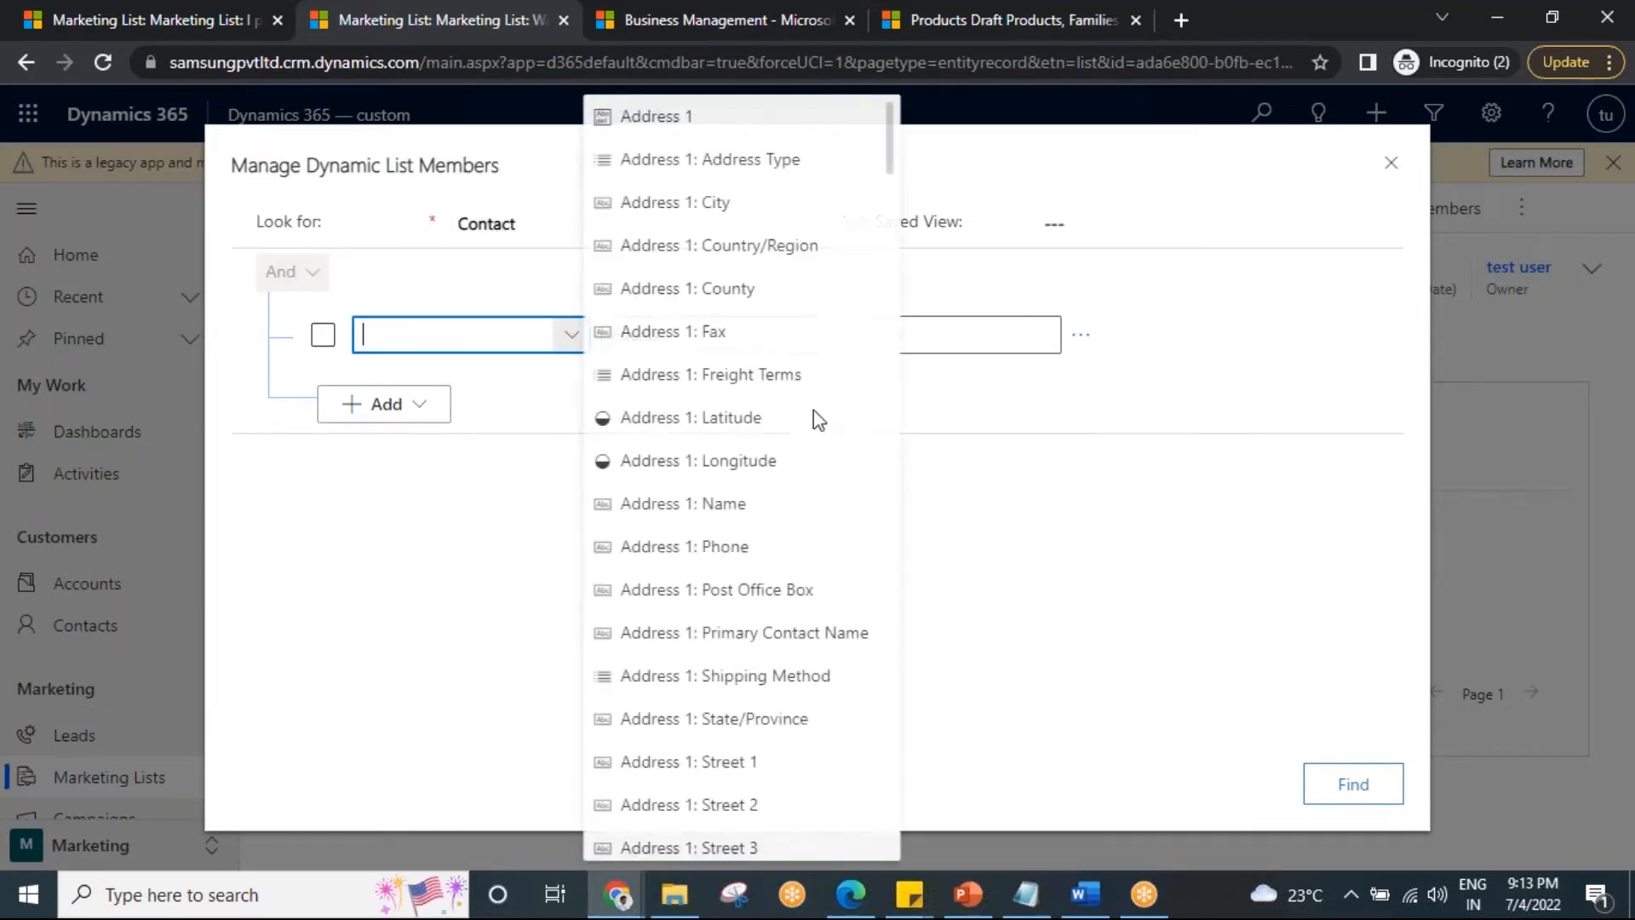
scroll(707, 583, "down", 20)
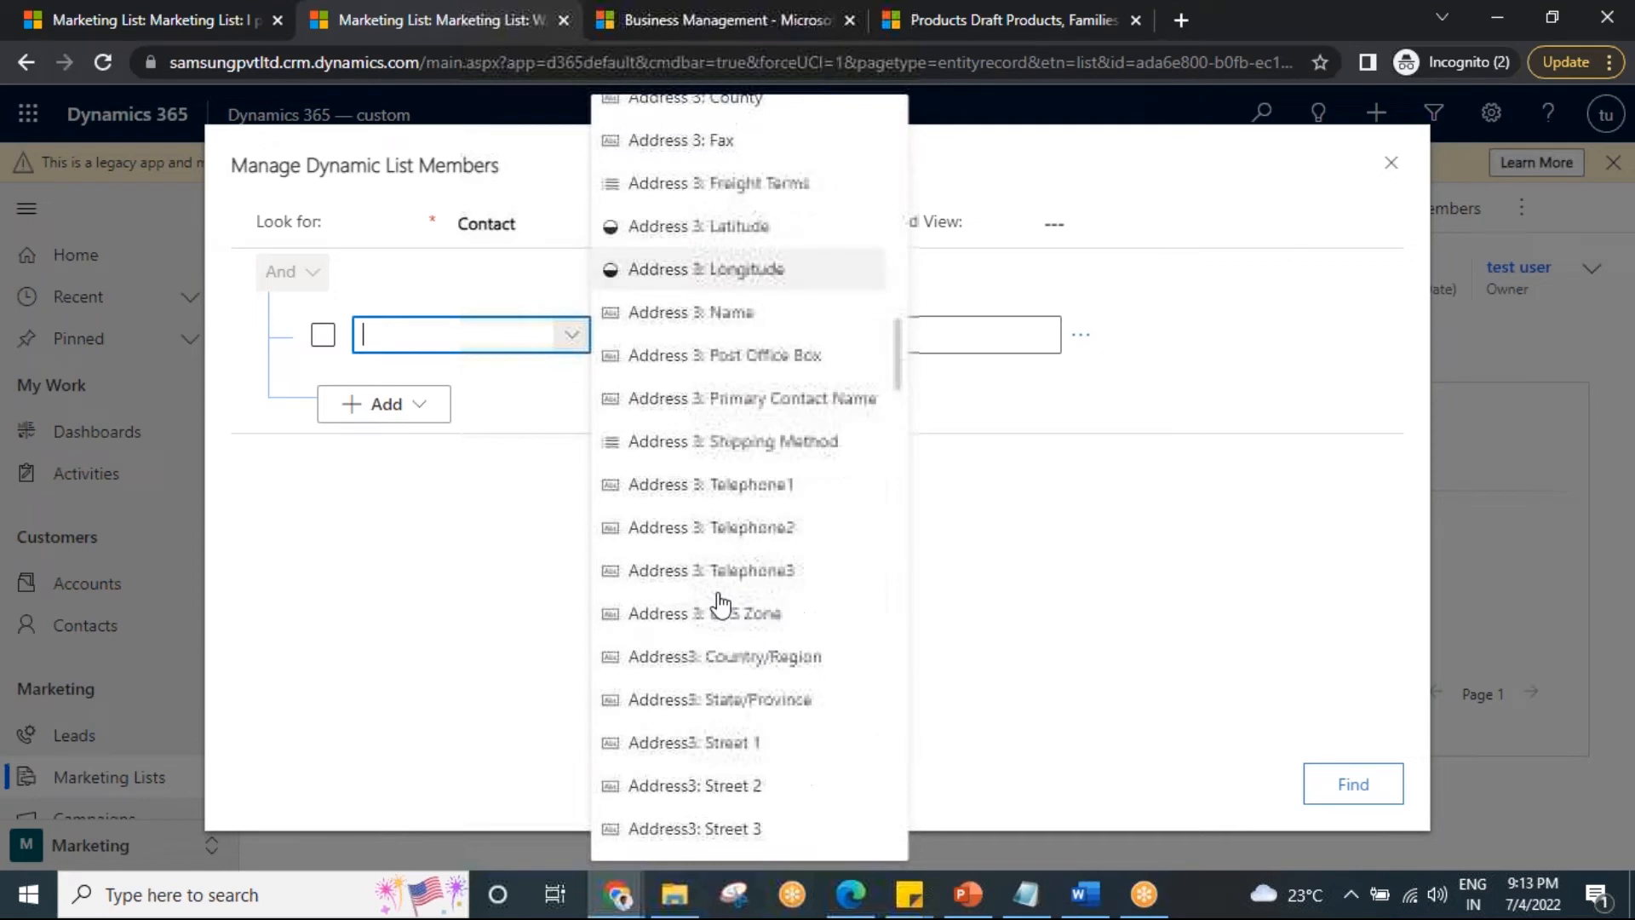
type("Created By")
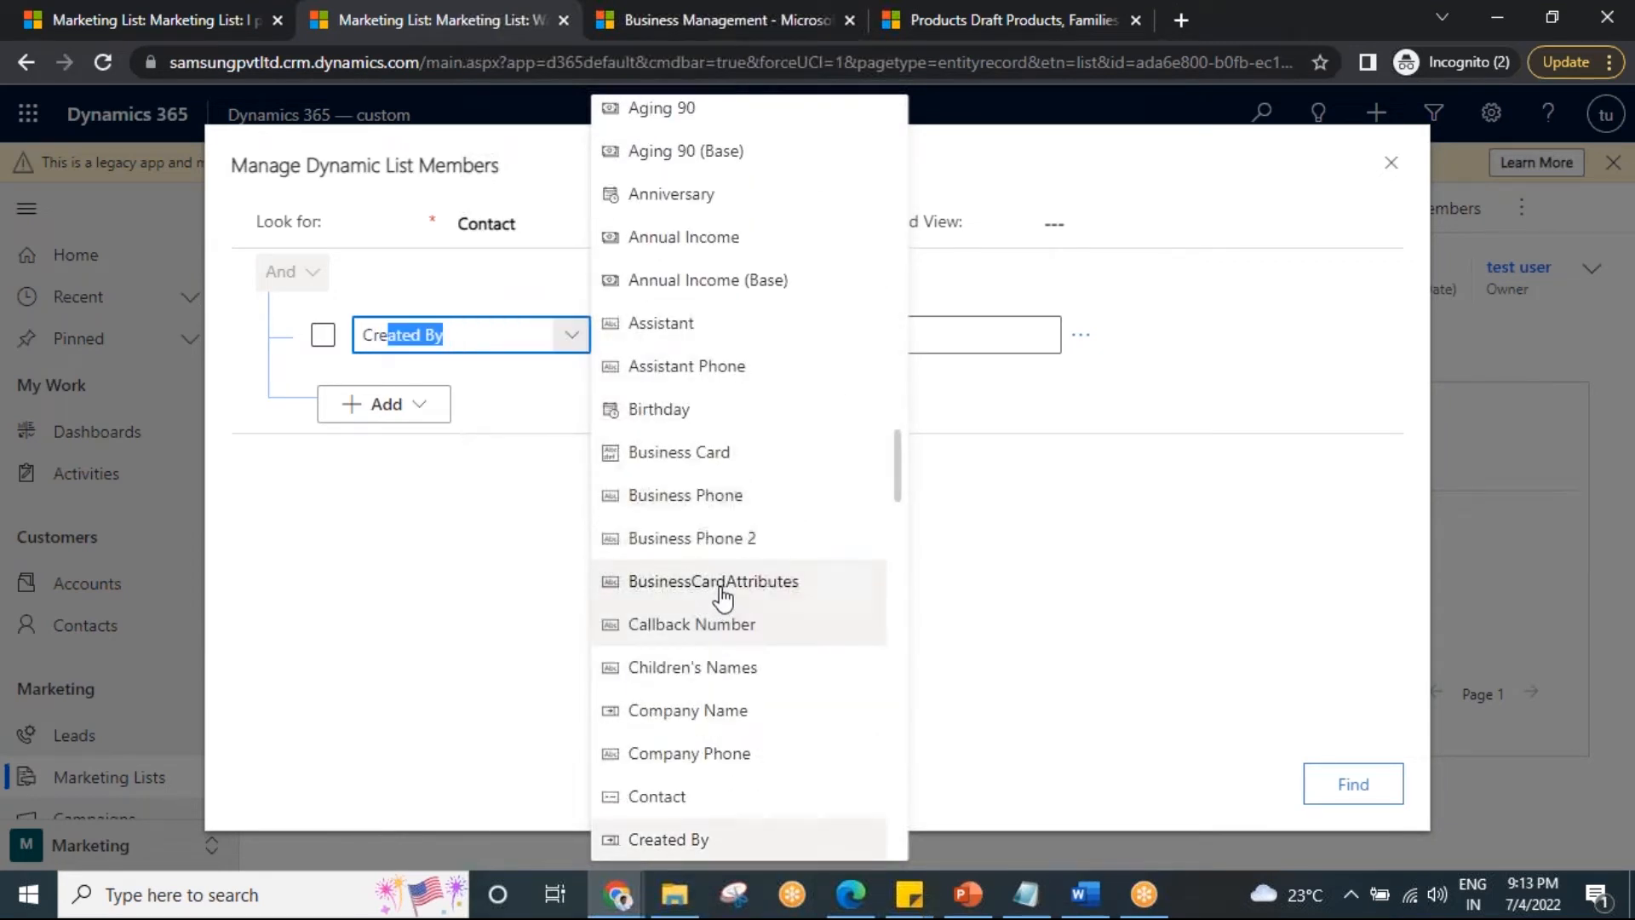
scroll(741, 715, "down", 3)
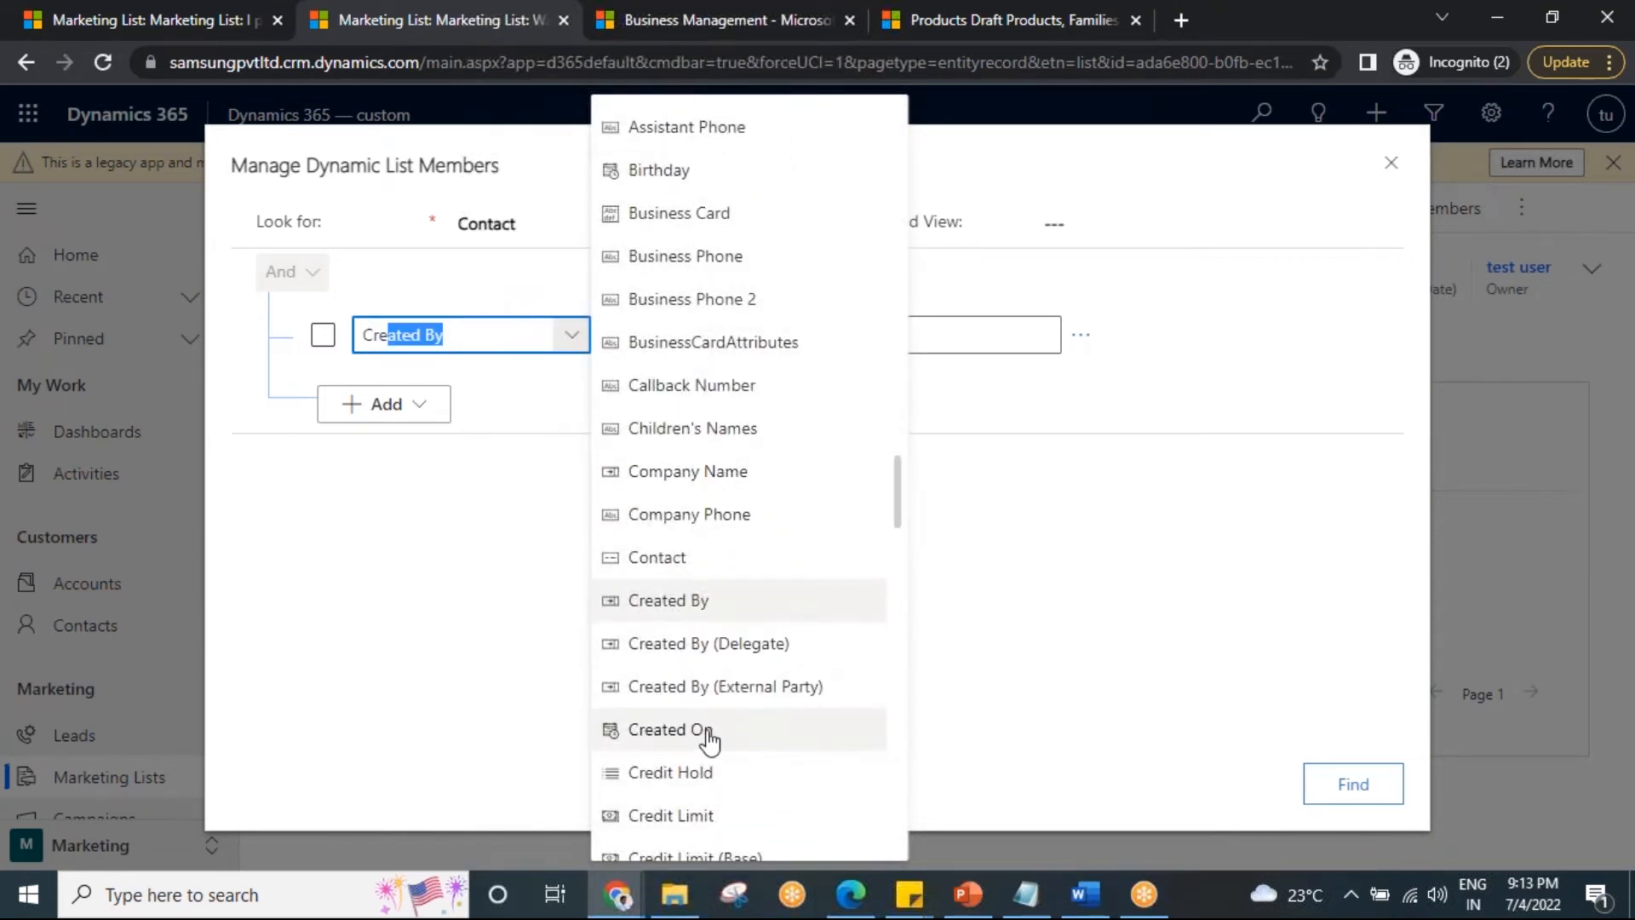
left_click(703, 729)
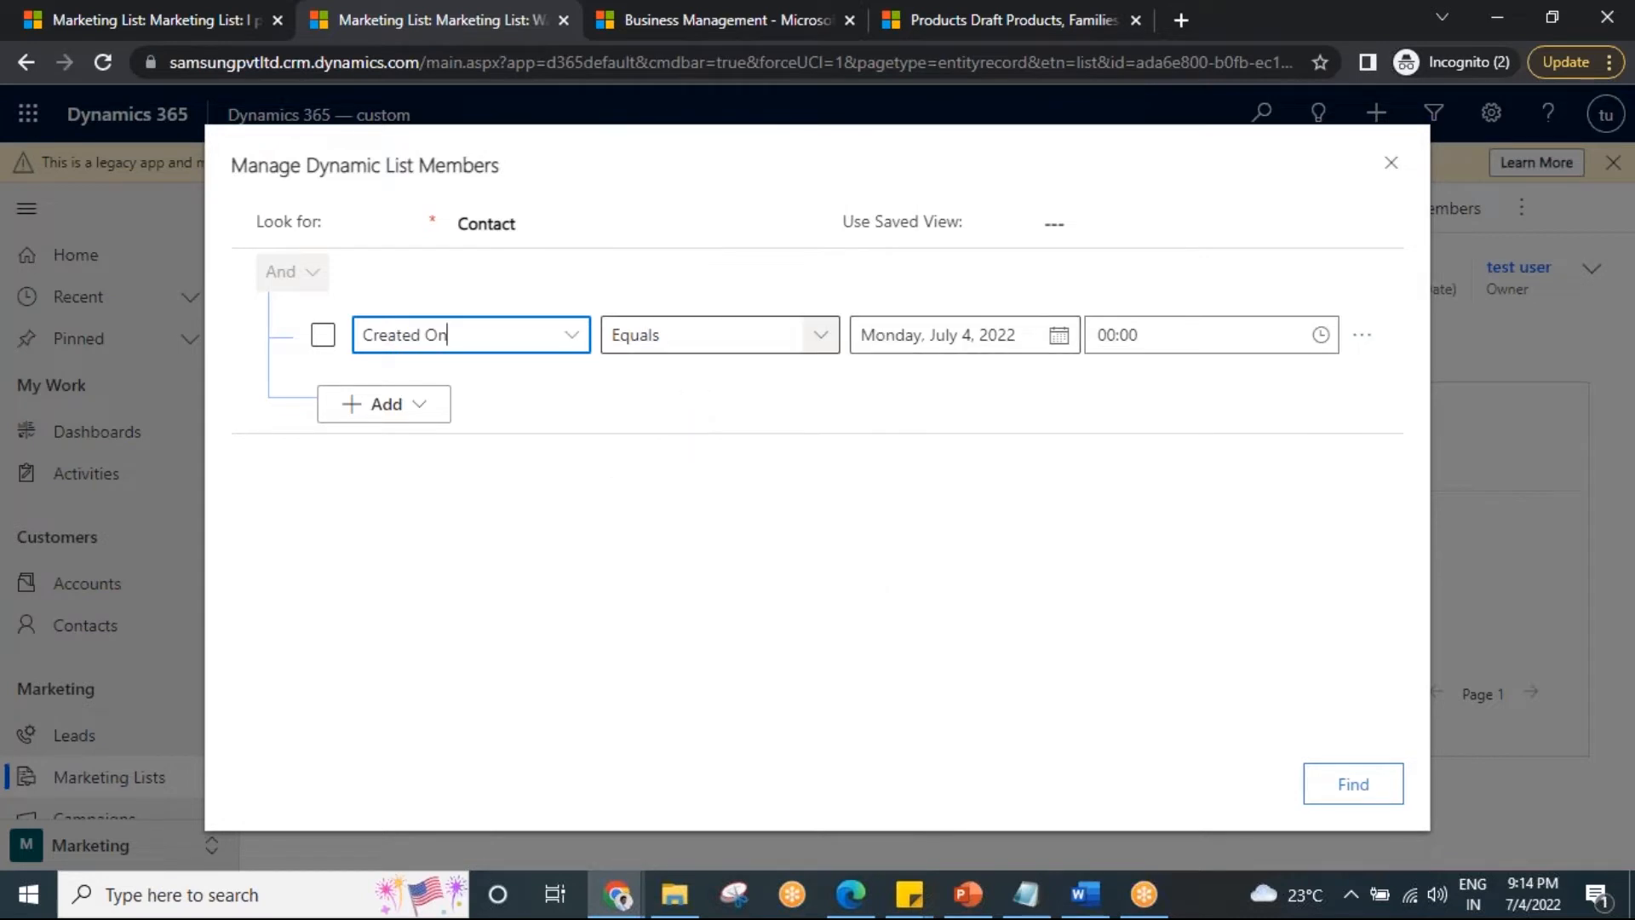
Set the condition to On or after June 1, 2022 and run Find.
left_click(820, 336)
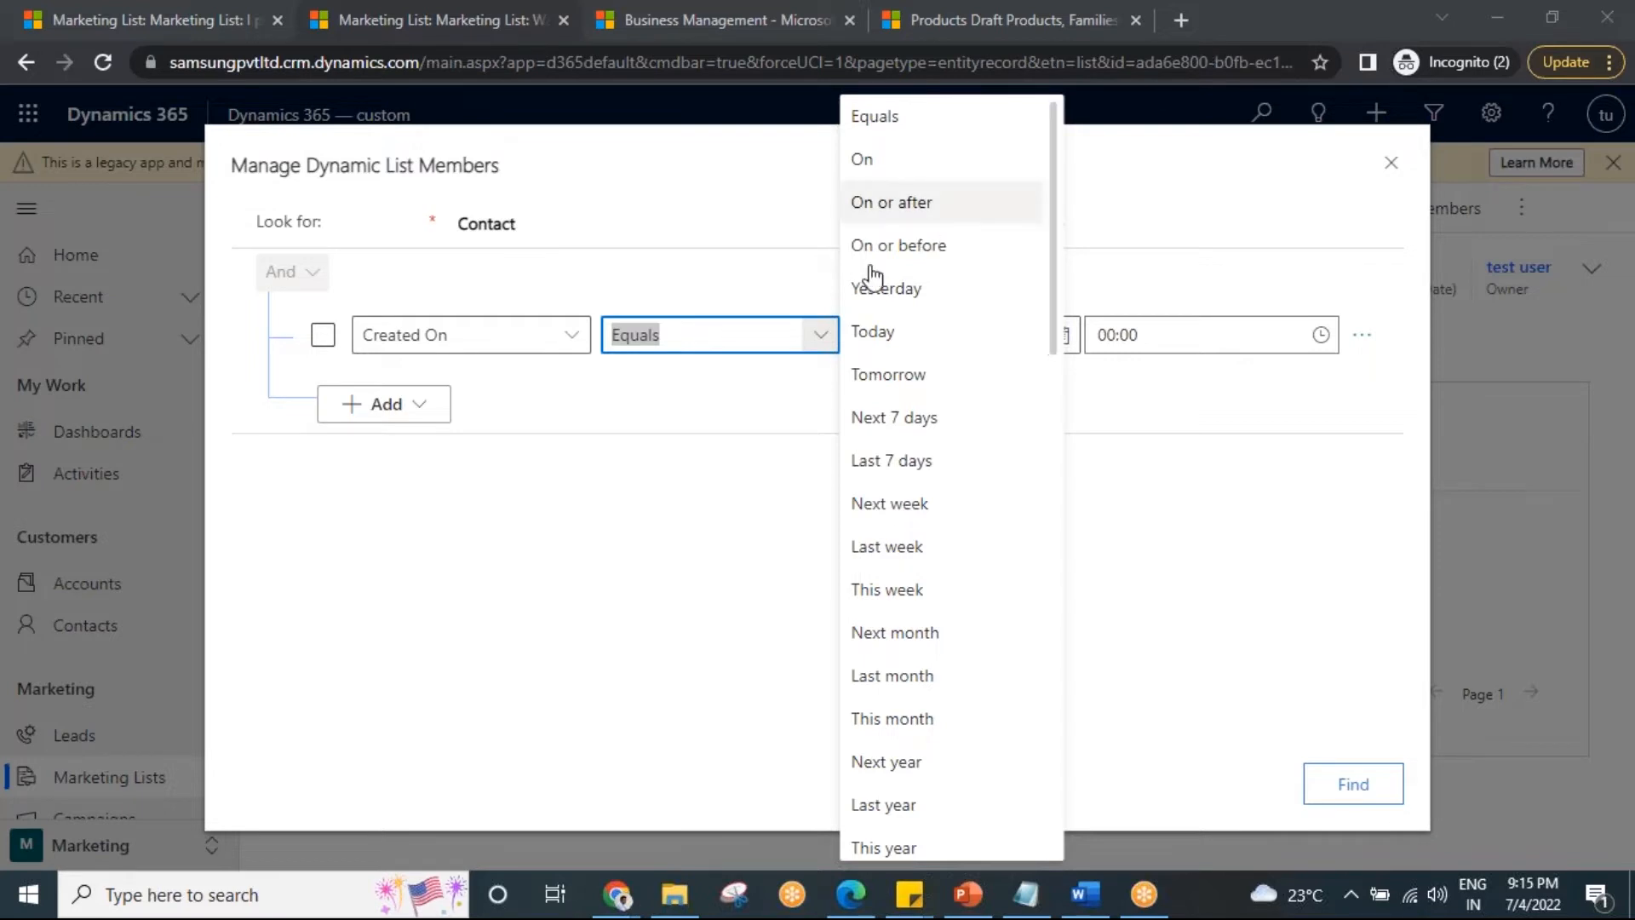
left_click(648, 434)
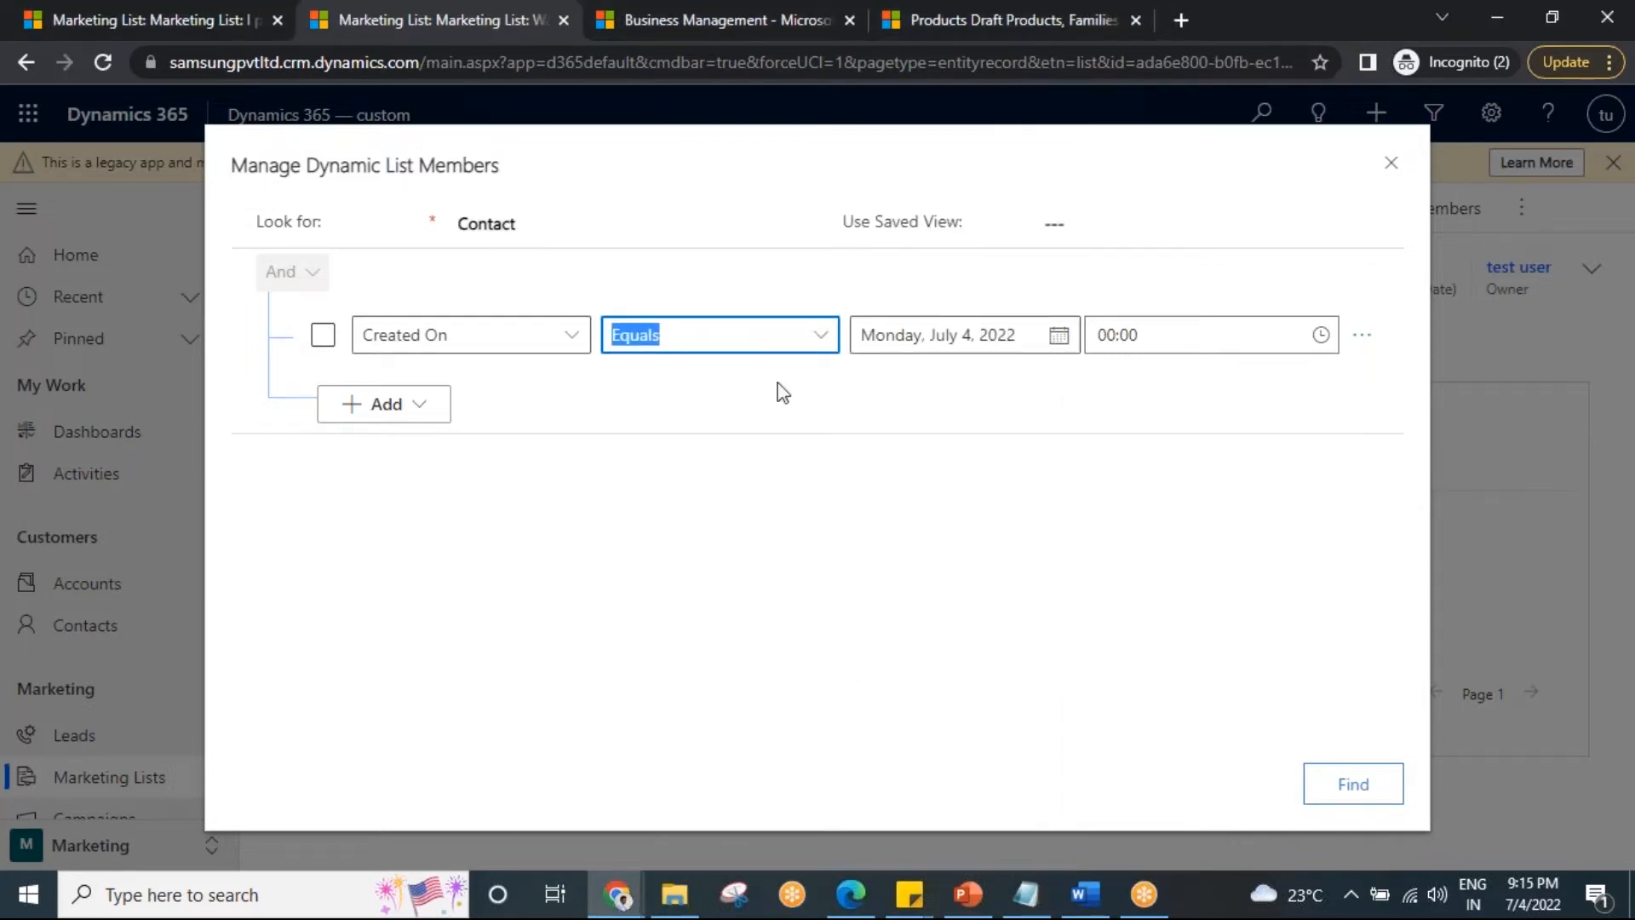
left_click(823, 335)
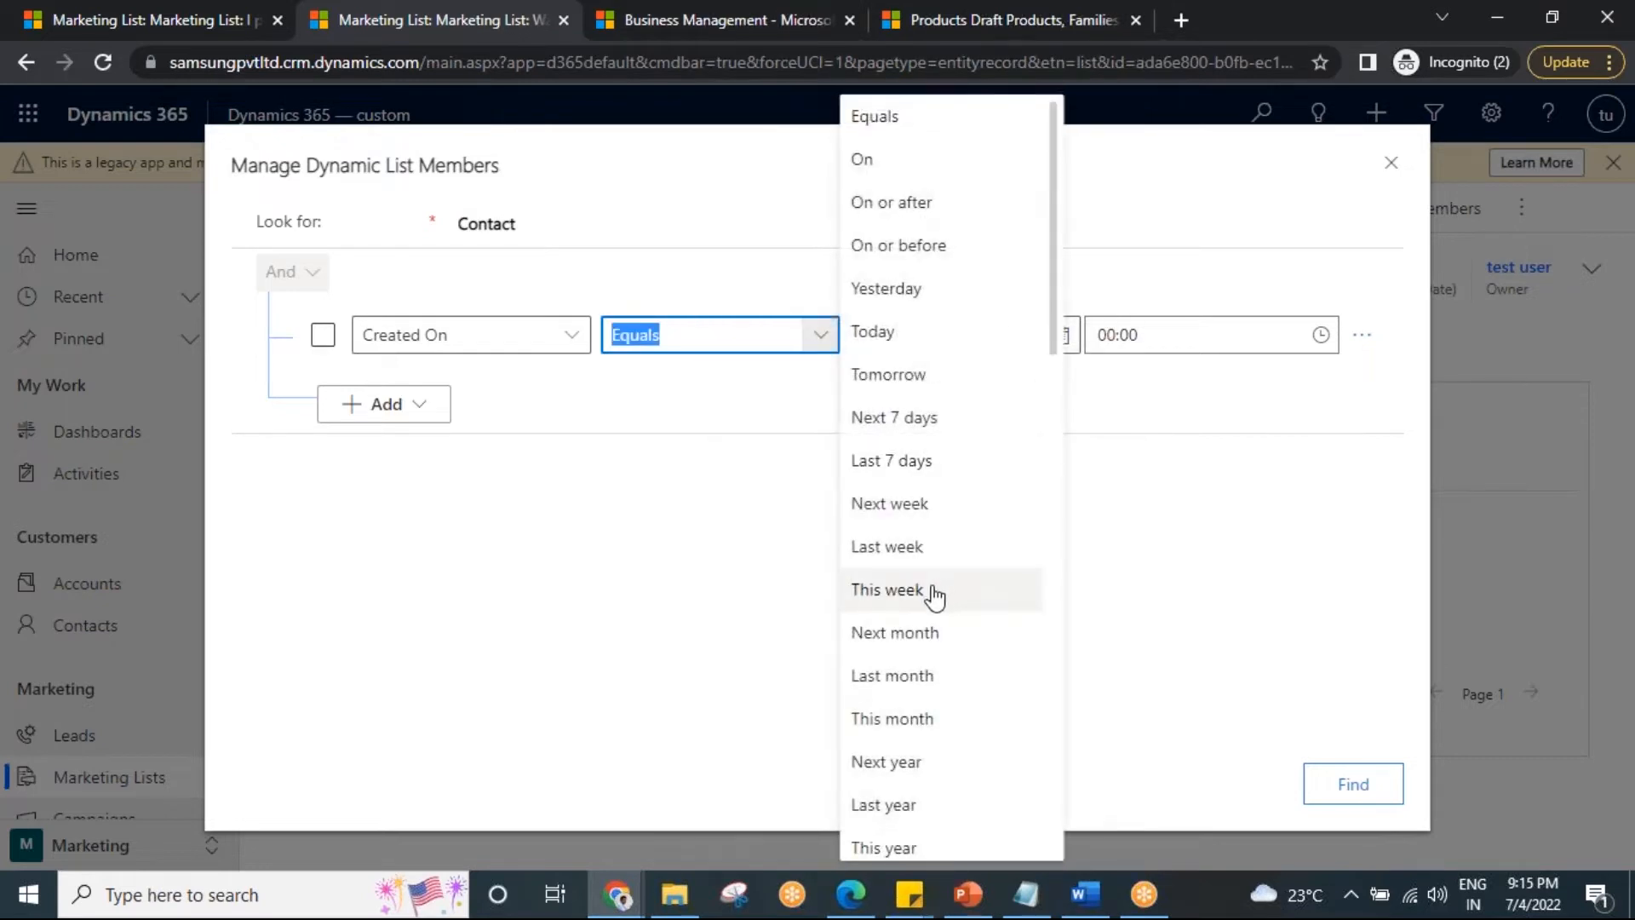
left_click(910, 721)
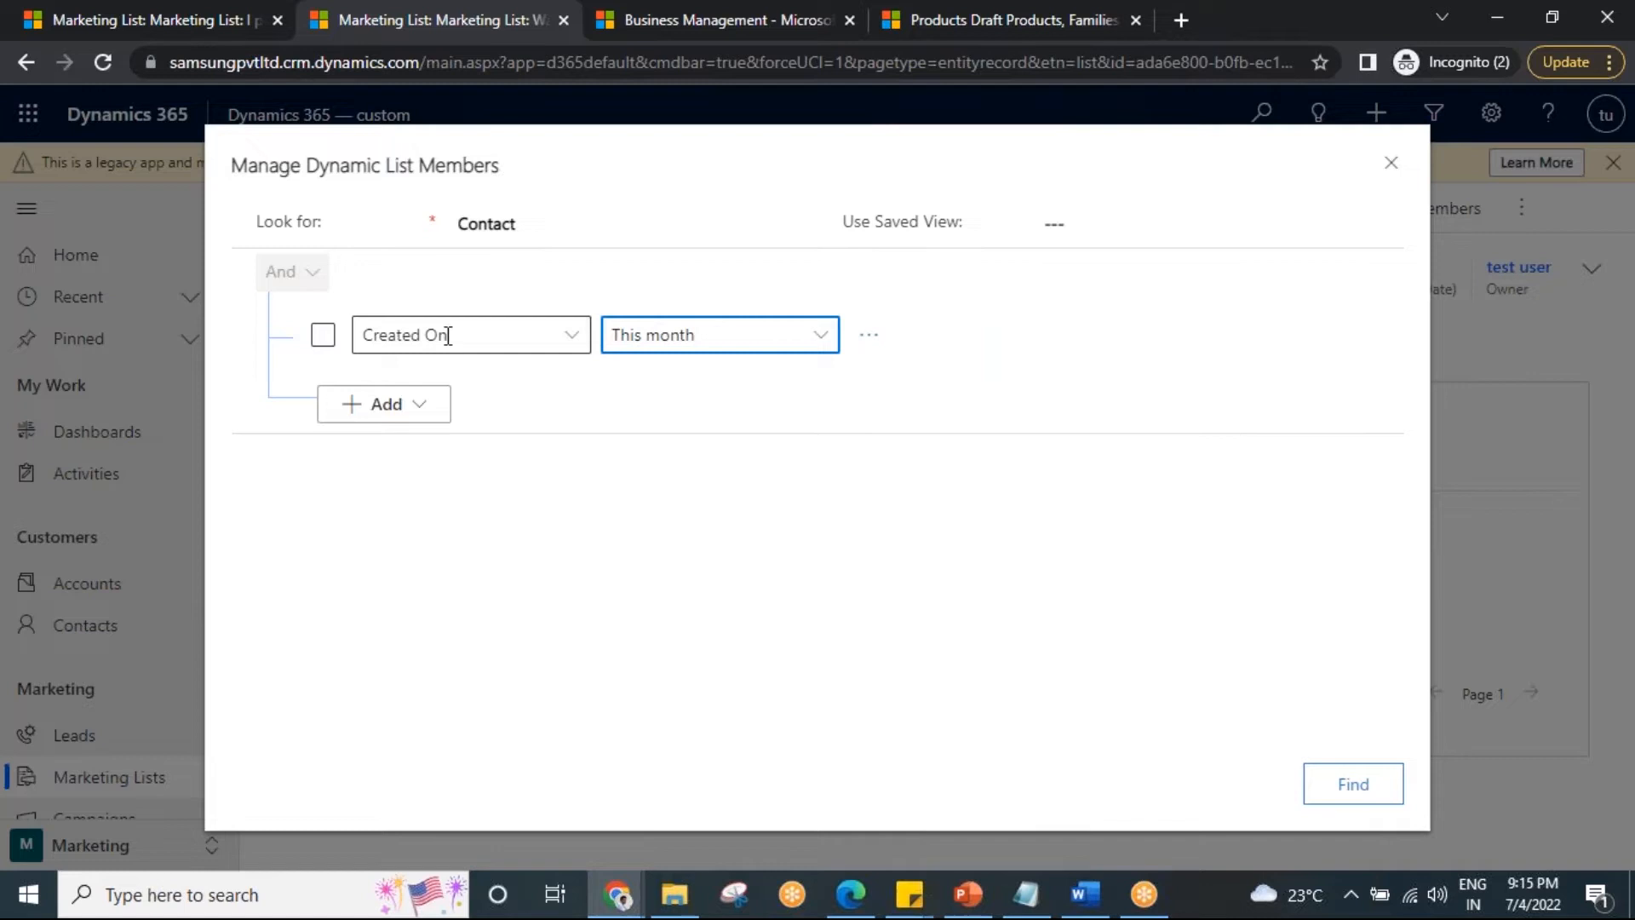
left_click(823, 341)
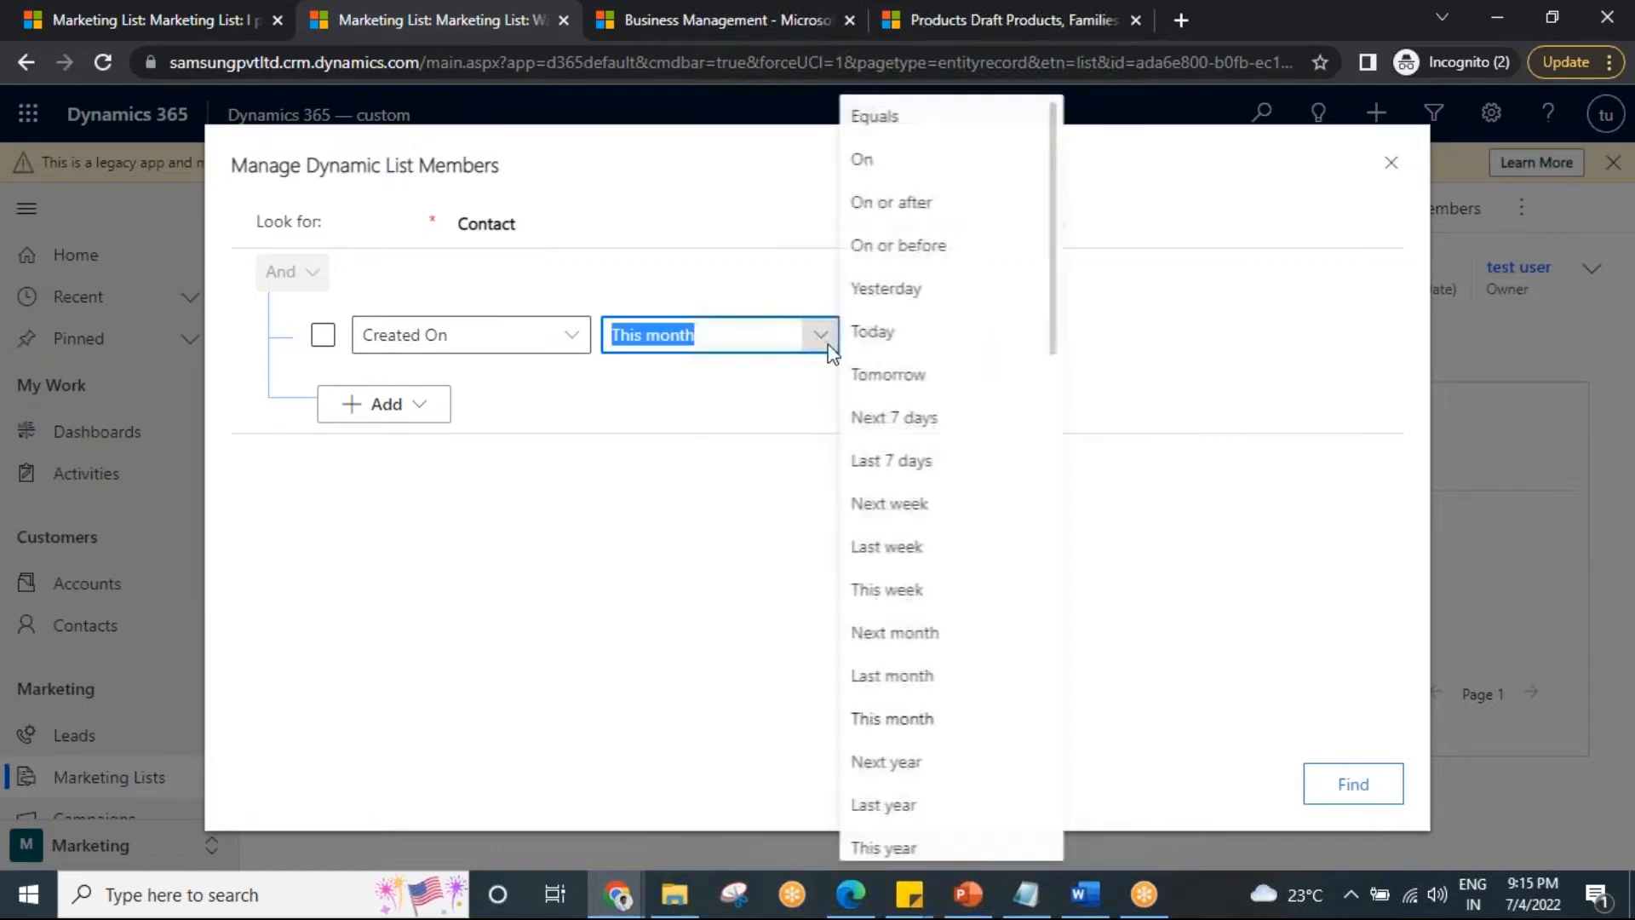
scroll(916, 724, "down", 2)
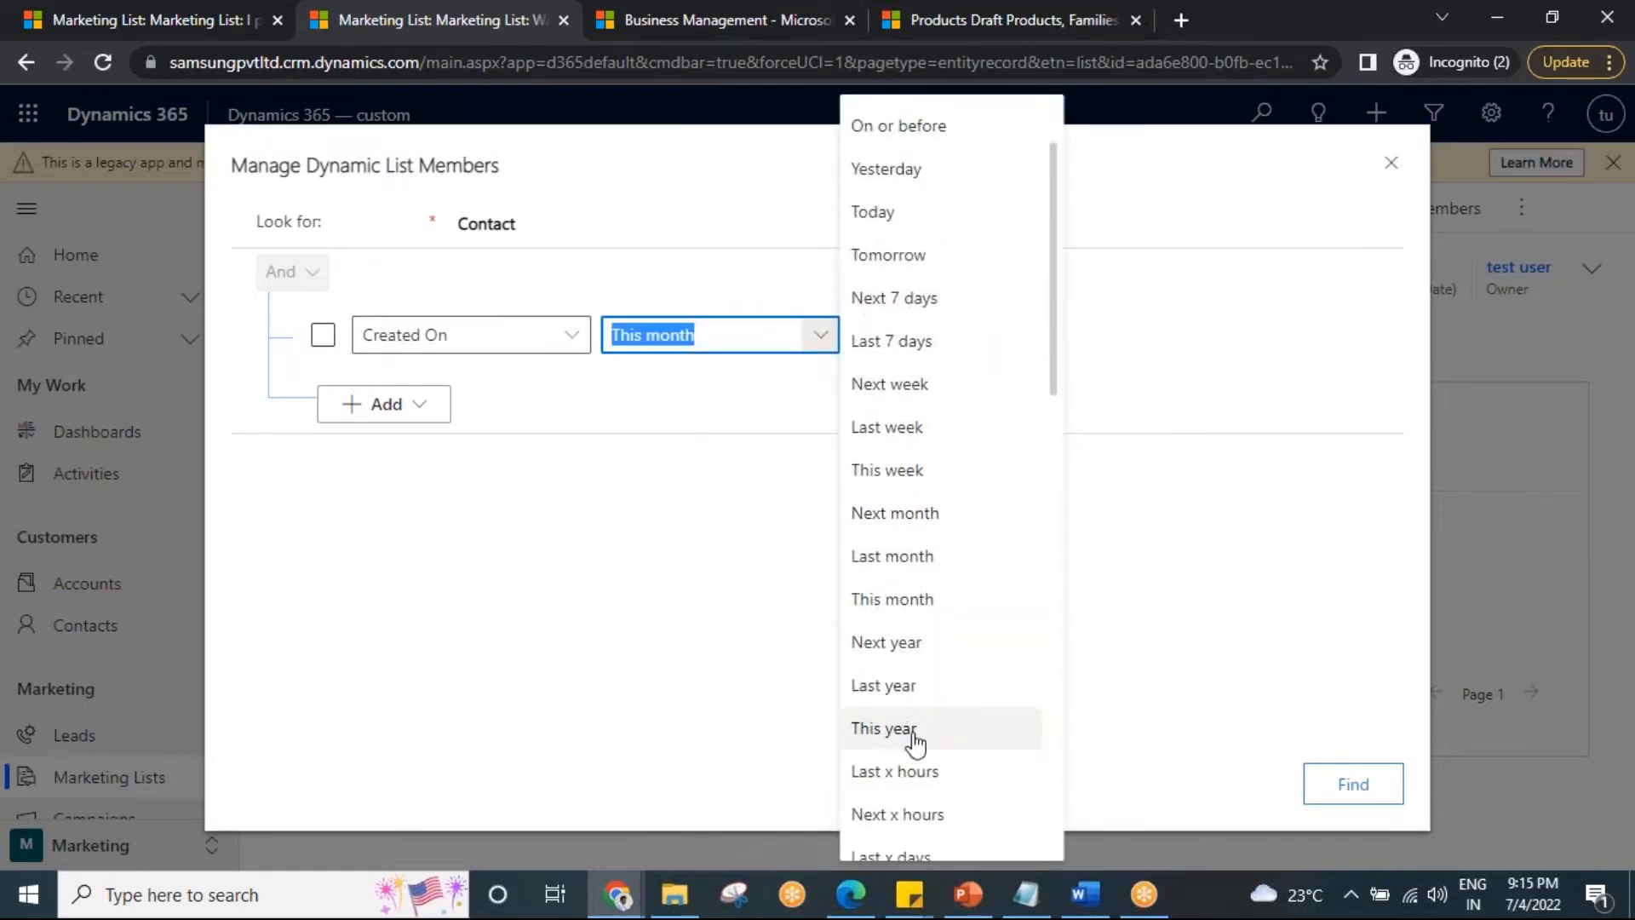
left_click(915, 732)
left_click(825, 349)
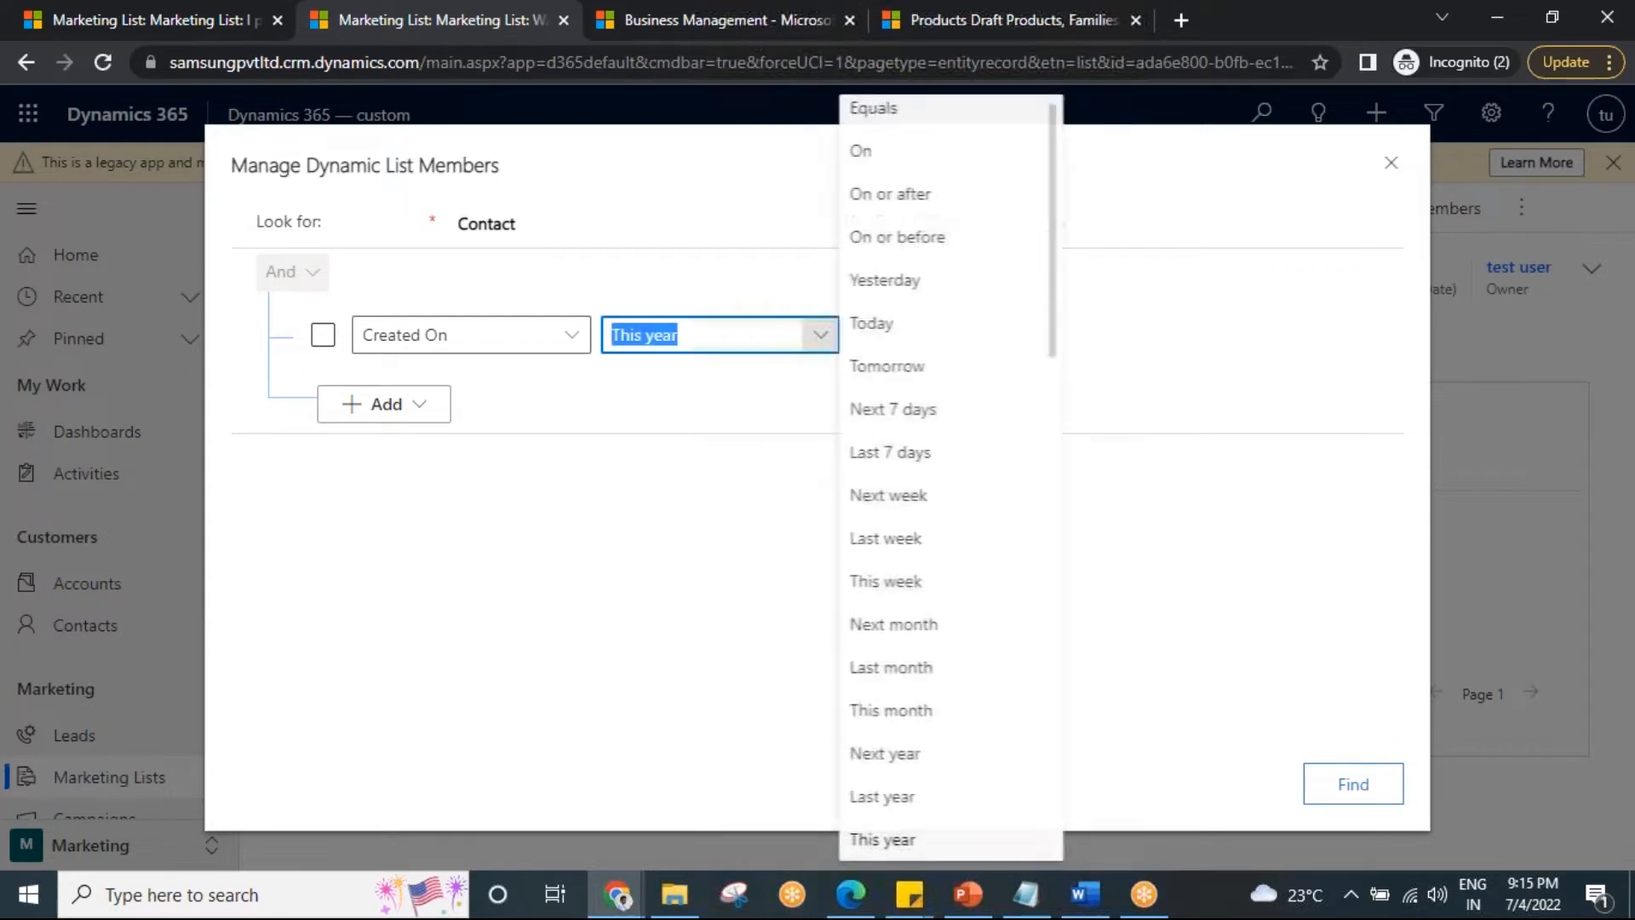
left_click(941, 196)
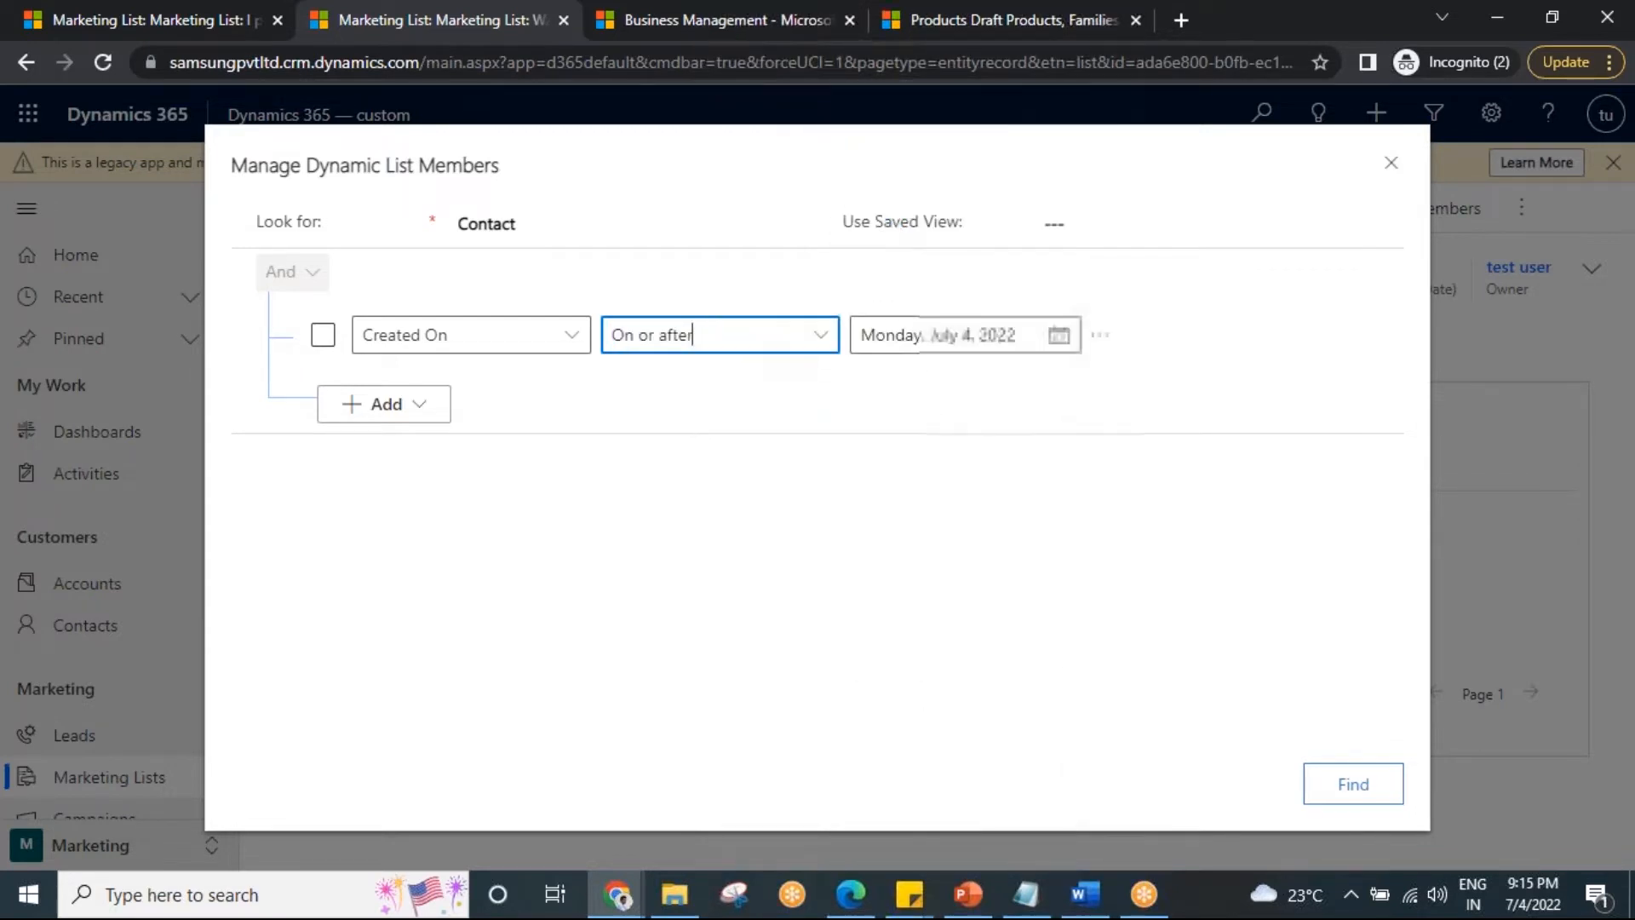
left_click(1060, 341)
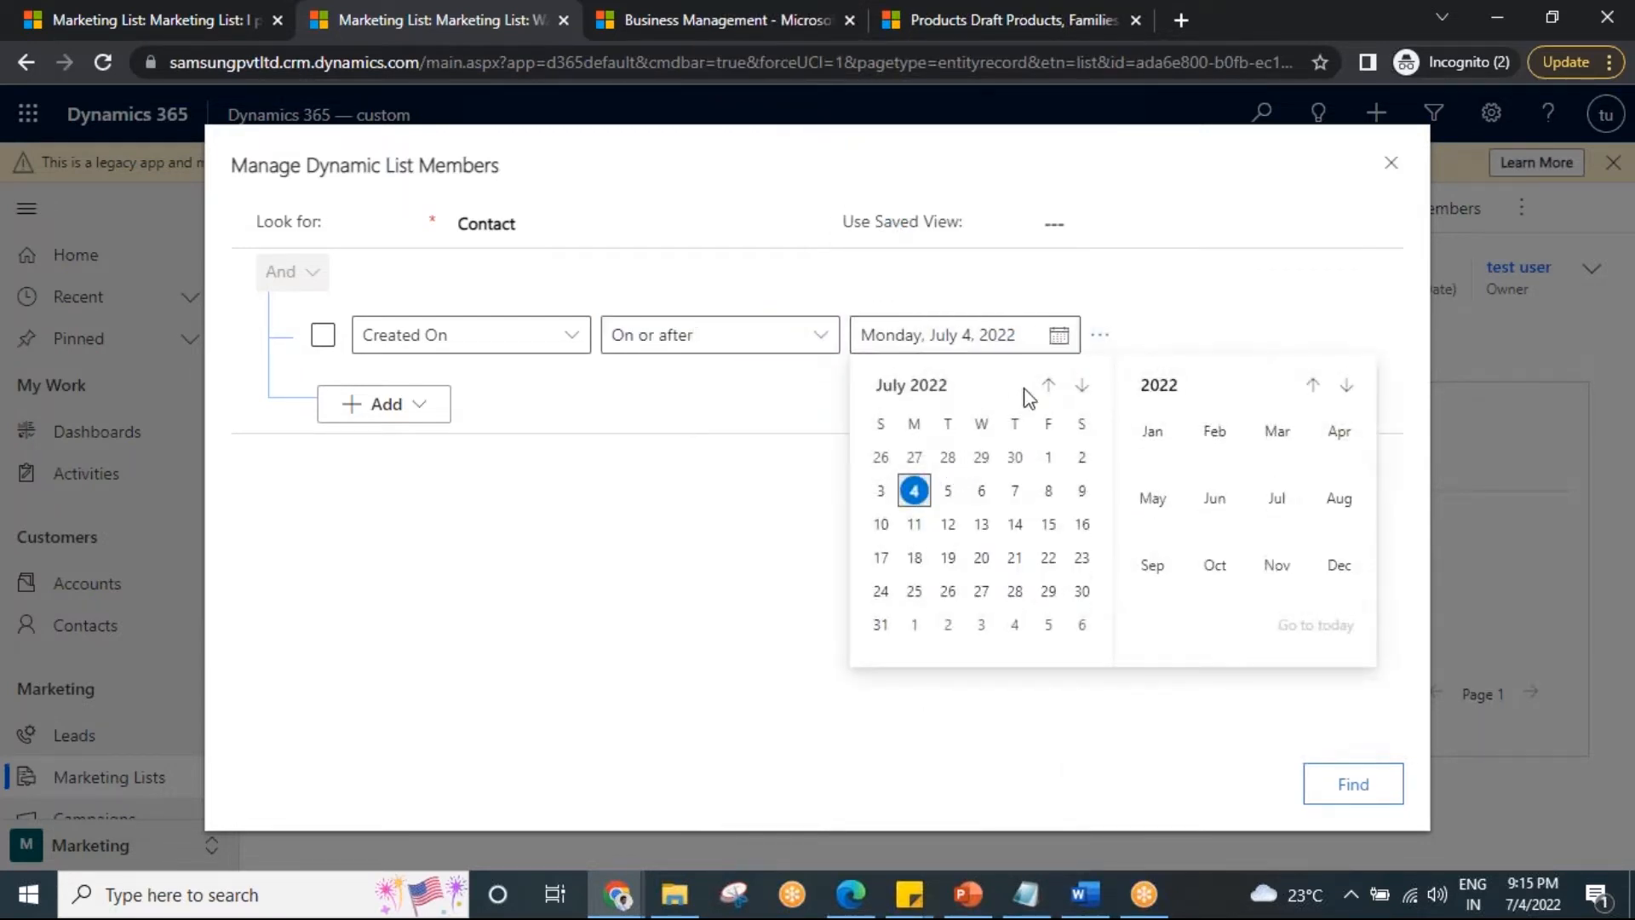
left_click(1048, 385)
left_click(980, 457)
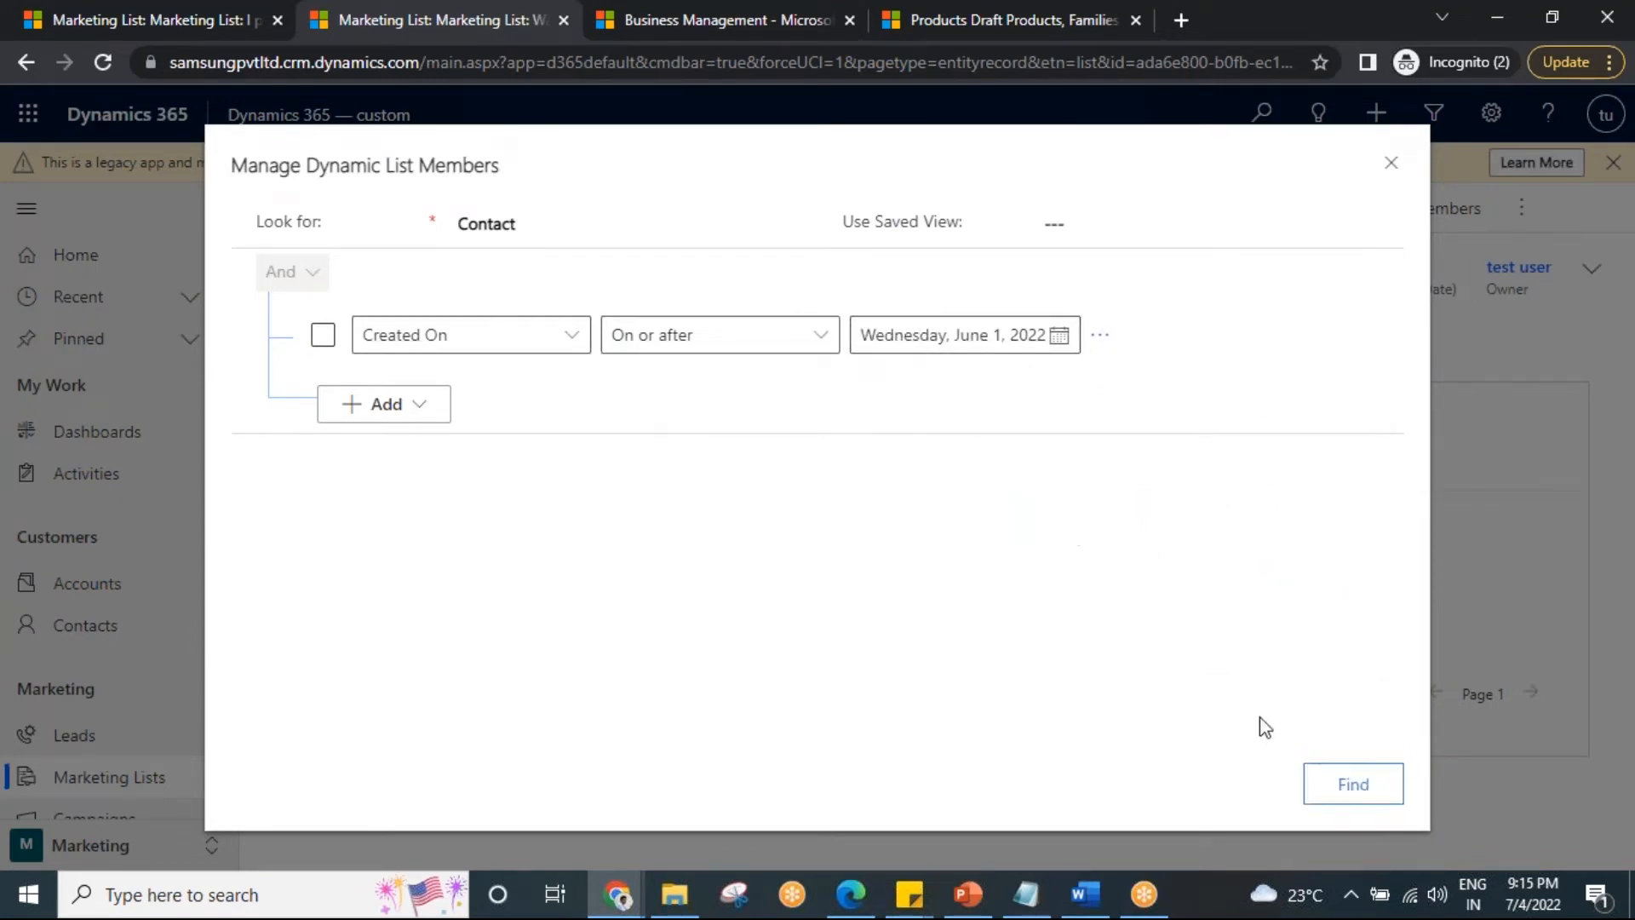
left_click(1352, 784)
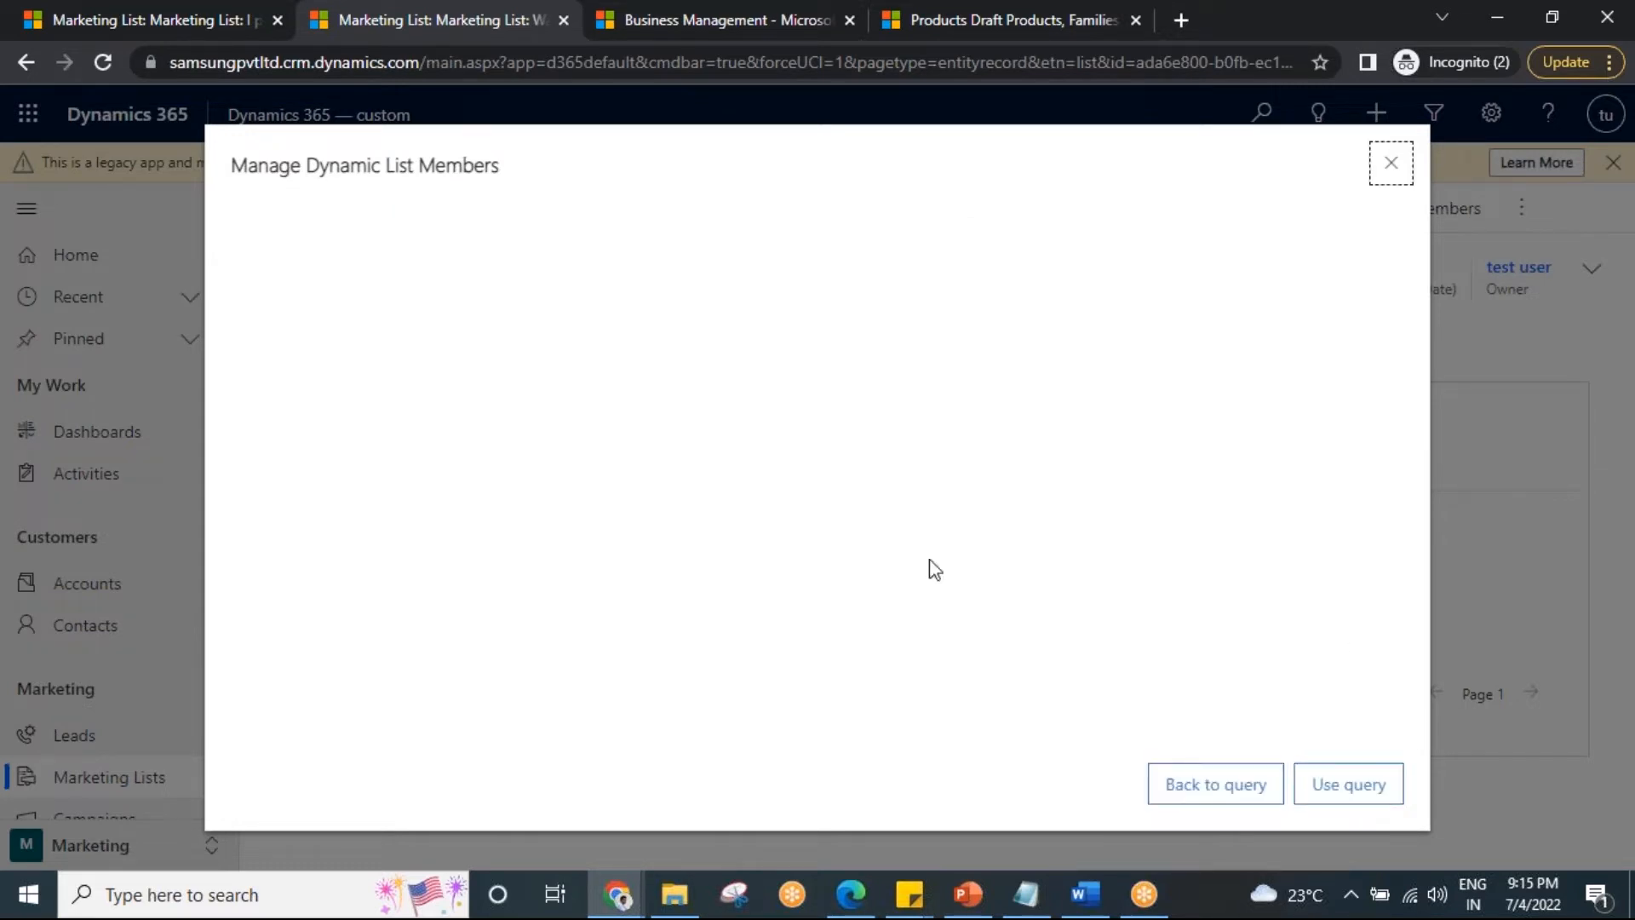
Use the query so the list holds 147 contacts, then reopen its member query.
left_click(1354, 798)
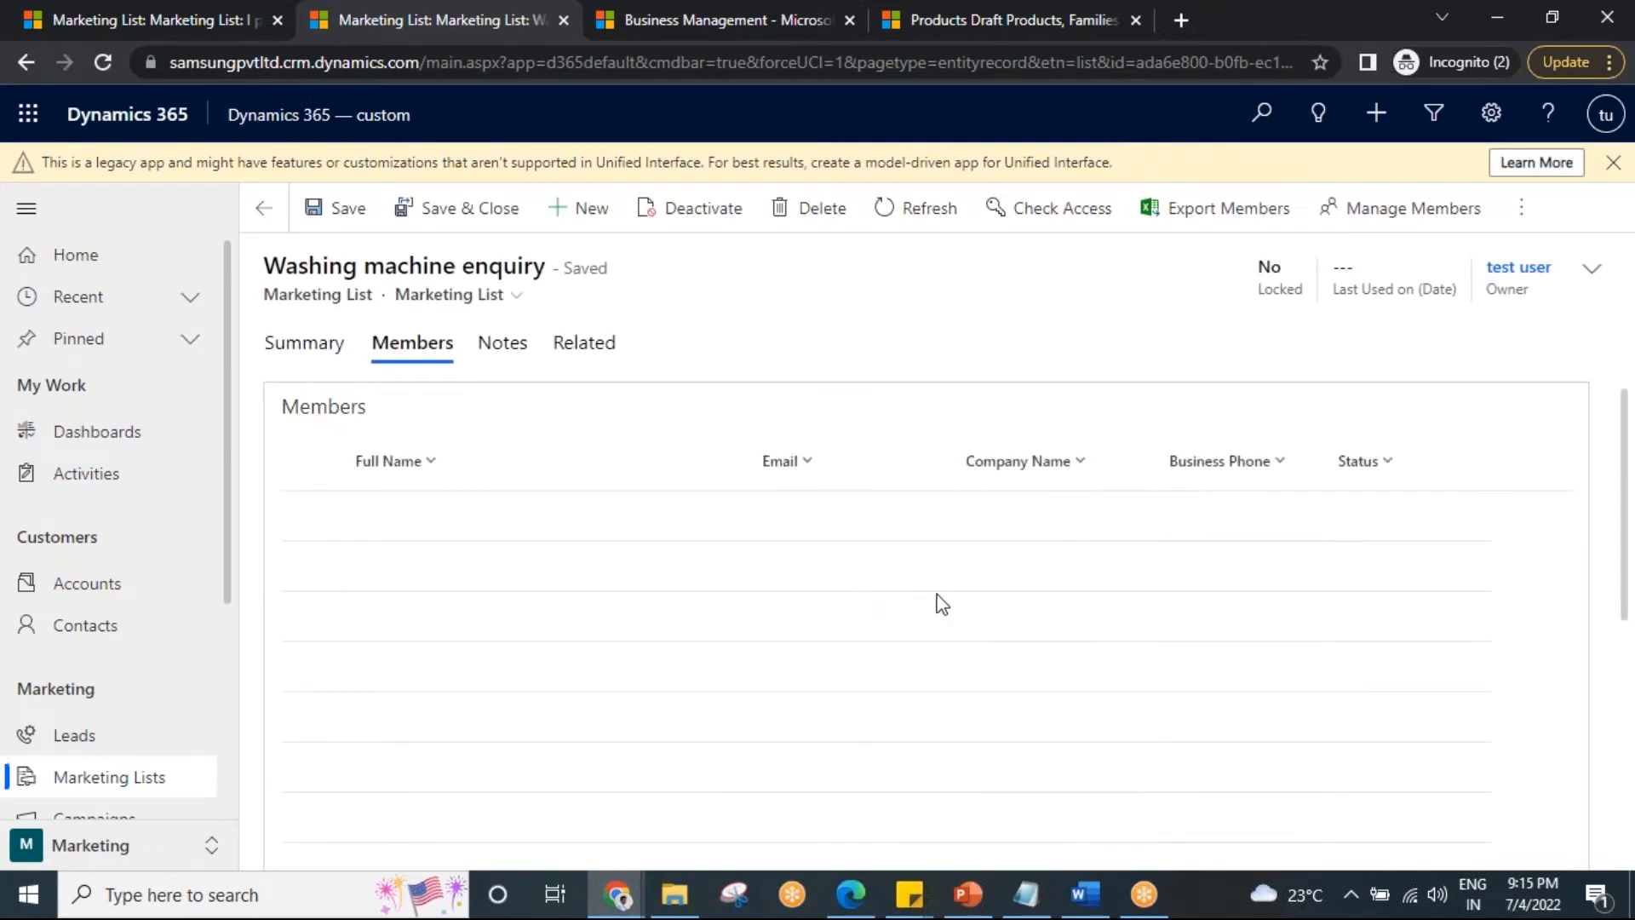
scroll(941, 605, "down", 10)
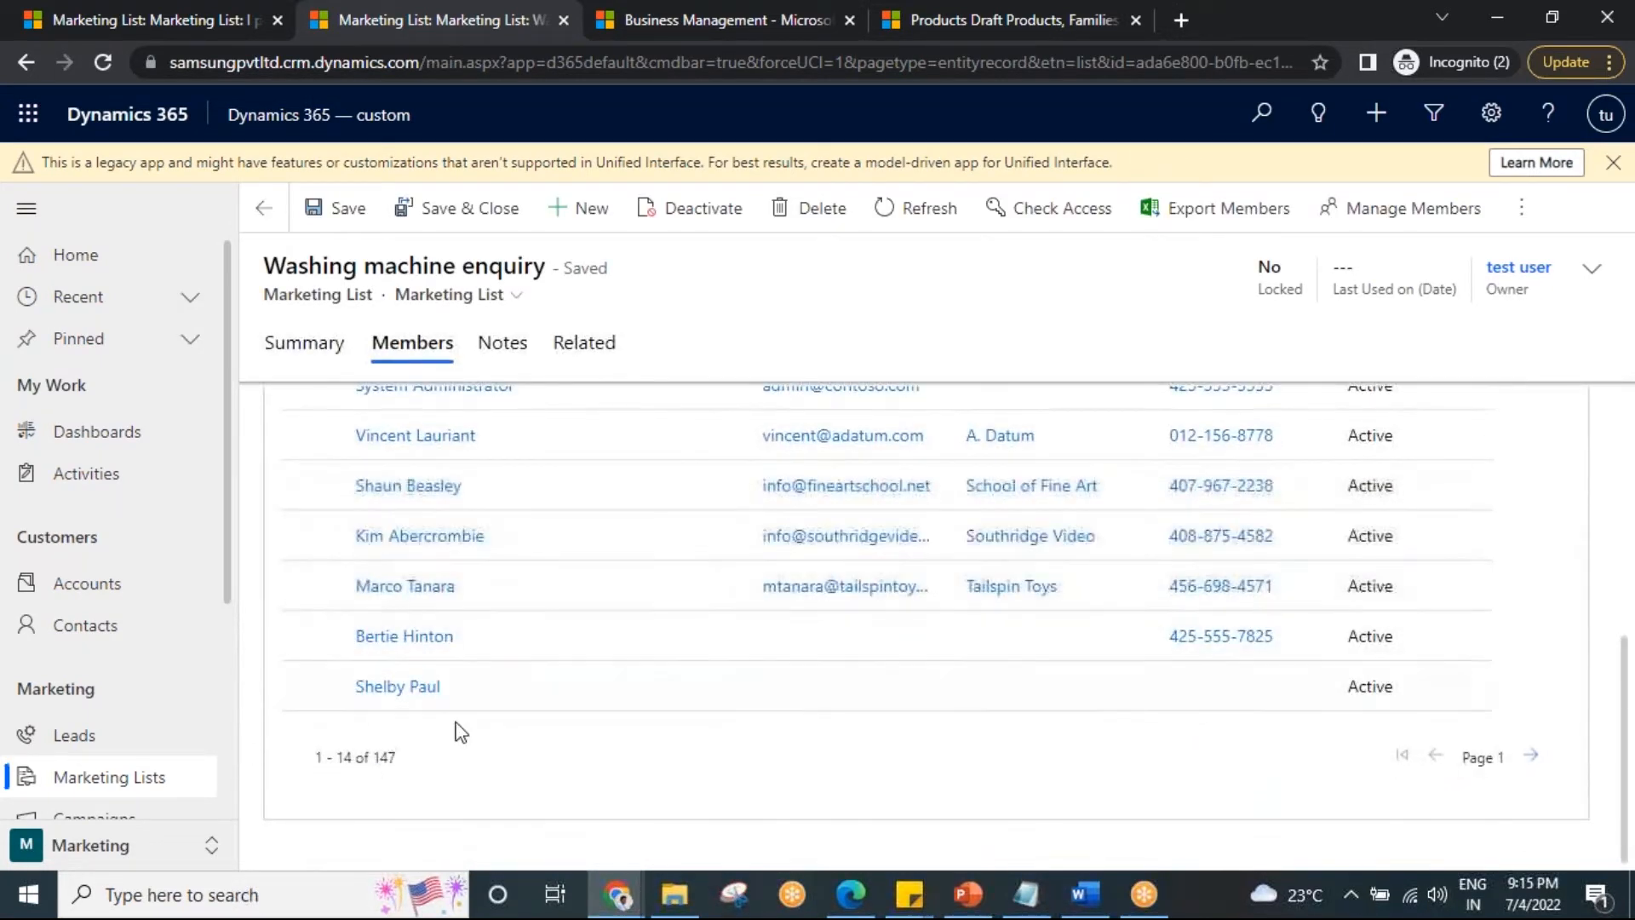
scroll(478, 731, "up", 10)
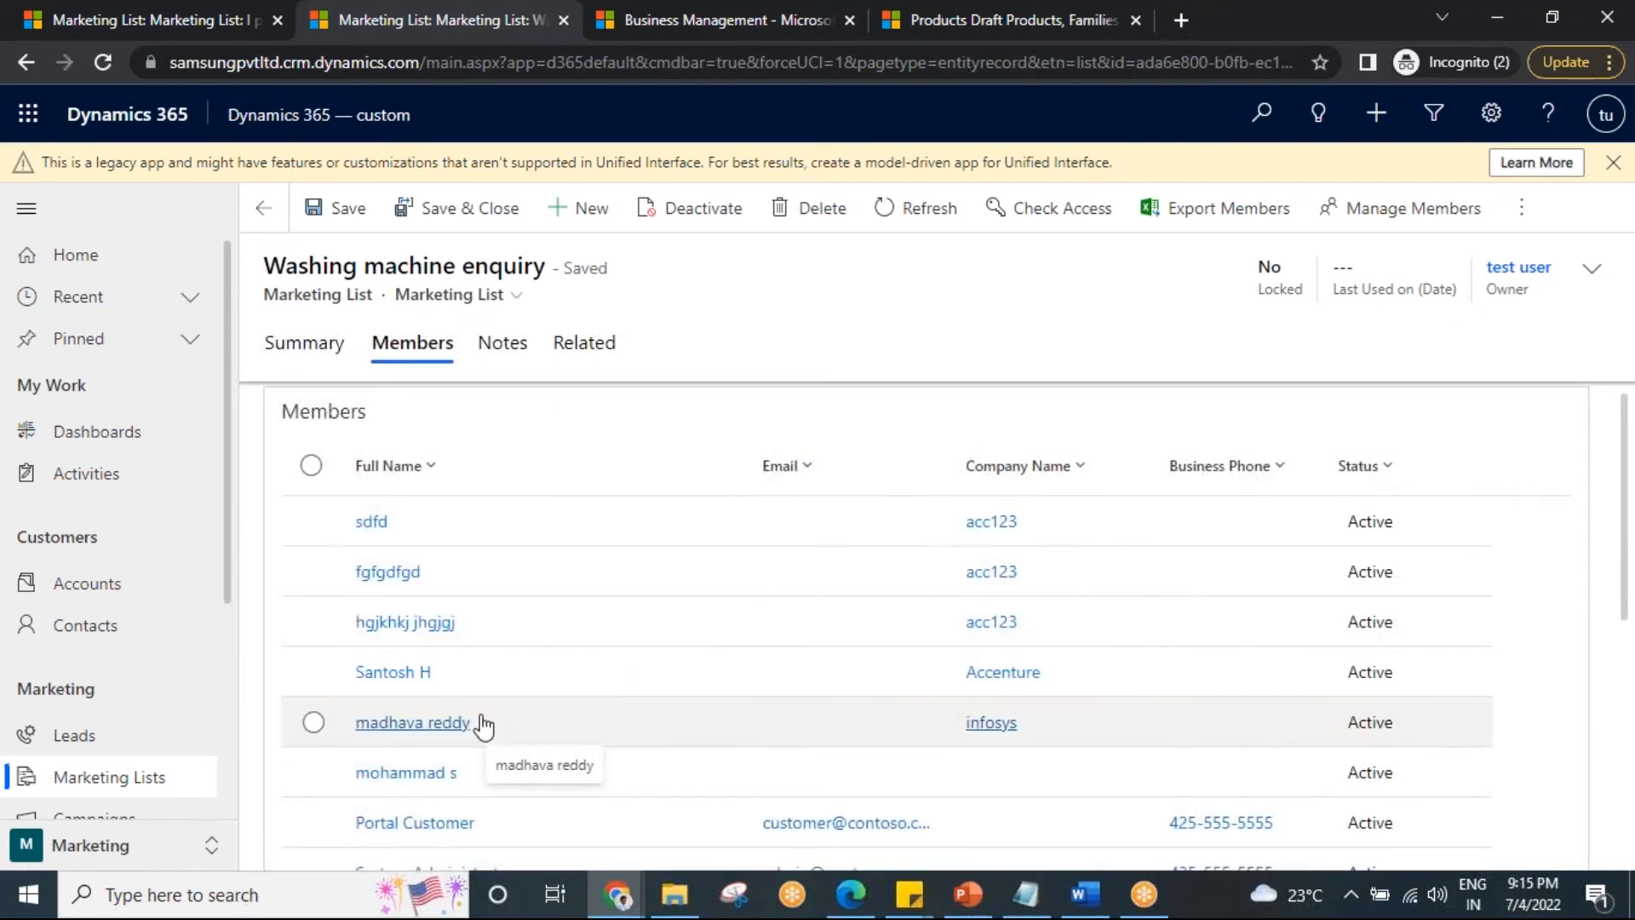
left_click(1374, 234)
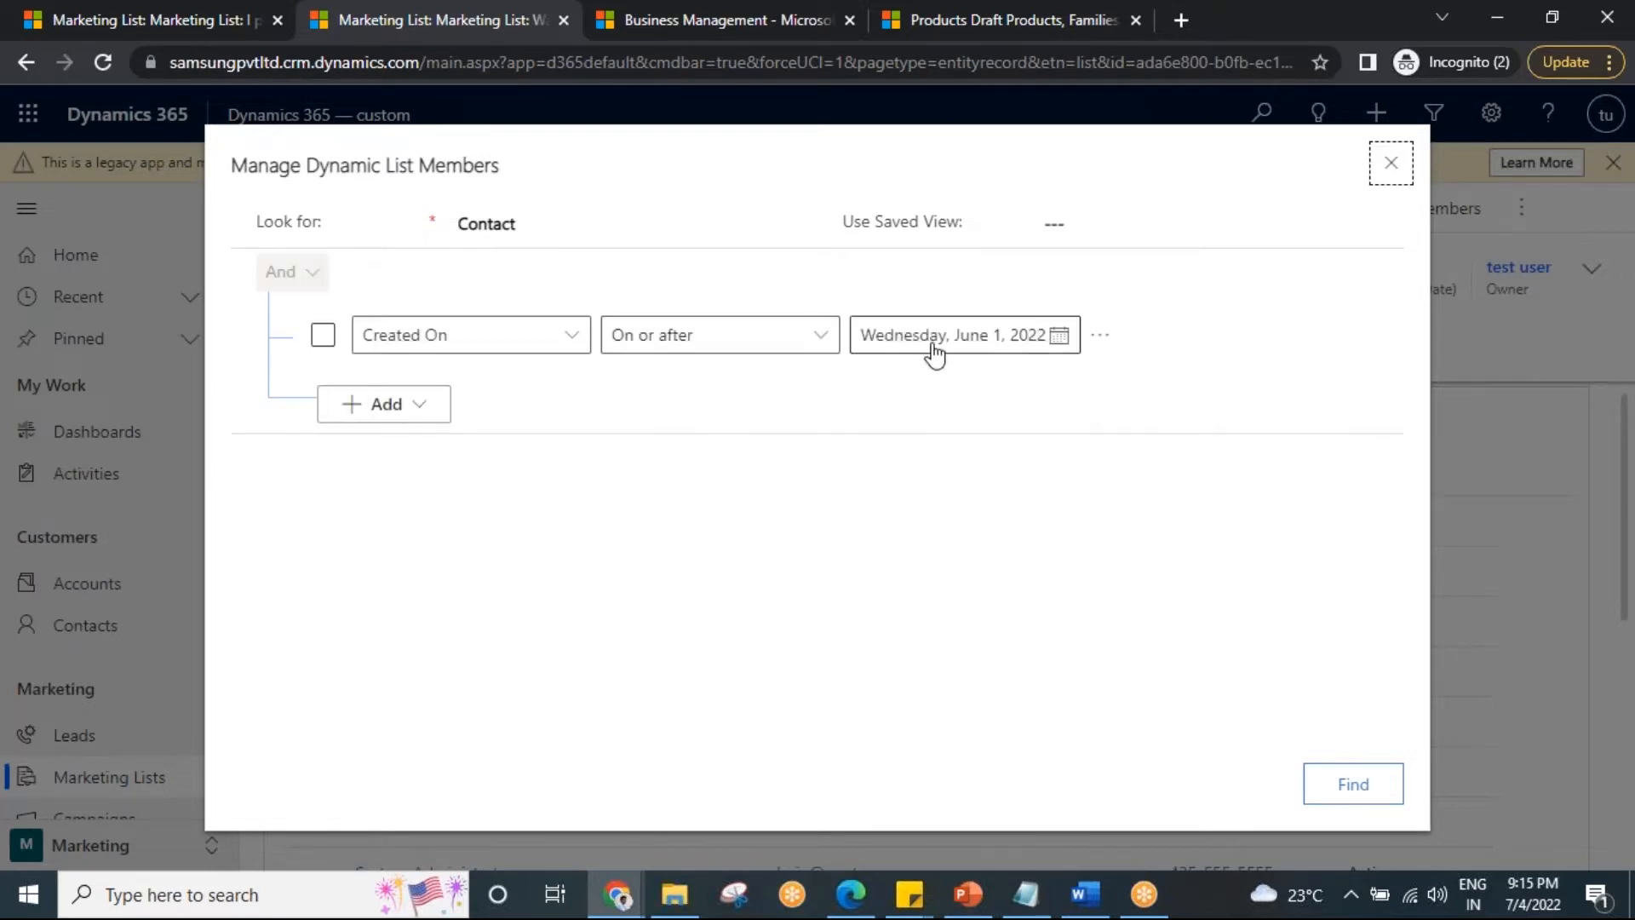
Preview contacts created on or after May 20, 2022 in the member query.
left_click(1060, 336)
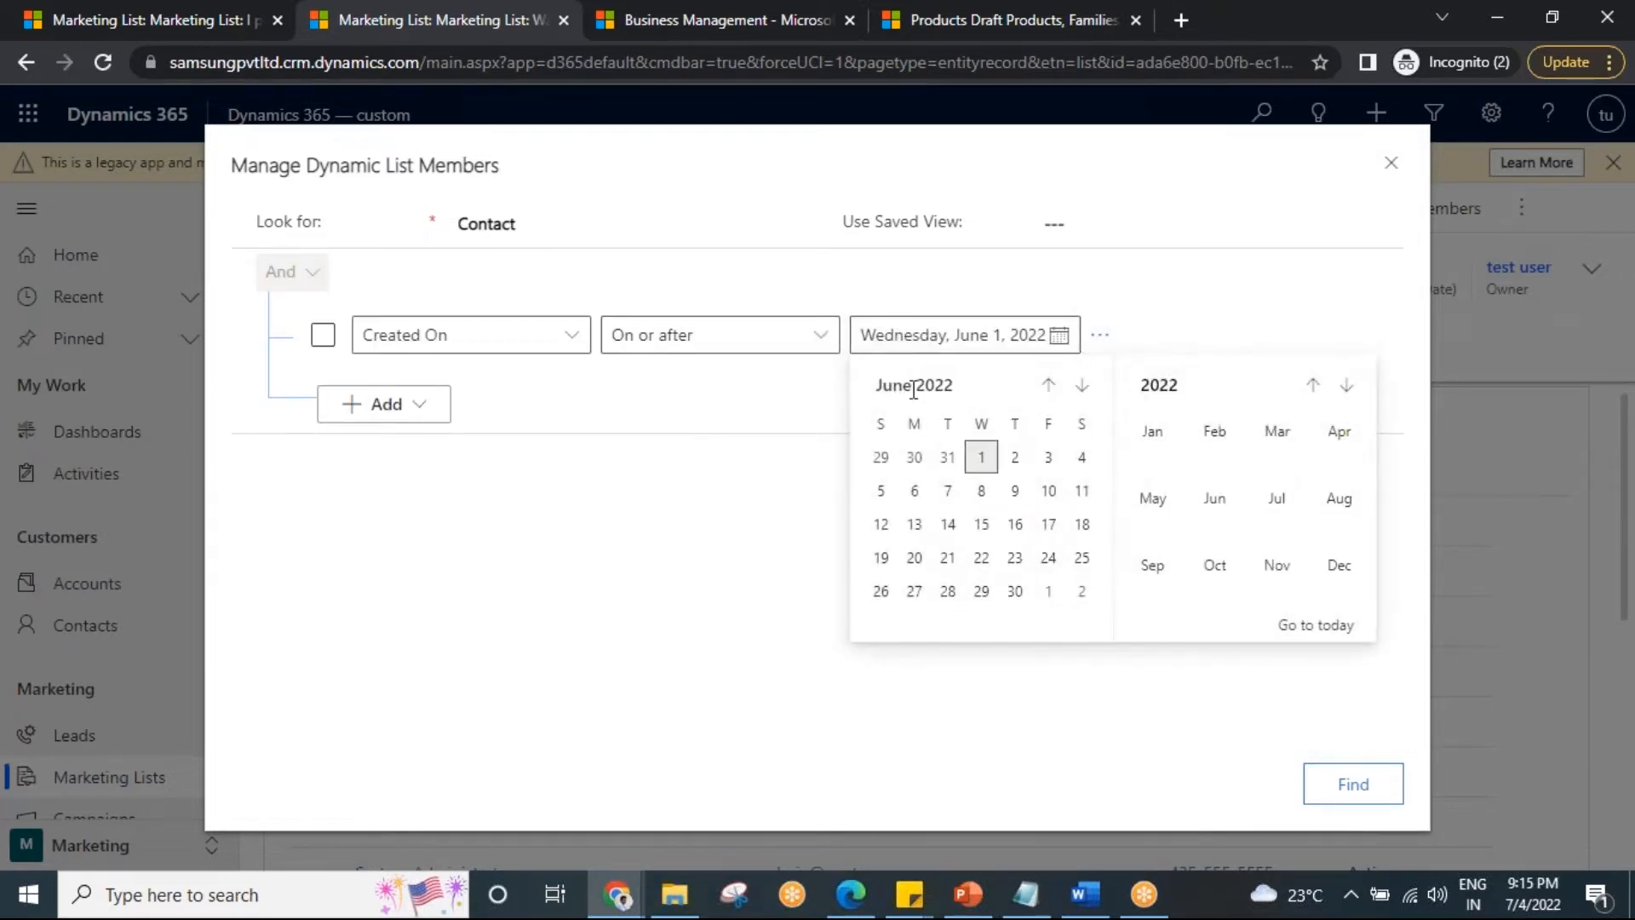
left_click(1048, 385)
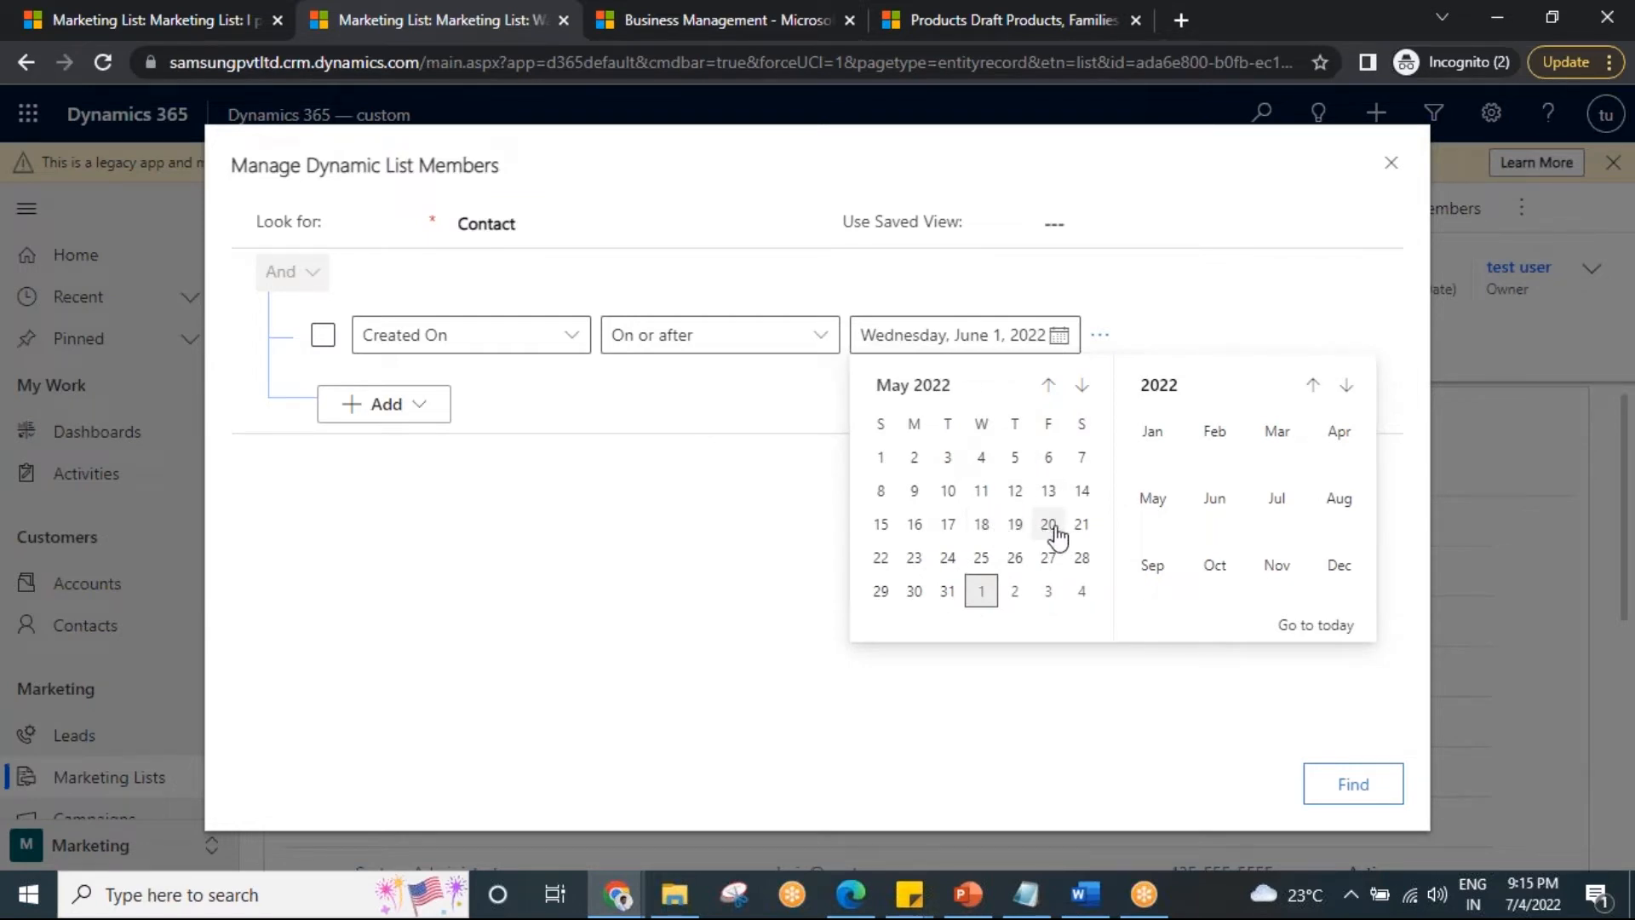
left_click(1053, 526)
left_click(1363, 782)
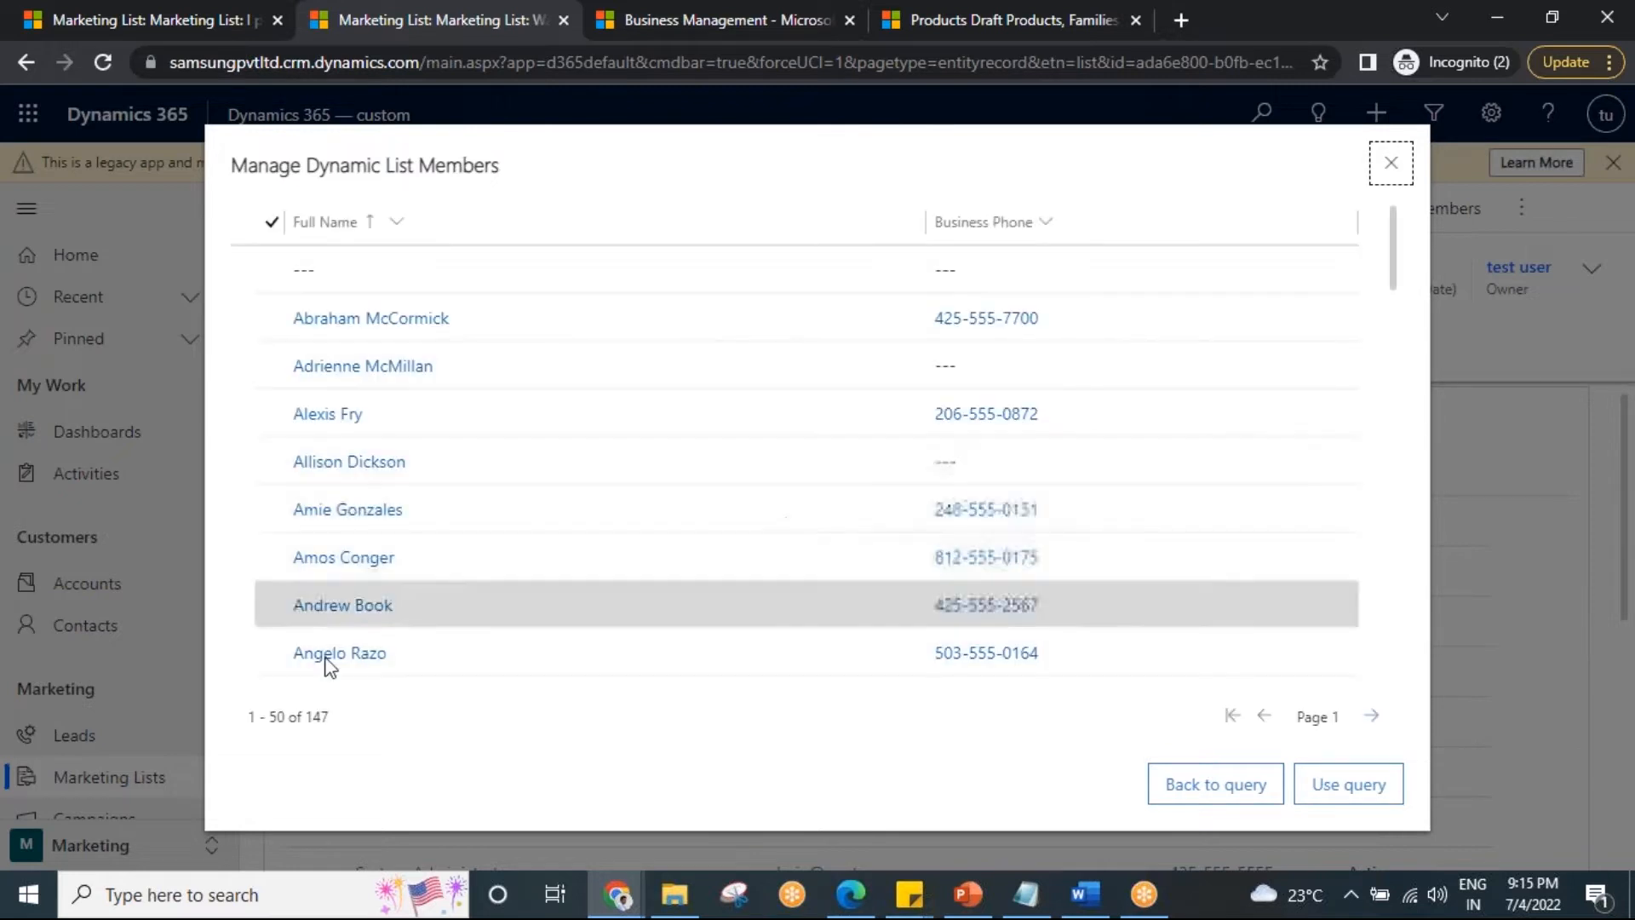
Change the date condition to May 30, 2022 and apply the query to the list.
left_click(1209, 783)
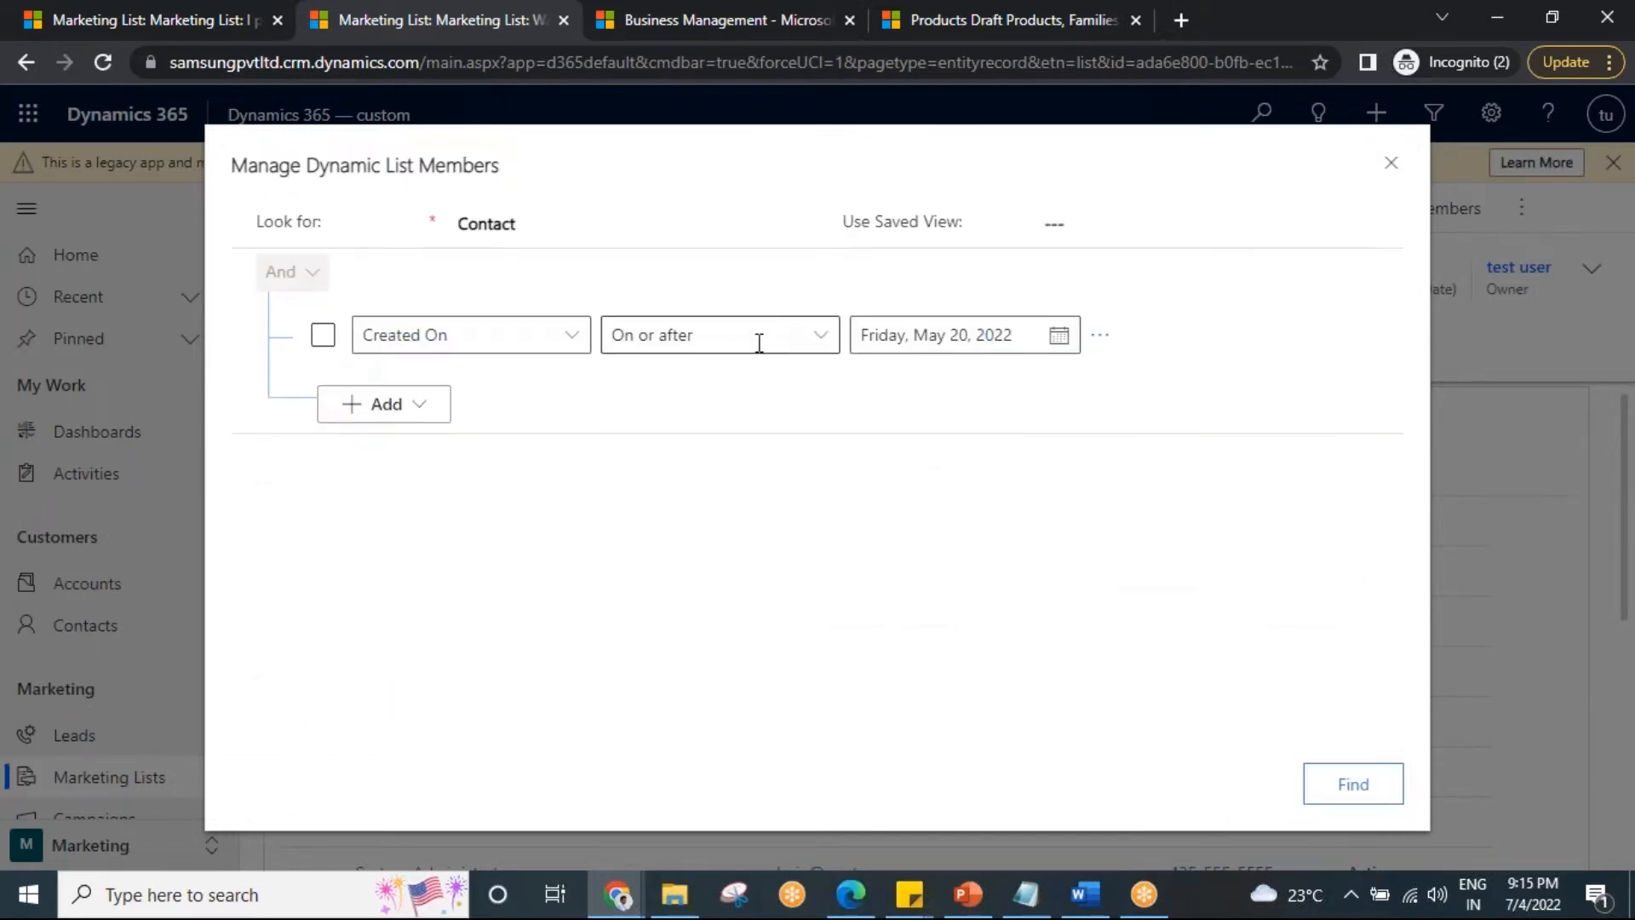
left_click(1060, 339)
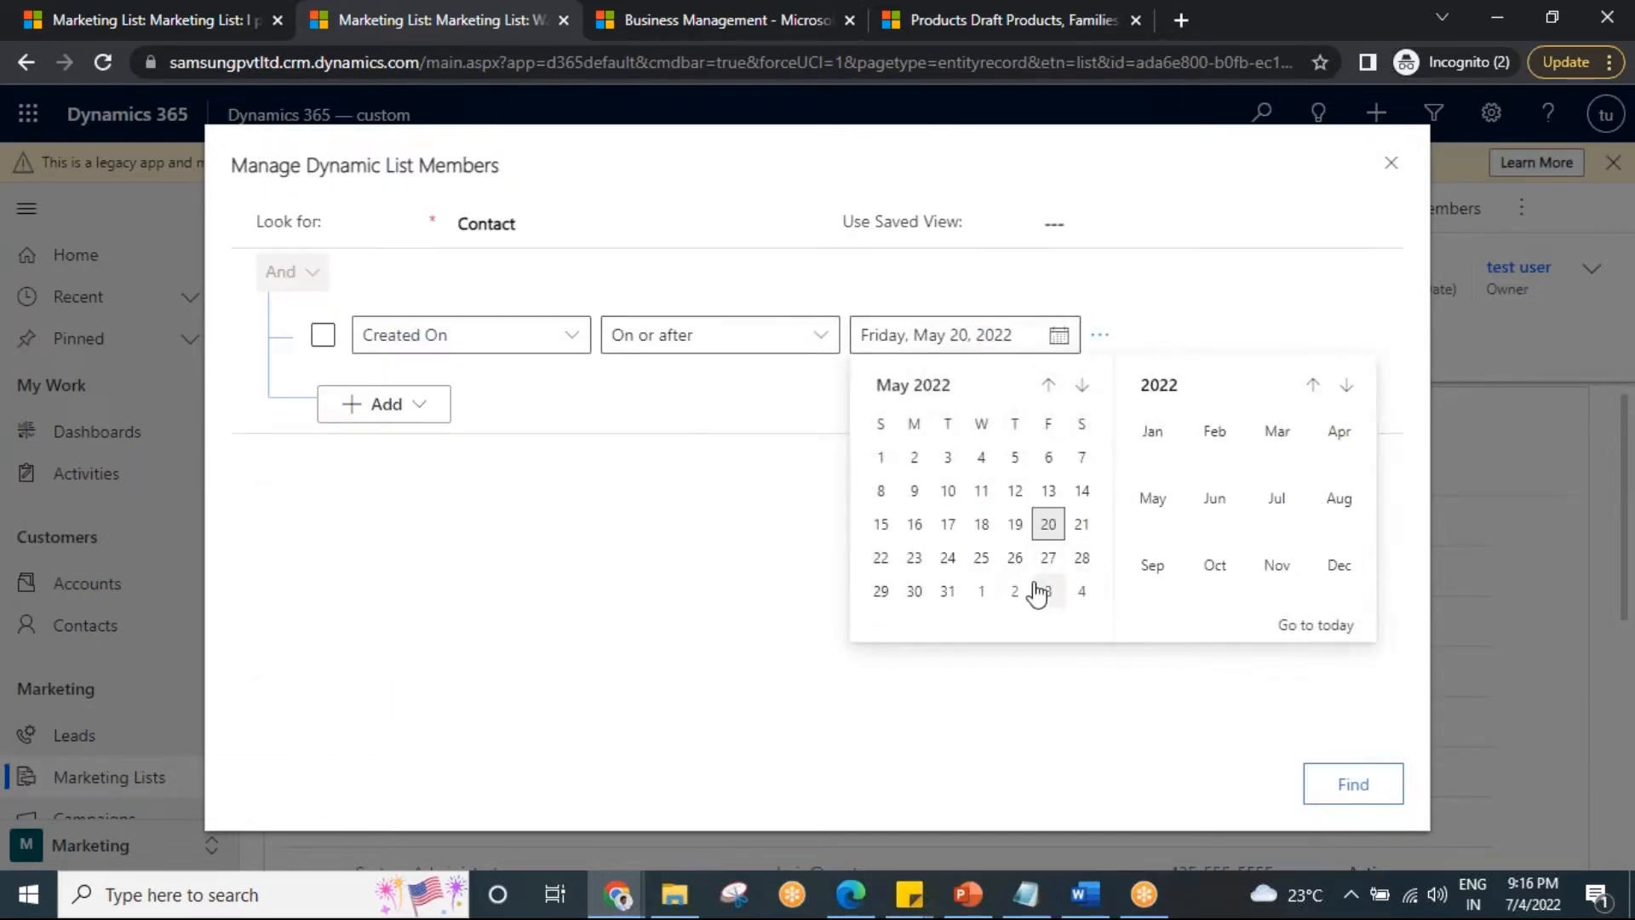
left_click(914, 590)
left_click(1388, 770)
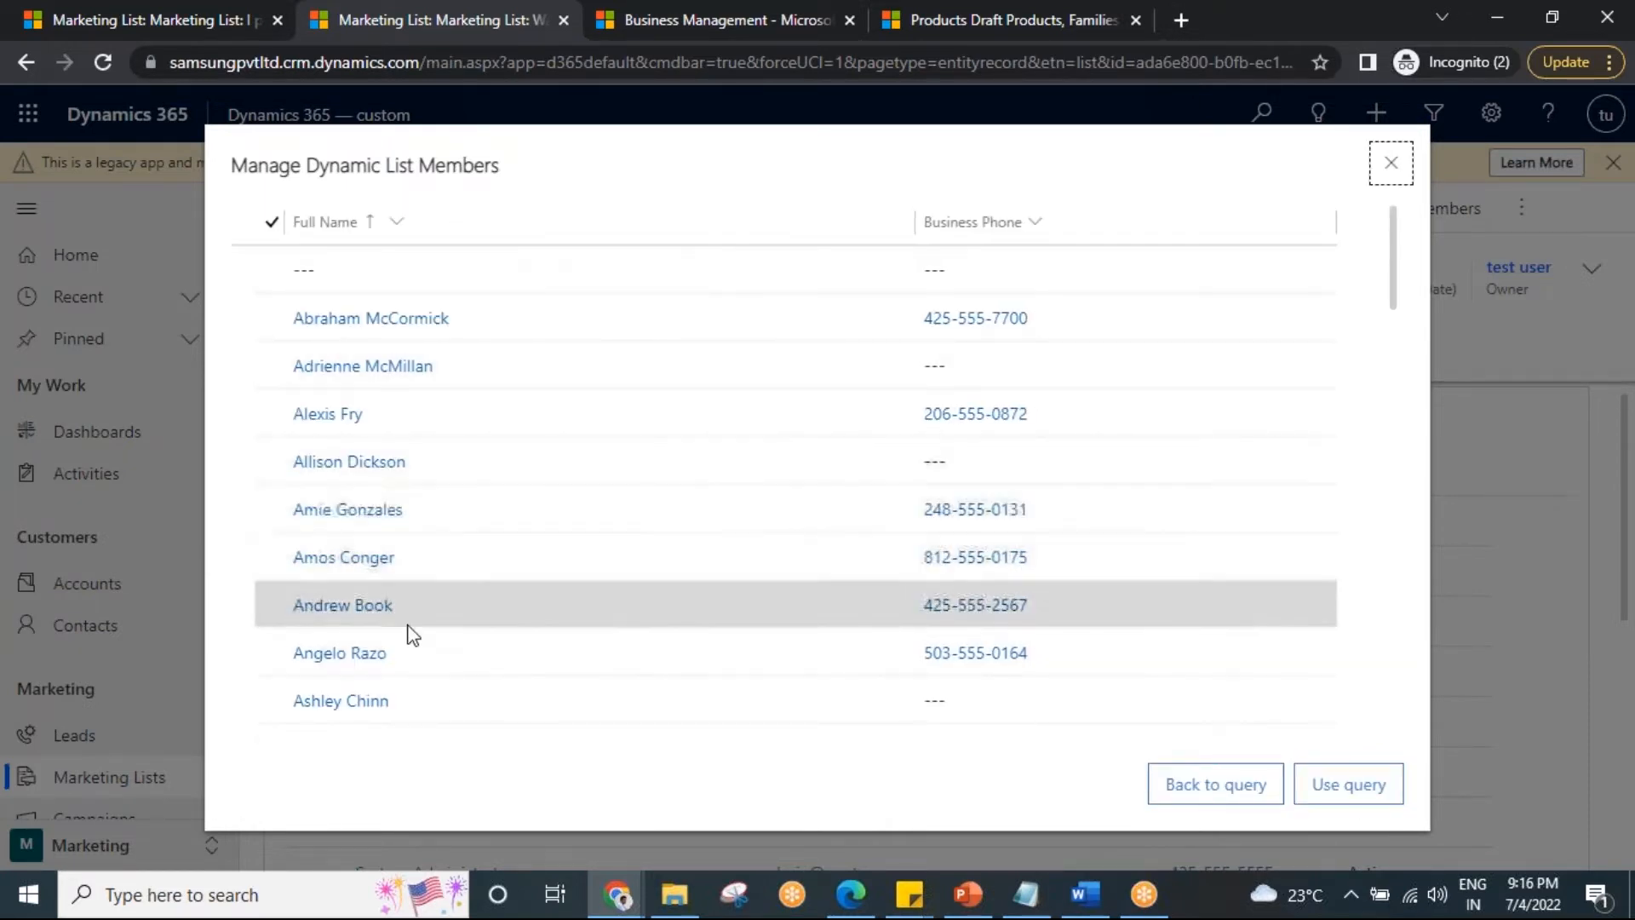
scroll(409, 631, "down", 10)
left_click(1344, 788)
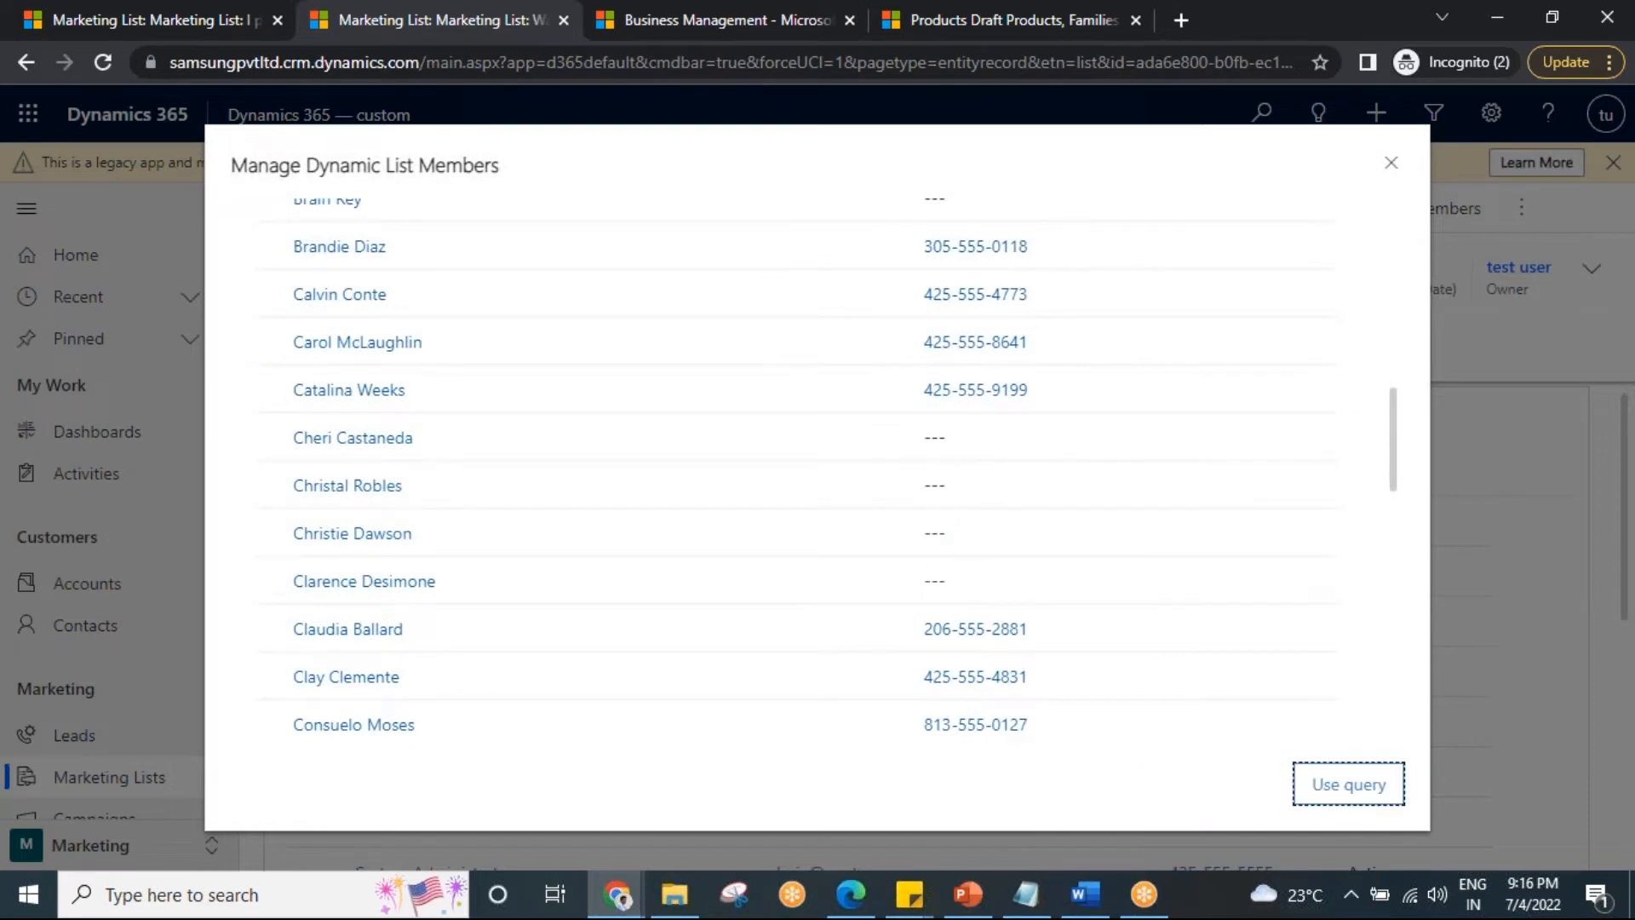
Scroll through the resulting members, glance at the I phone cust from hyd list, then return.
scroll(724, 574, "down", 3)
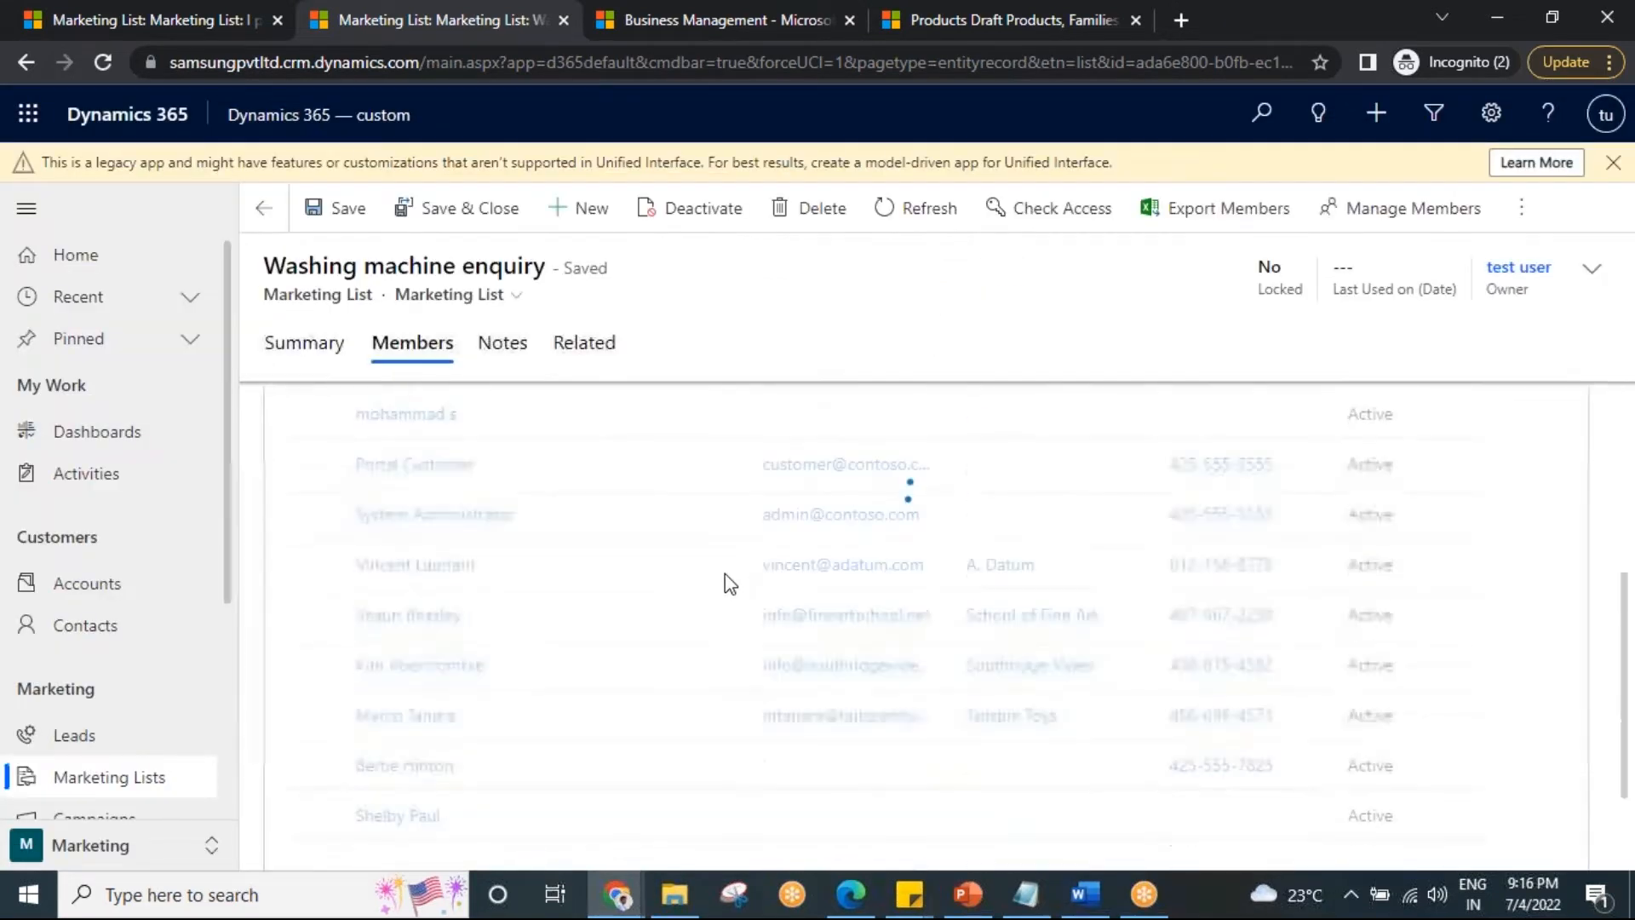
scroll(723, 574, "down", 2)
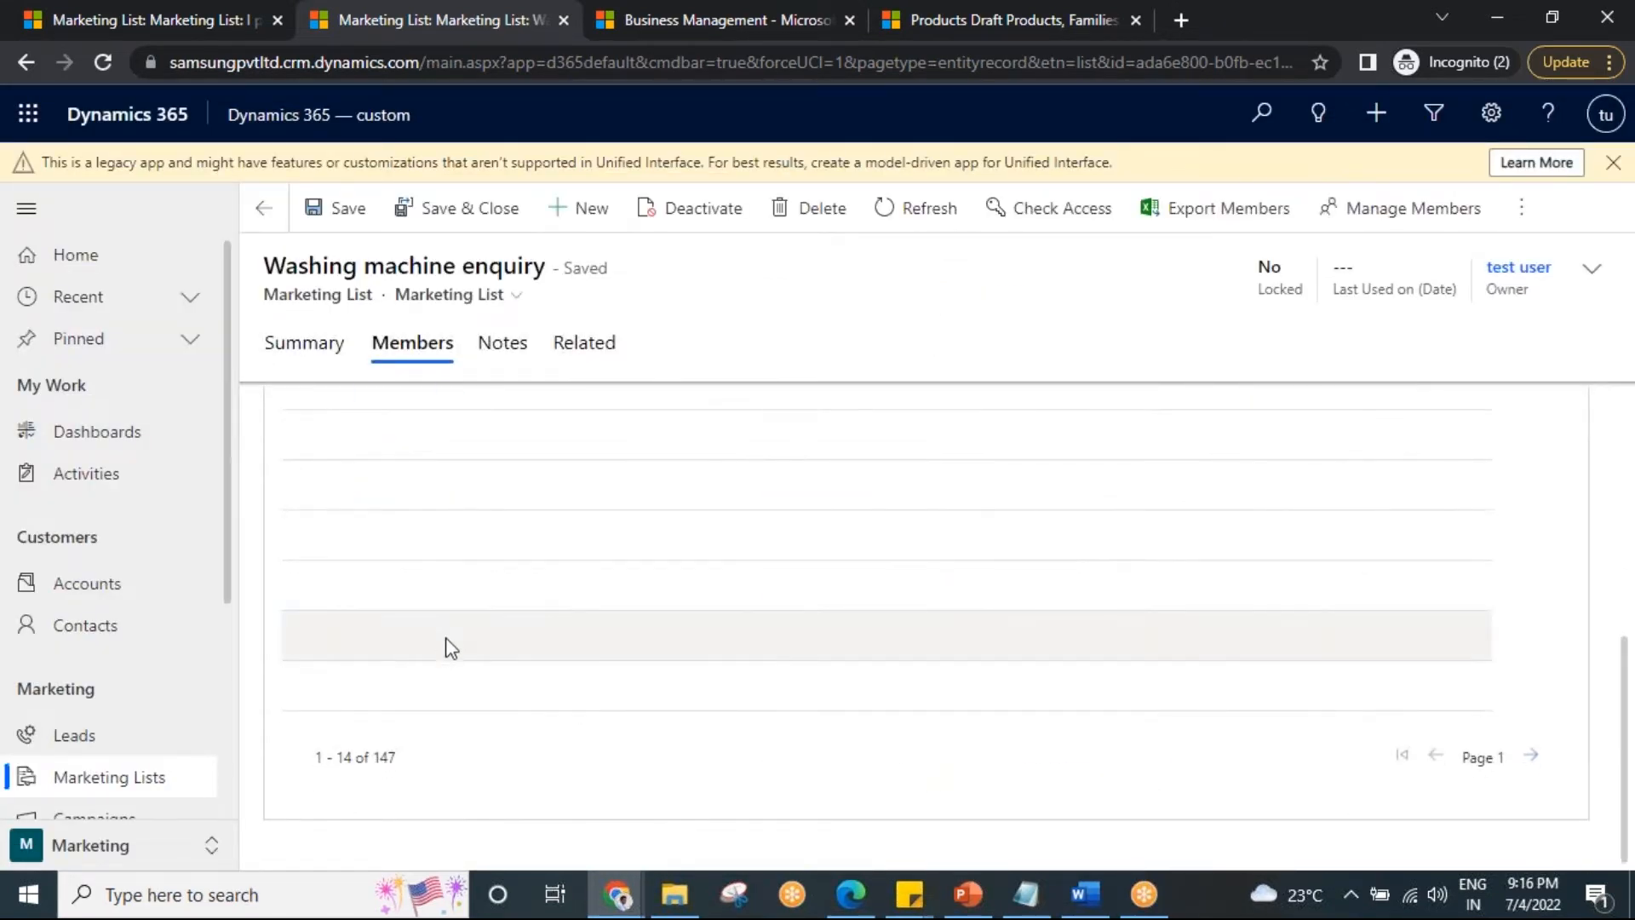
scroll(660, 622, "up", 10)
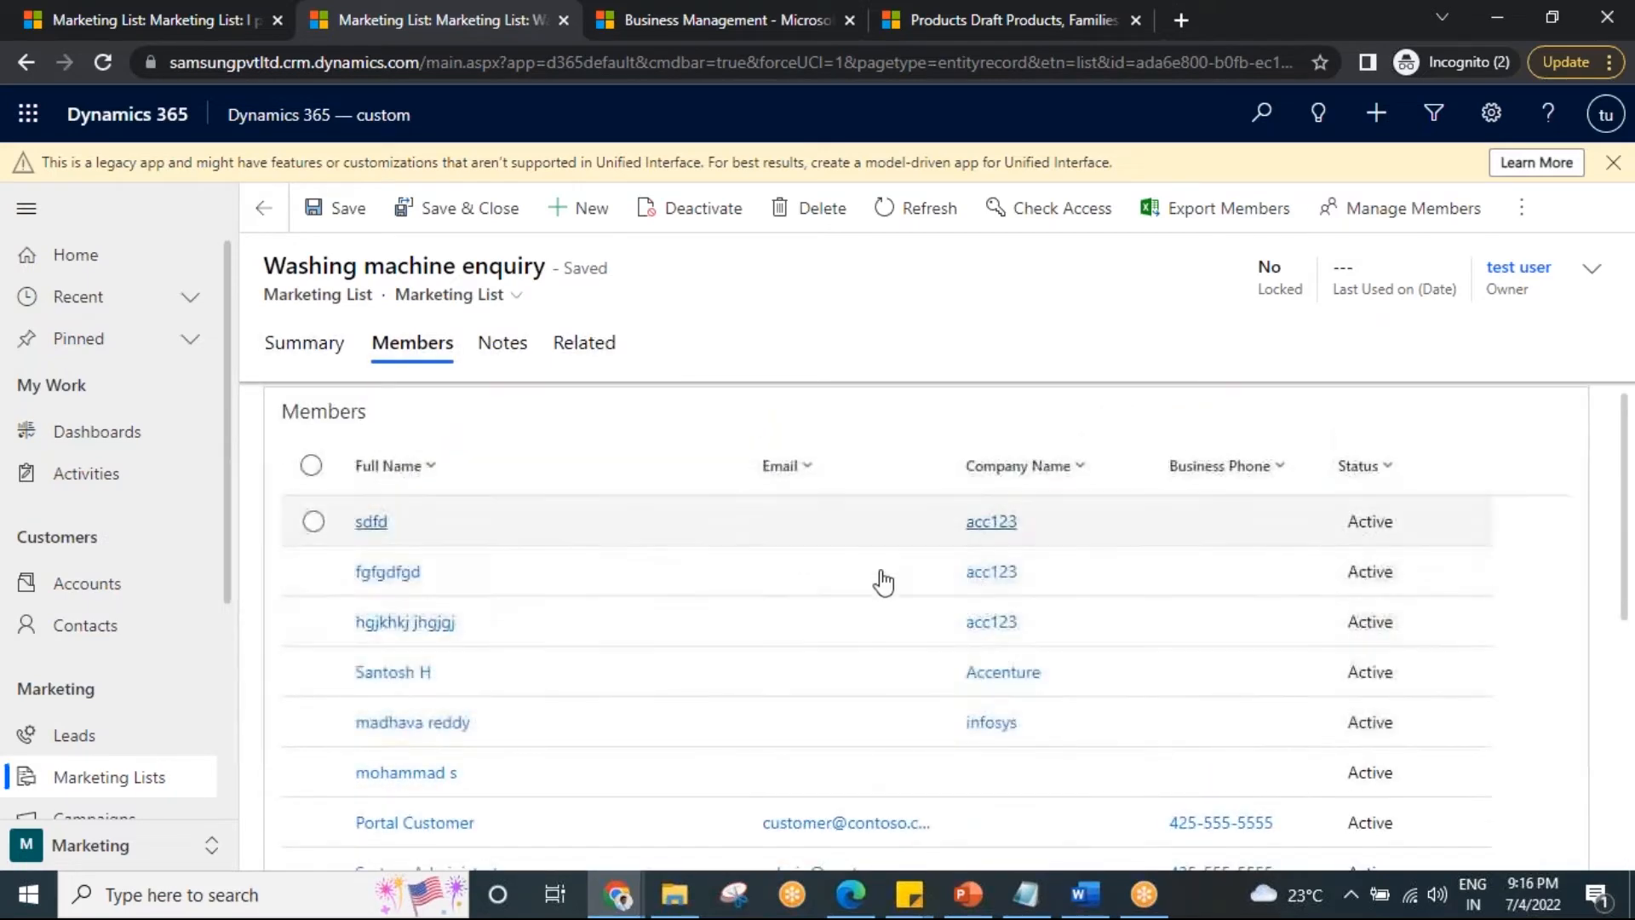
scroll(822, 624, "down", 6)
scroll(821, 626, "up", 6)
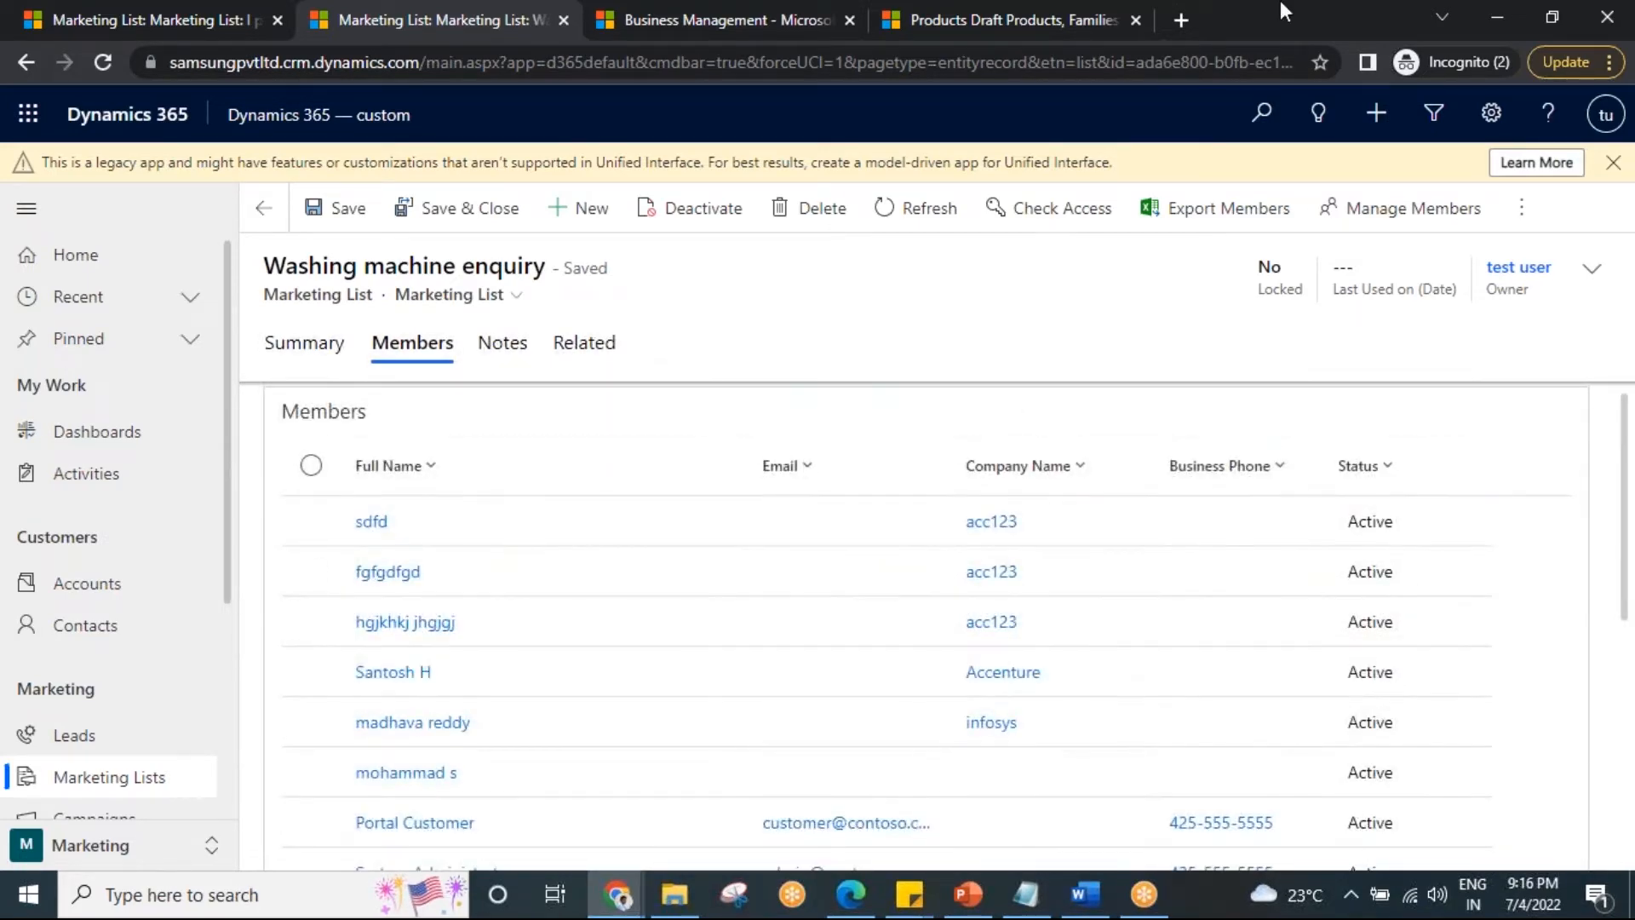
left_click(152, 18)
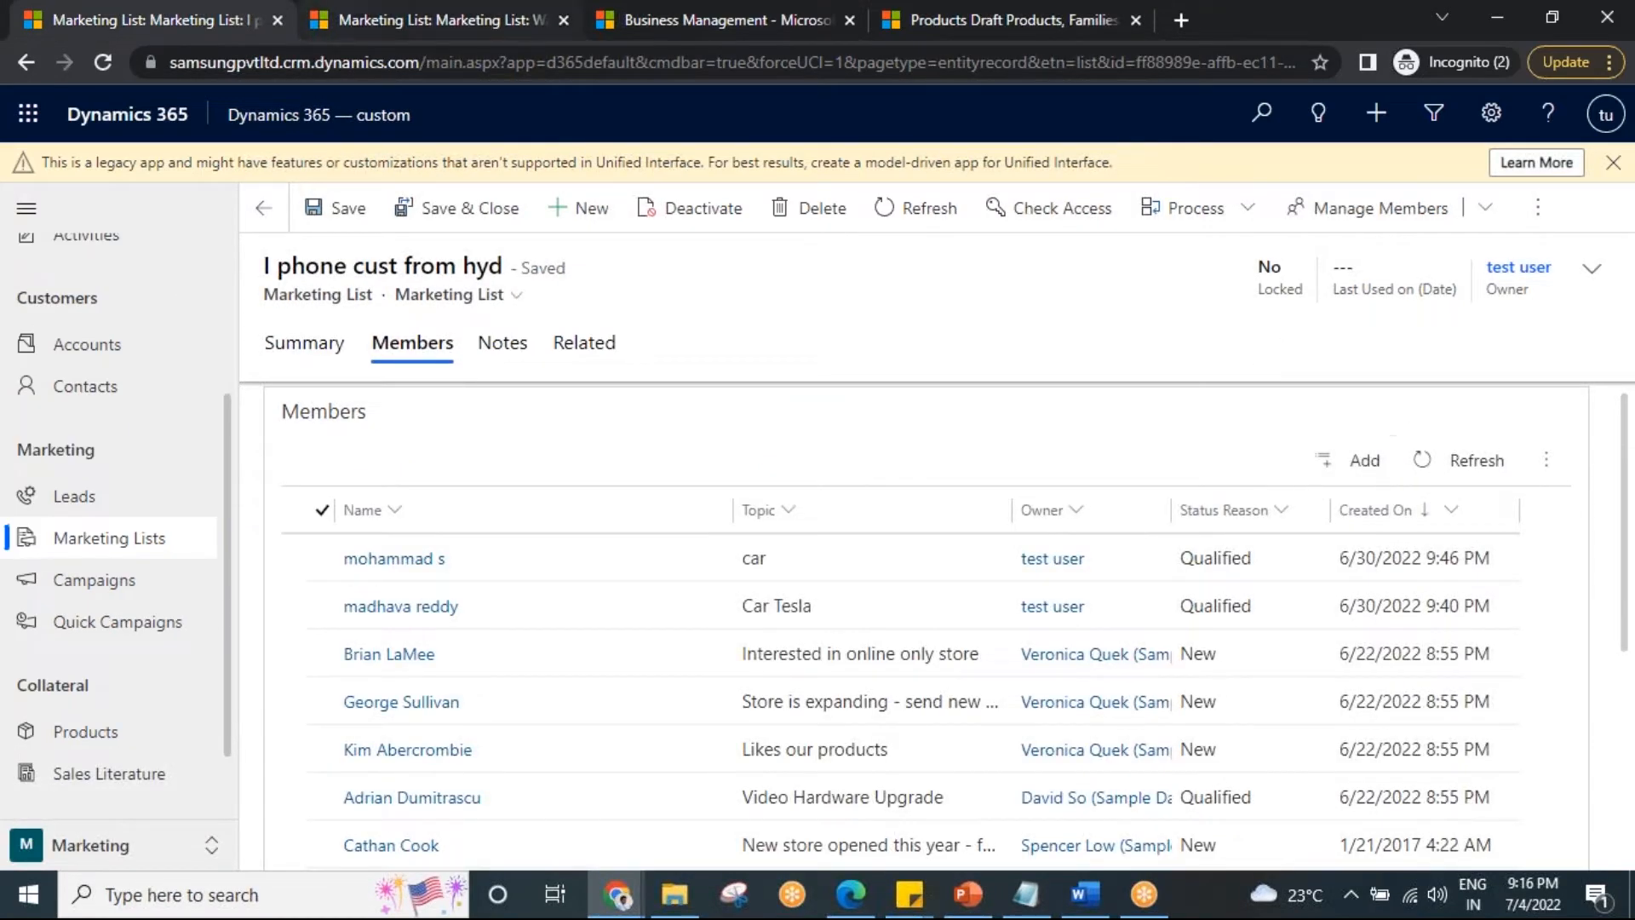
left_click(362, 12)
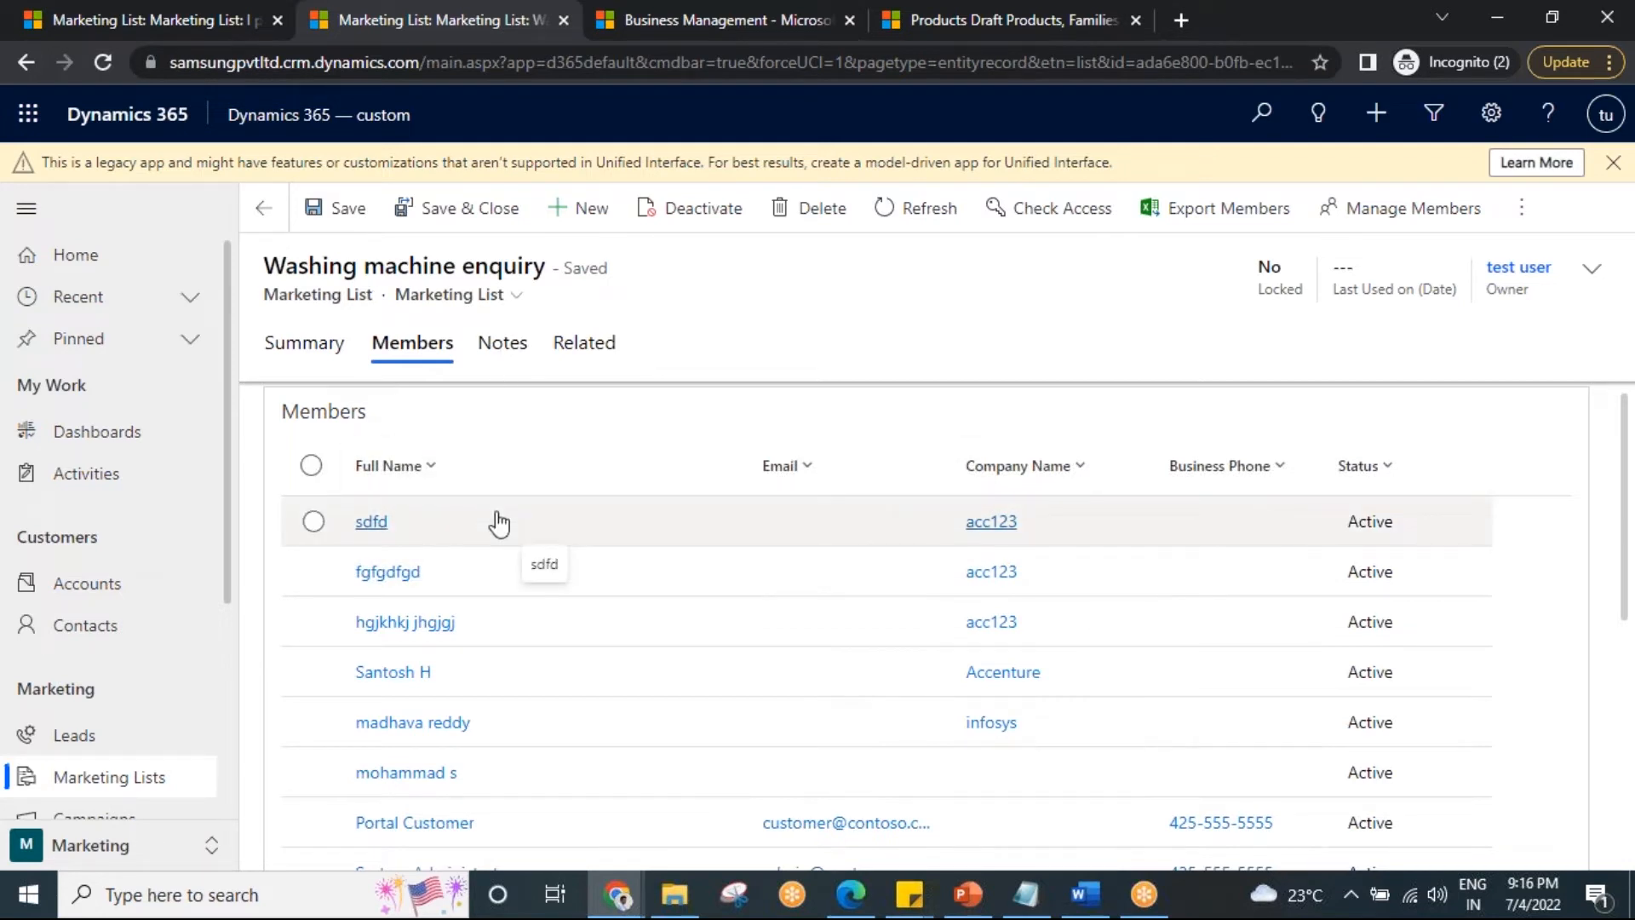
Reopen the Washing machine enquiry member query and preview its current matching contacts.
left_click(1375, 217)
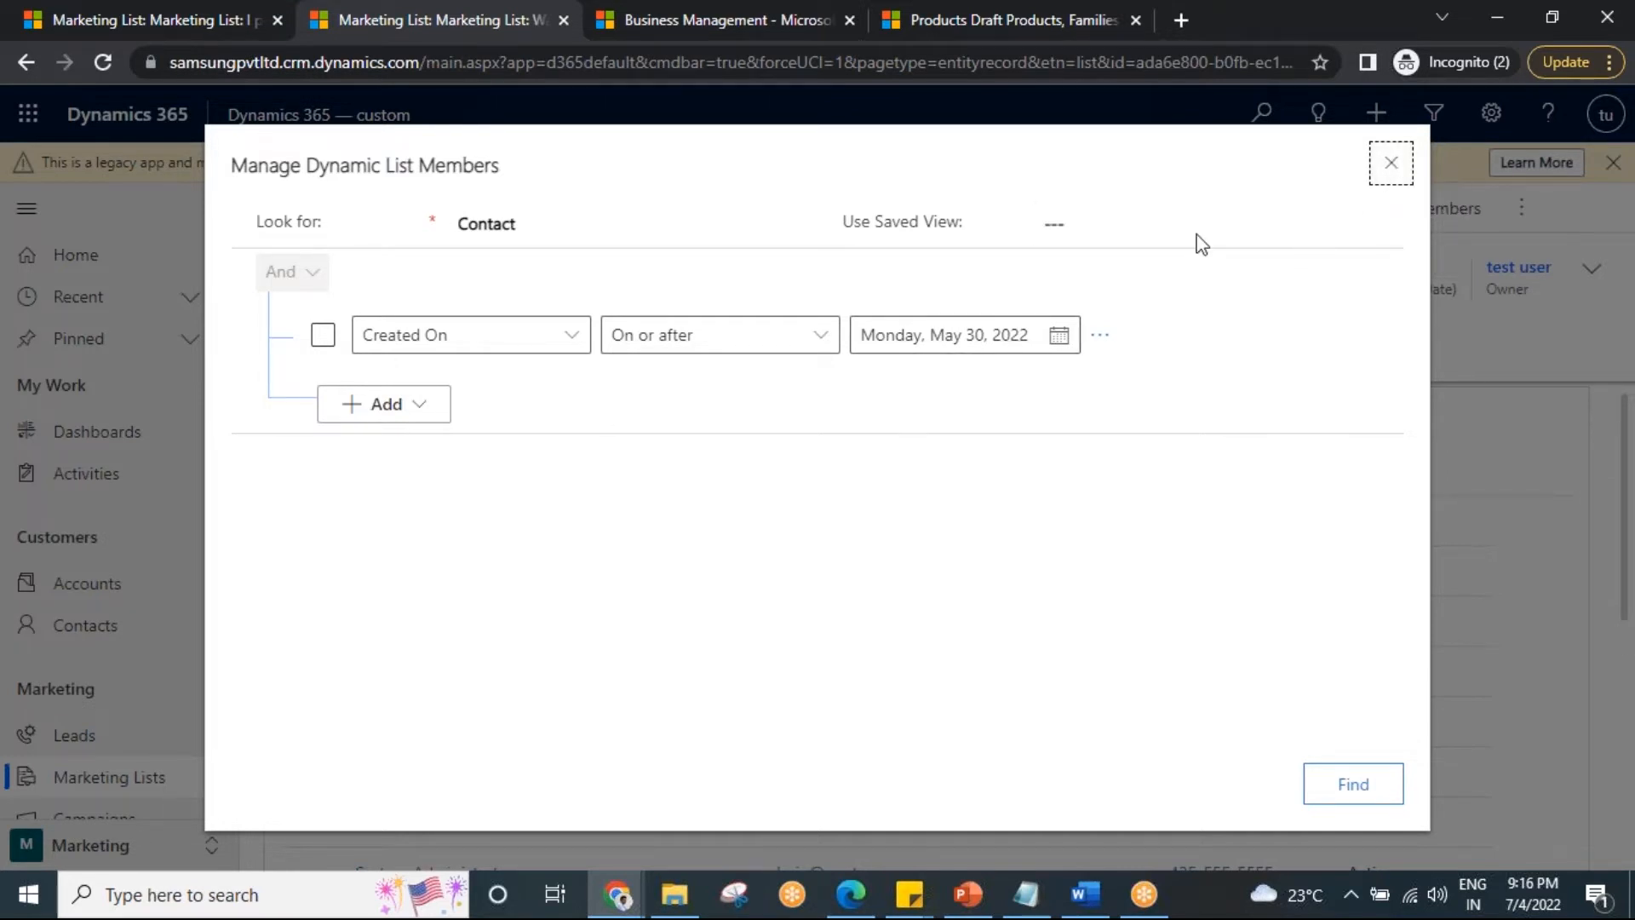
left_click(160, 17)
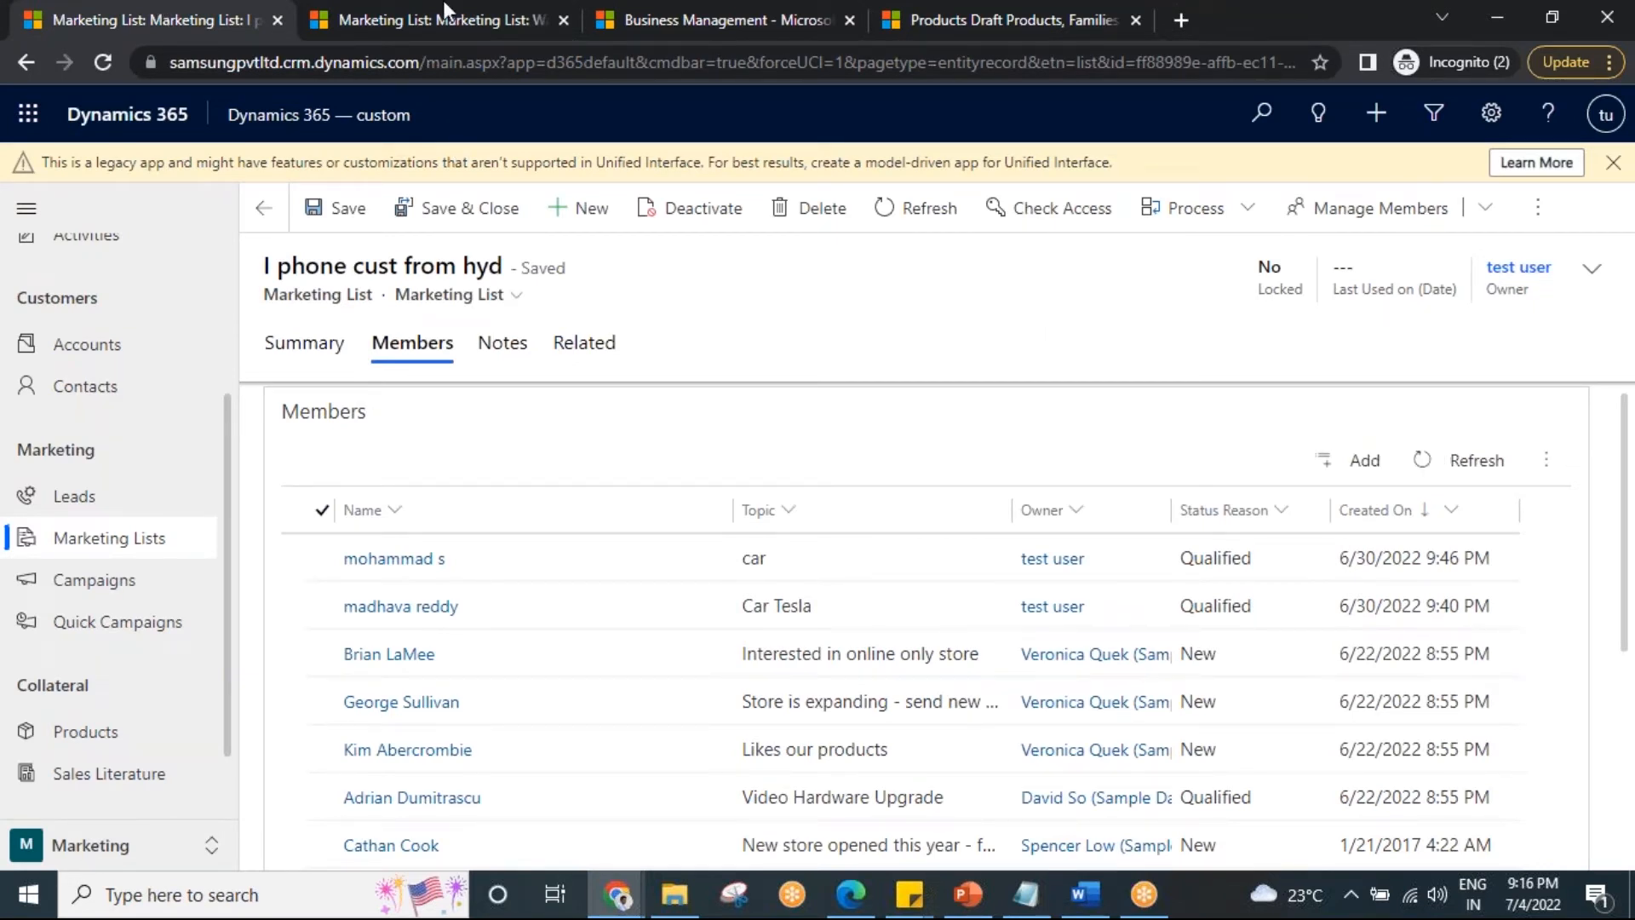
left_click(444, 12)
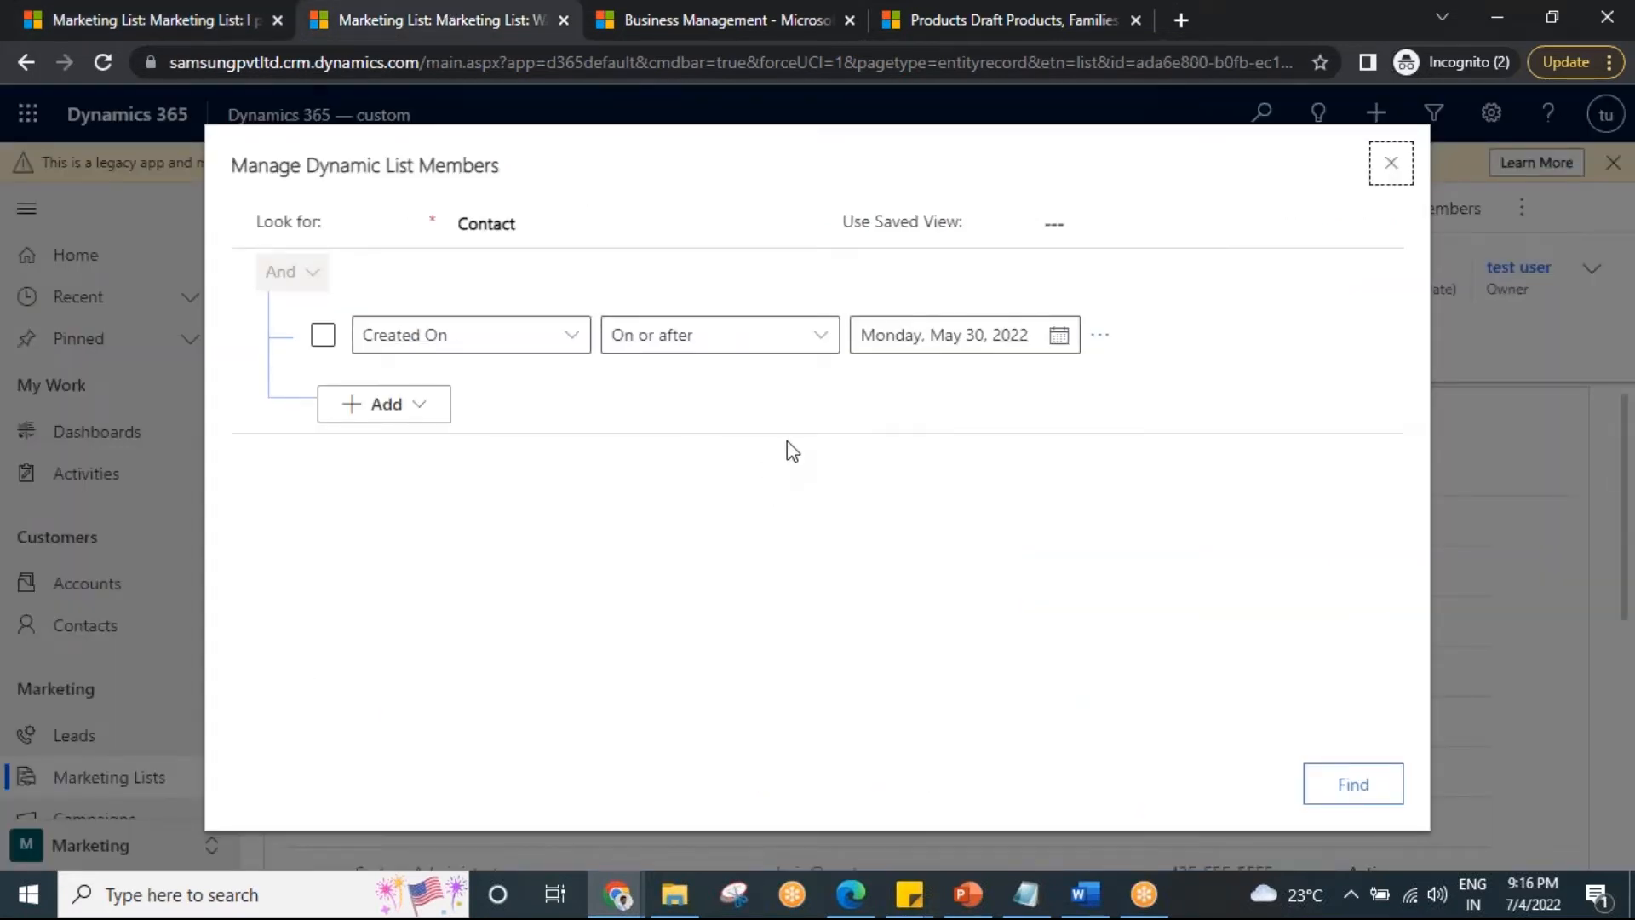
left_click(1354, 786)
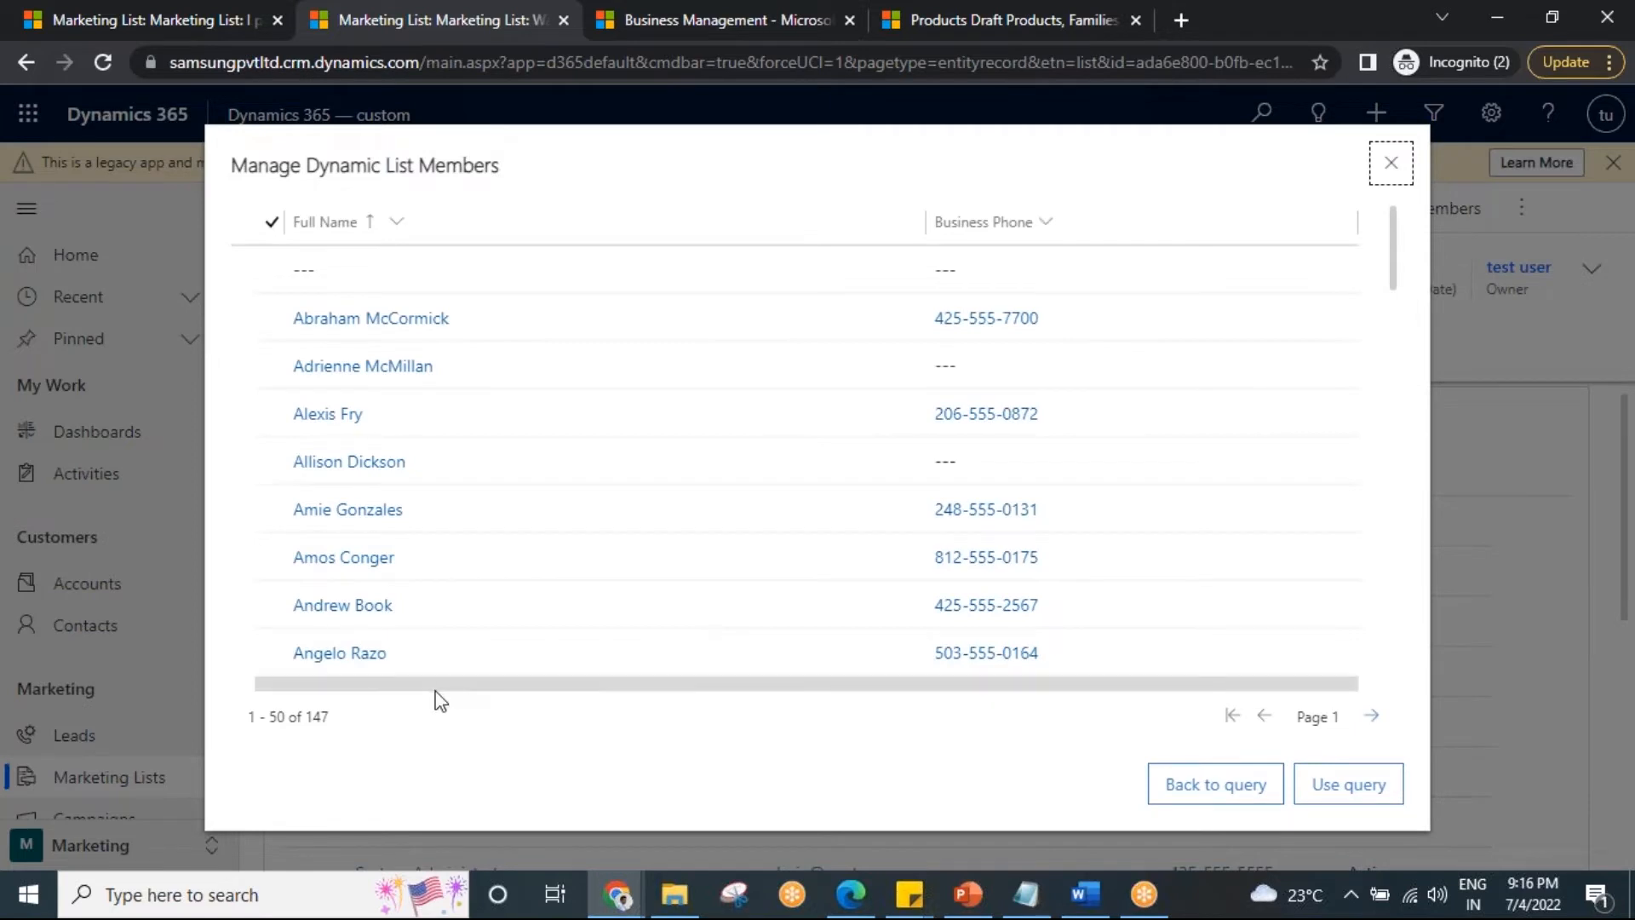
left_click(1226, 791)
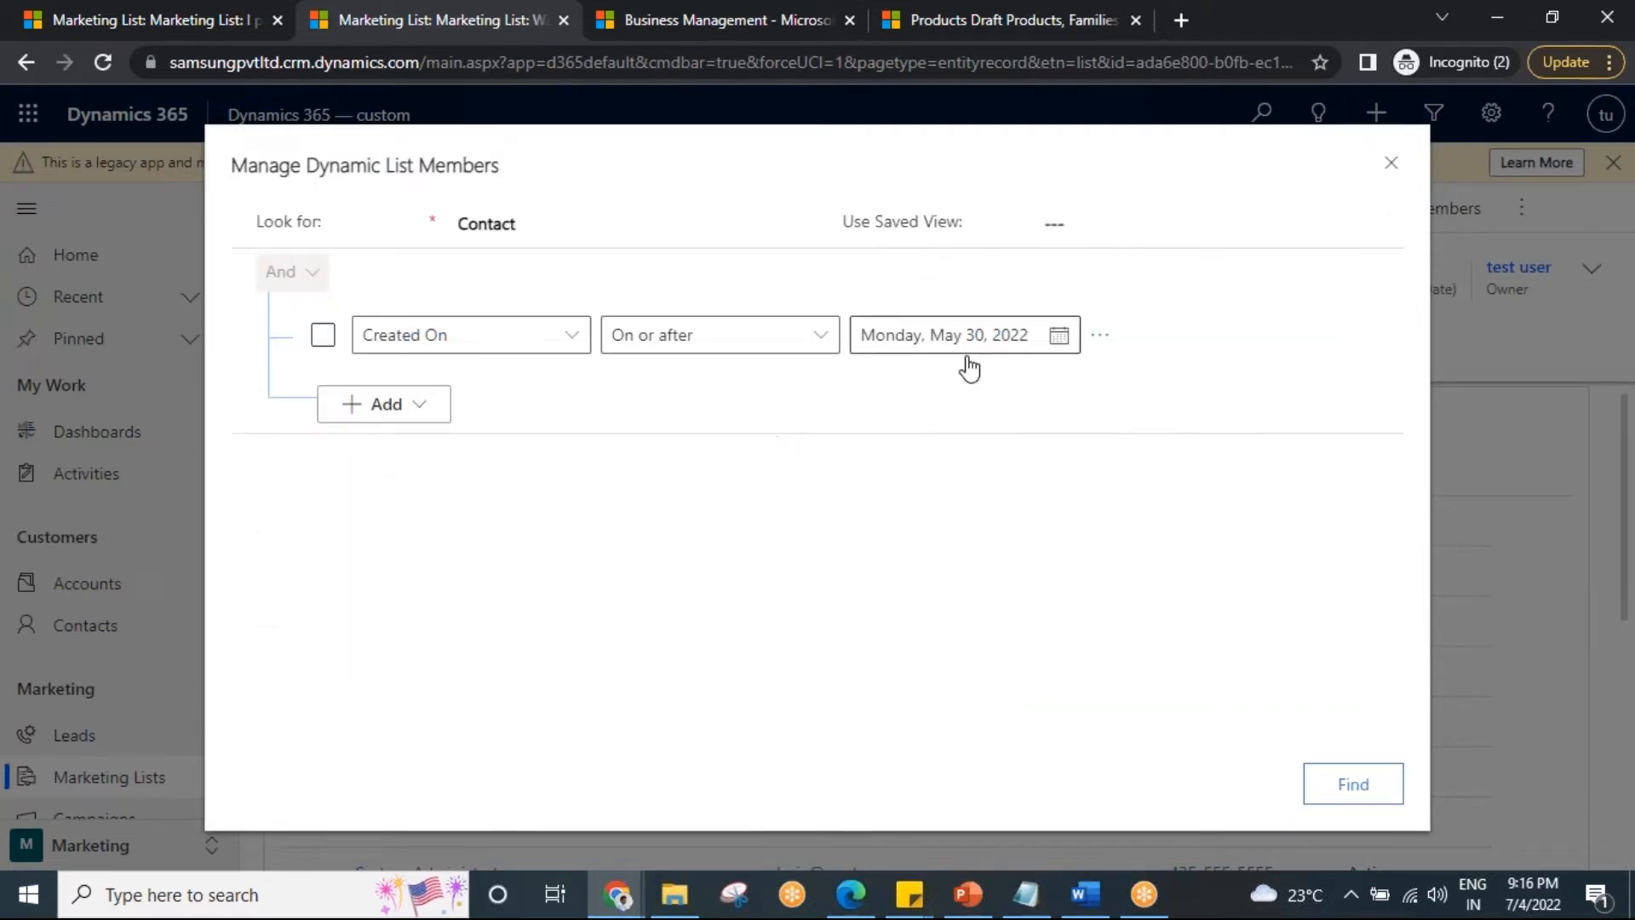
Set the Created On date to June 1, 2022 and preview the matches.
left_click(1059, 337)
left_click(981, 594)
left_click(1345, 790)
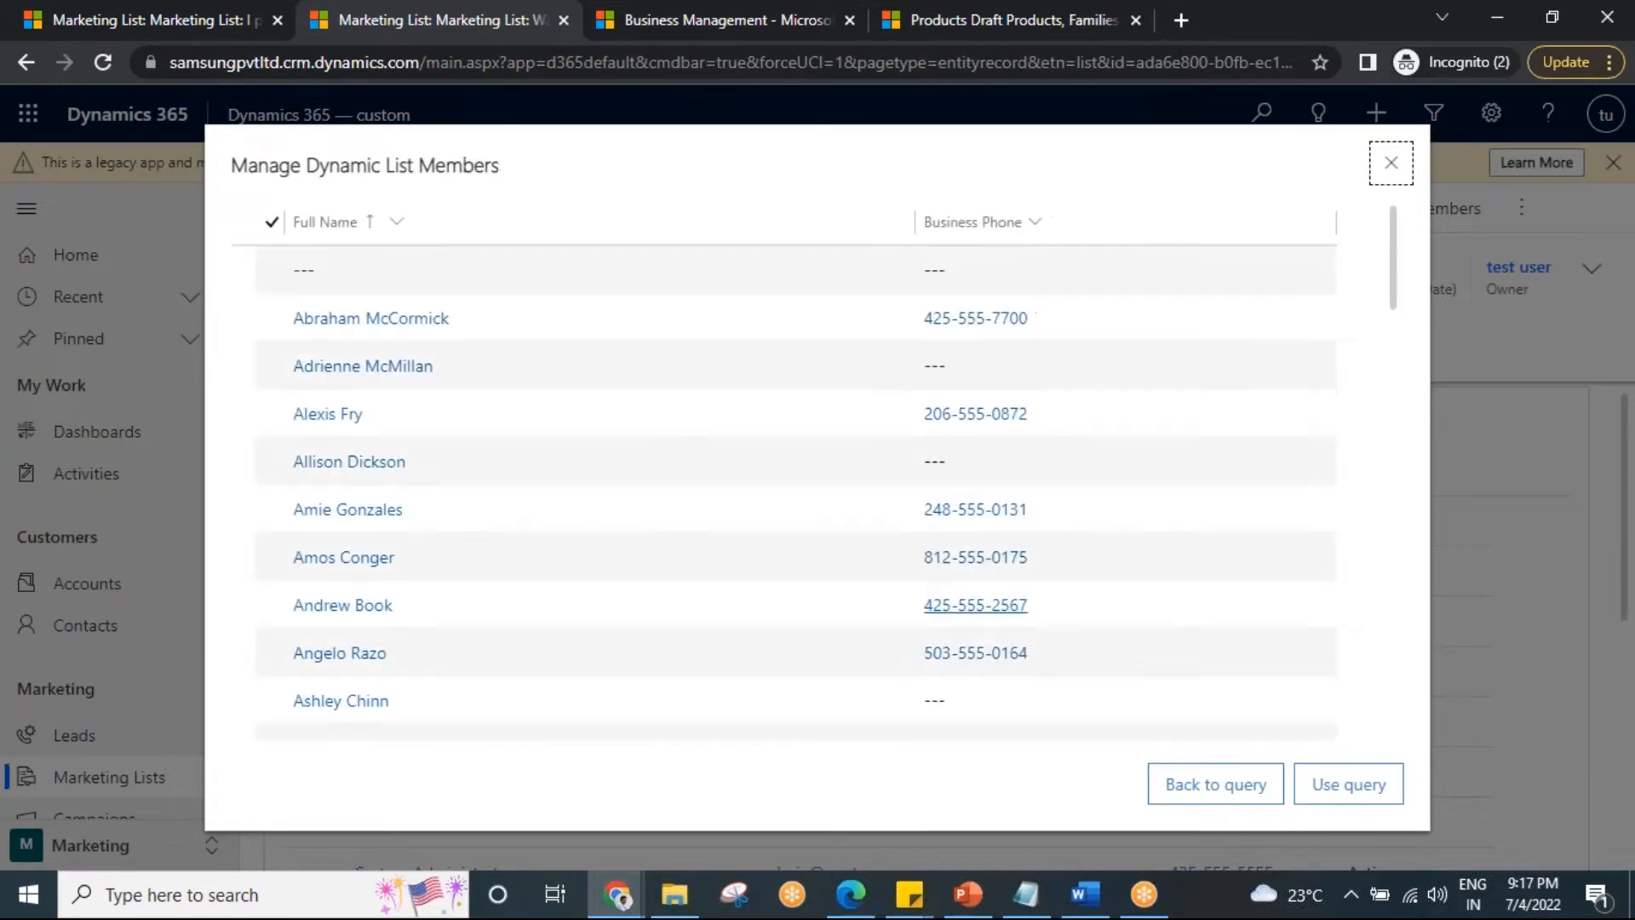
left_click(1243, 798)
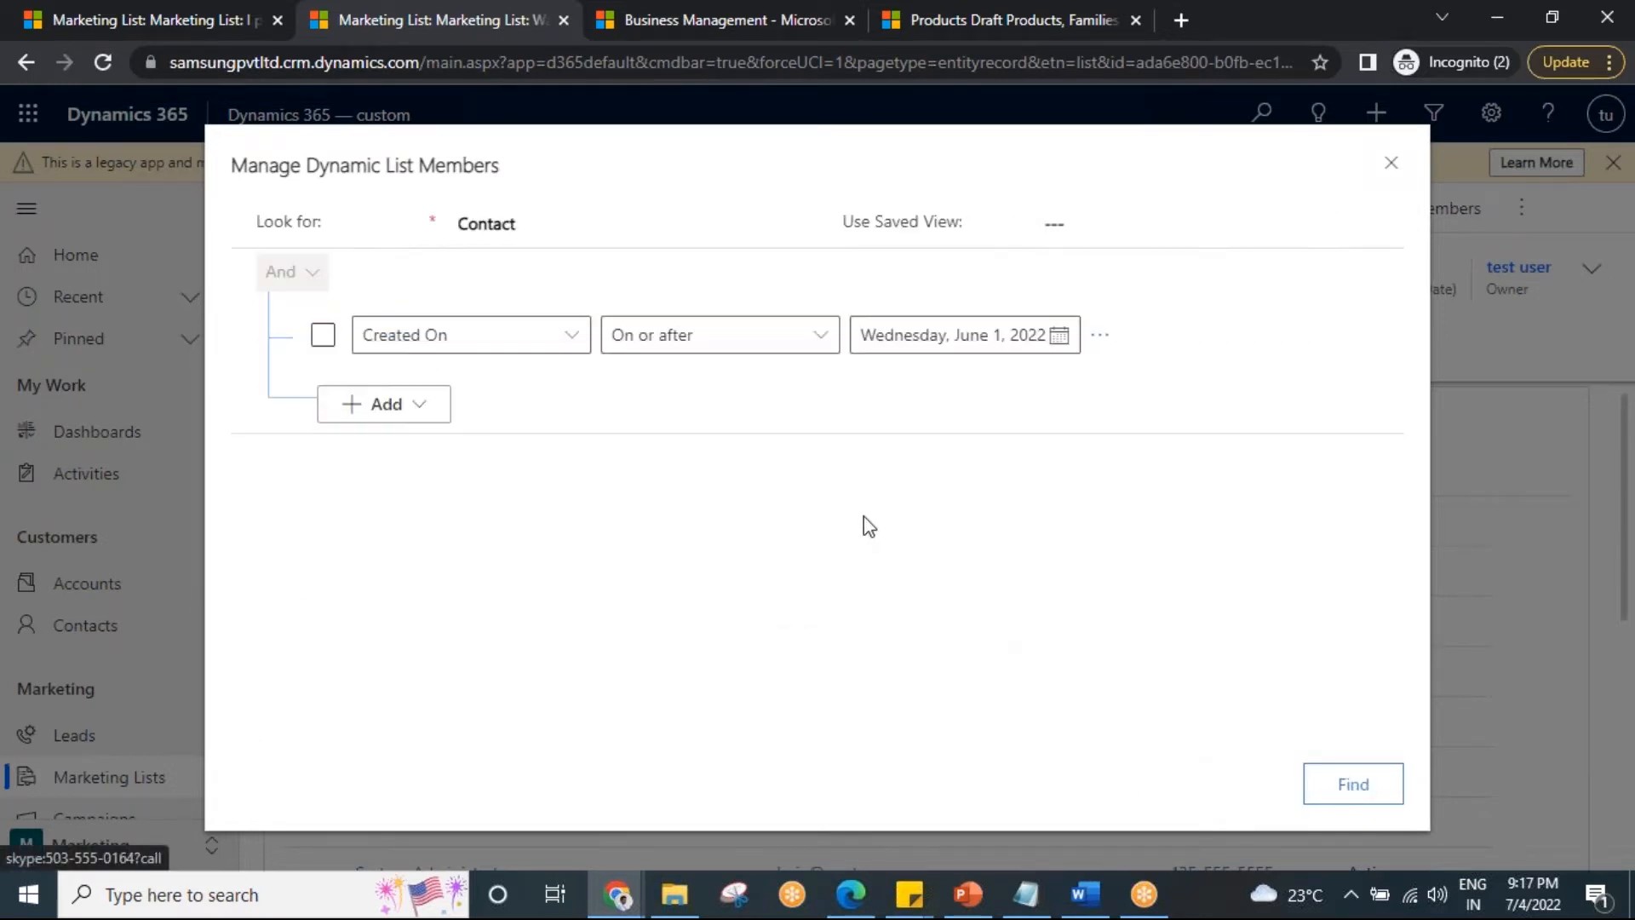
Try a This month Created On condition and preview its contacts.
left_click(823, 335)
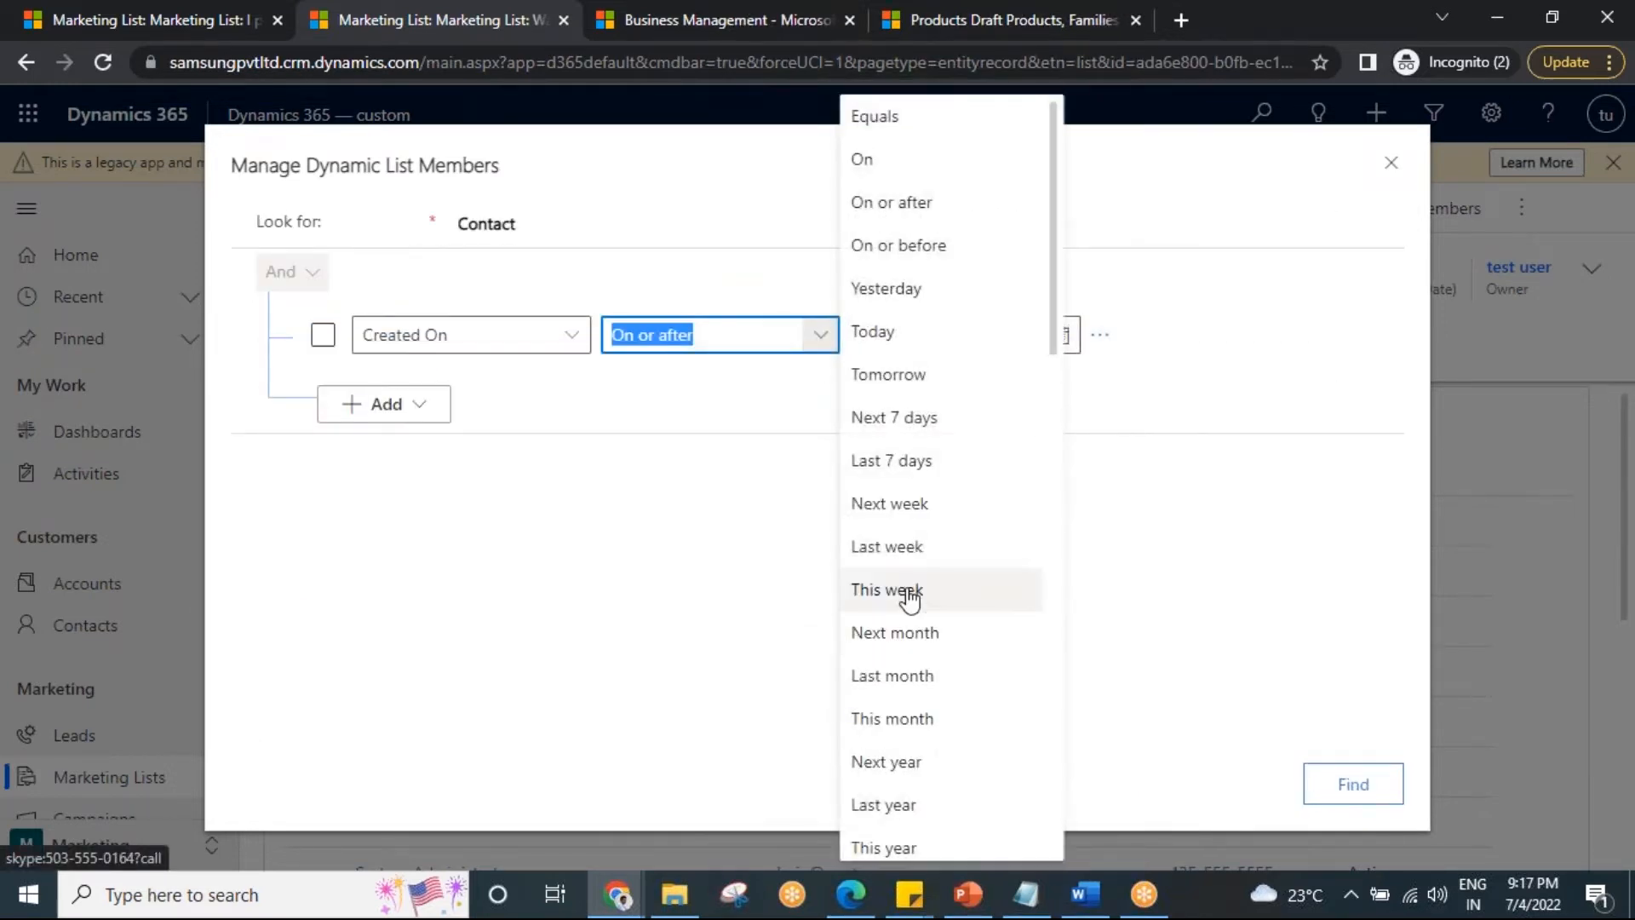
left_click(944, 725)
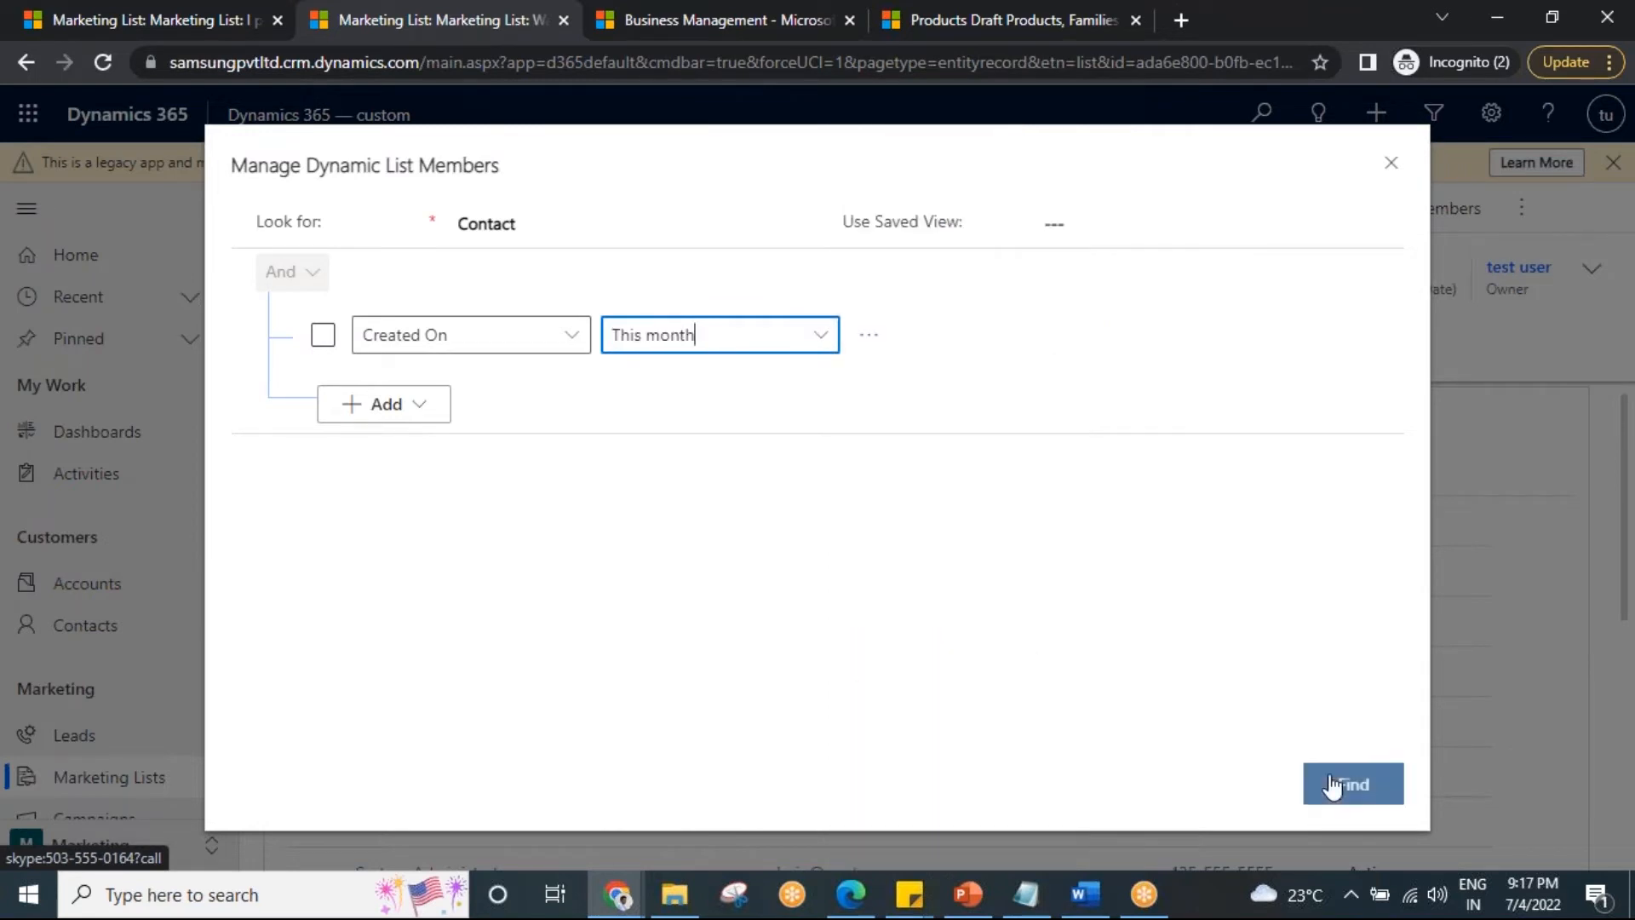
left_click(1350, 782)
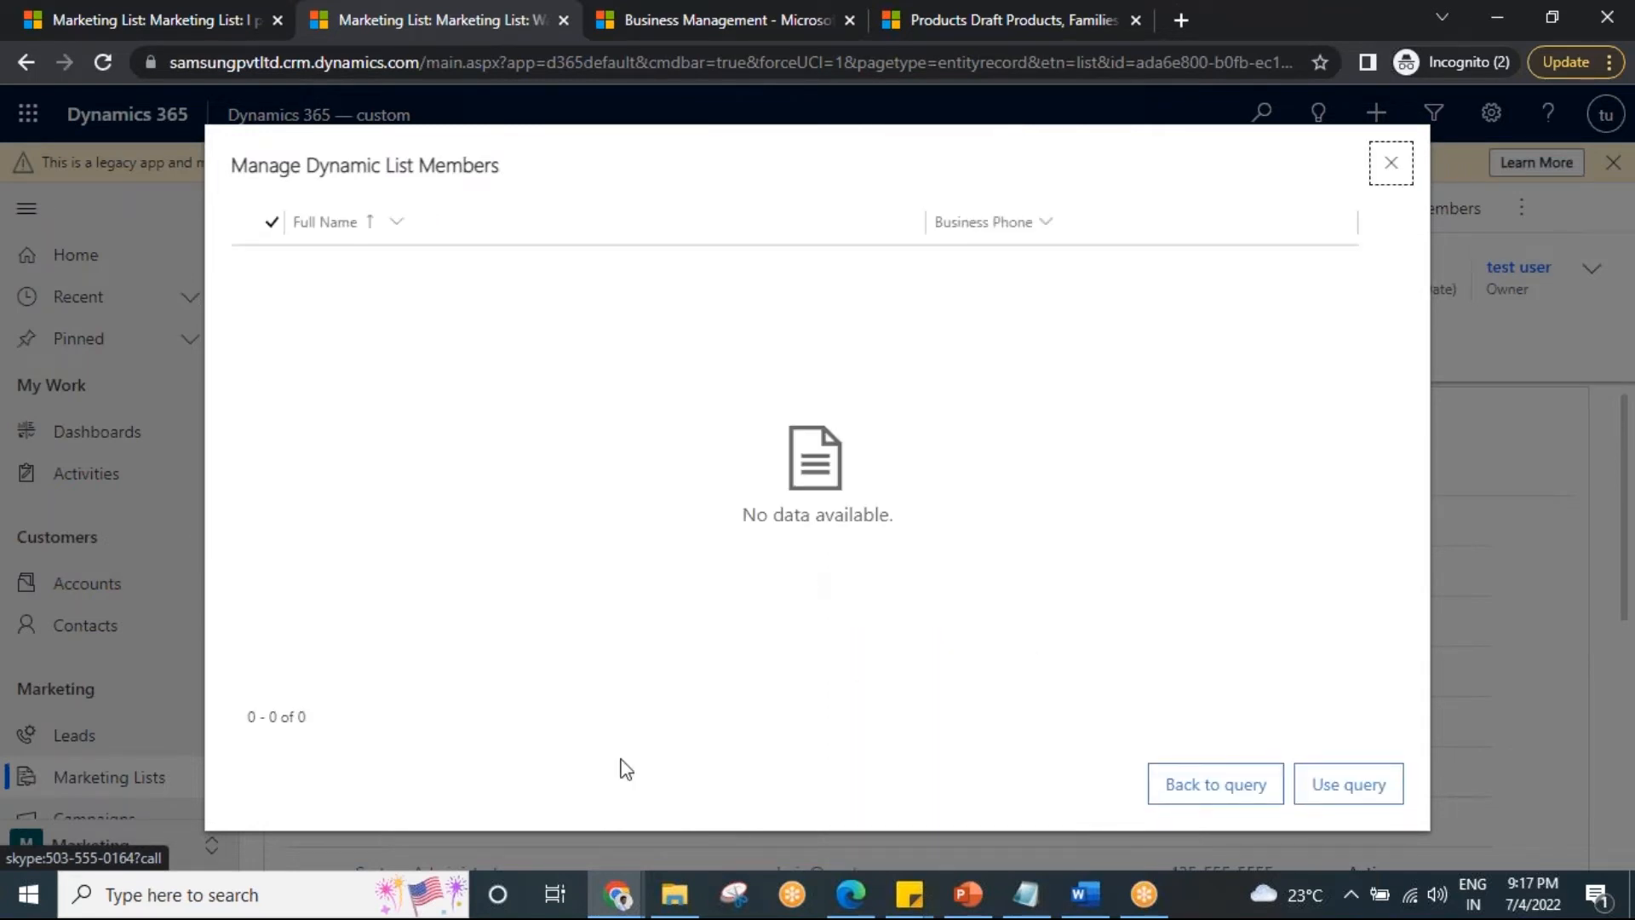
left_click(1160, 784)
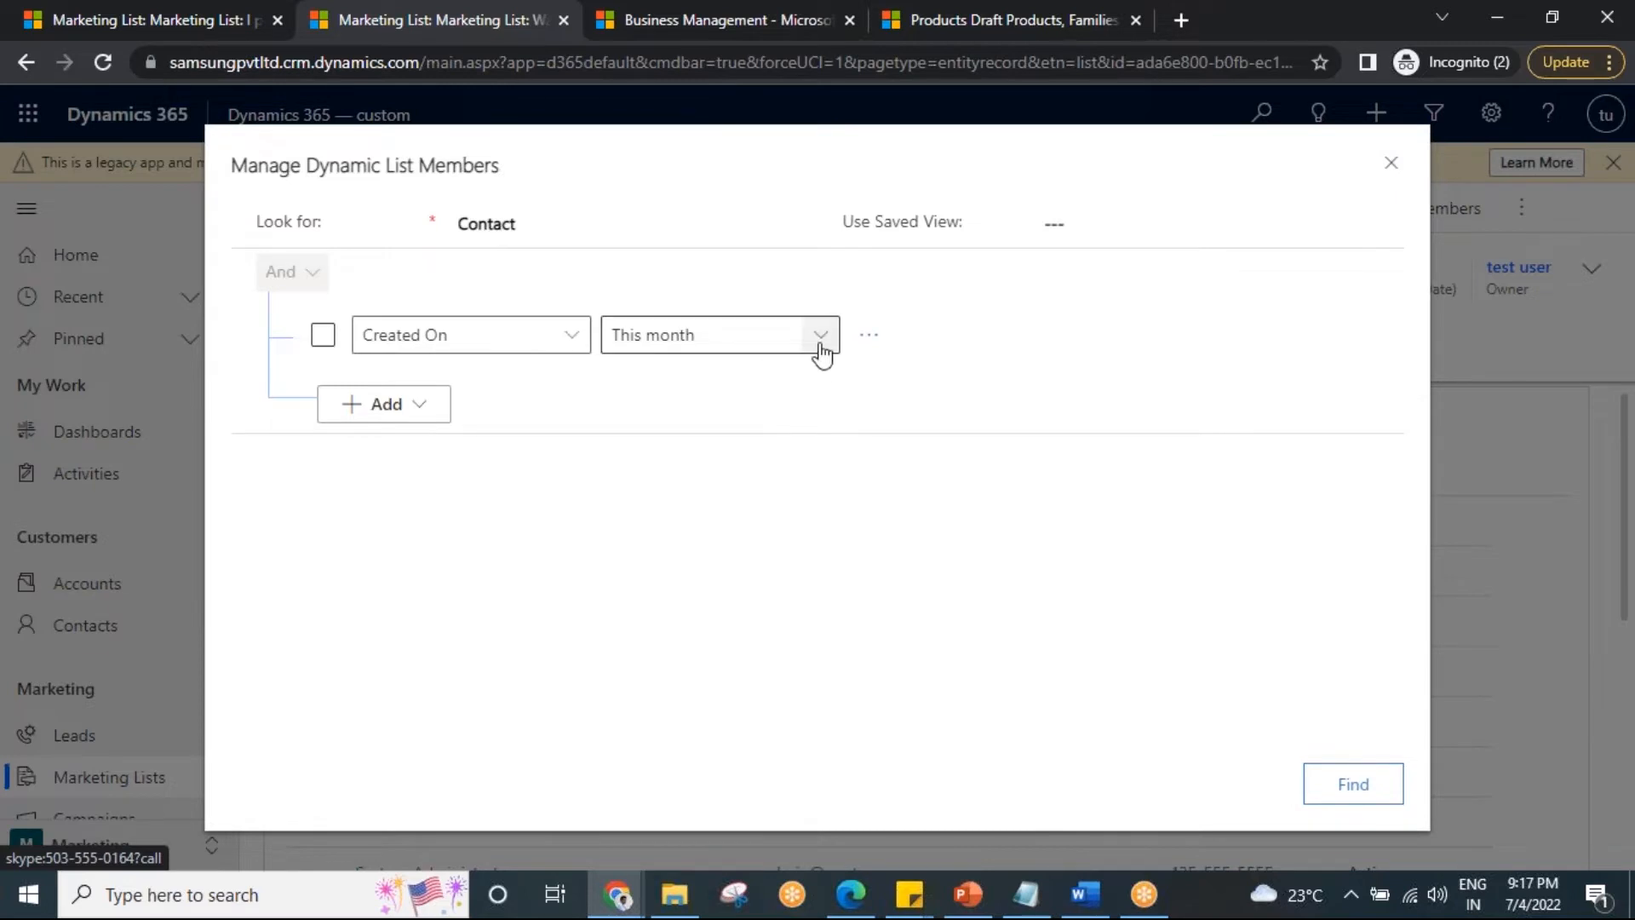
Set Created On to On or after June 30, 2022 and apply the query, yielding 3 members.
left_click(820, 340)
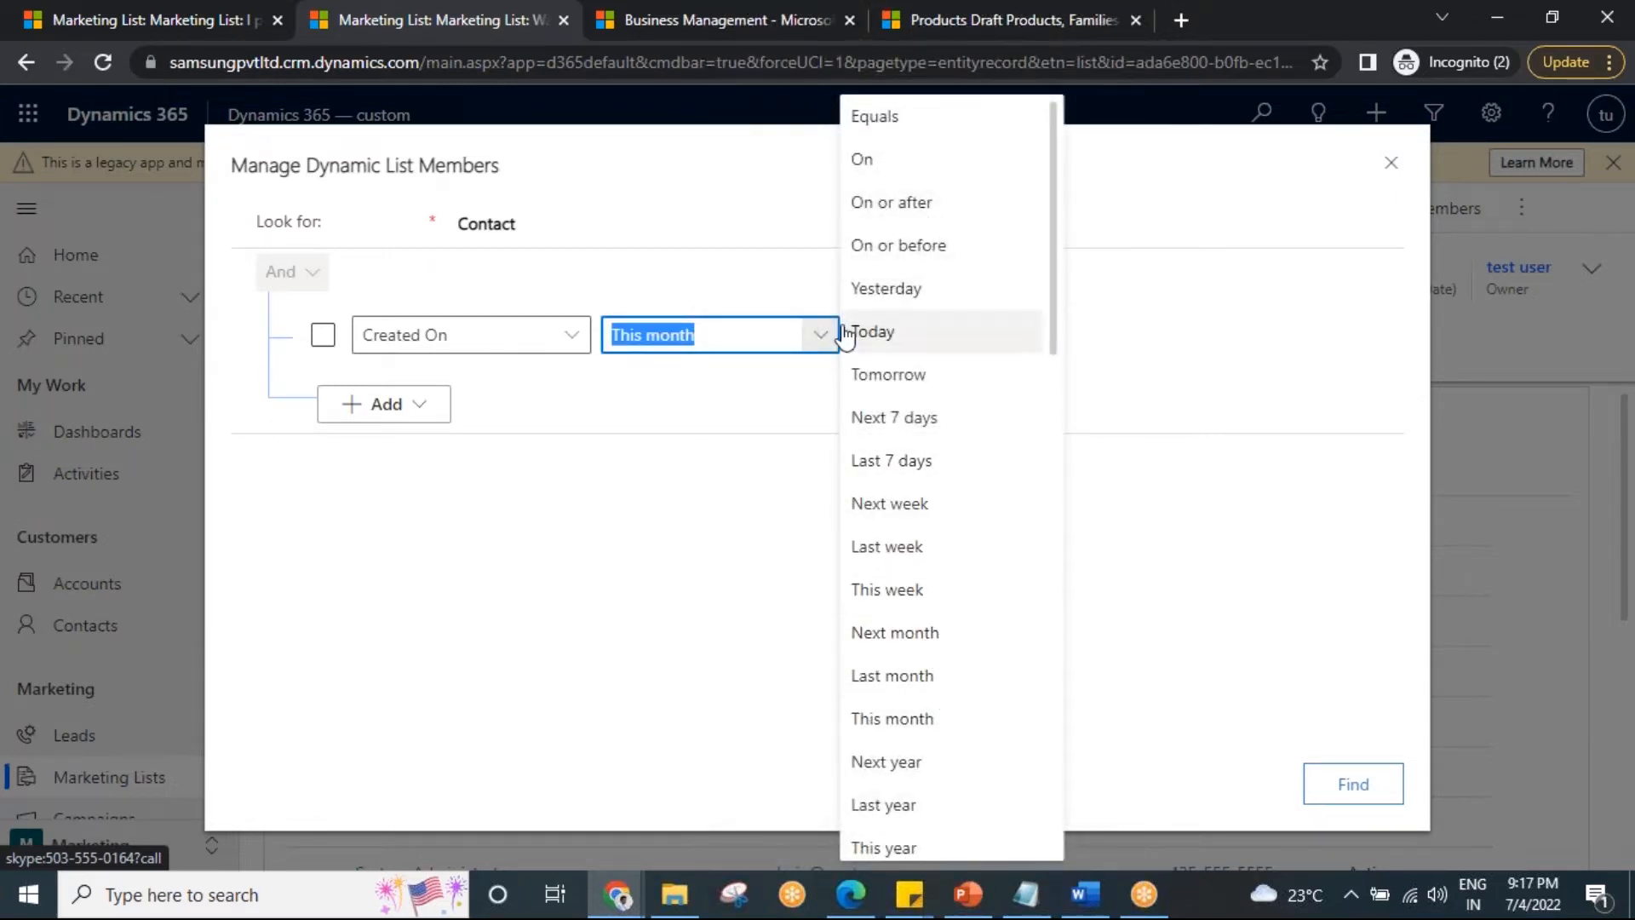
left_click(886, 204)
left_click(1065, 341)
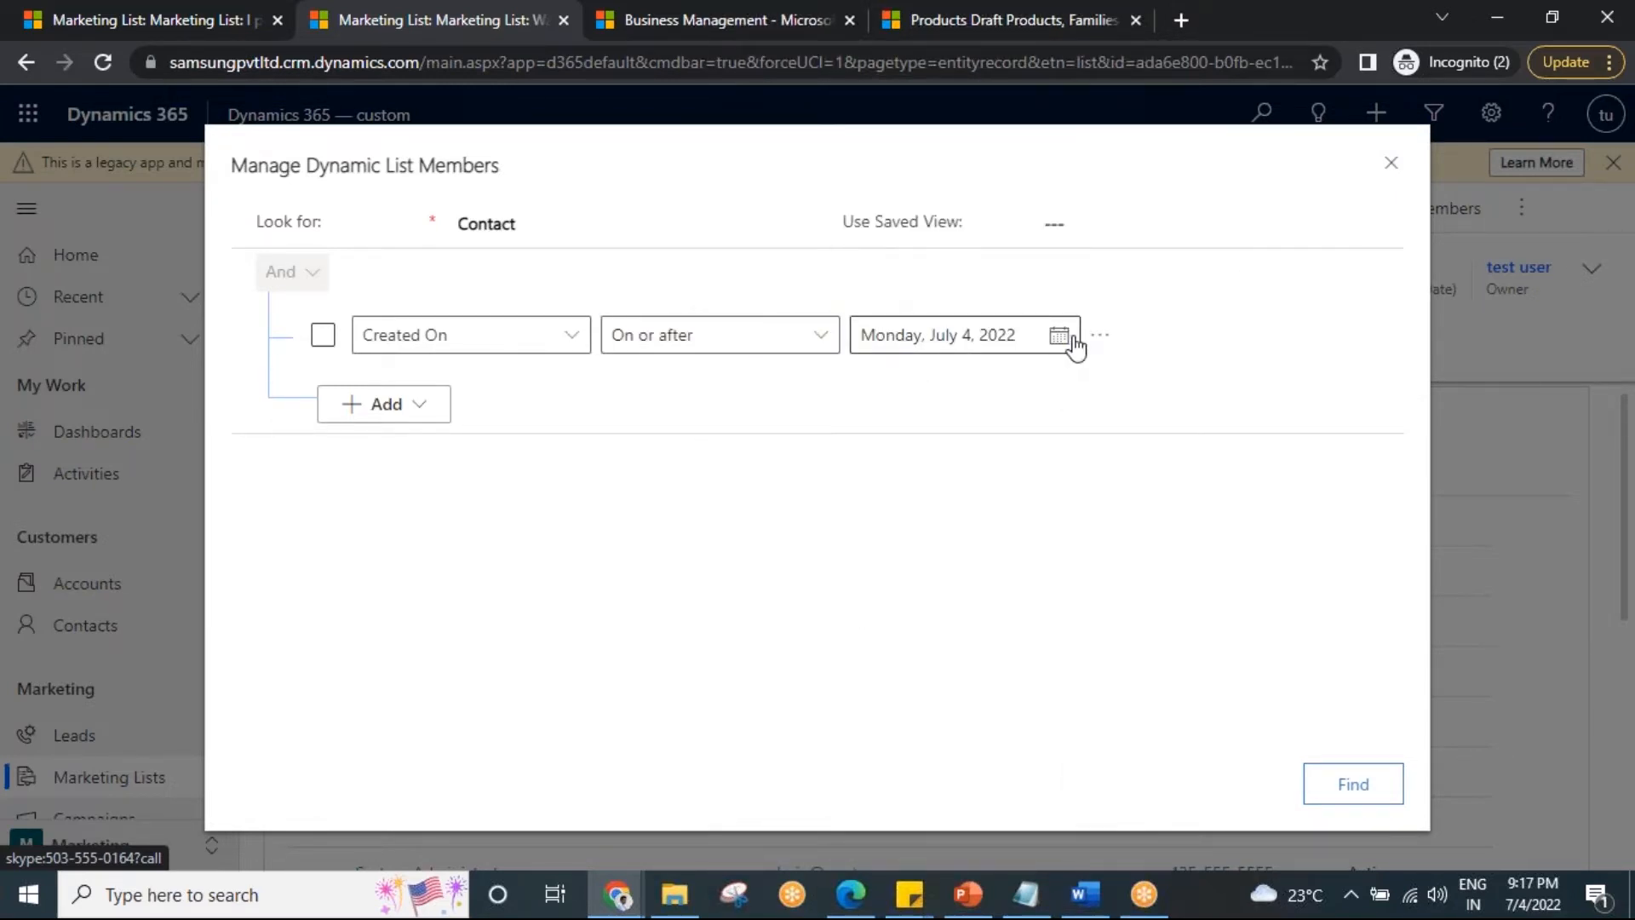
left_click(1049, 385)
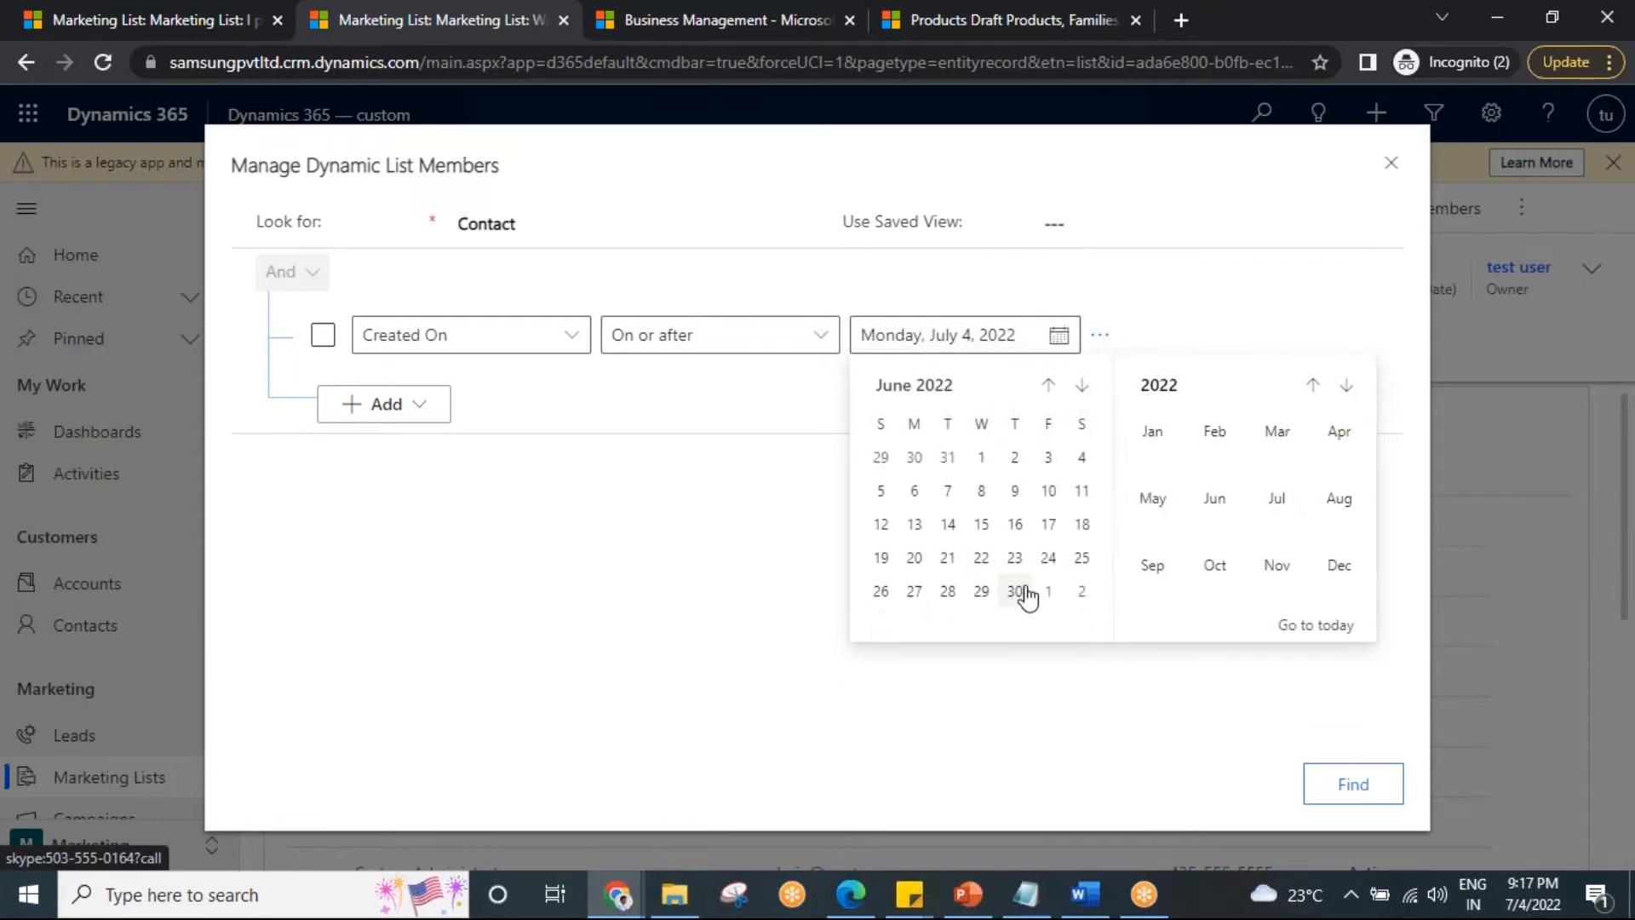
left_click(1022, 600)
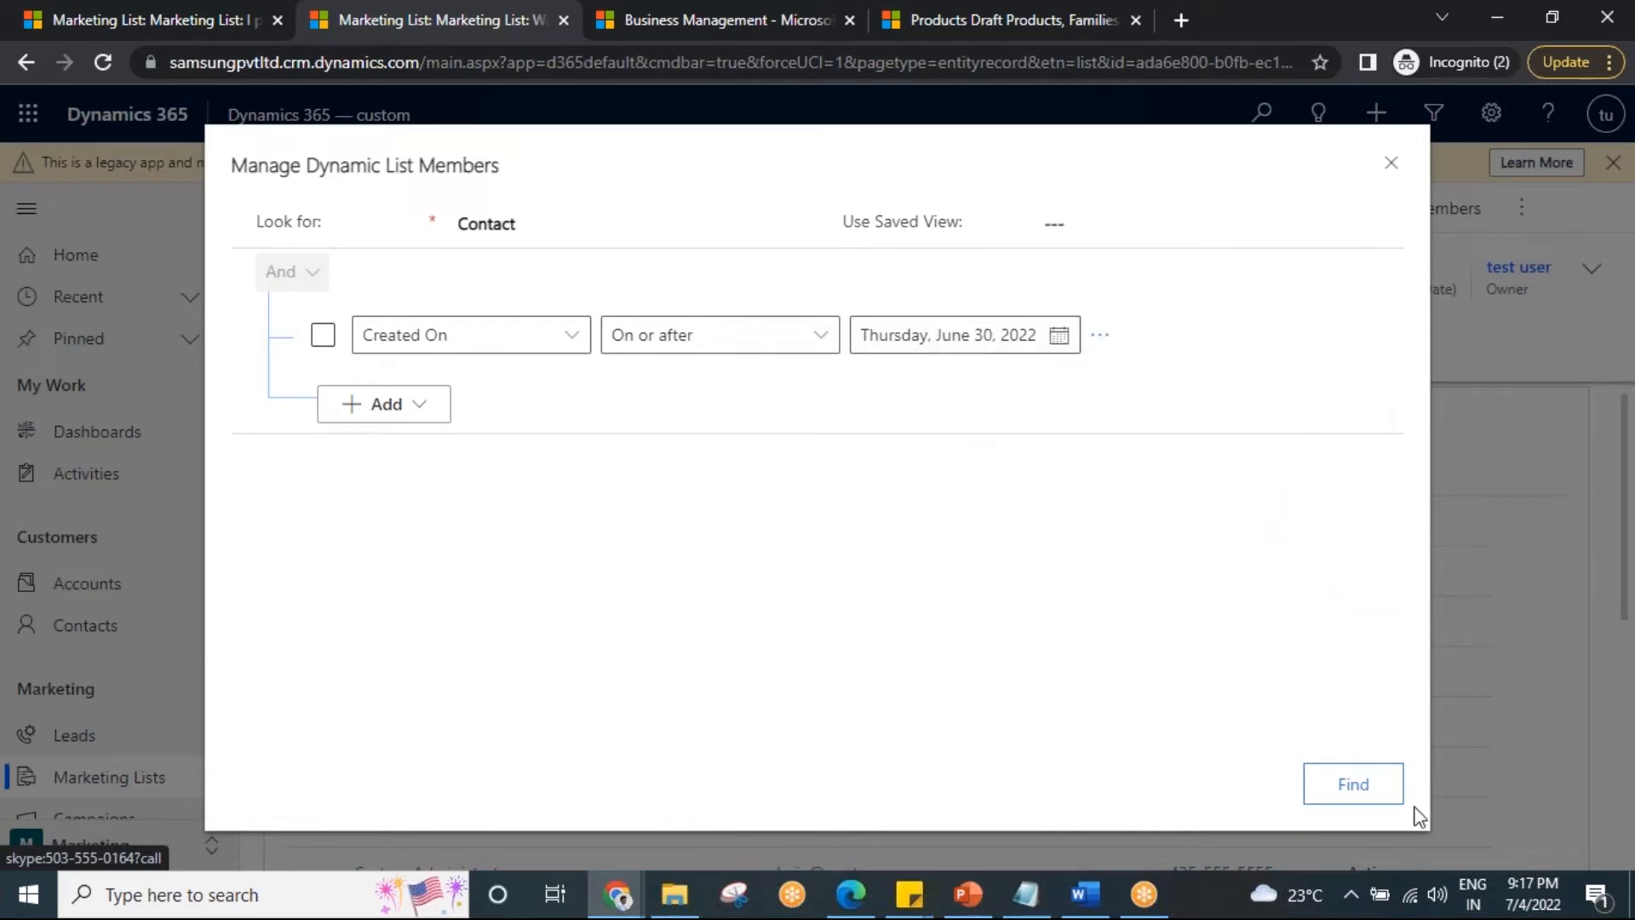
left_click(1388, 797)
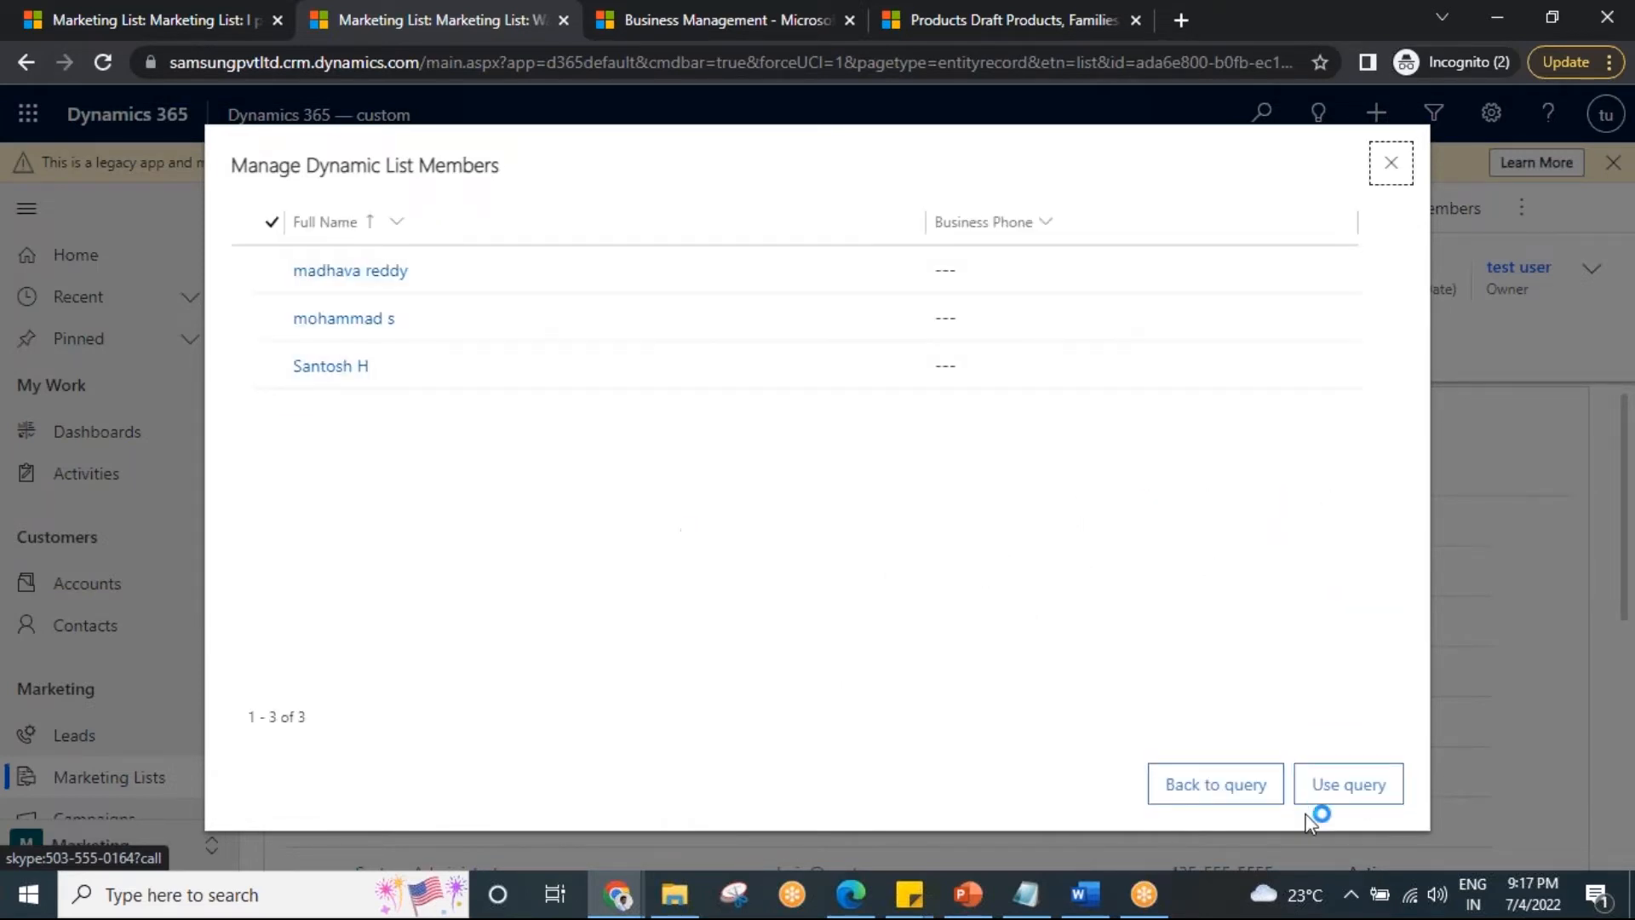
left_click(1333, 796)
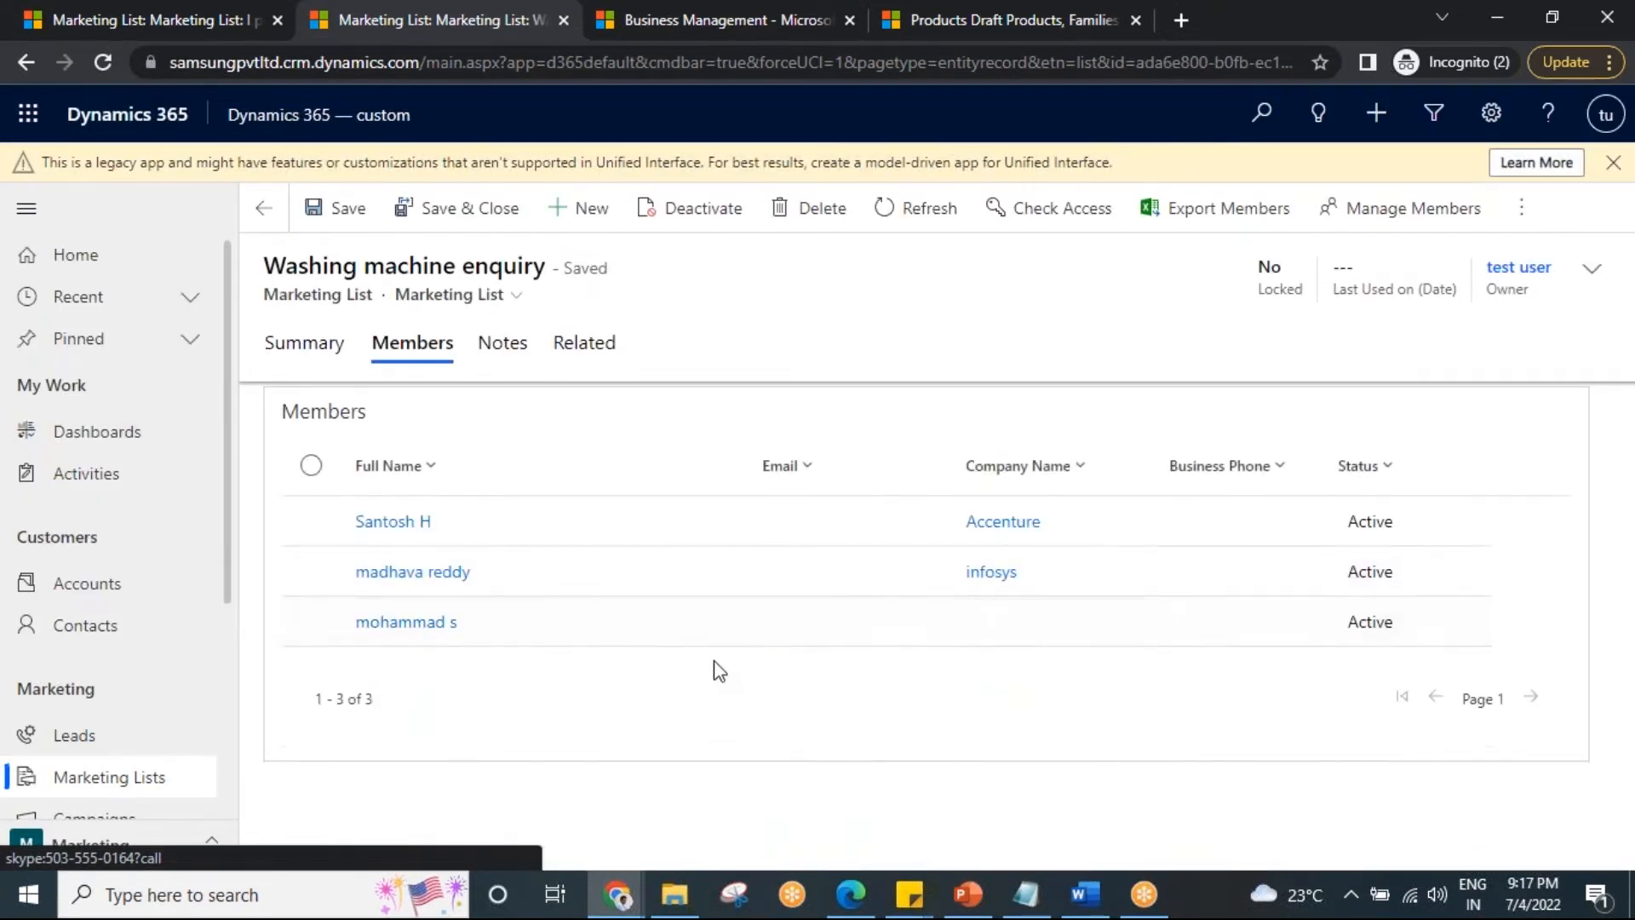
Reopen the member query, then view the I phone cust from hyd list's lead members.
left_click(1436, 210)
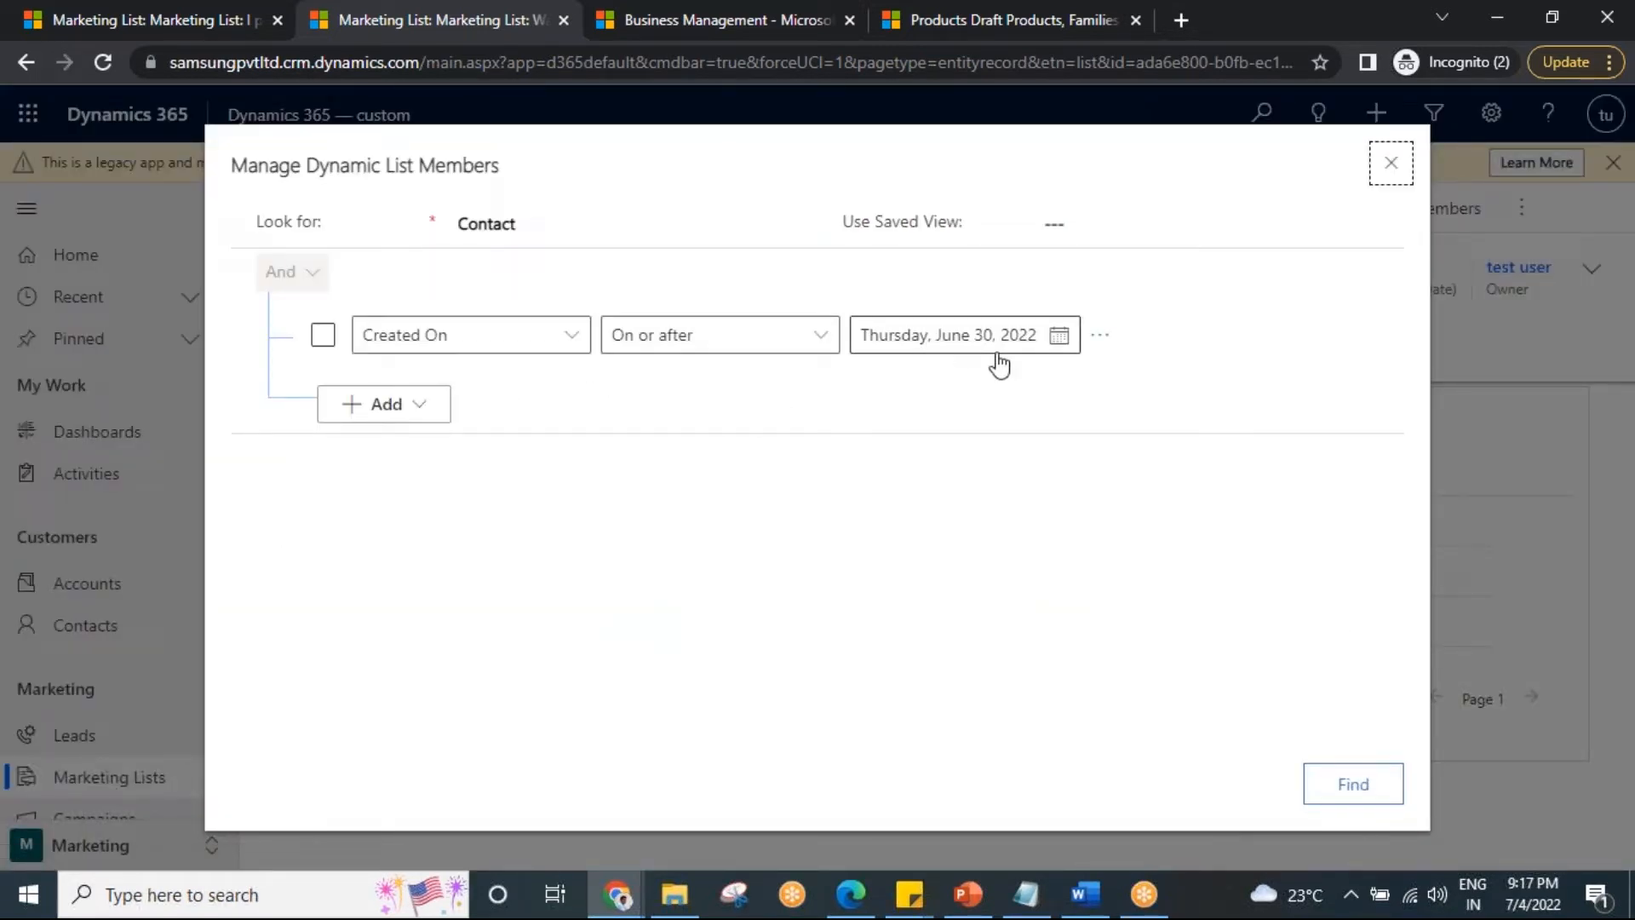
left_click(162, 10)
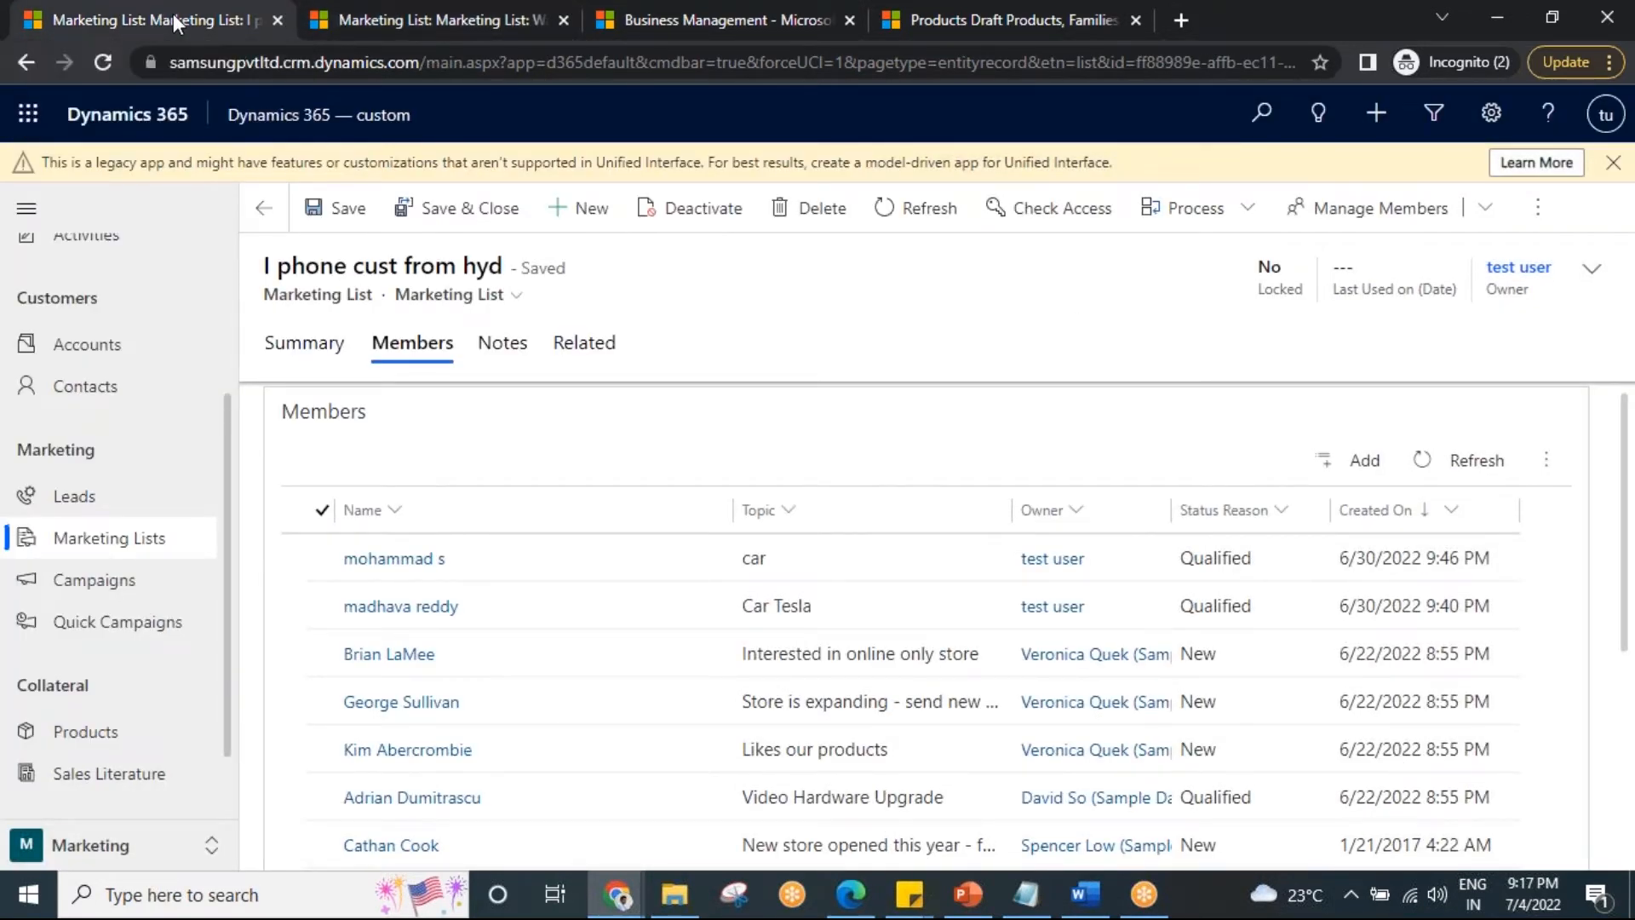
Open Contacts and rerun the Washing machine enquiry member query.
left_click(90, 386)
left_click(354, 24)
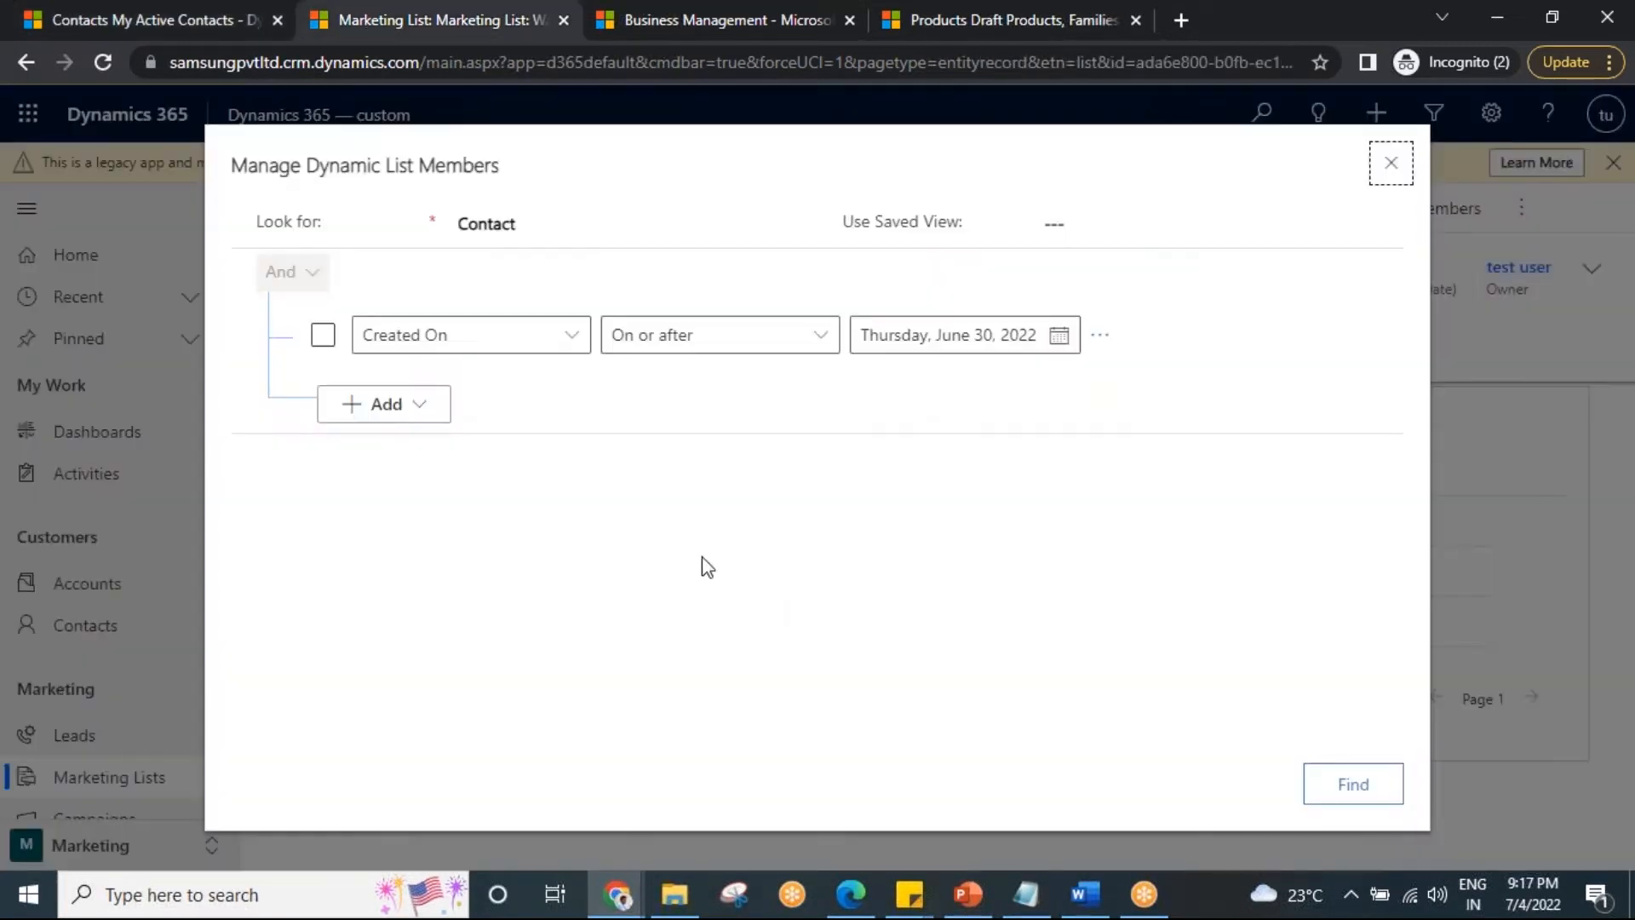
left_click(1372, 792)
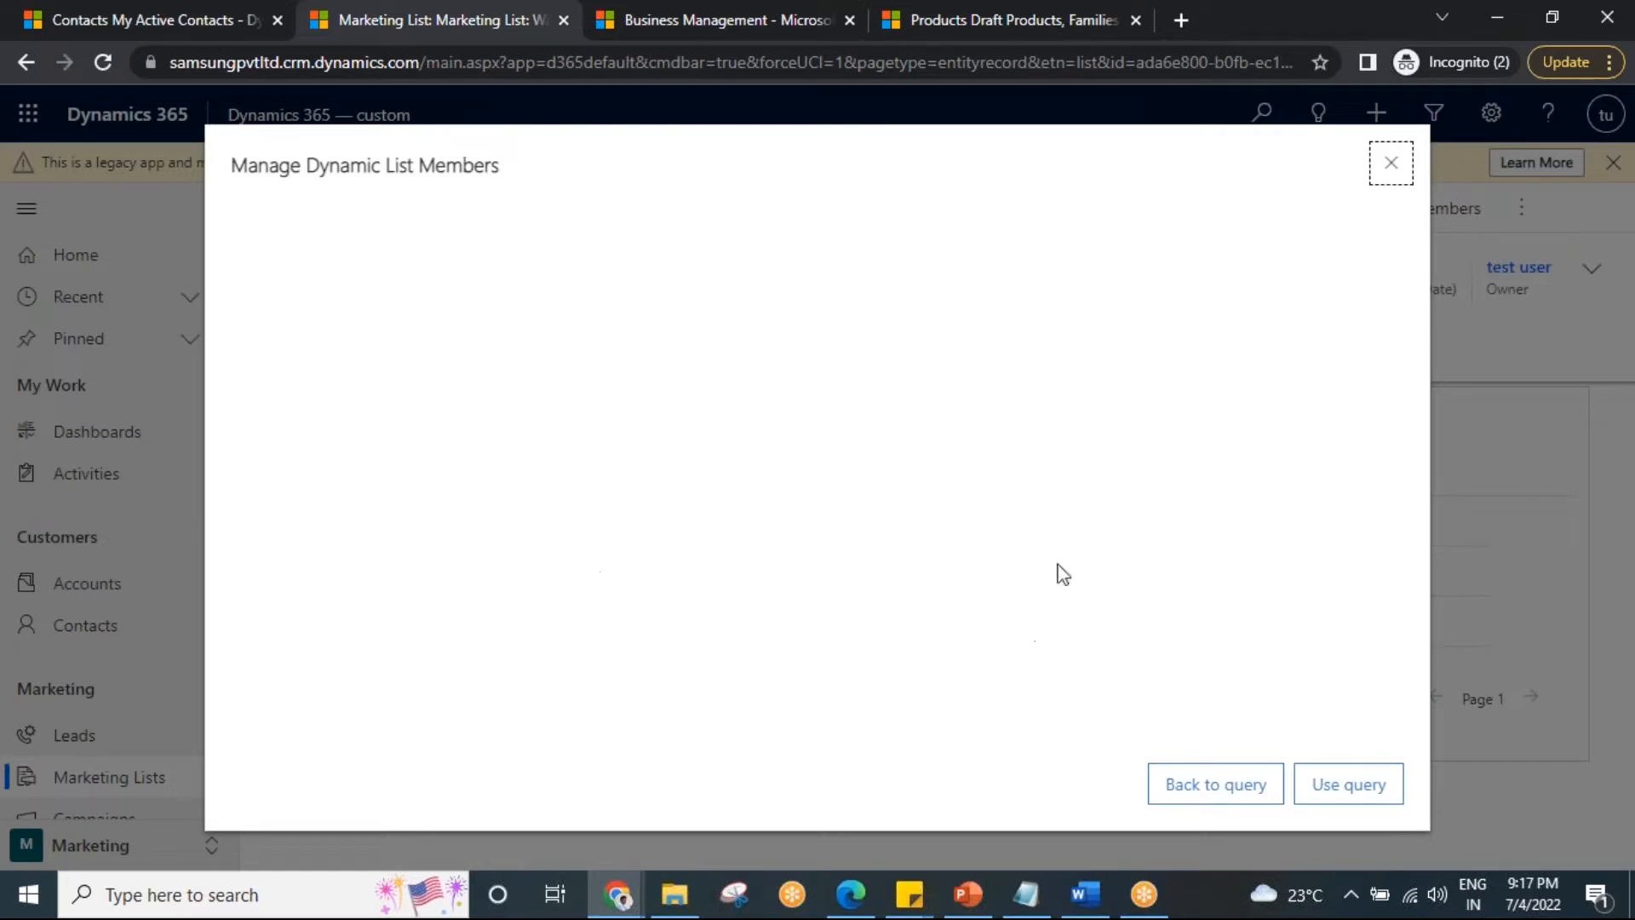
Create and save a new contact with first name test and last name Account 56.
left_click(158, 17)
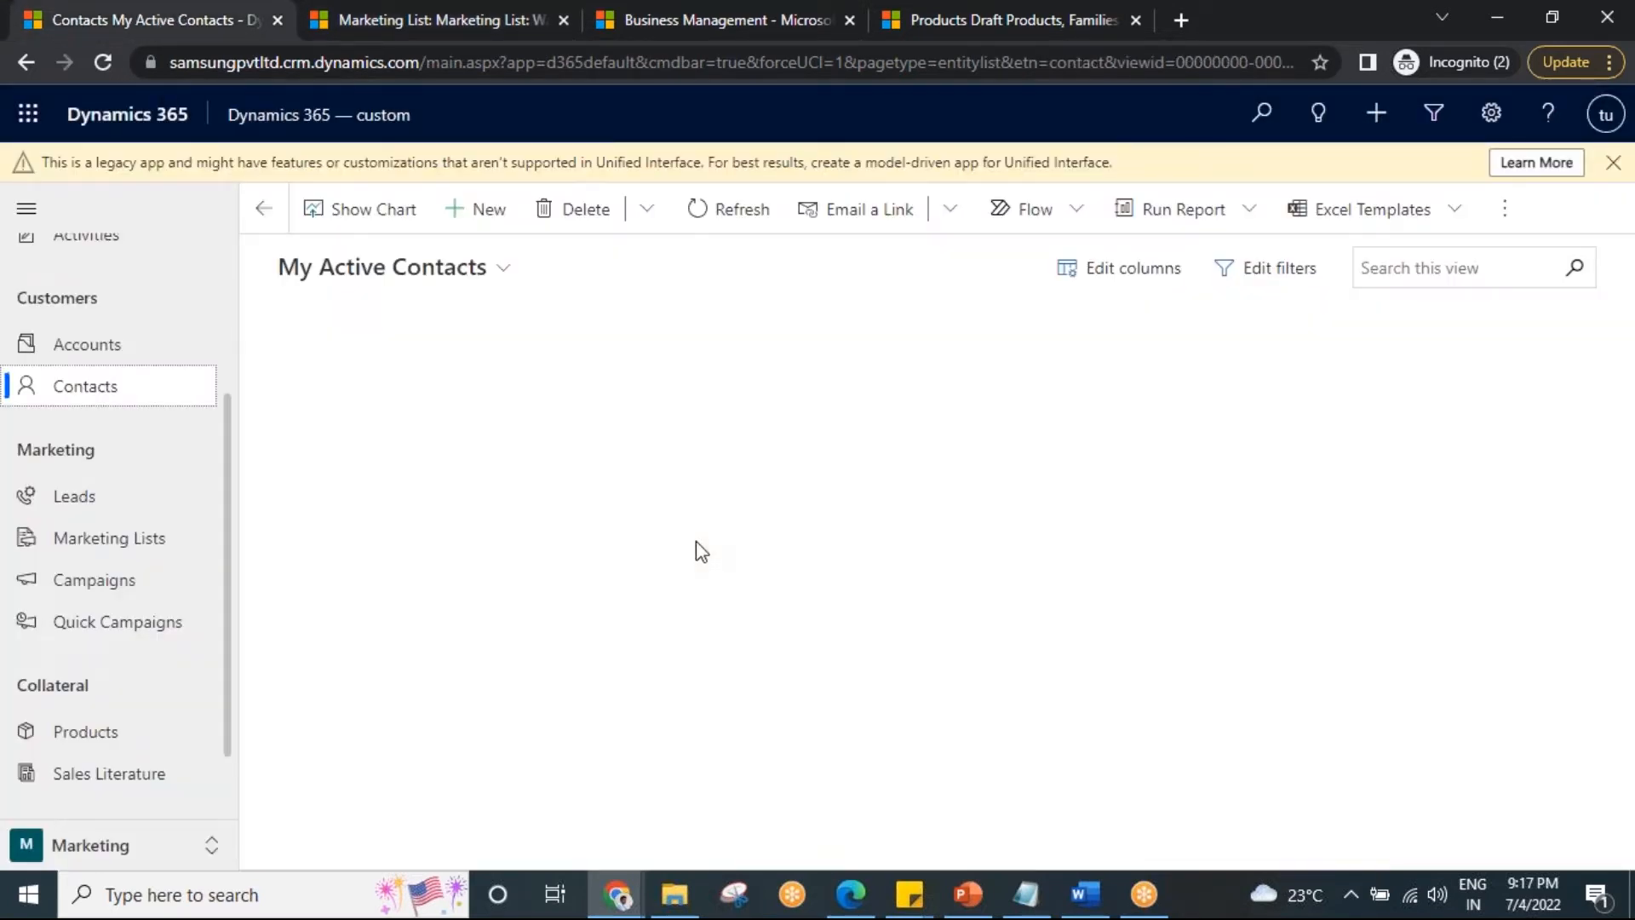
left_click(477, 213)
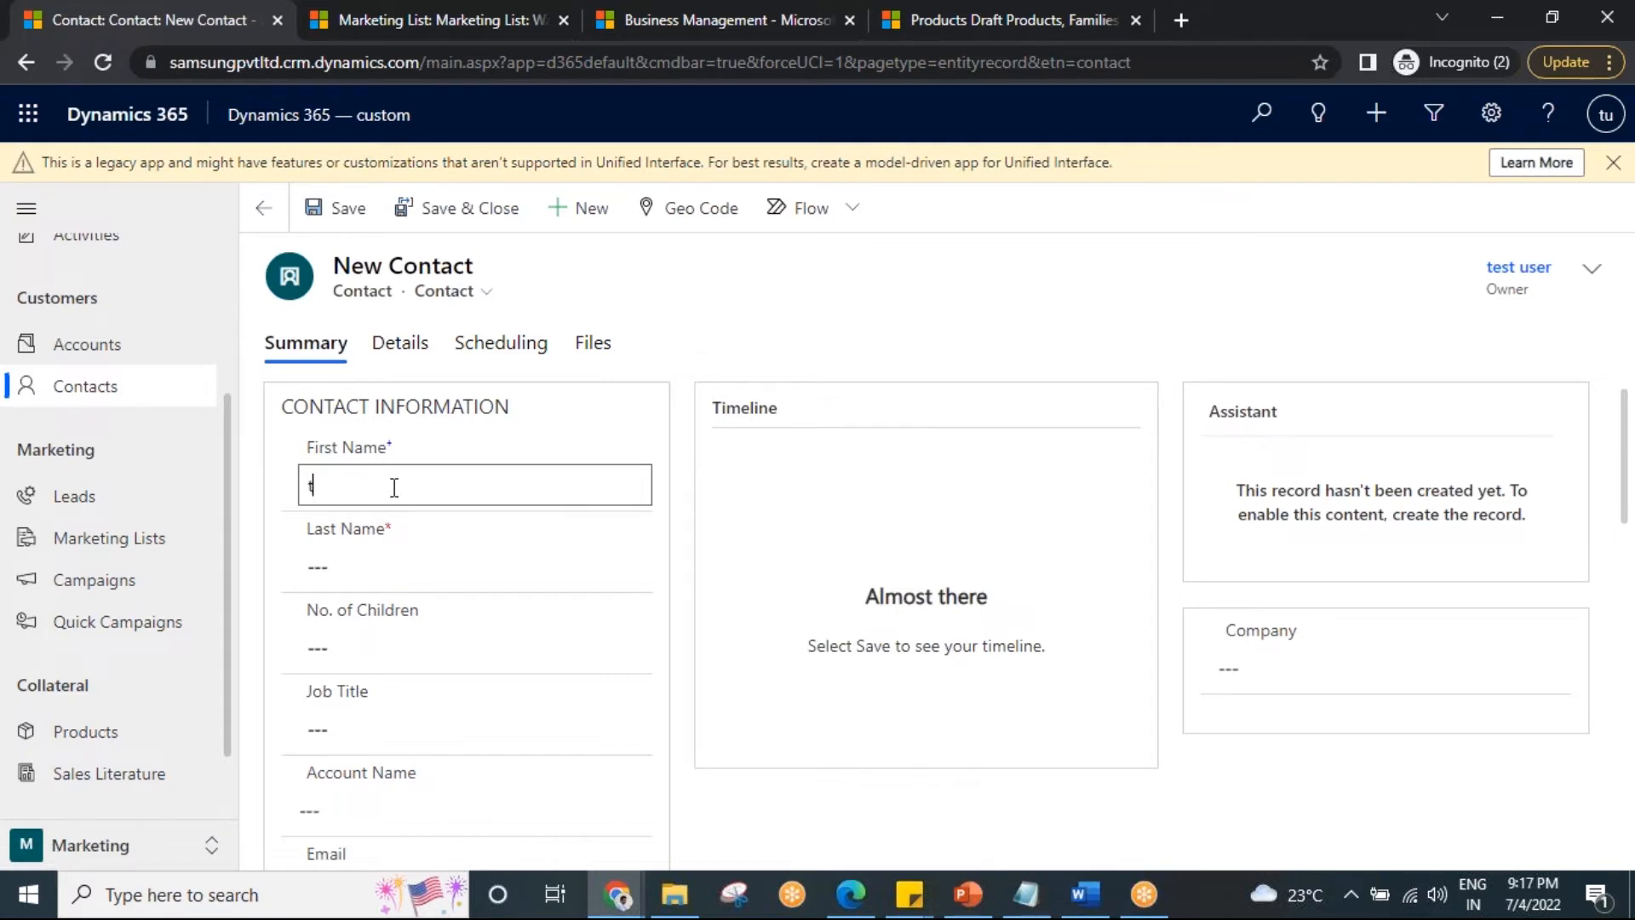
left_click(374, 556)
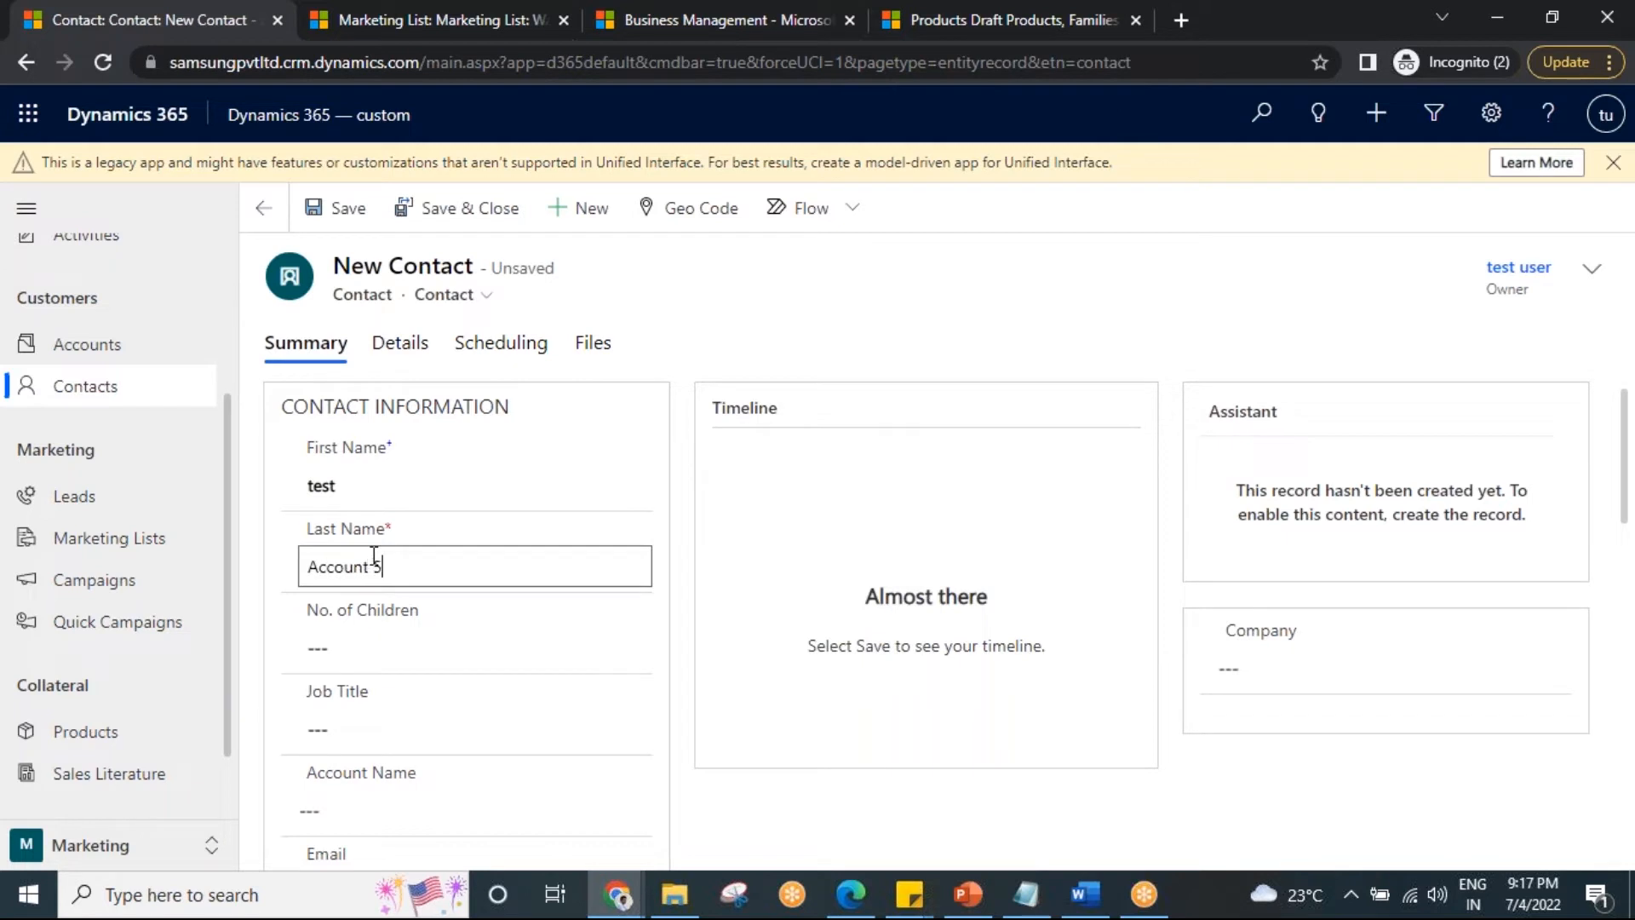
left_click(330, 208)
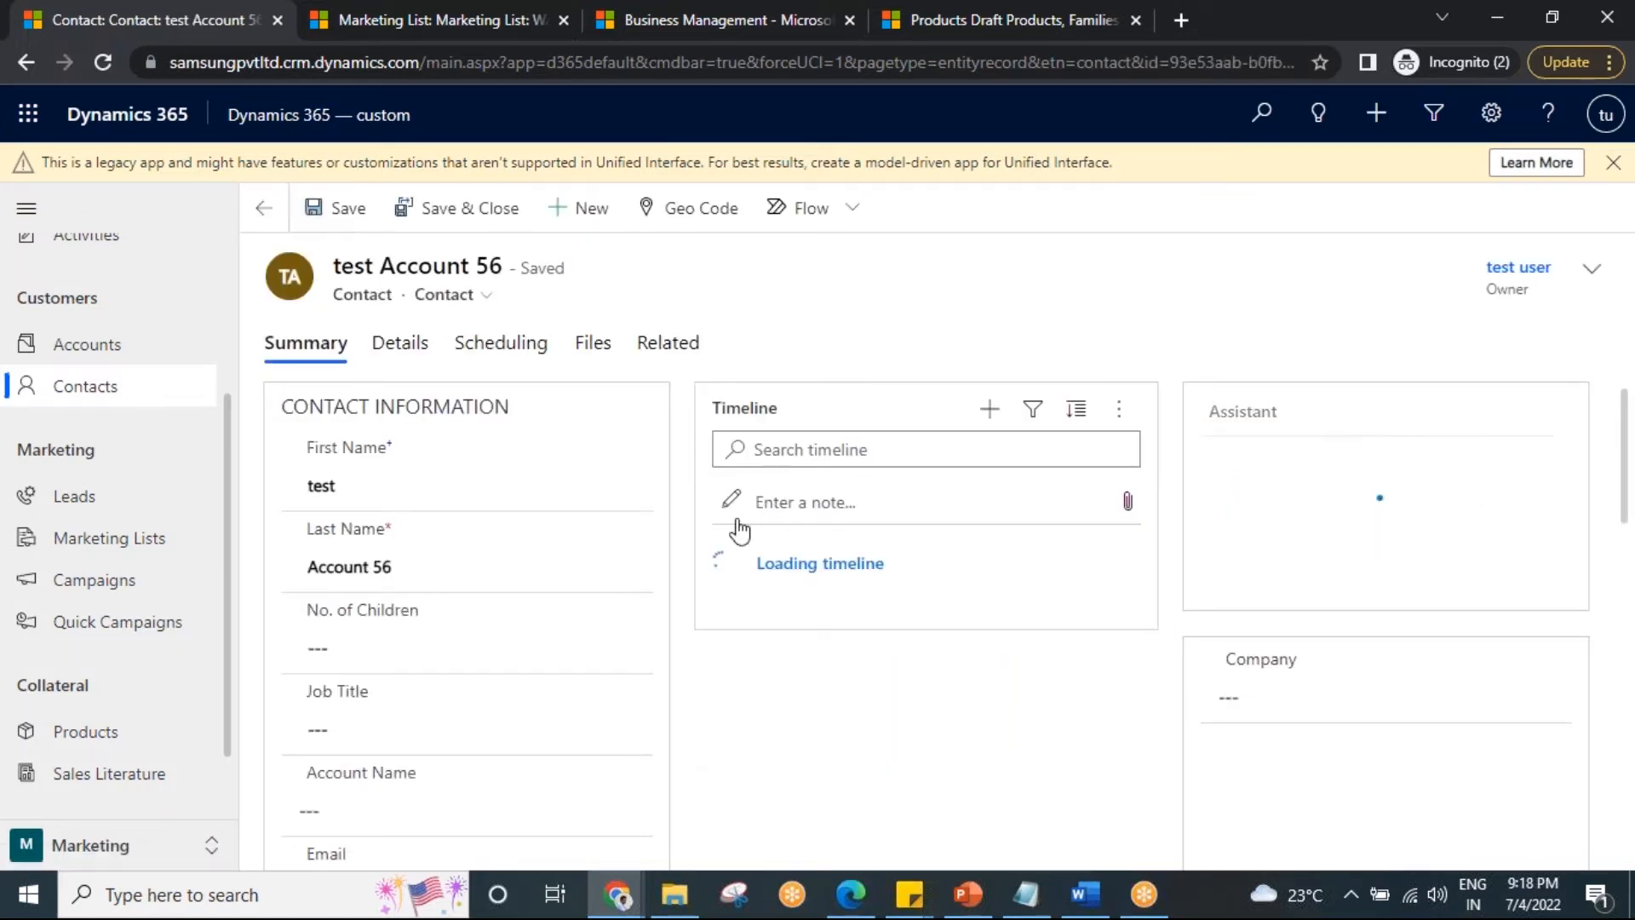
left_click(427, 19)
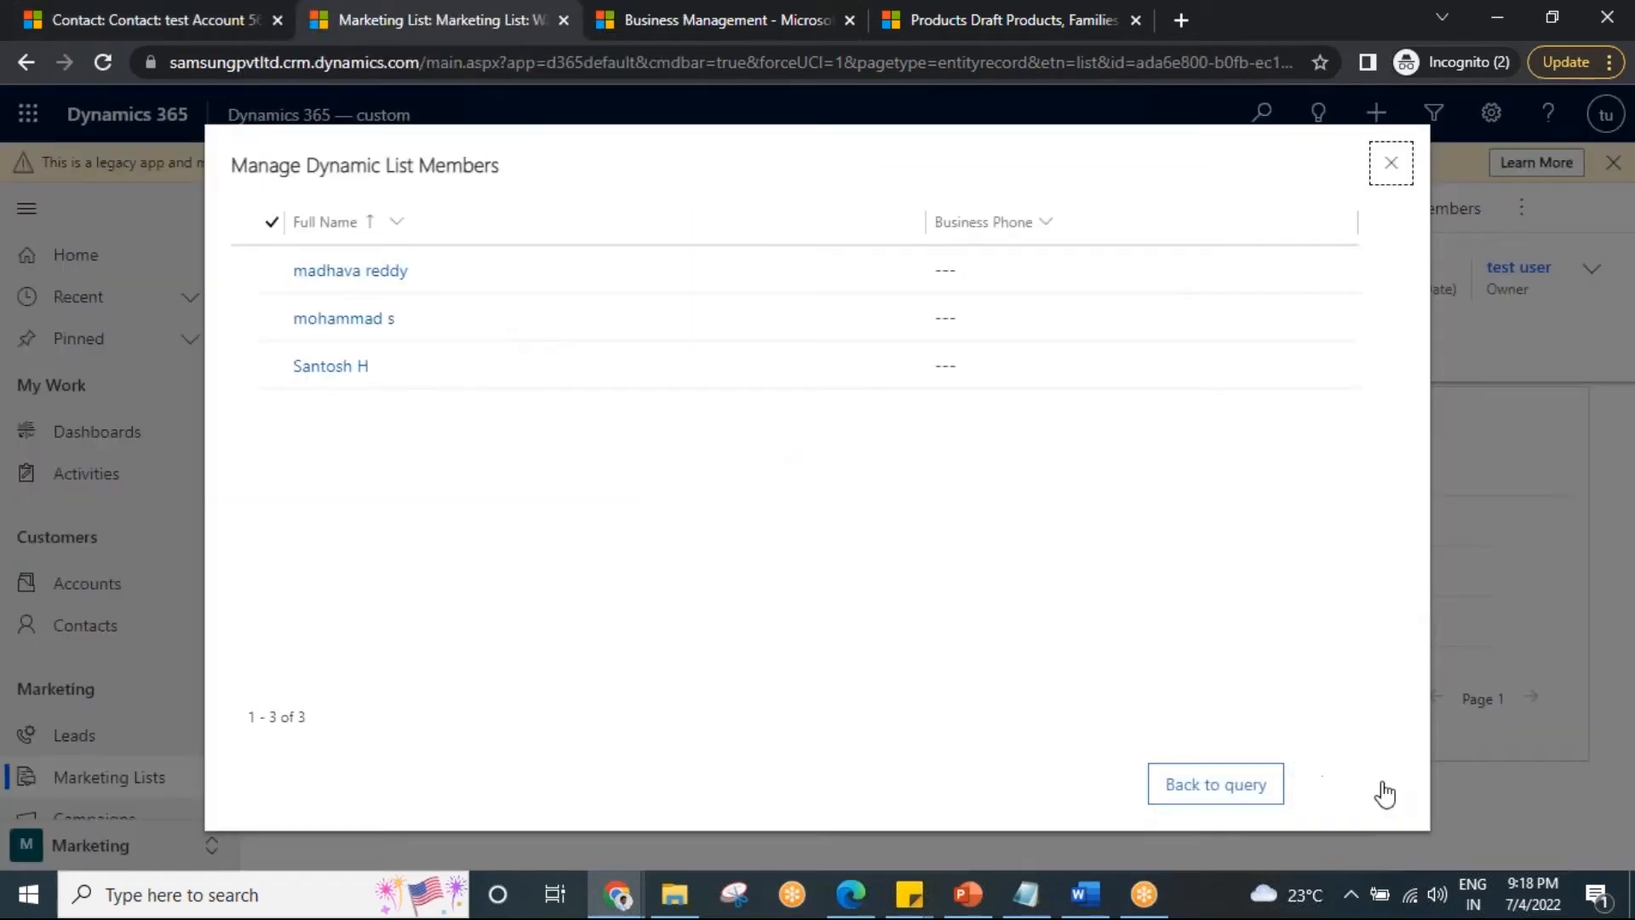
Reapply the query and refresh the list so its Members show 4 contacts, including test Account 56.
left_click(1367, 787)
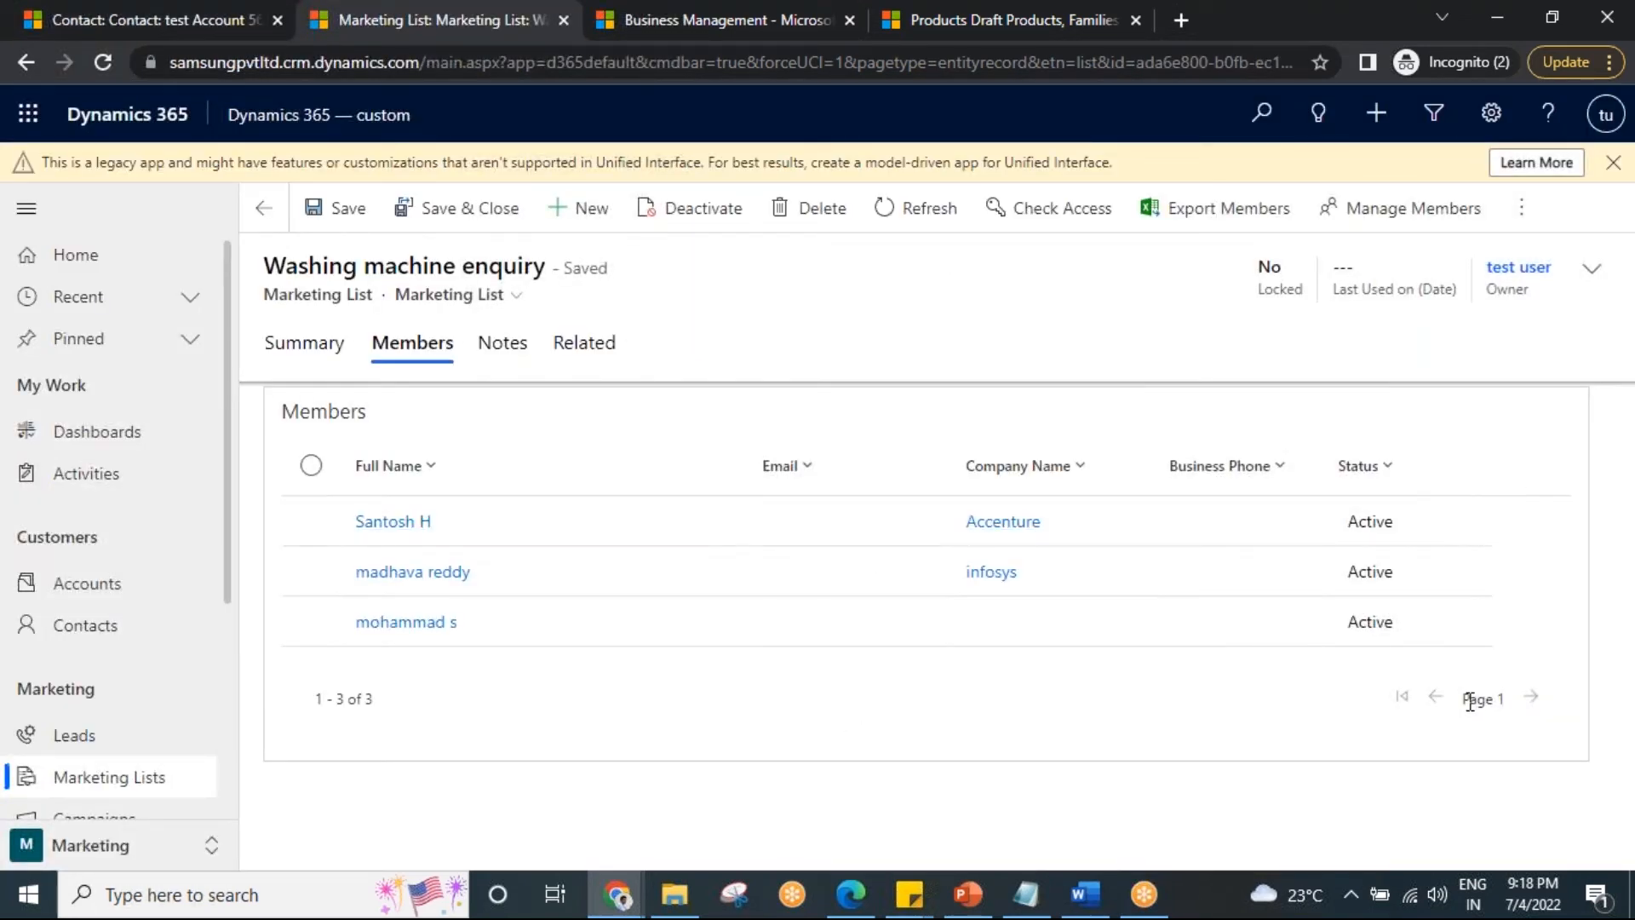
left_click(928, 208)
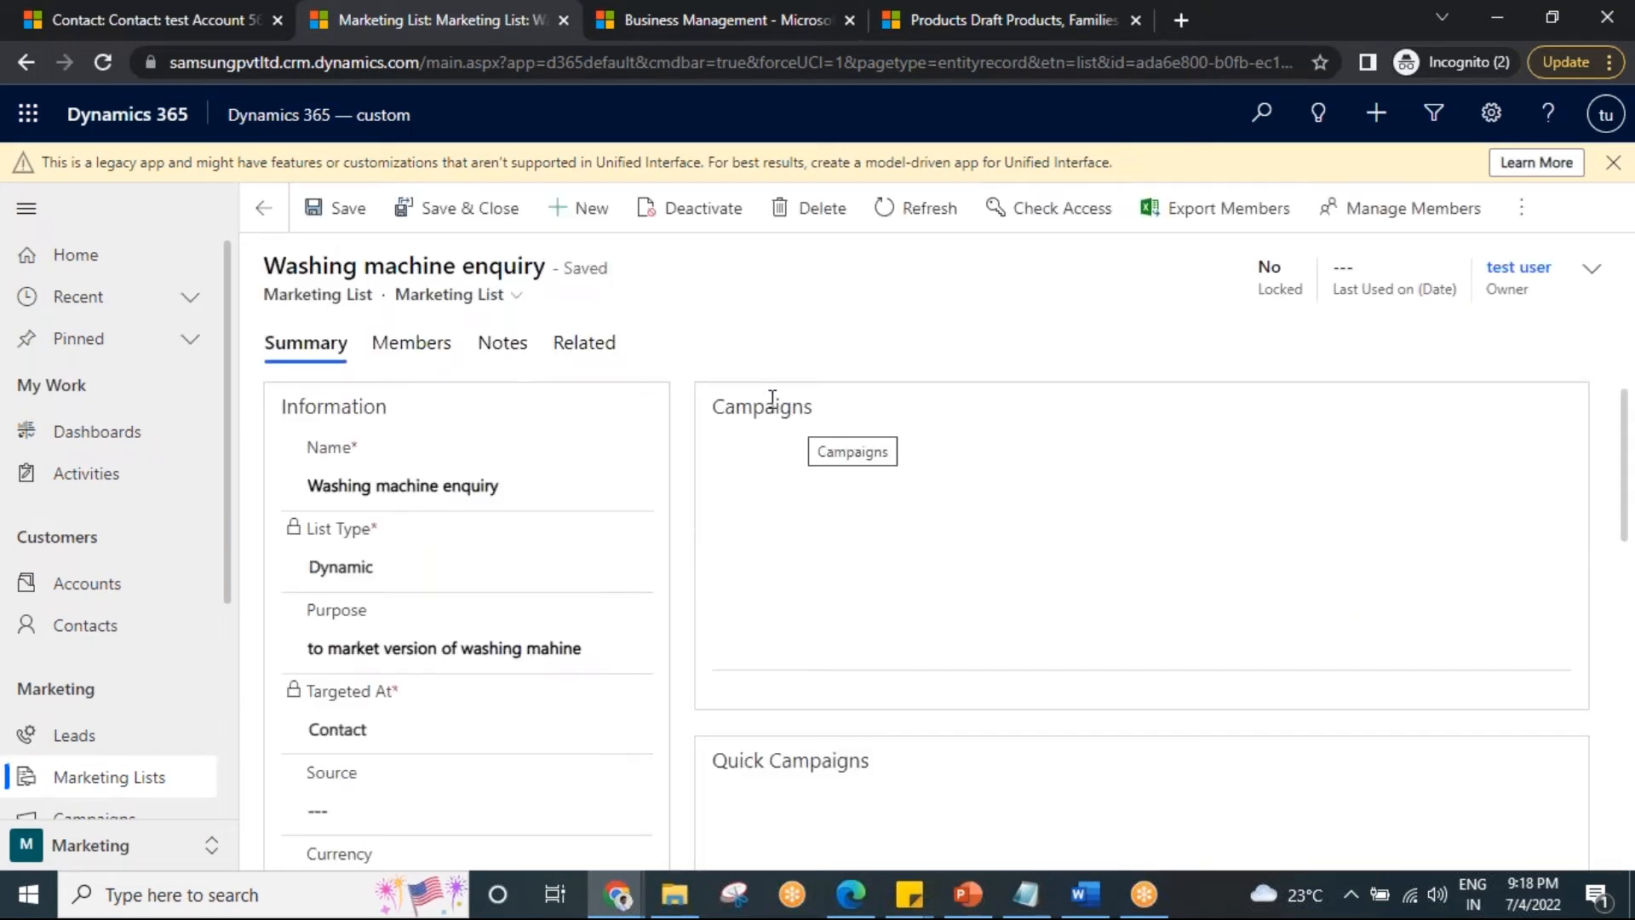
left_click(410, 341)
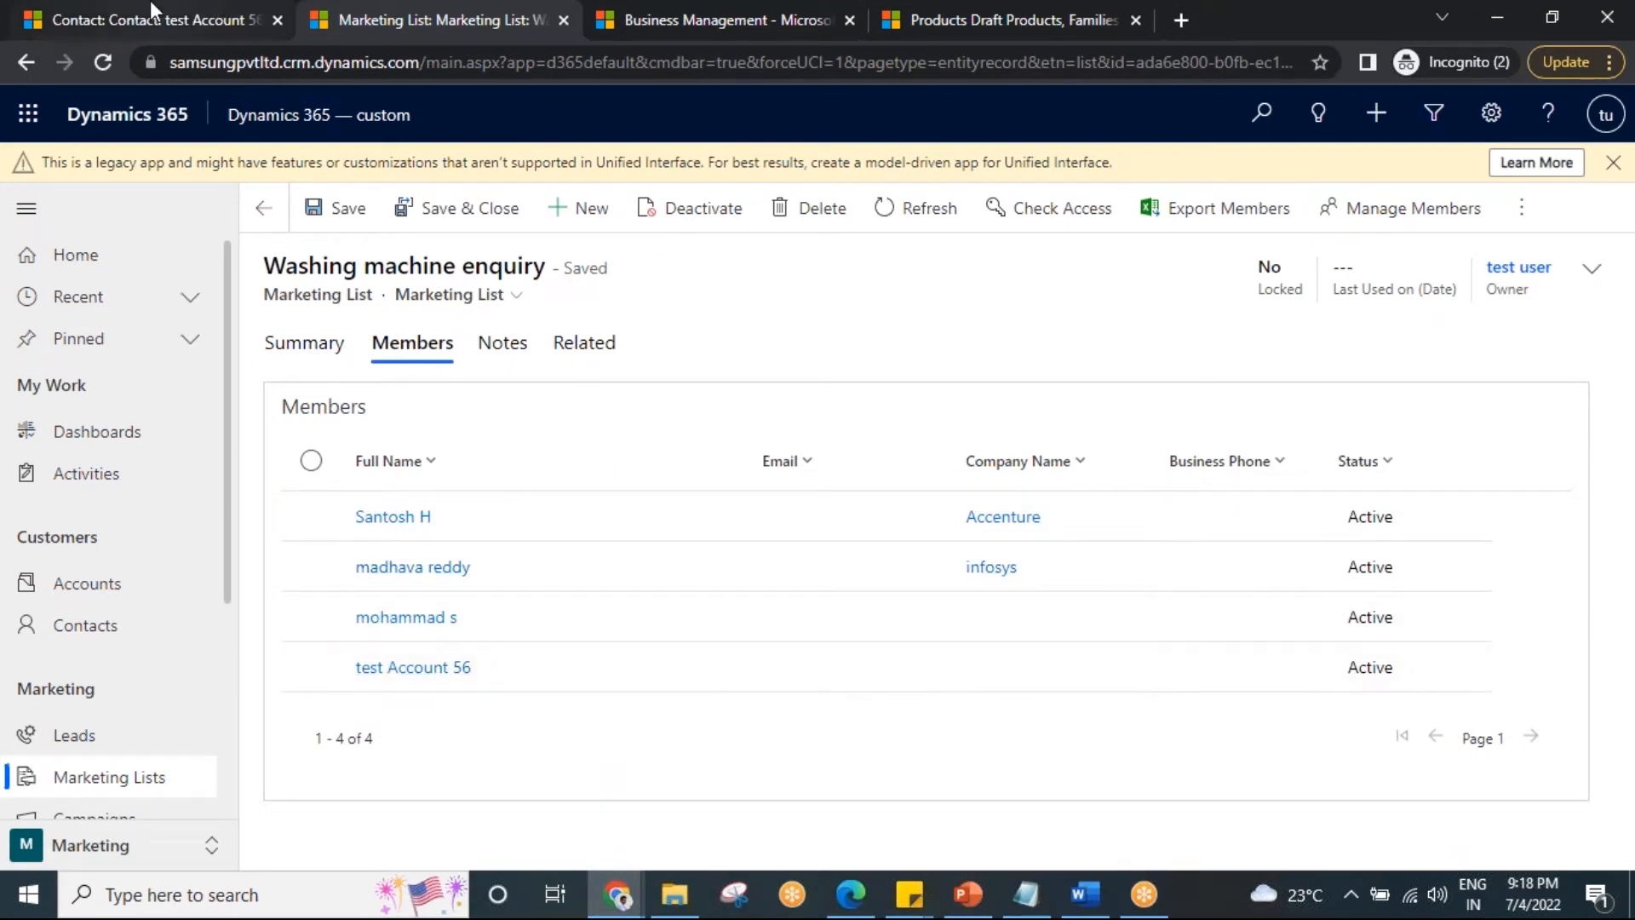
left_click(146, 18)
left_click(366, 18)
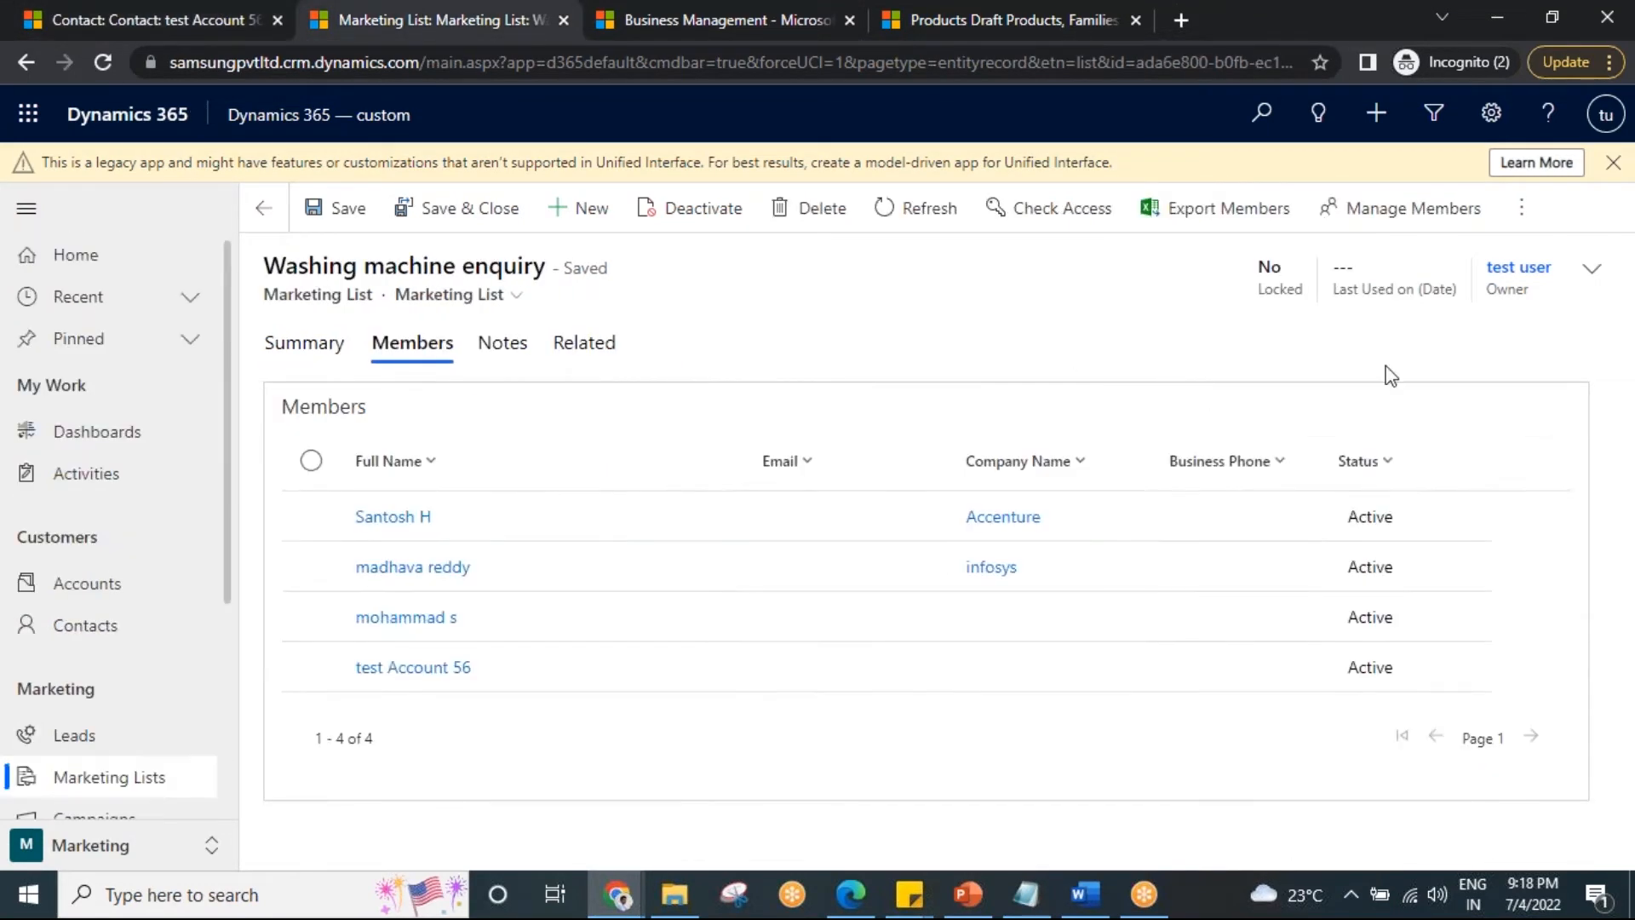
left_click(1391, 205)
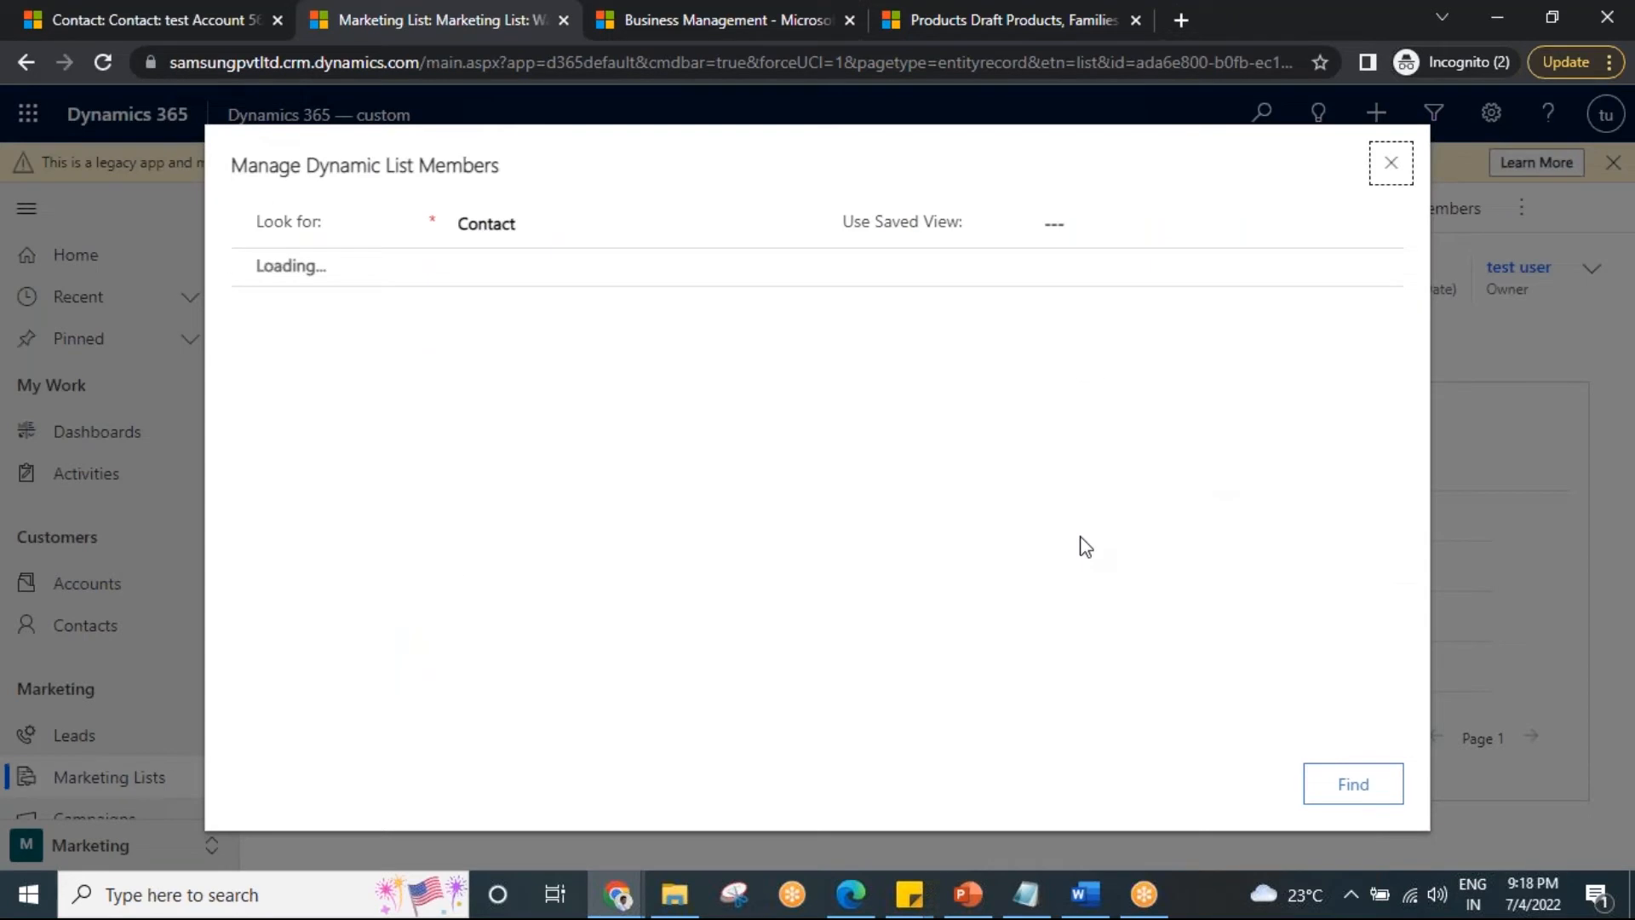
Close the member query and open the I phone cust from hyd list's Members.
left_click(1392, 163)
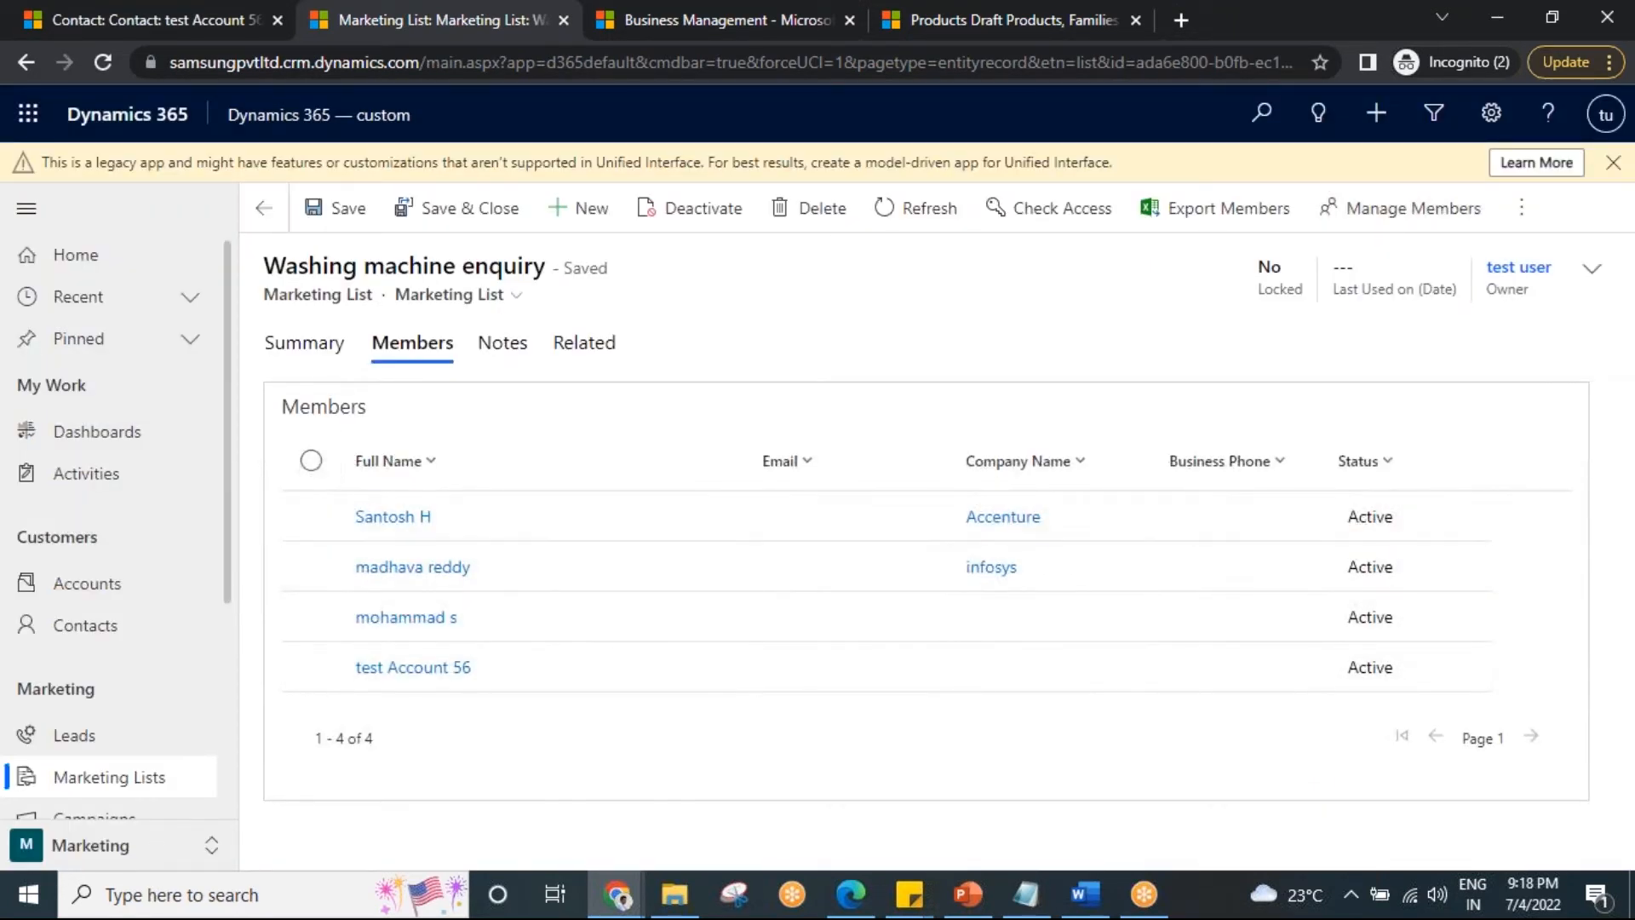
left_click(164, 5)
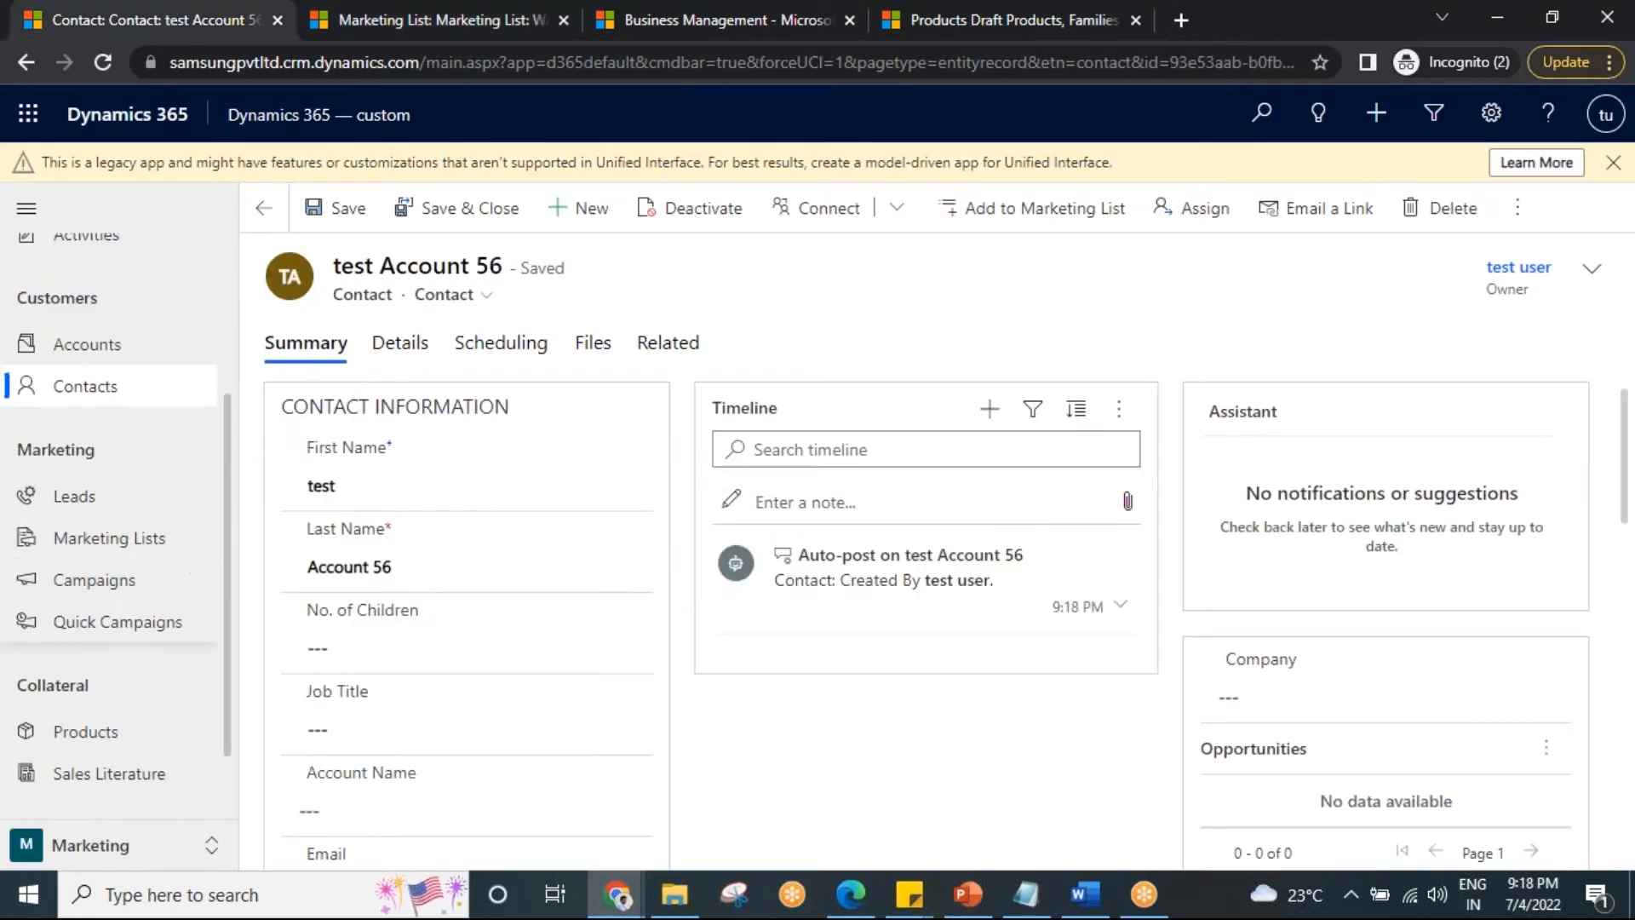
scroll(123, 519, "down", 1)
left_click(109, 453)
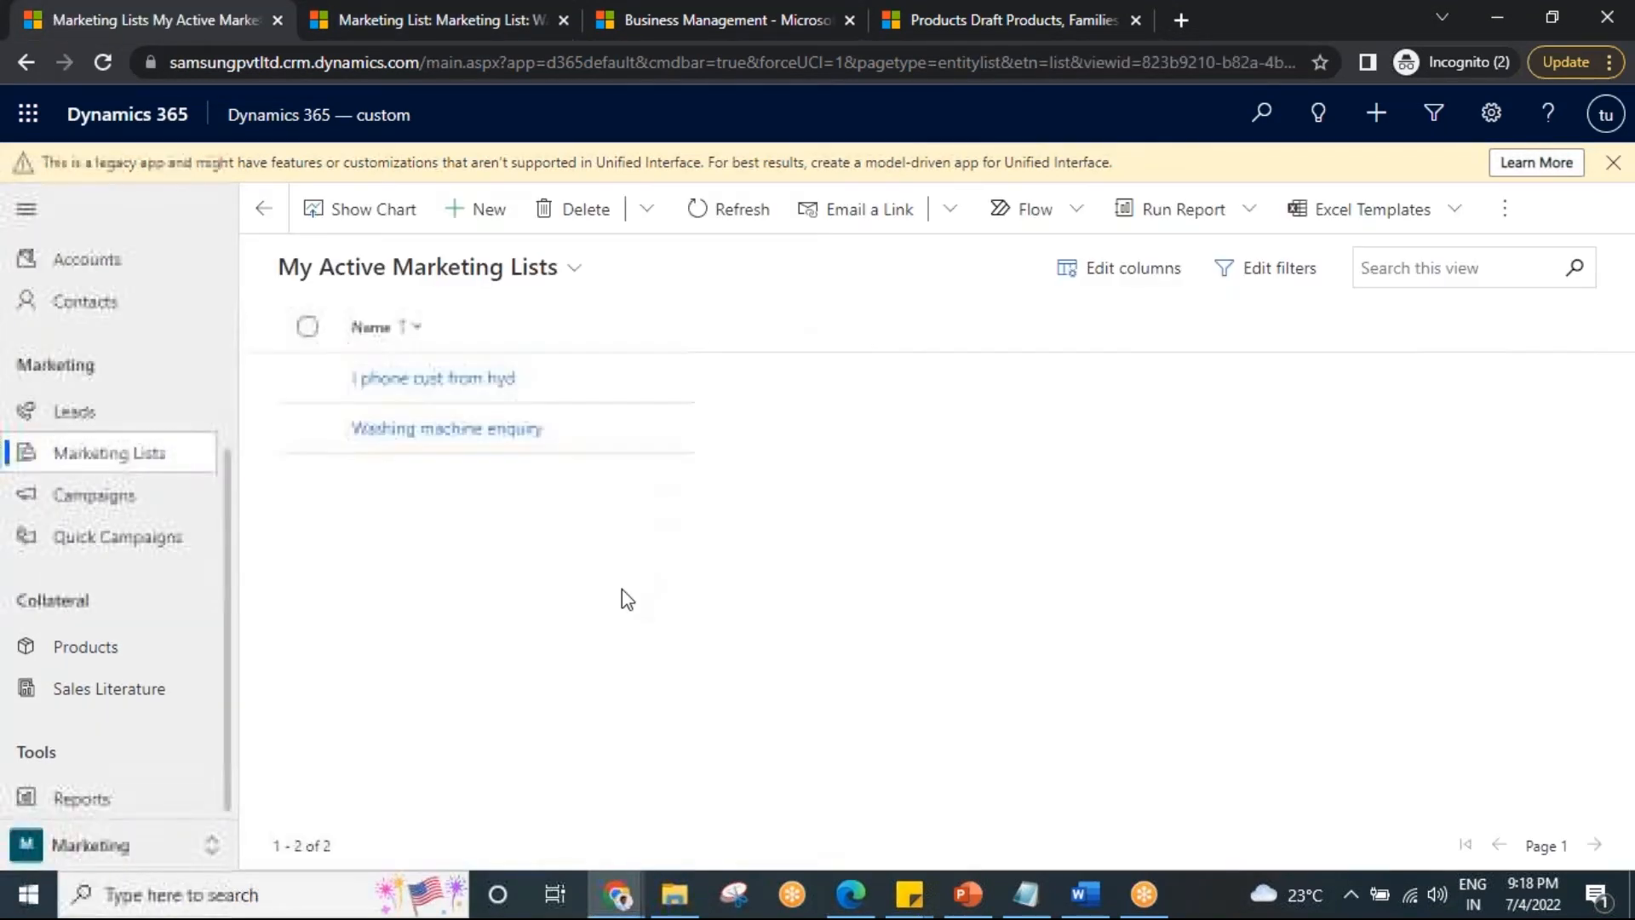
left_click(582, 383)
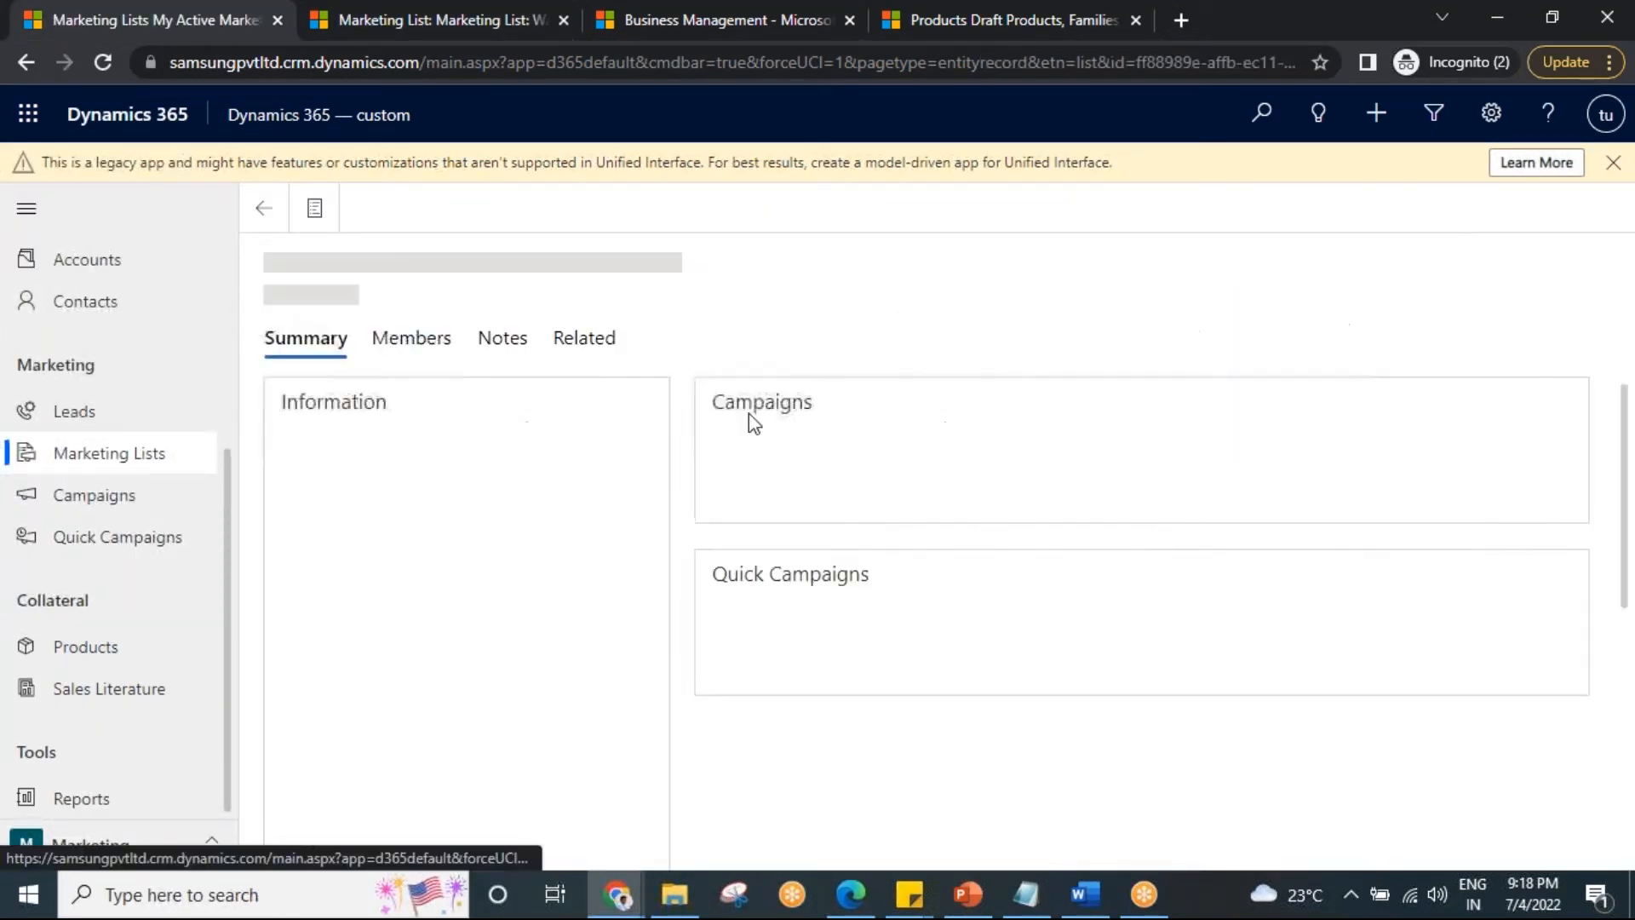
left_click(426, 354)
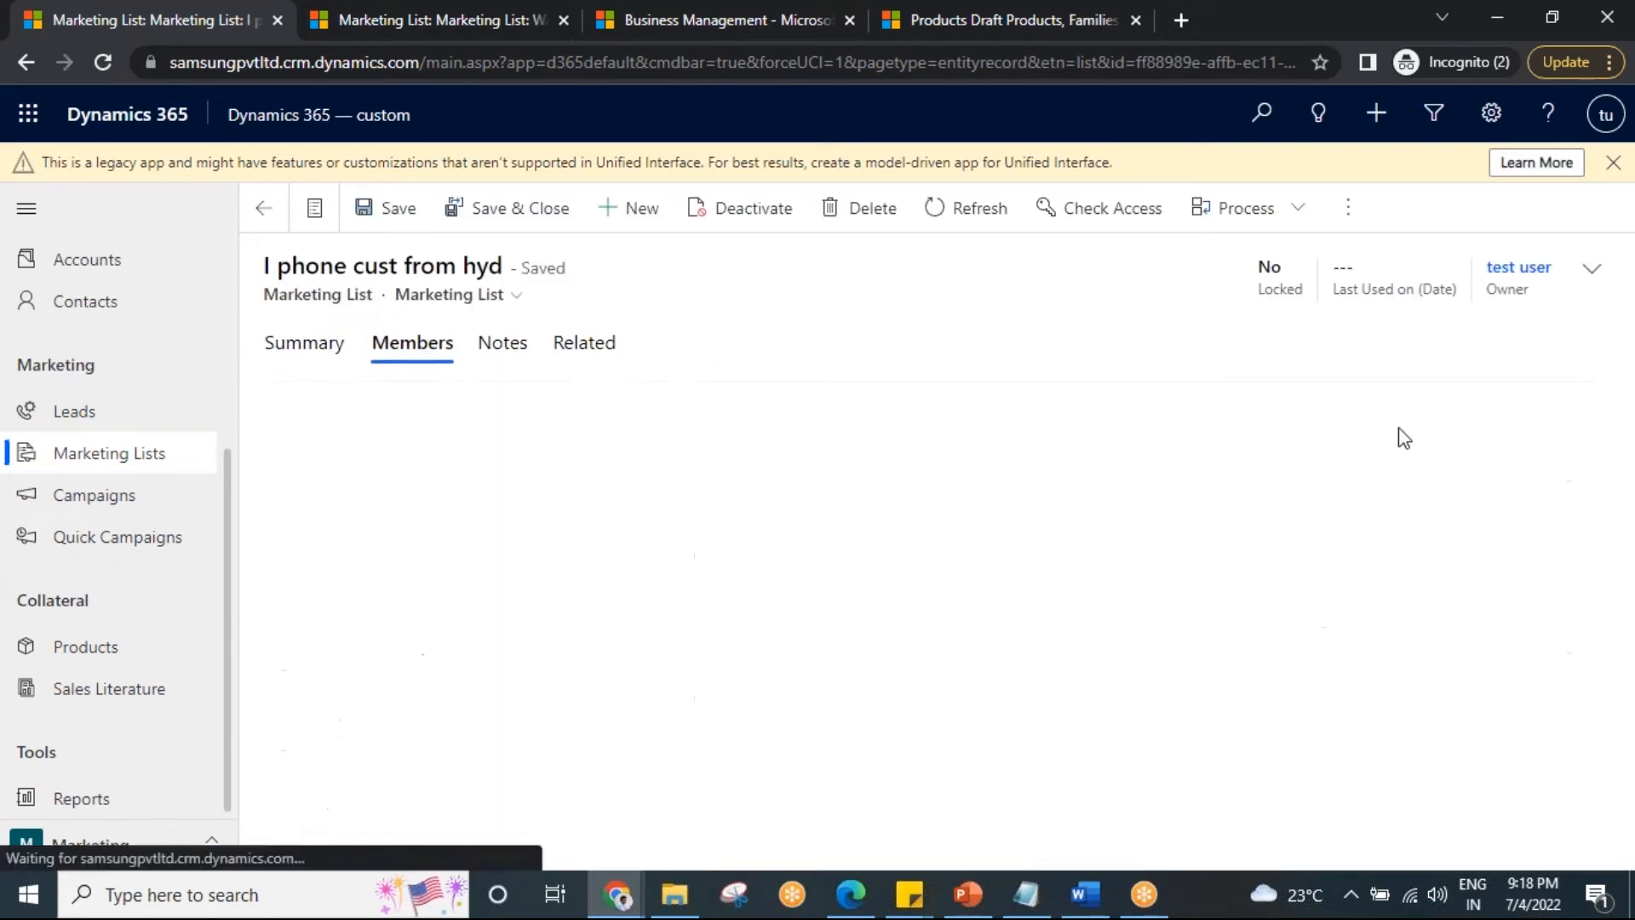
Return to the Washing machine enquiry list and bring Notepad back up.
left_click(340, 10)
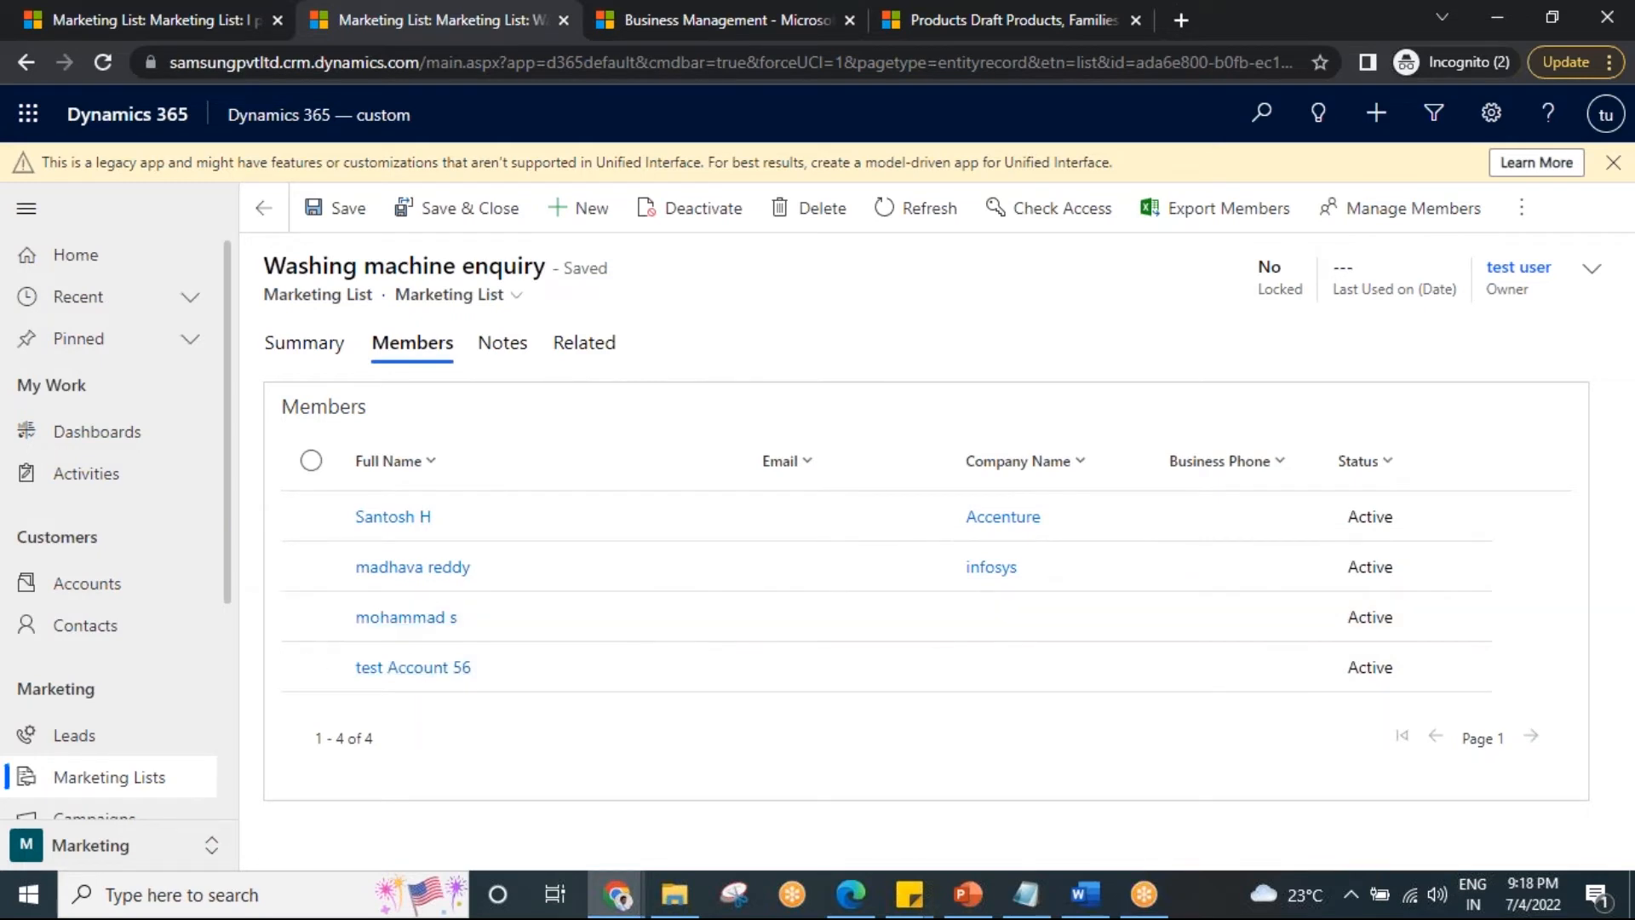
scroll(74, 613, "down", 4)
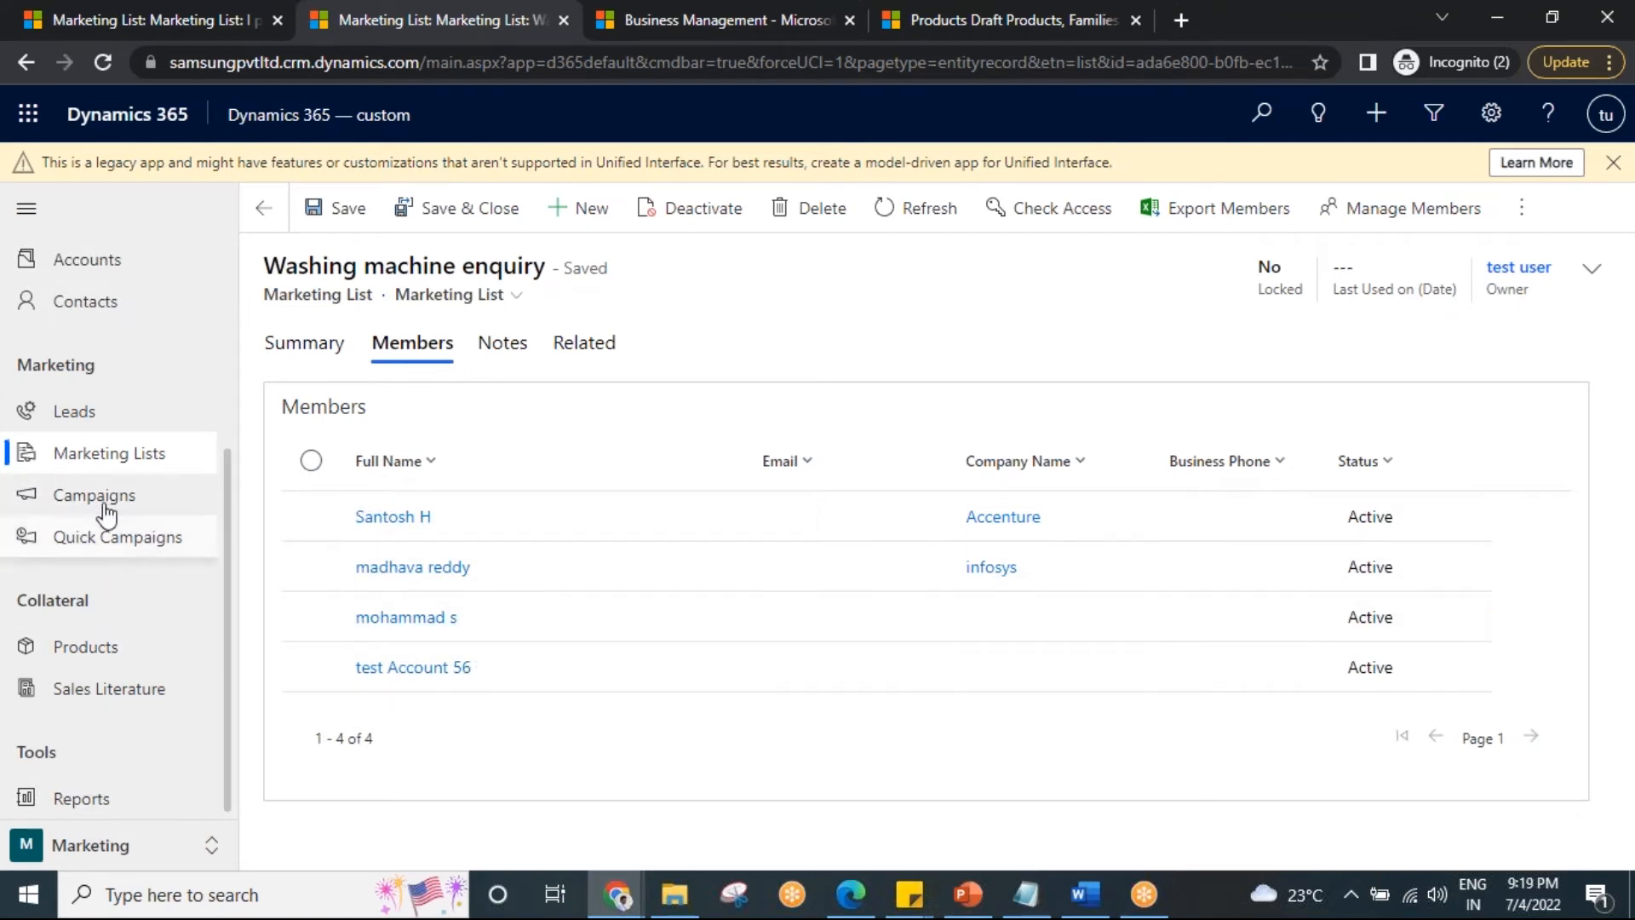
left_click(1028, 912)
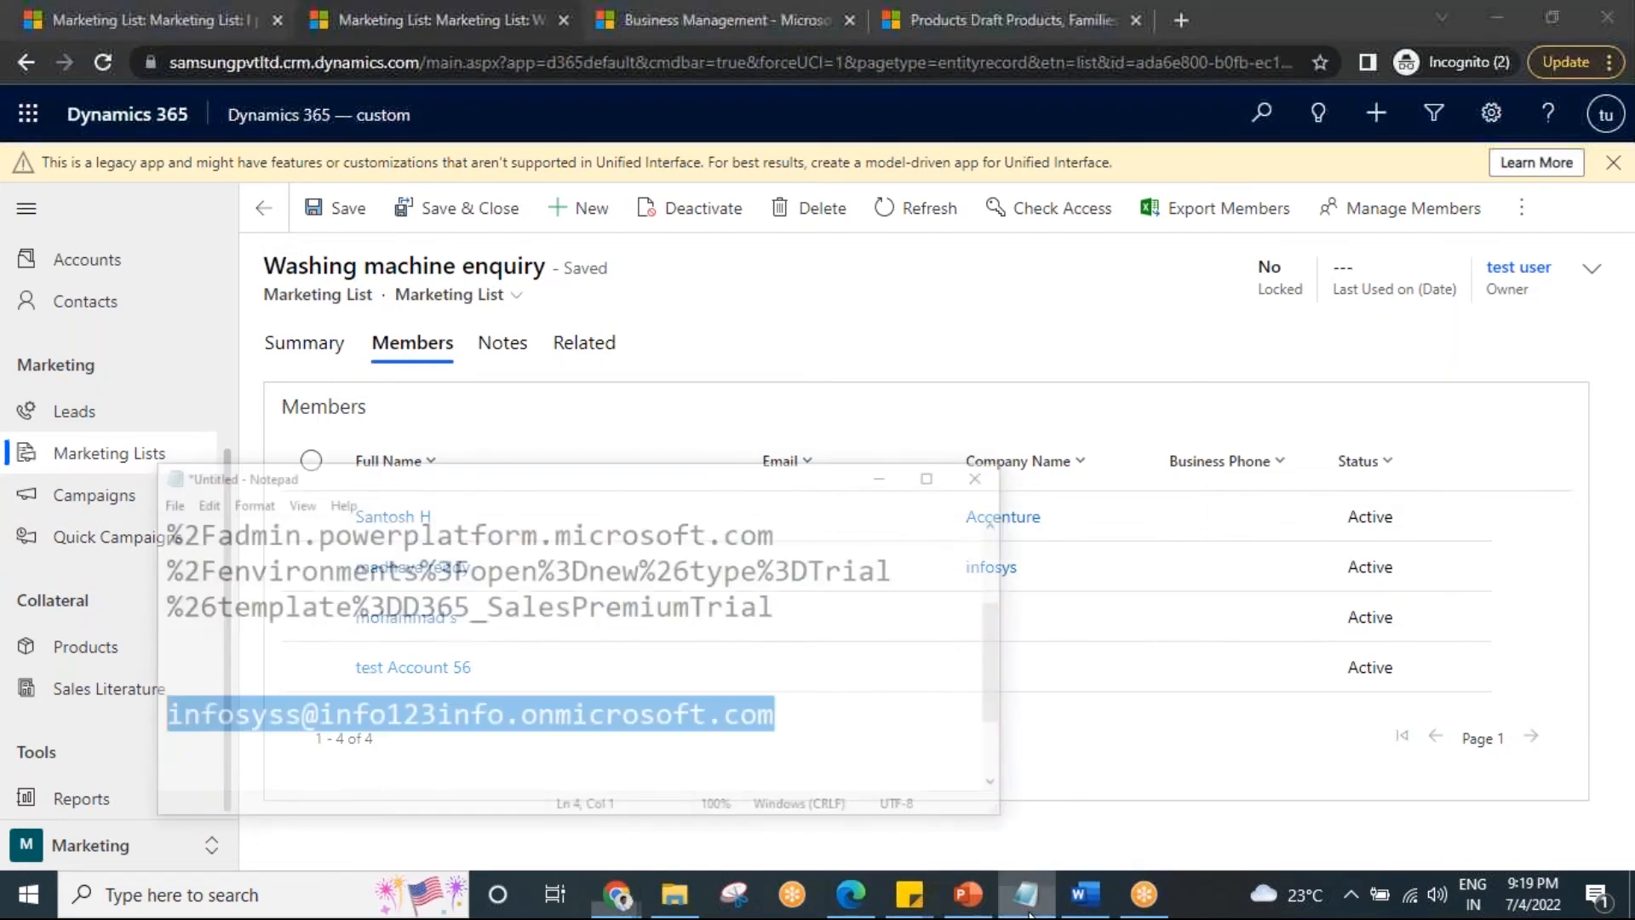
Maximize Notepad and delete all the old notes.
left_click(882, 413)
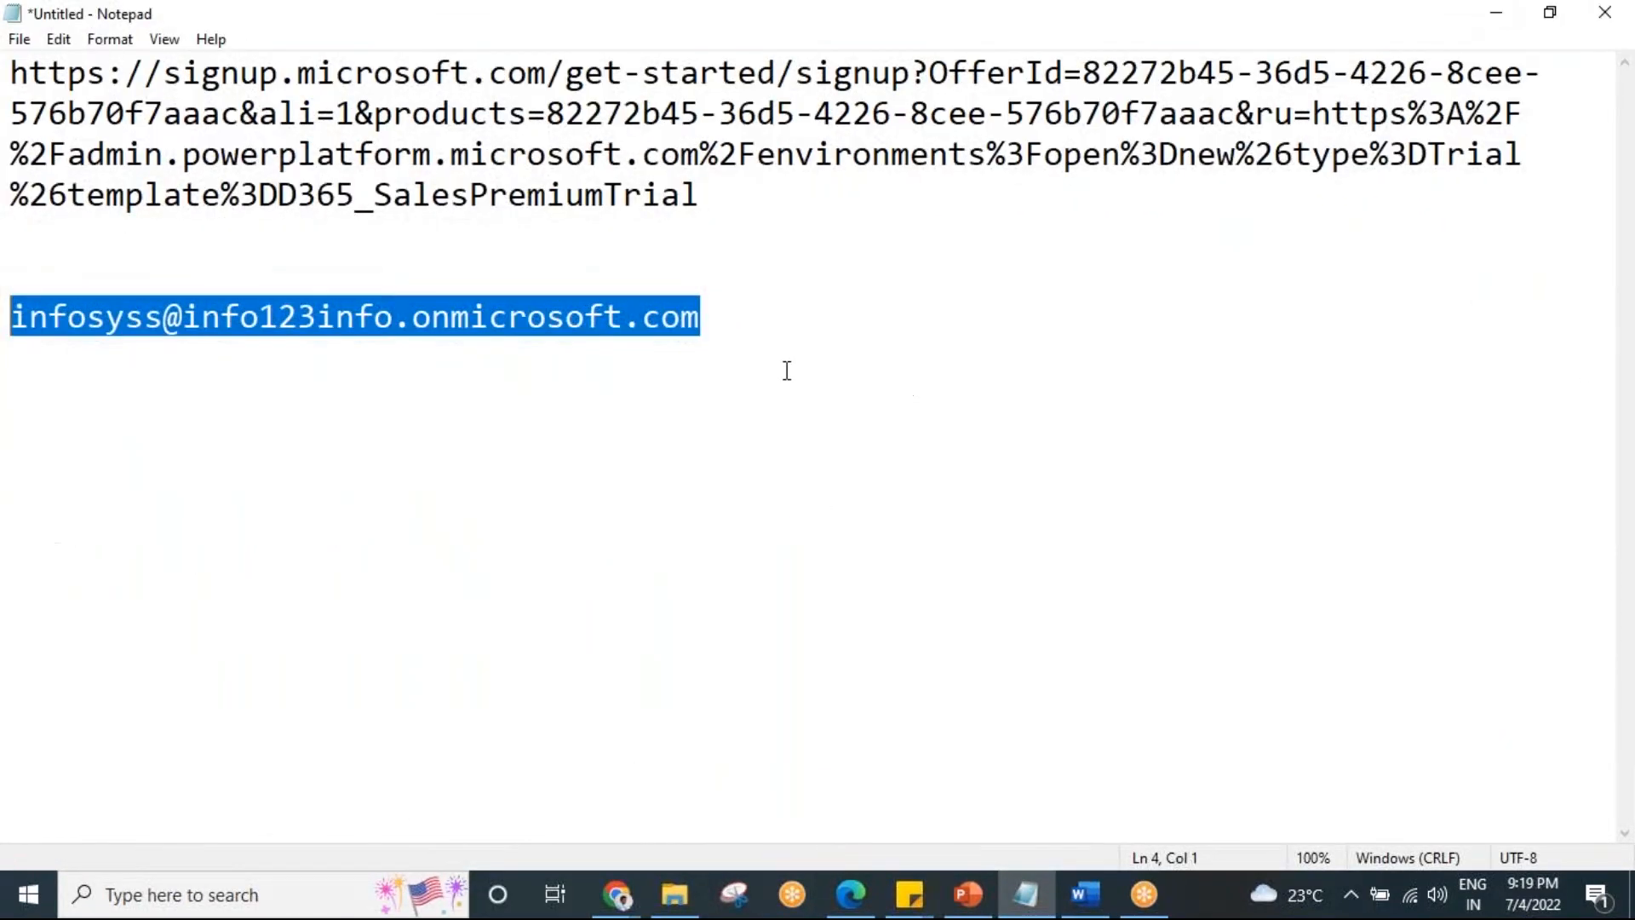
key("ctrl+a")
key("BackSpace")
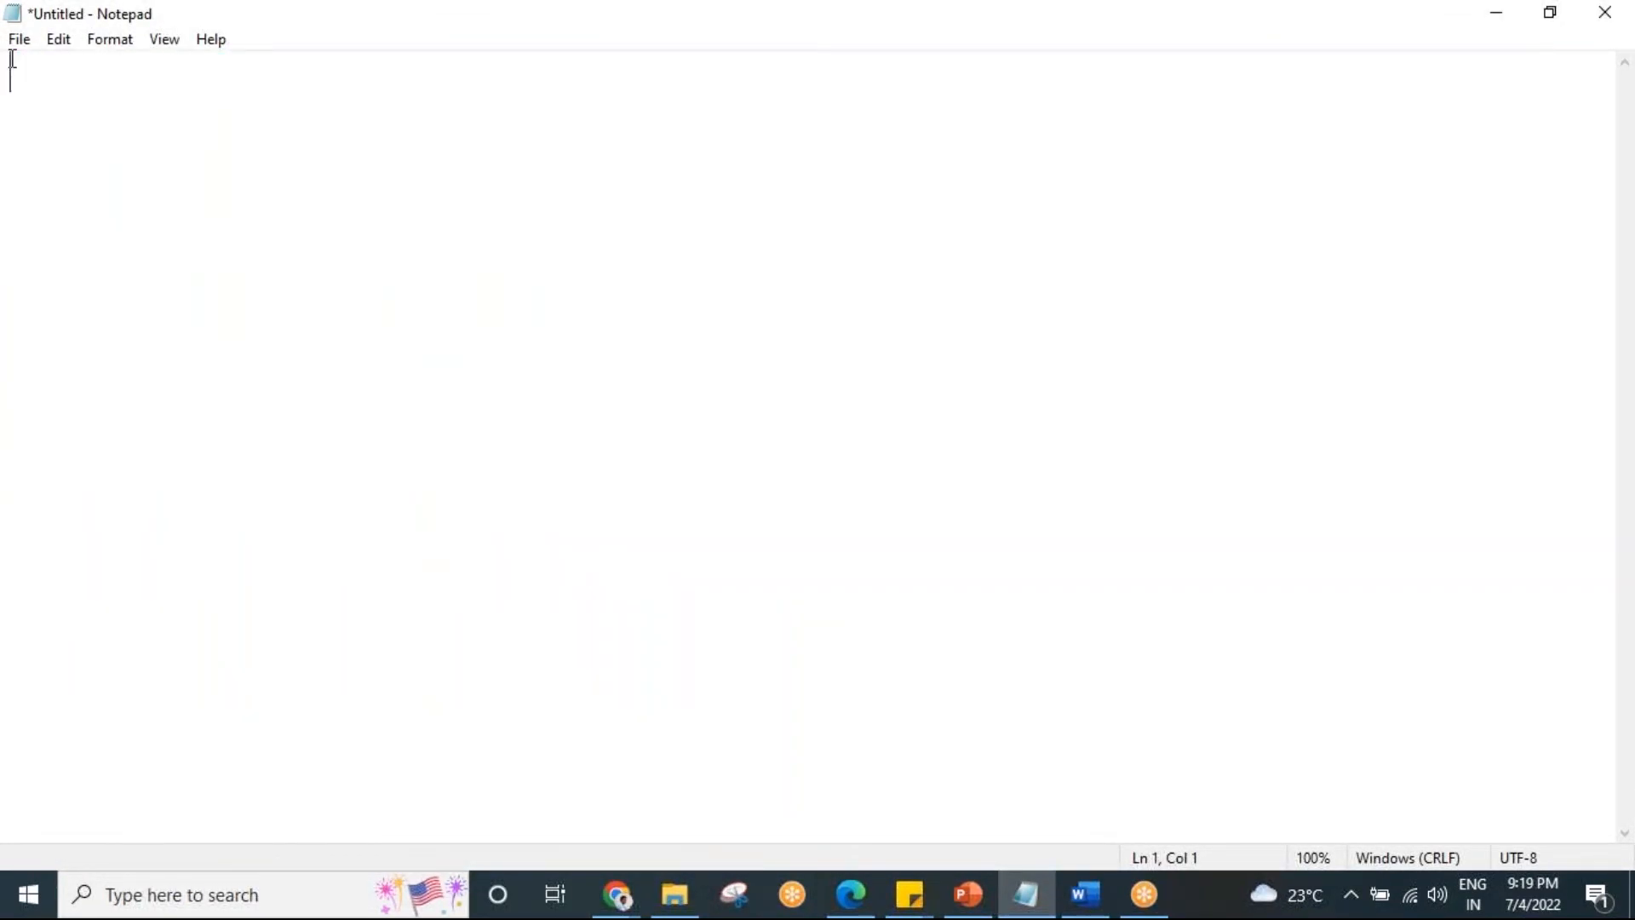
key("Return")
key("Return")
key("Return")
Type the lines 'Campaign-----------' and 'quick Campaign-----SMS' in Notepad.
type("Campaign")
key("Return")
type("quick")
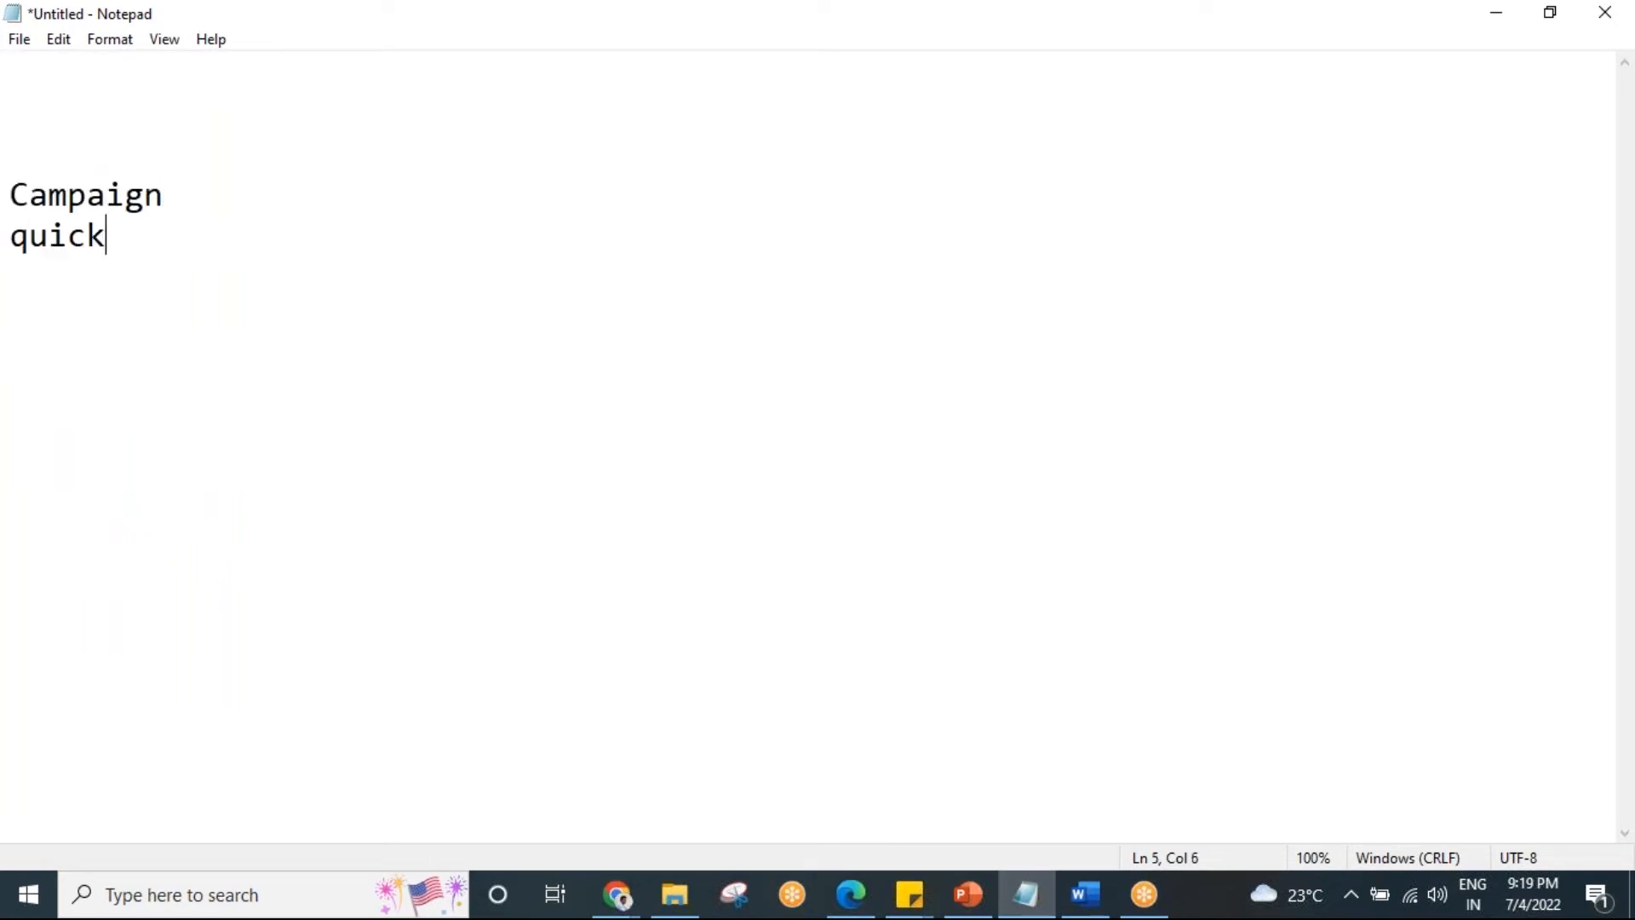
type(" Campaign")
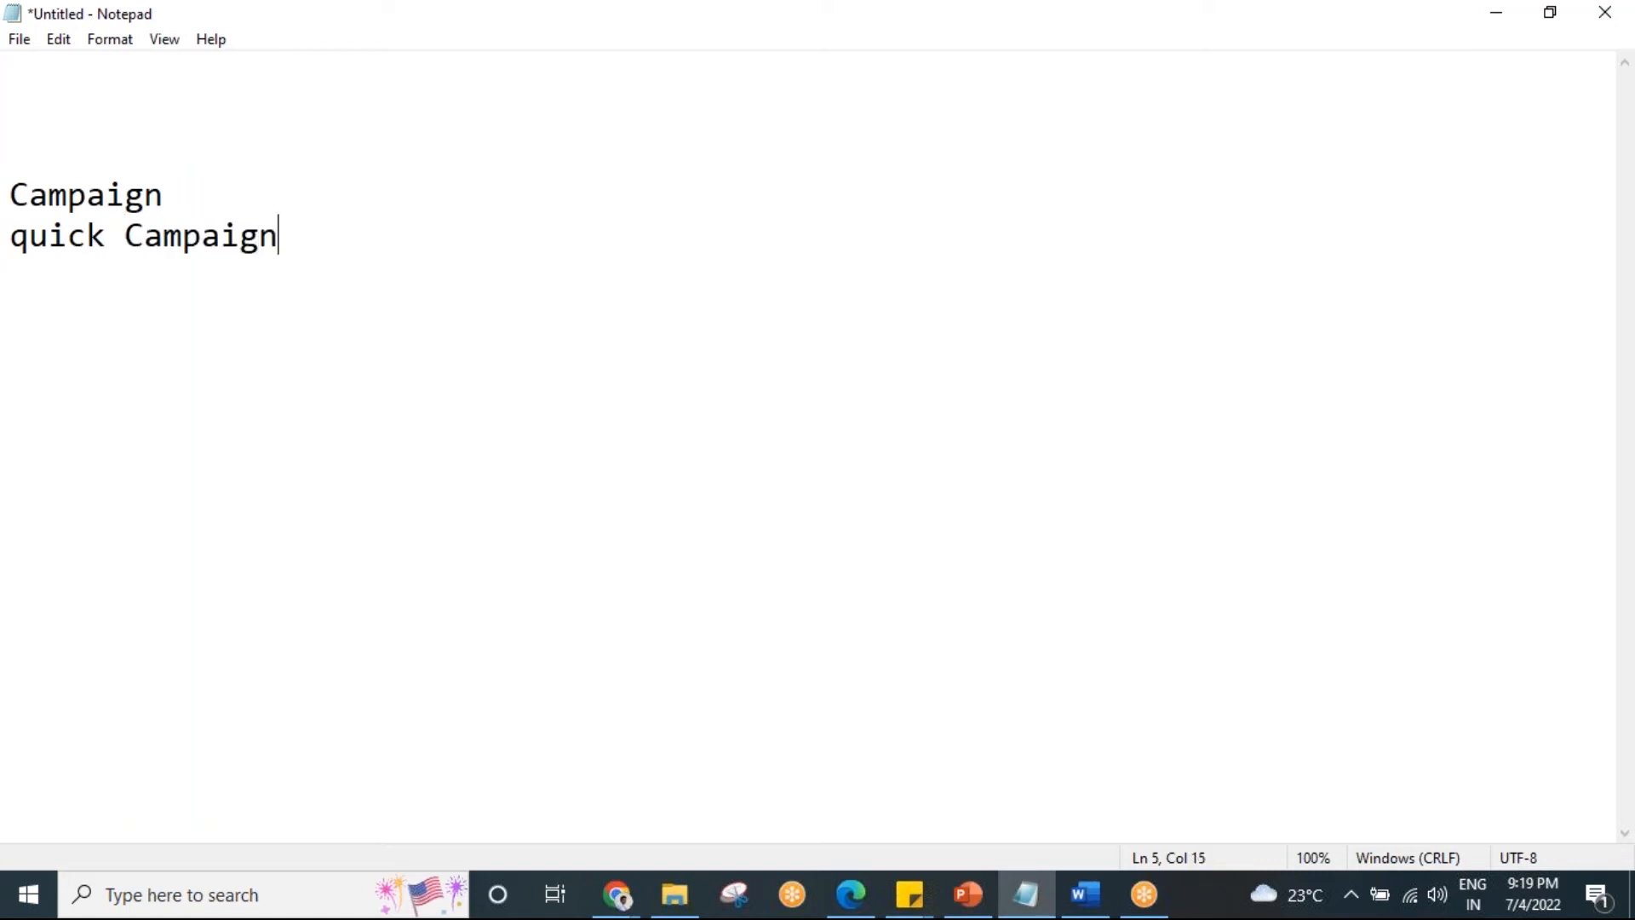
type("-----")
left_click(179, 189)
type("-----------")
type("SMS,")
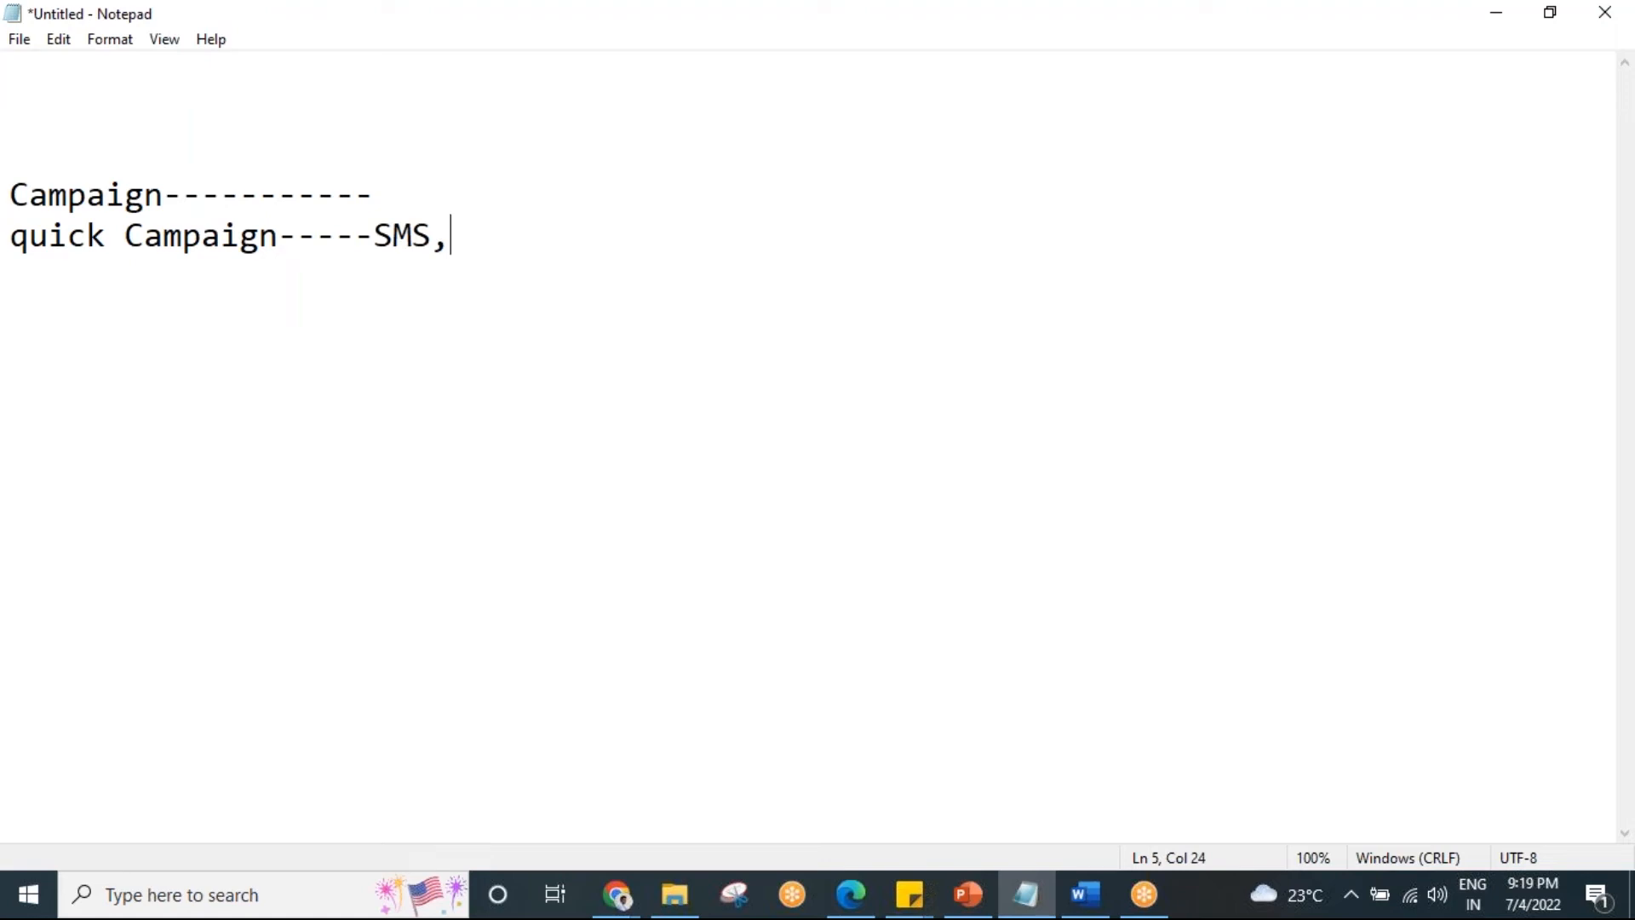
Append 'Email,digital marketing---' to the quick Campaign line, correcting a typo.
type("Email,")
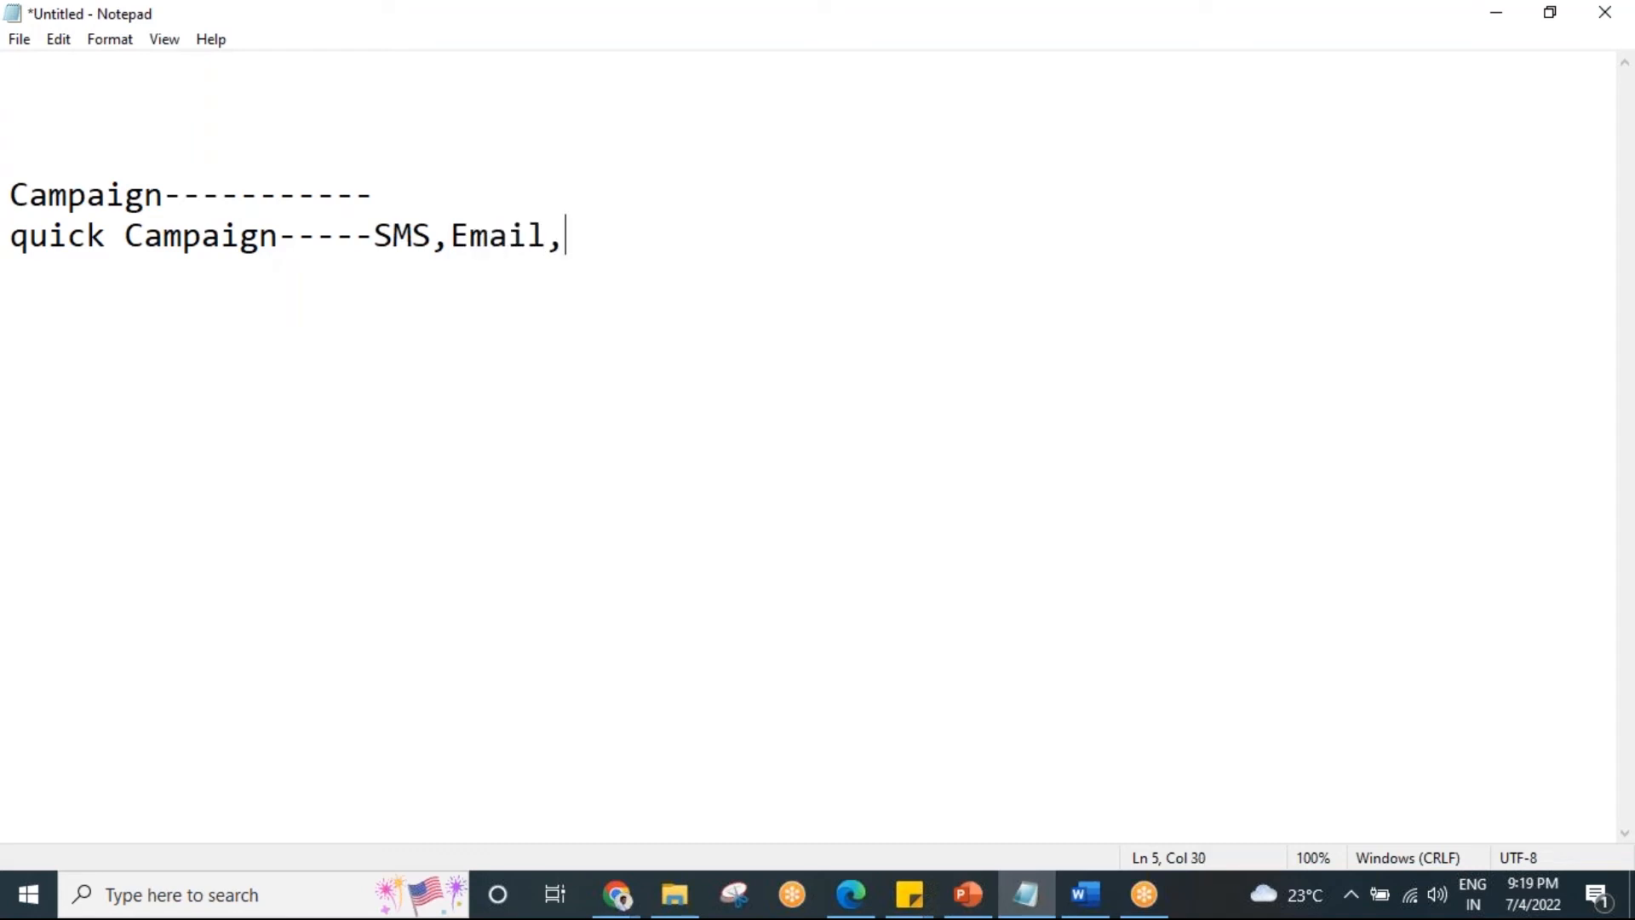
type("digital marketing---")
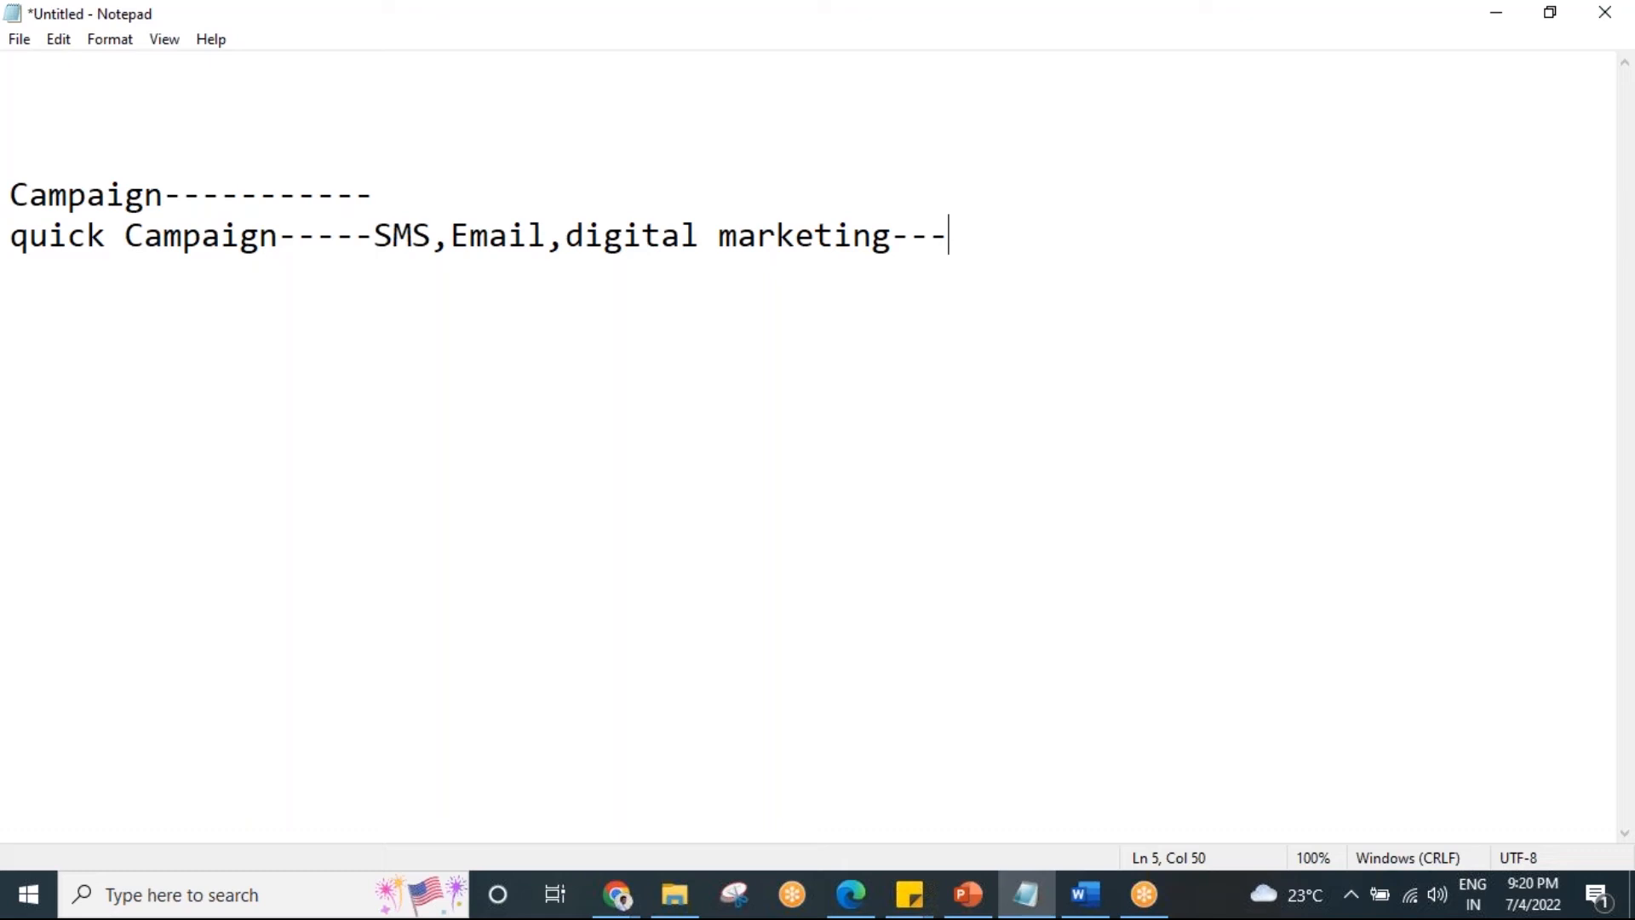
left_click(407, 187)
double_click(365, 9)
Minimize Notepad and review the list's Summary: Dynamic, Contact, no campaigns, then reload the page.
left_click(831, 413)
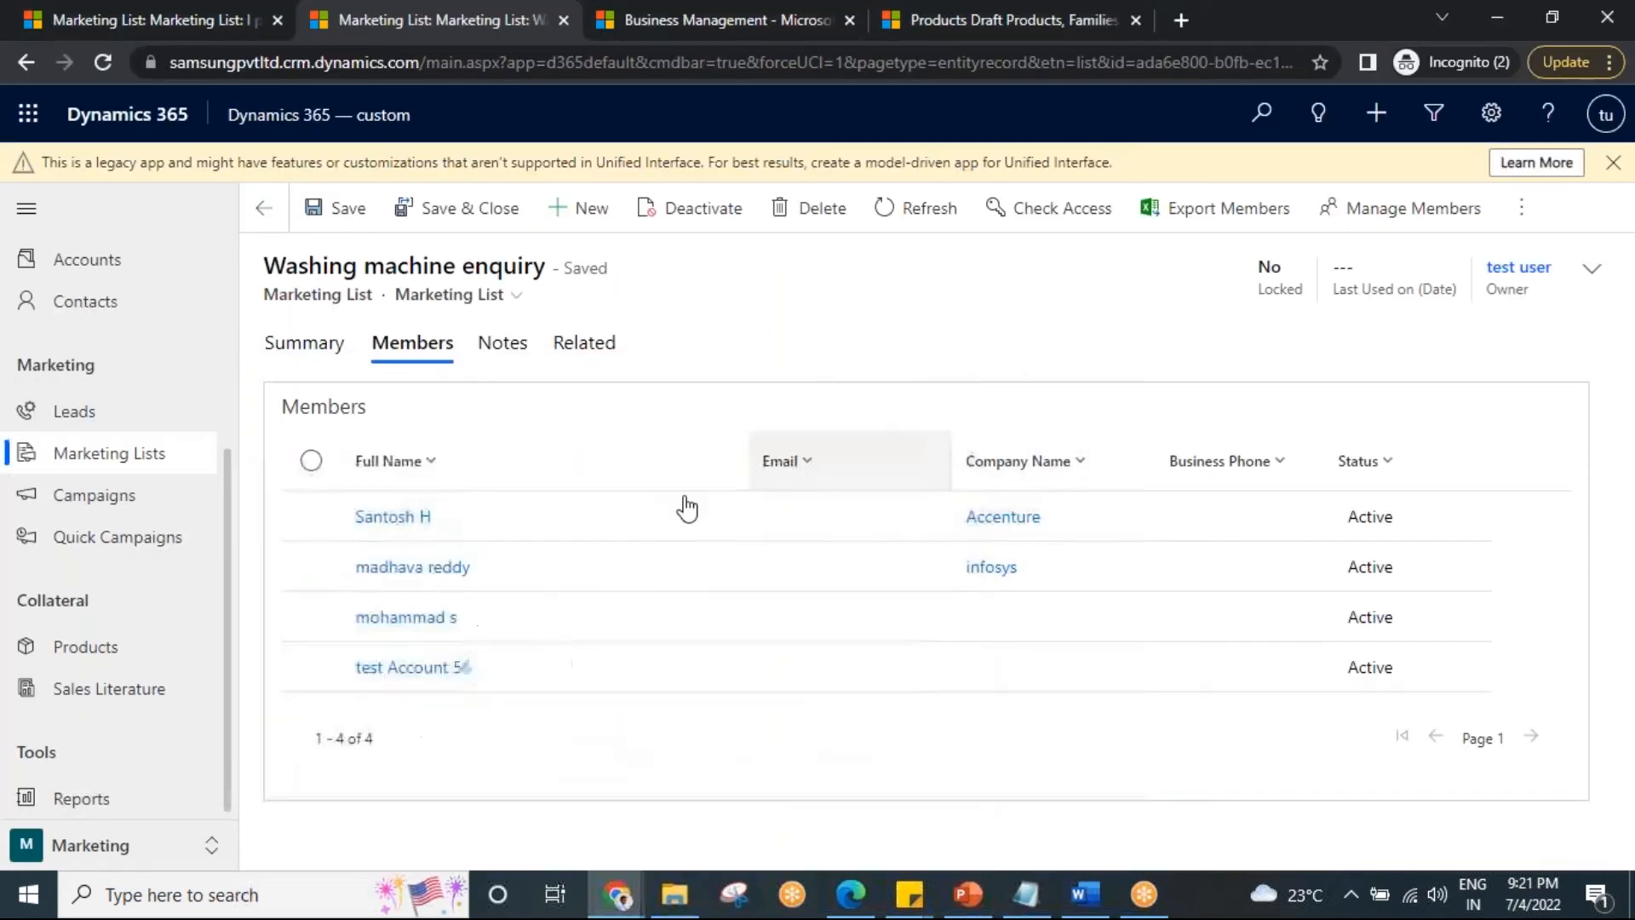
left_click(298, 344)
scroll(960, 661, "down", 4)
scroll(958, 662, "up", 4)
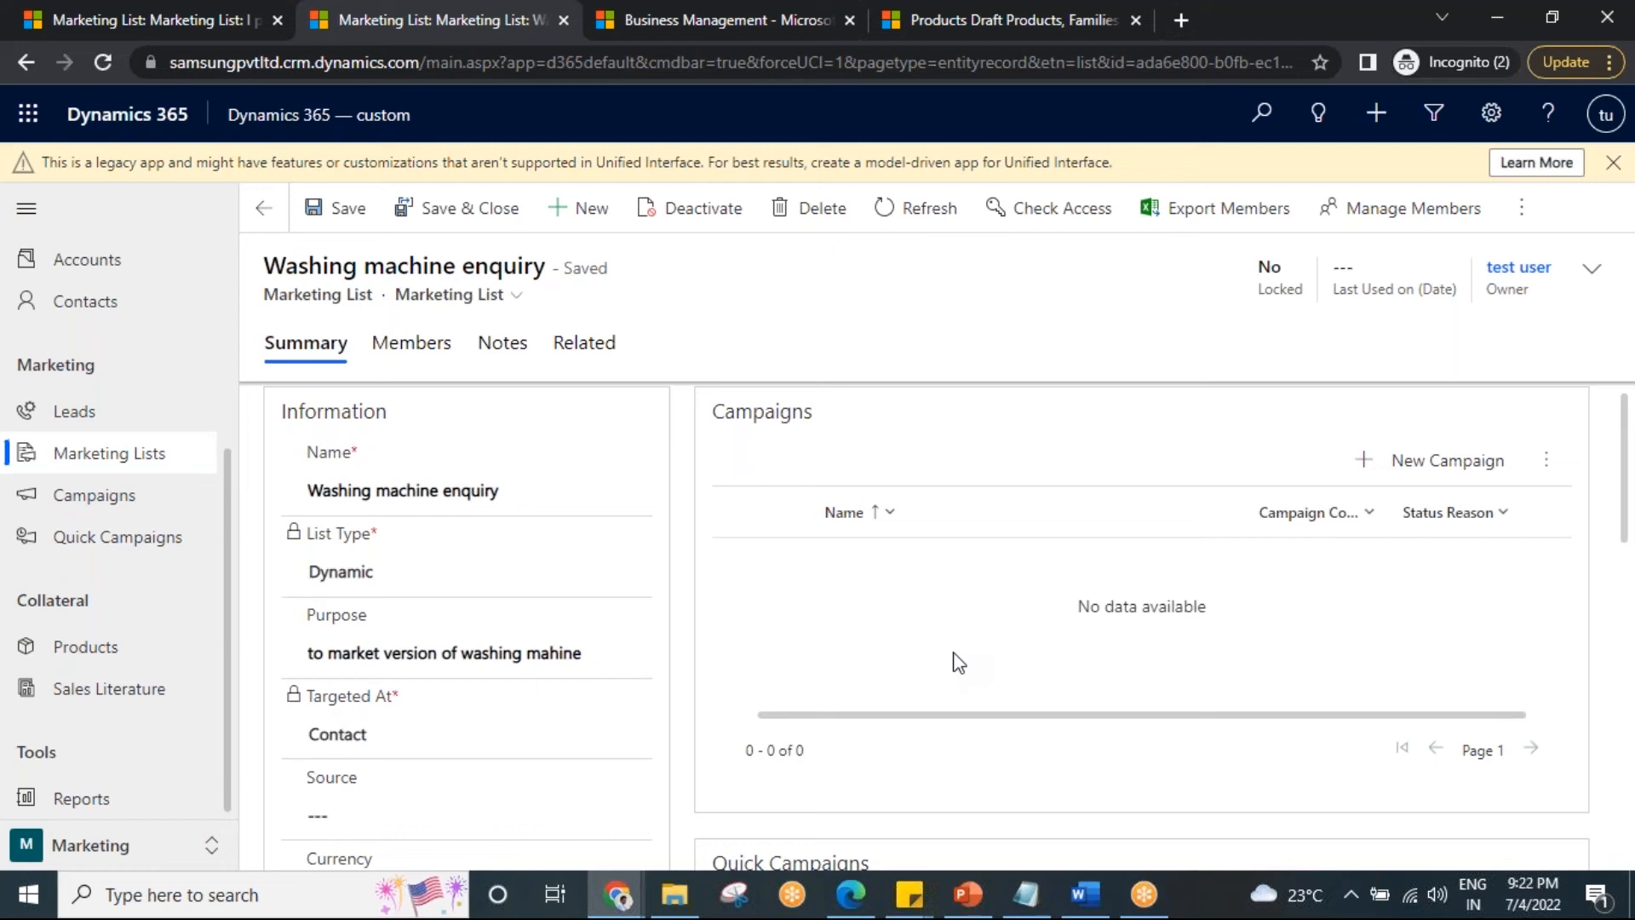
left_click(381, 345)
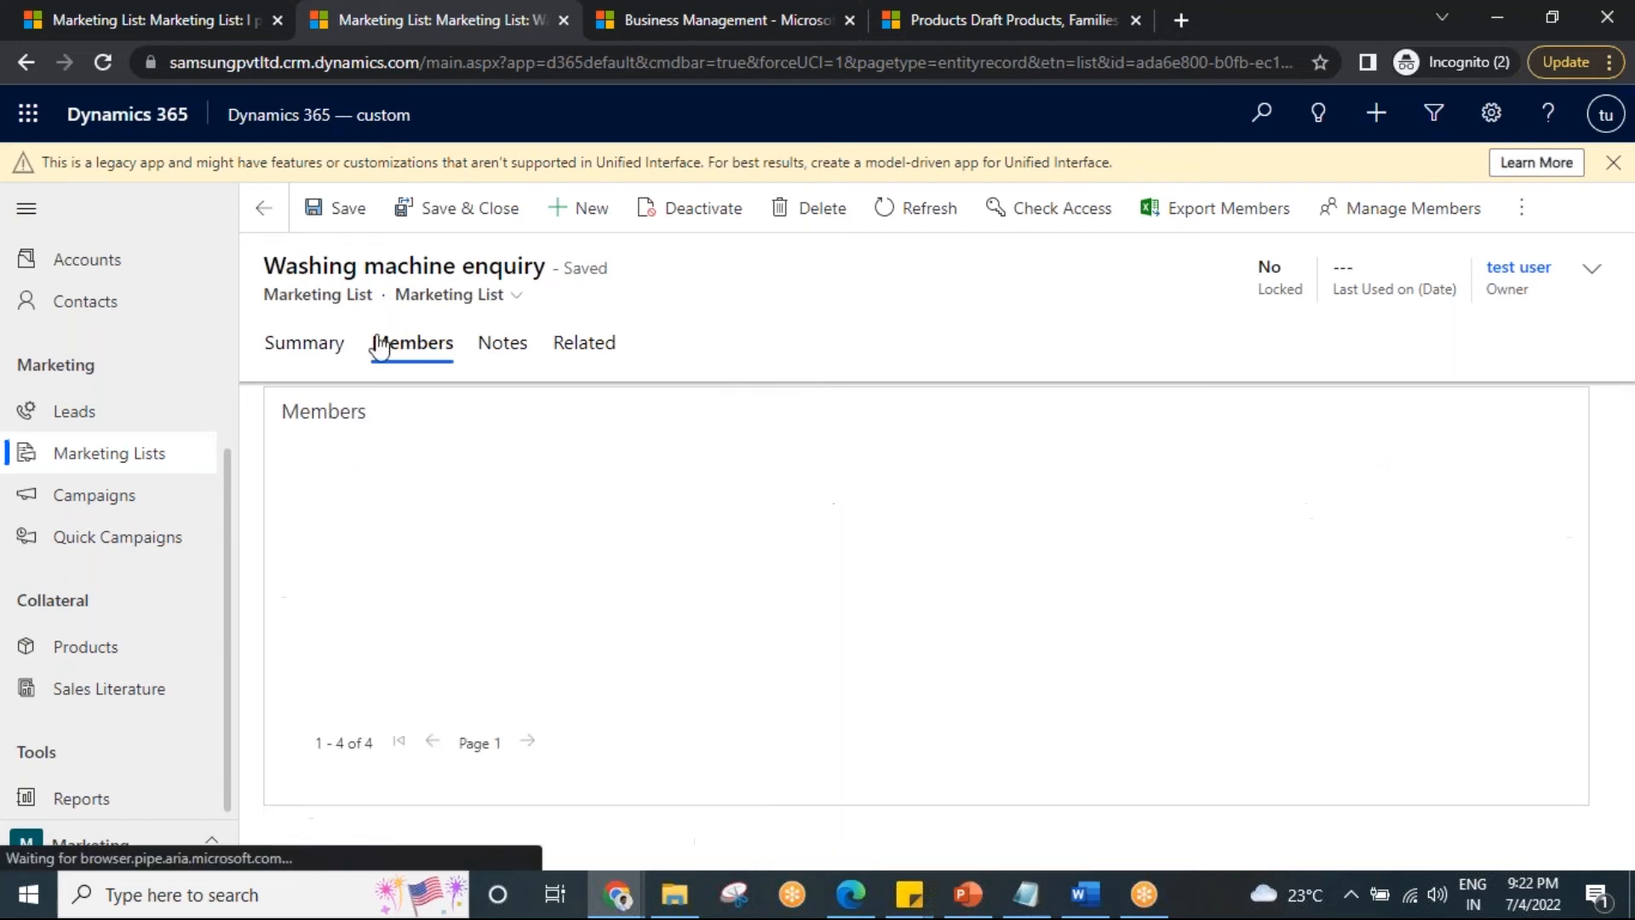
left_click(311, 346)
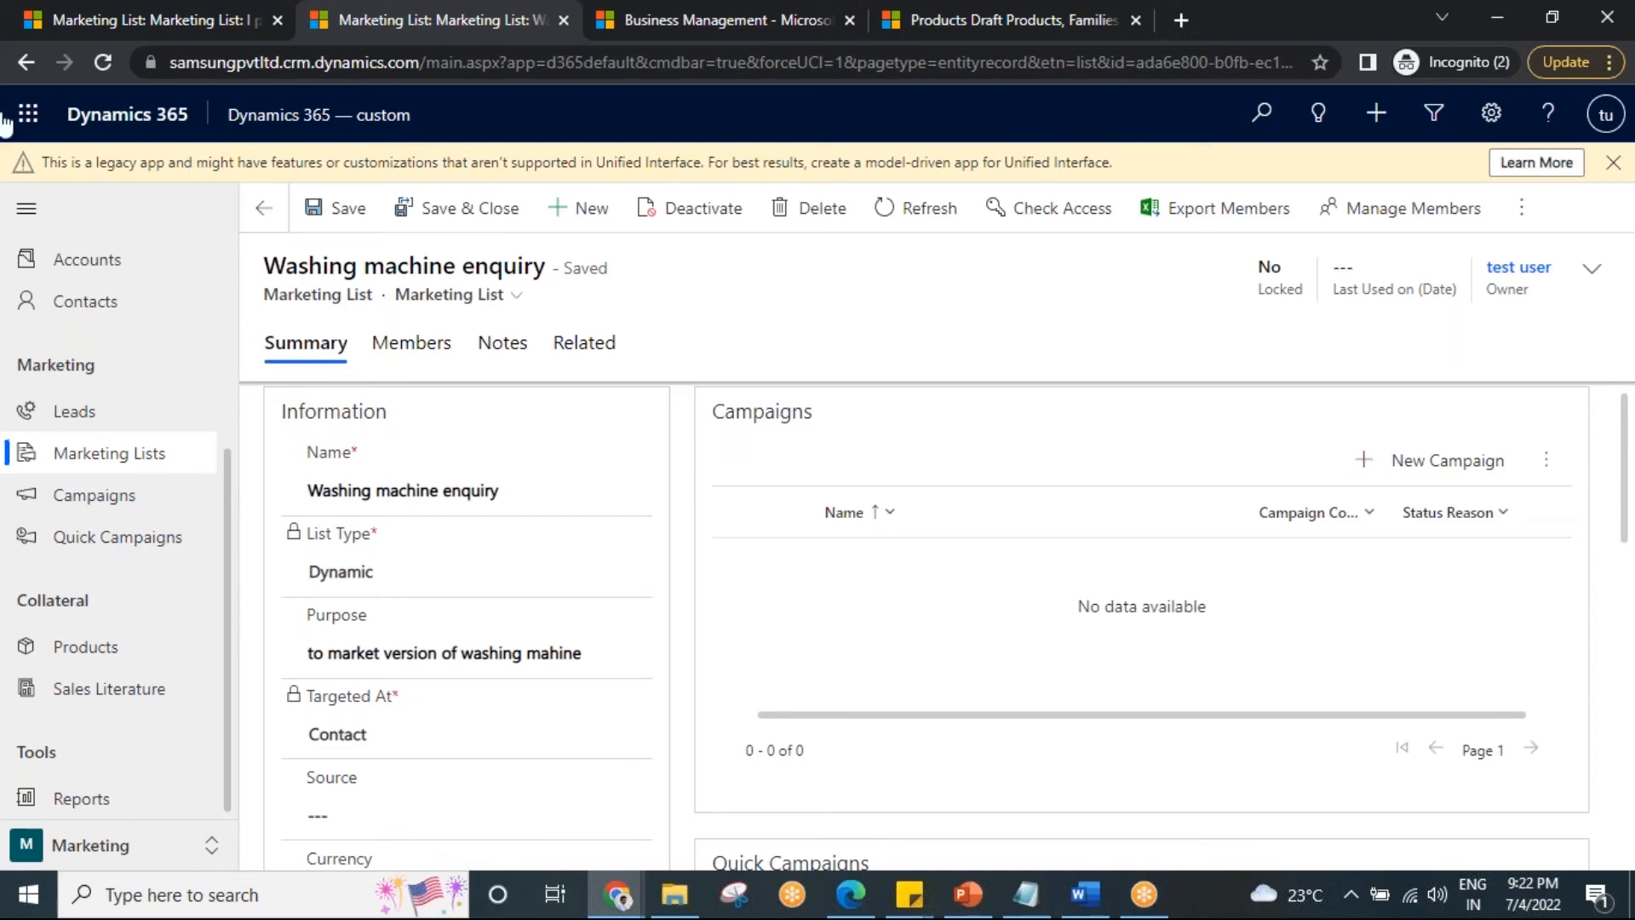
left_click(109, 68)
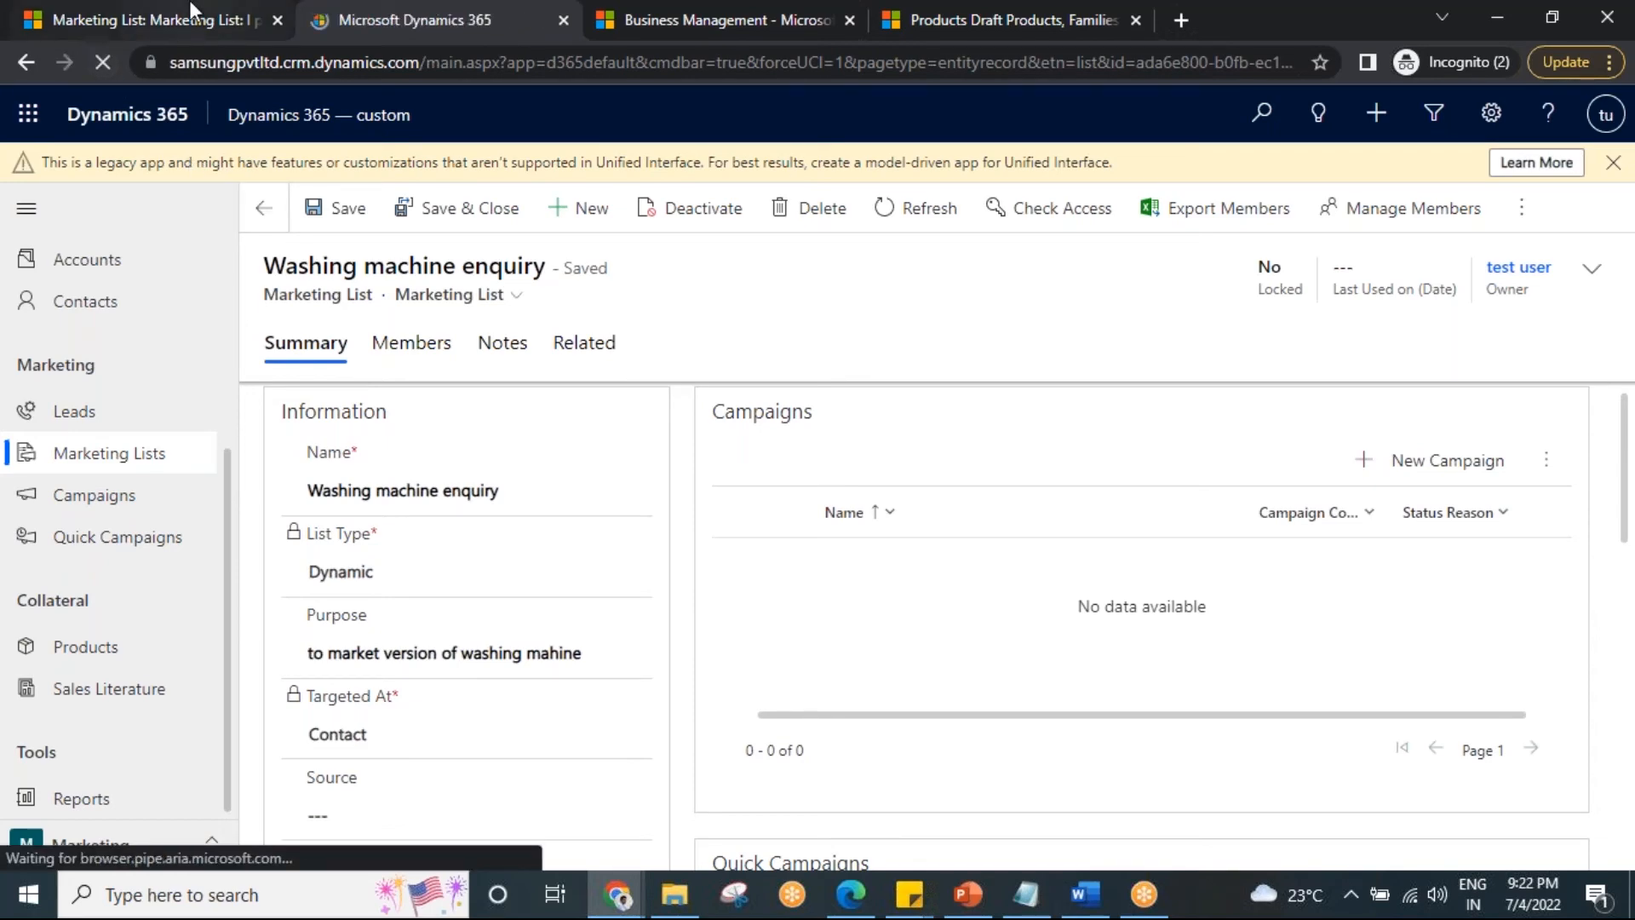
Reload the first marketing list record tab twice, then return to the second tab.
left_click(189, 5)
left_click(101, 59)
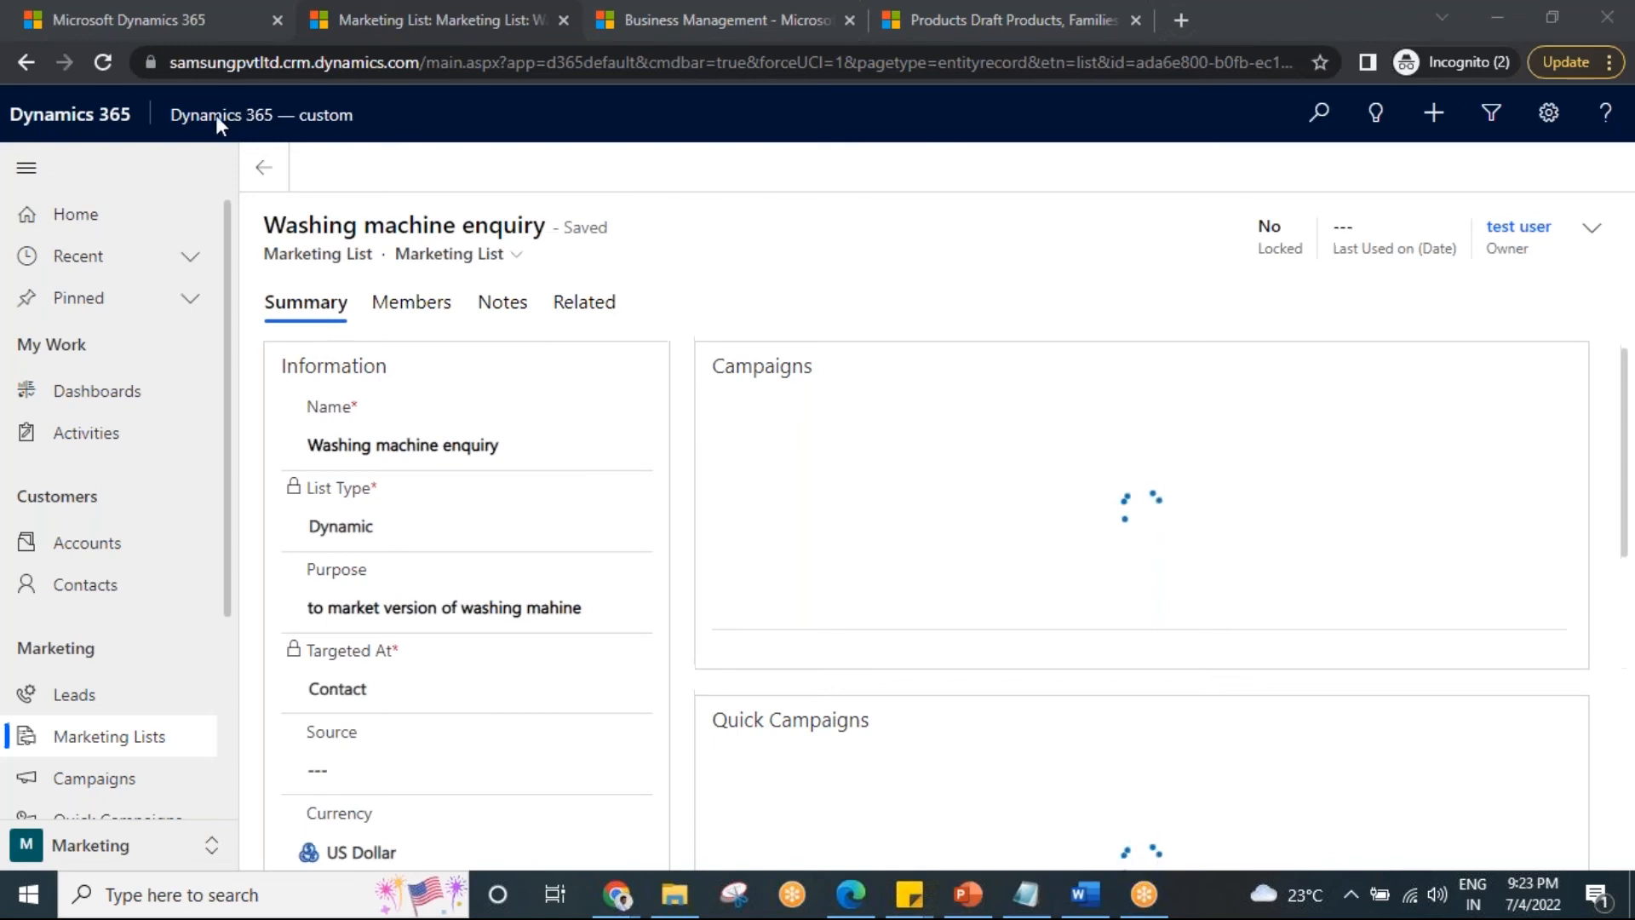
left_click(98, 65)
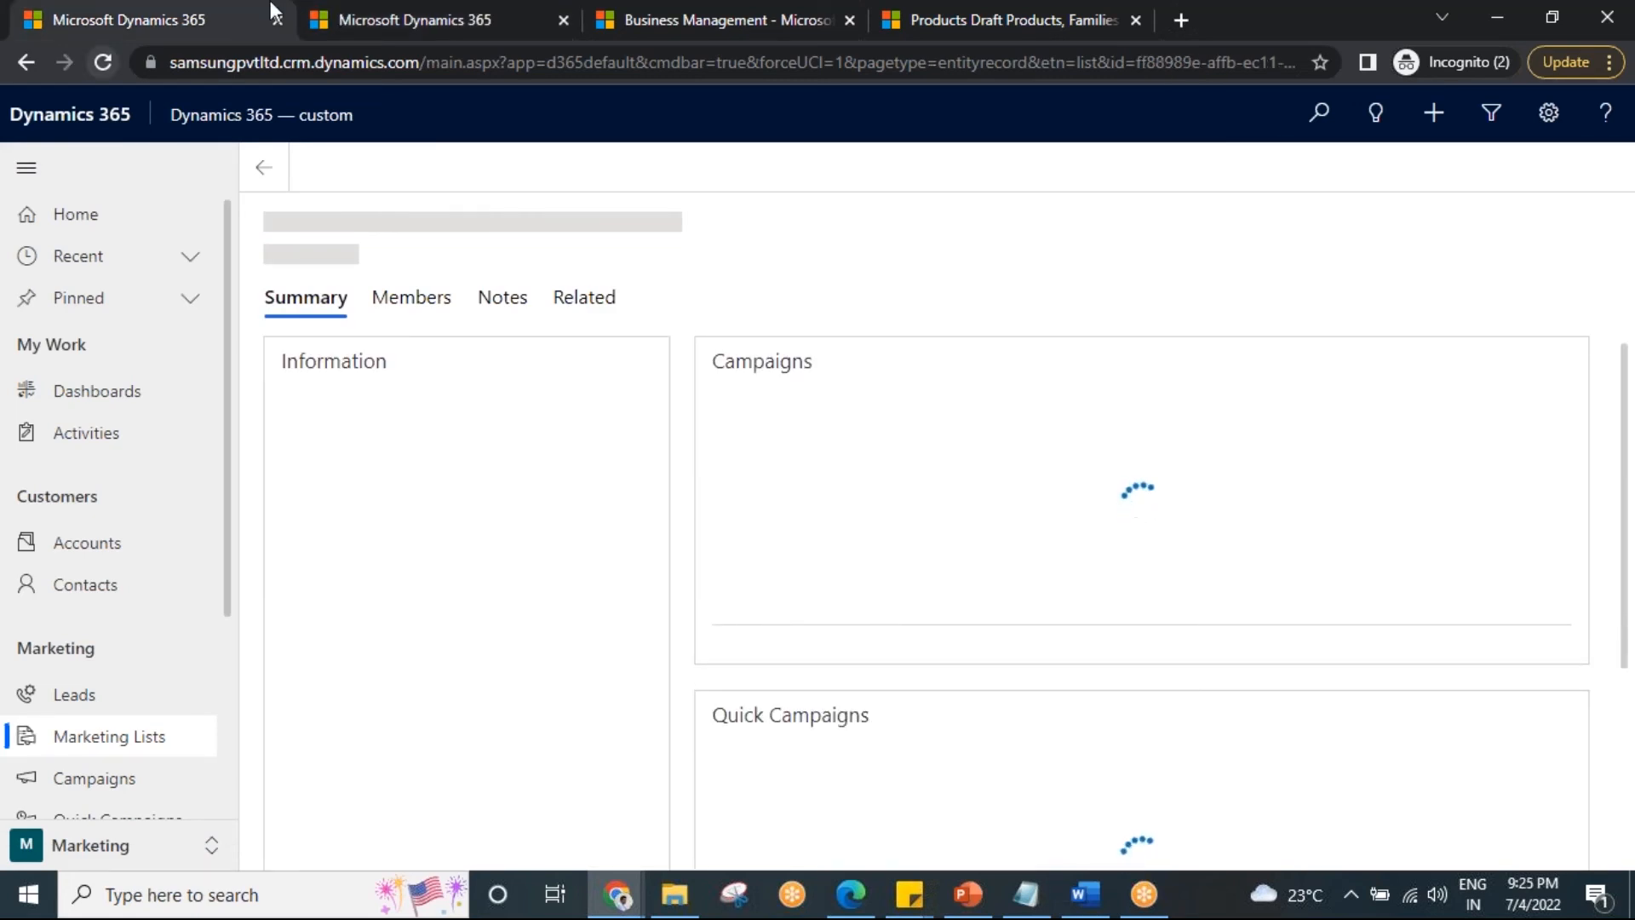
left_click(440, 10)
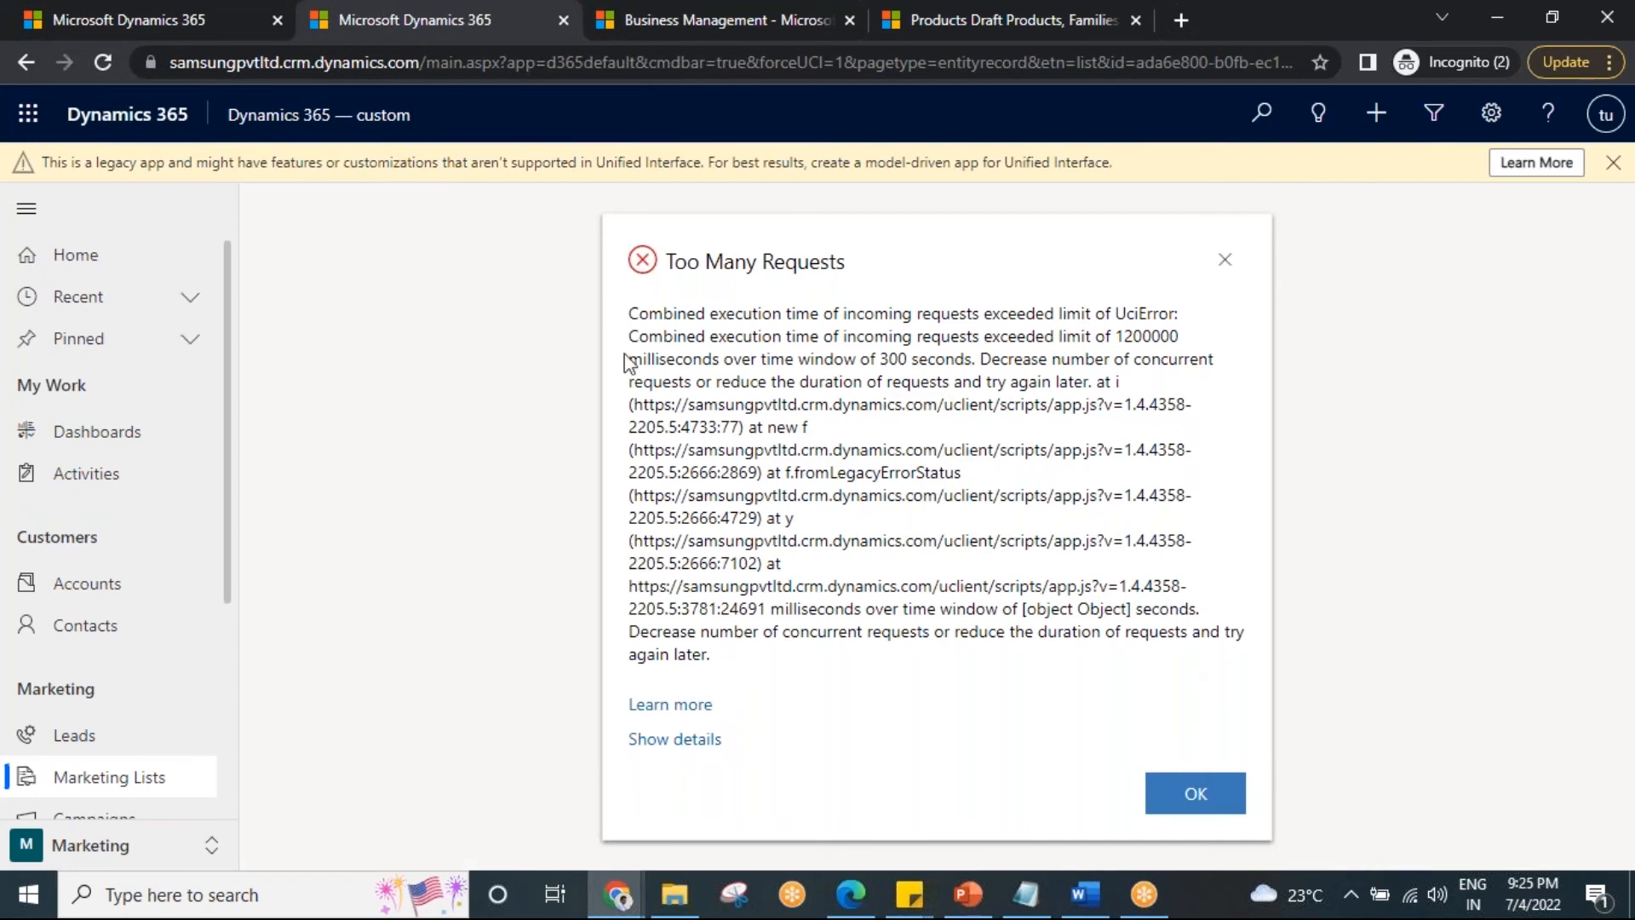
Select the Too Many Requests error message with its title, then close the error.
left_click_drag(637, 313, 824, 667)
left_click(770, 675)
left_click_drag(708, 656, 630, 258)
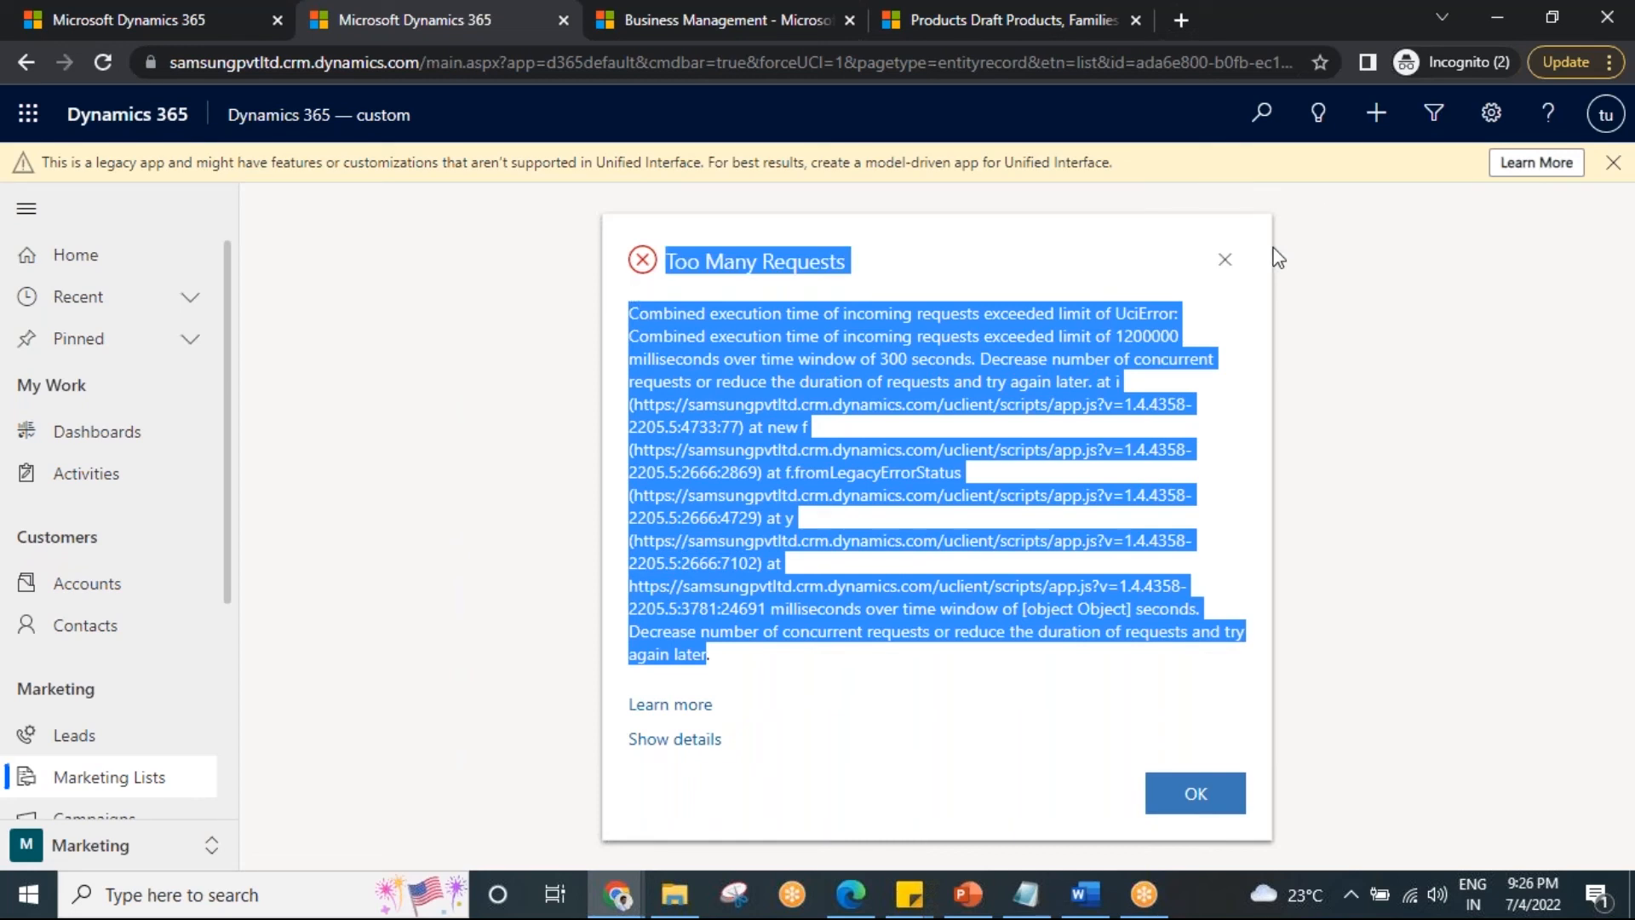
left_click(1225, 261)
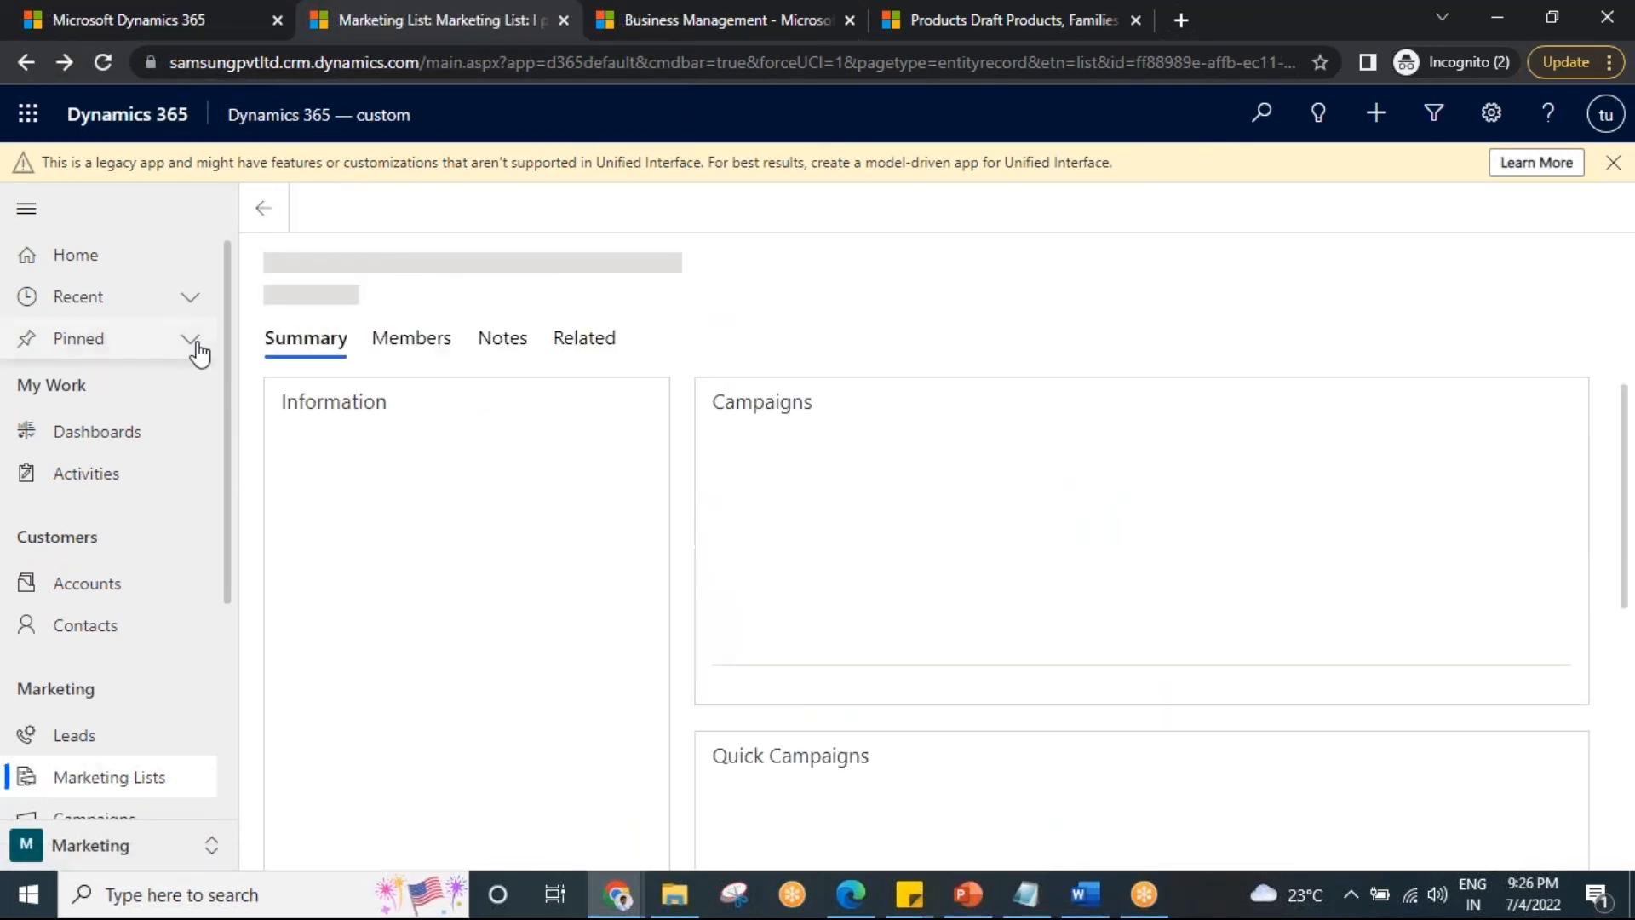
key("F5")
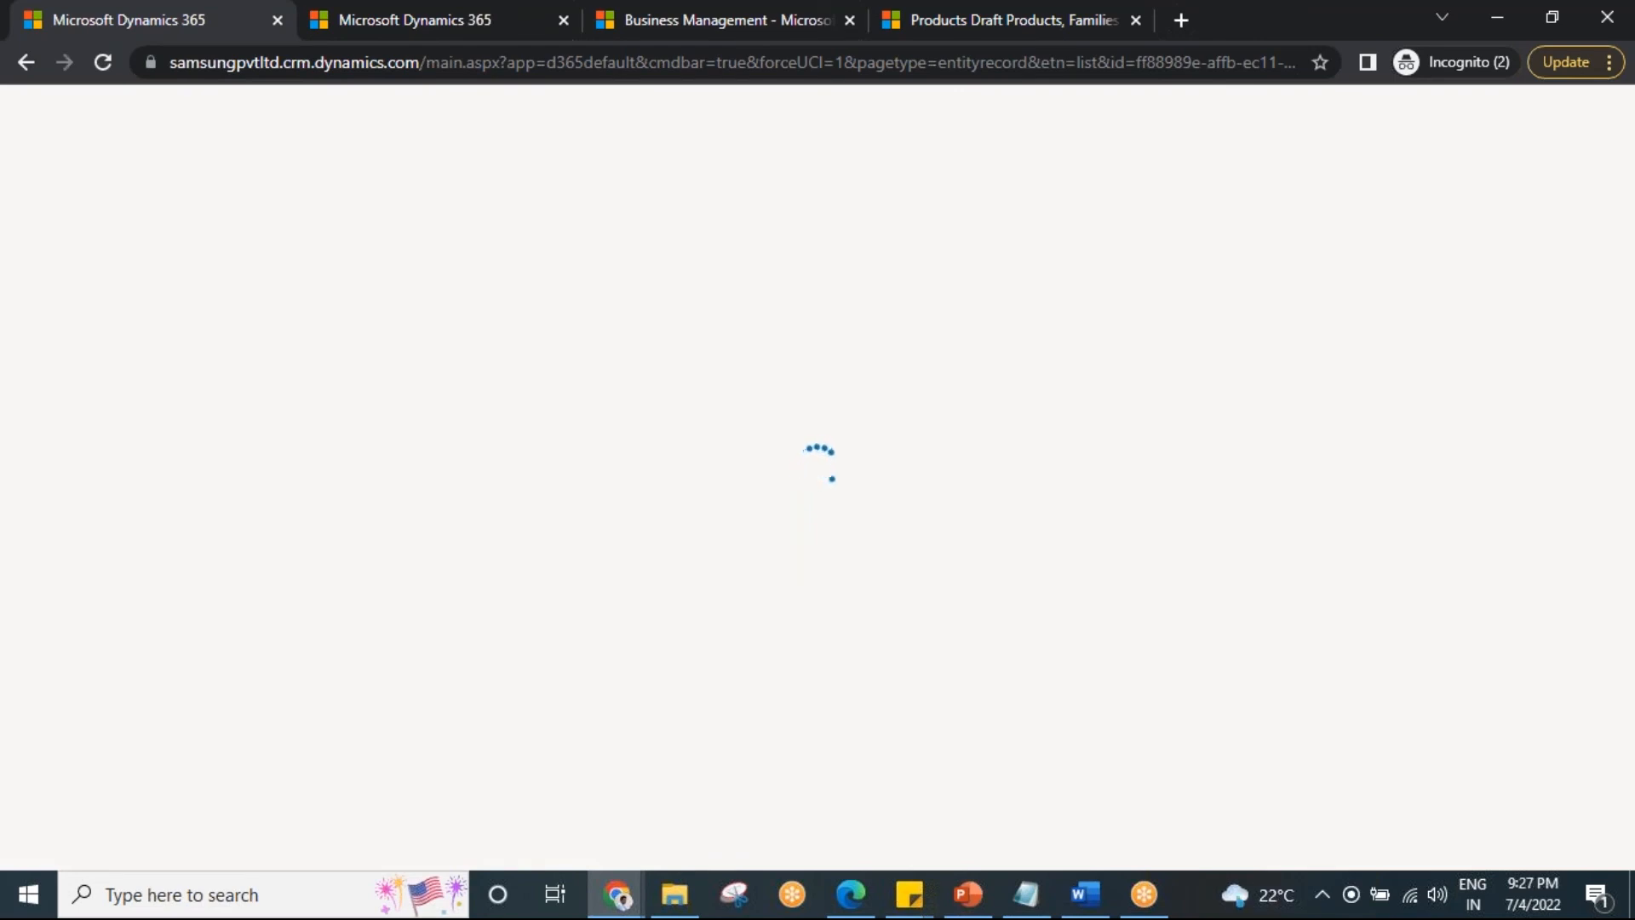
left_click(1162, 33)
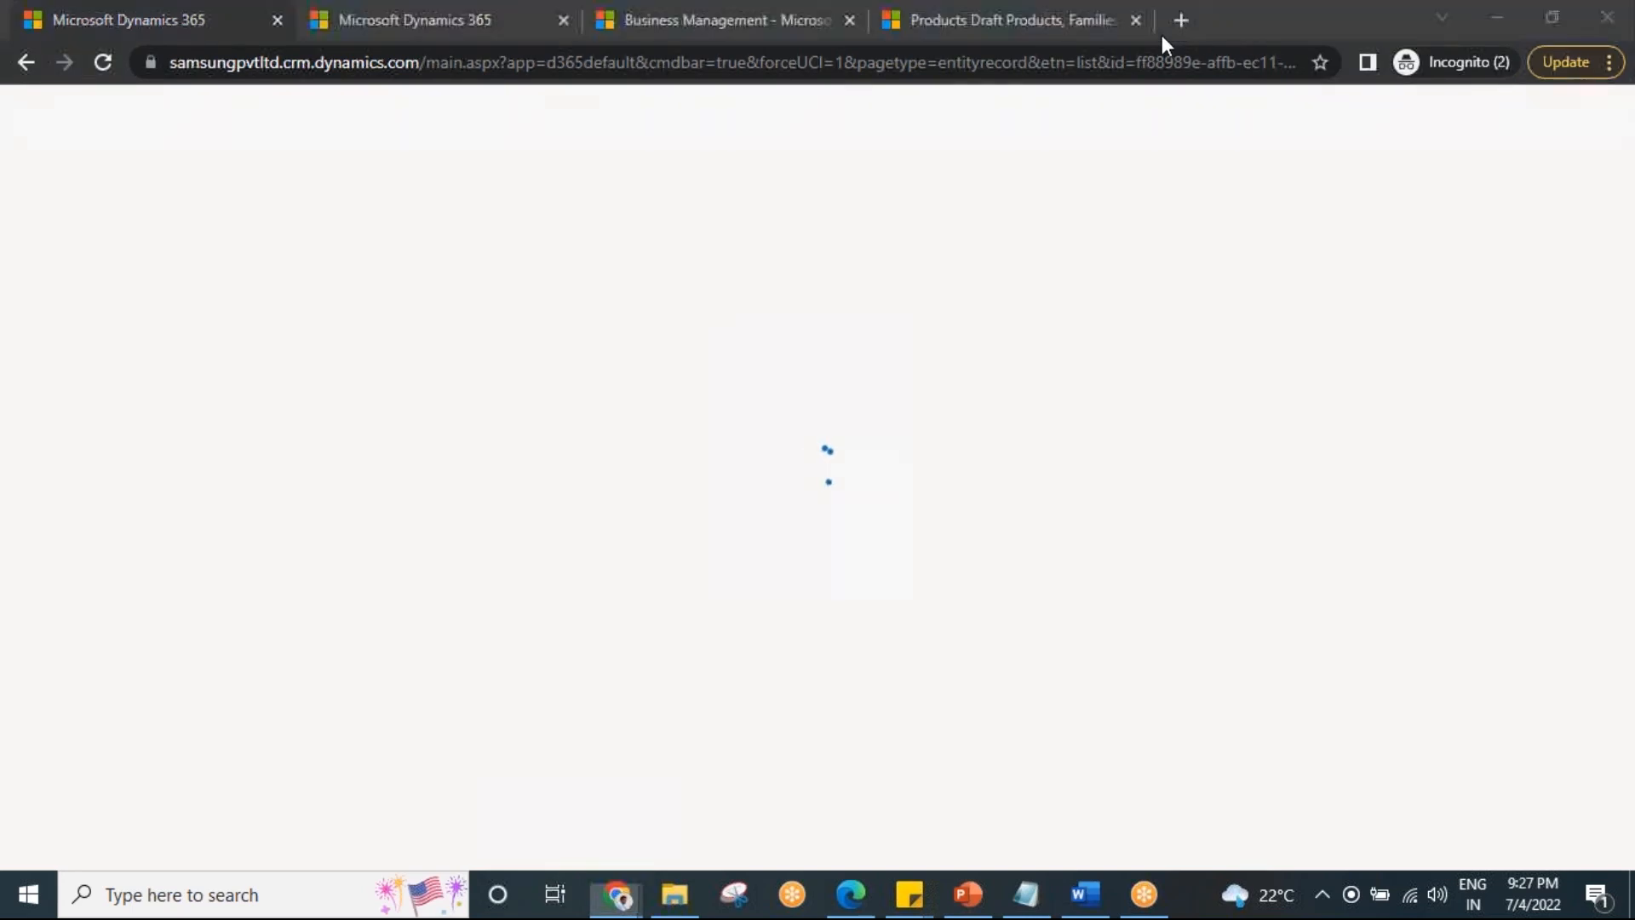
left_click(380, 11)
left_click(102, 62)
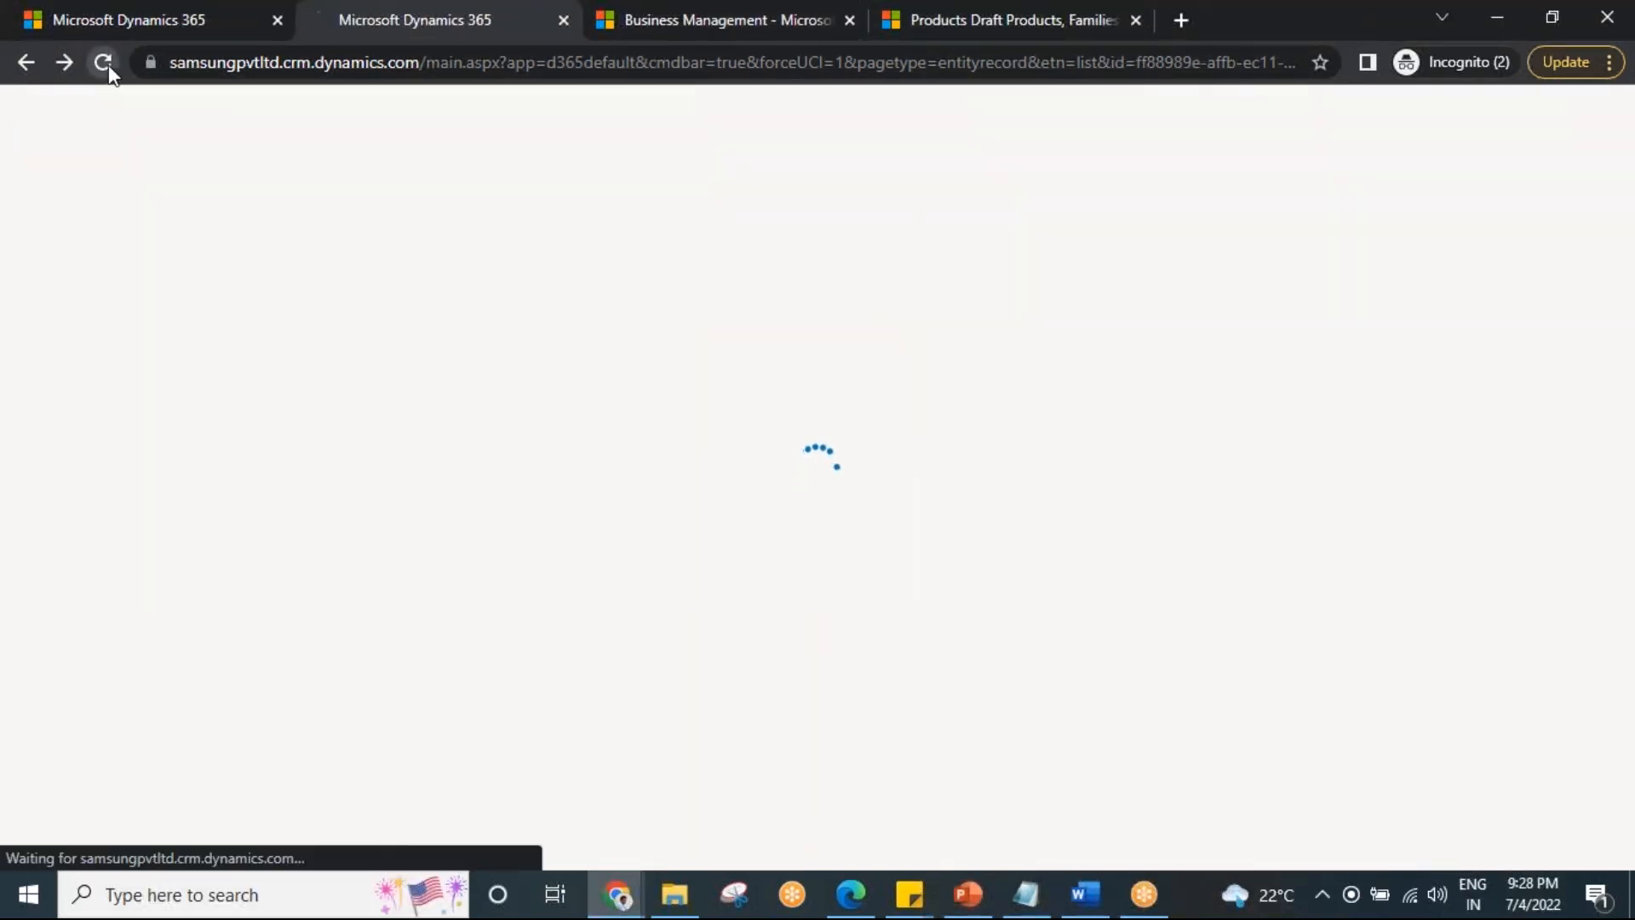
left_click(103, 18)
left_click(102, 62)
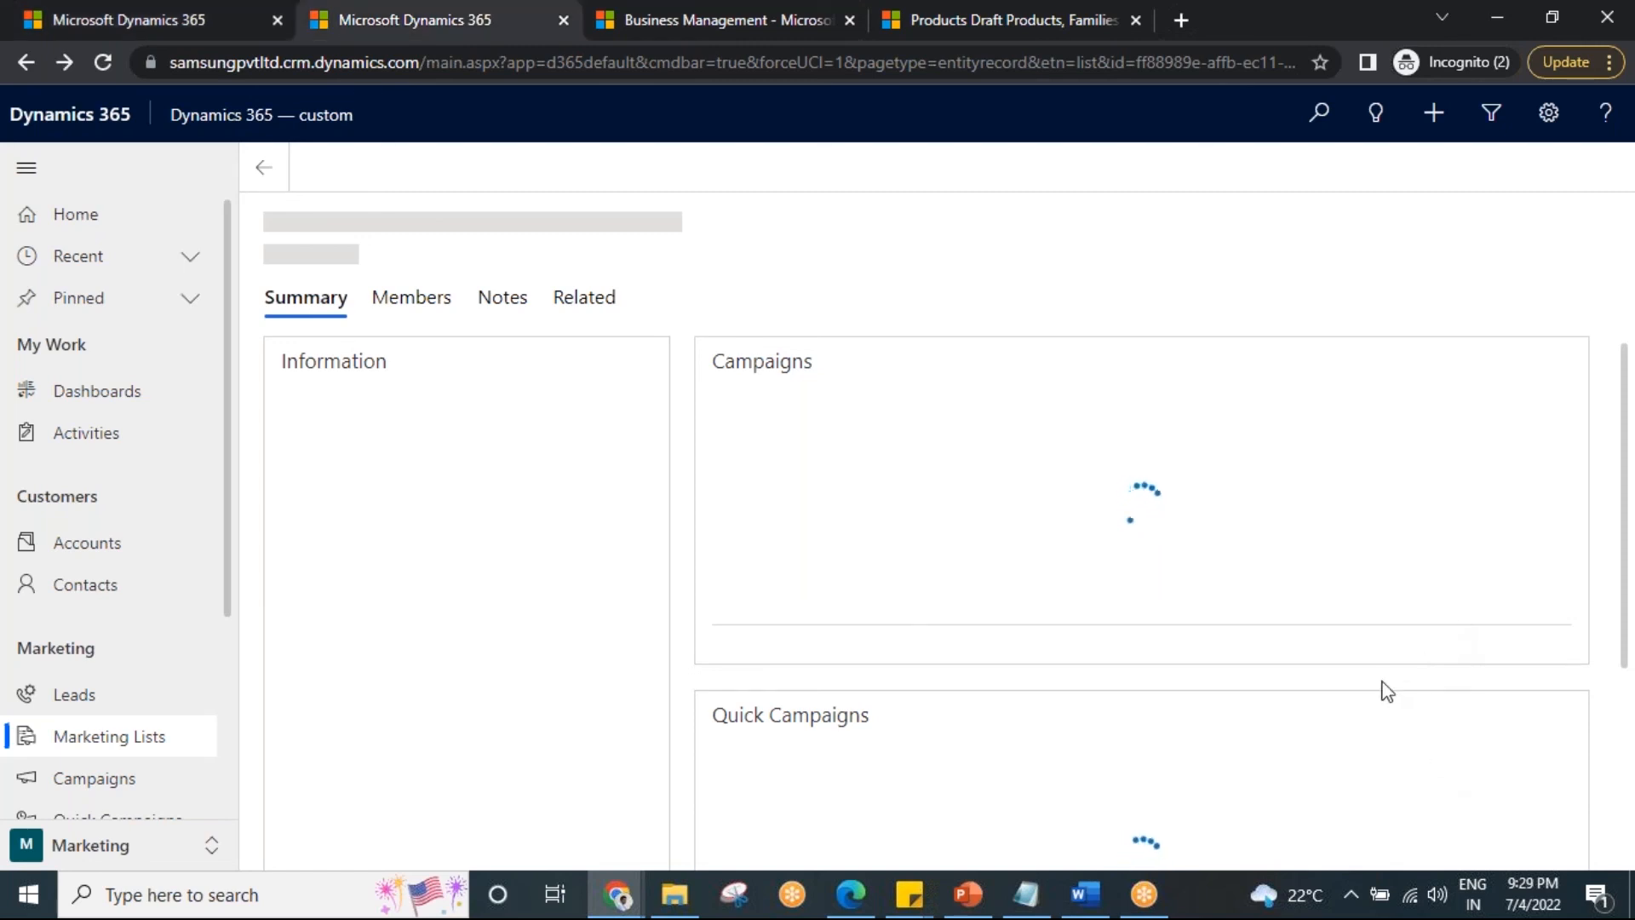
Reload both Dynamics 365 marketing list tabs.
left_click(143, 5)
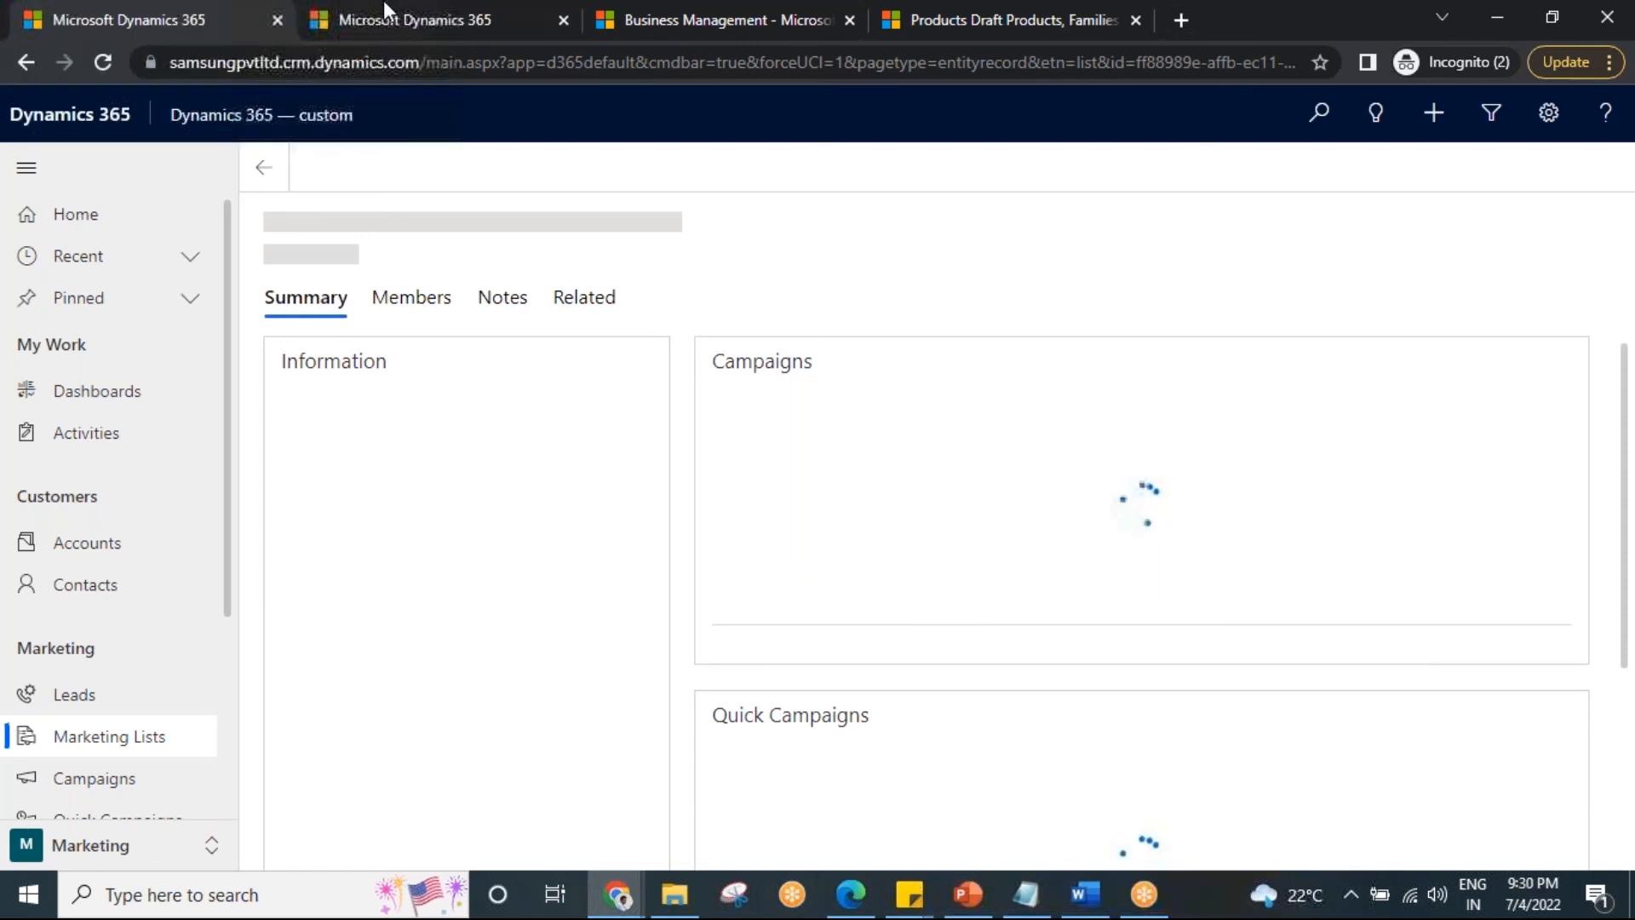
left_click(400, 5)
left_click(111, 12)
left_click(102, 63)
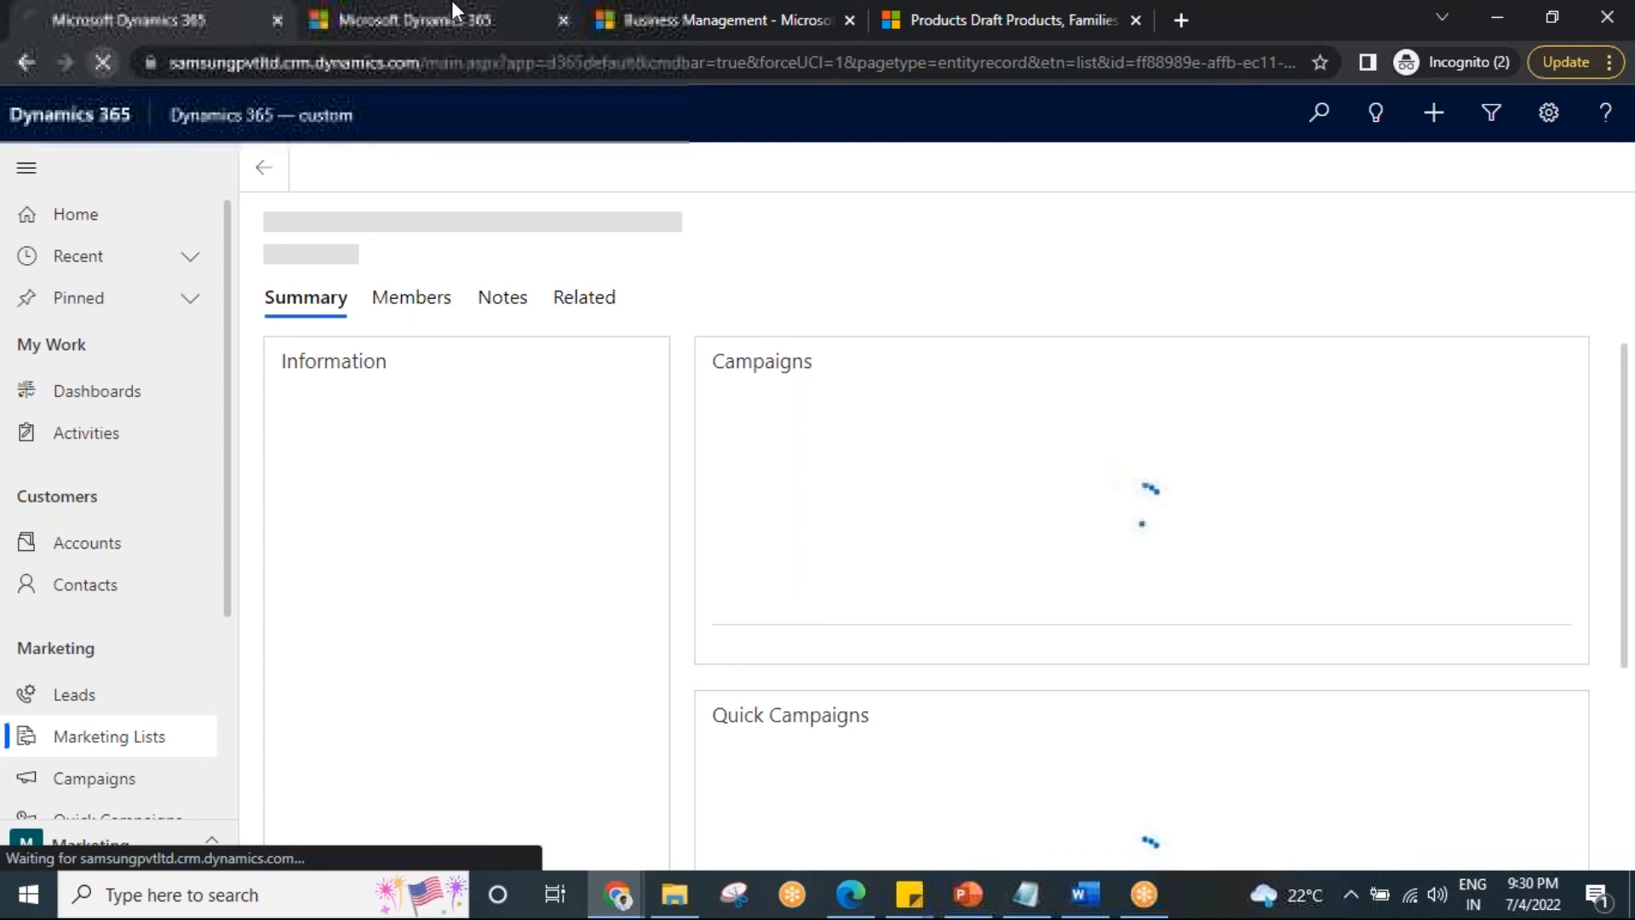
left_click(451, 6)
left_click(99, 65)
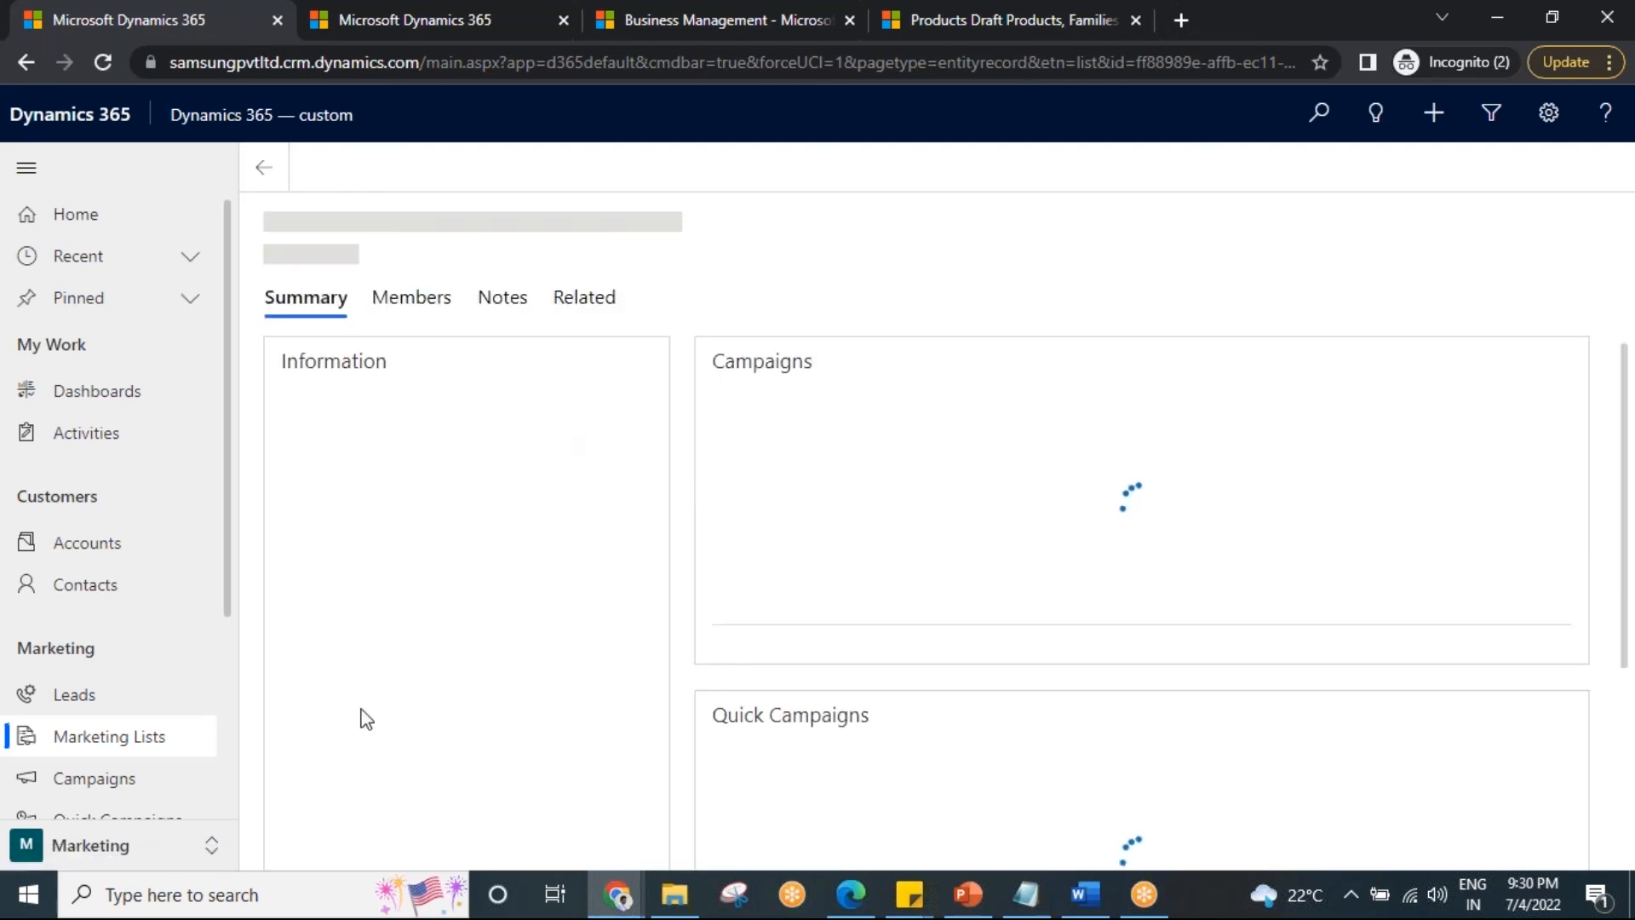
Go through Leads to the Marketing Lists view in the left navigation.
left_click(87, 712)
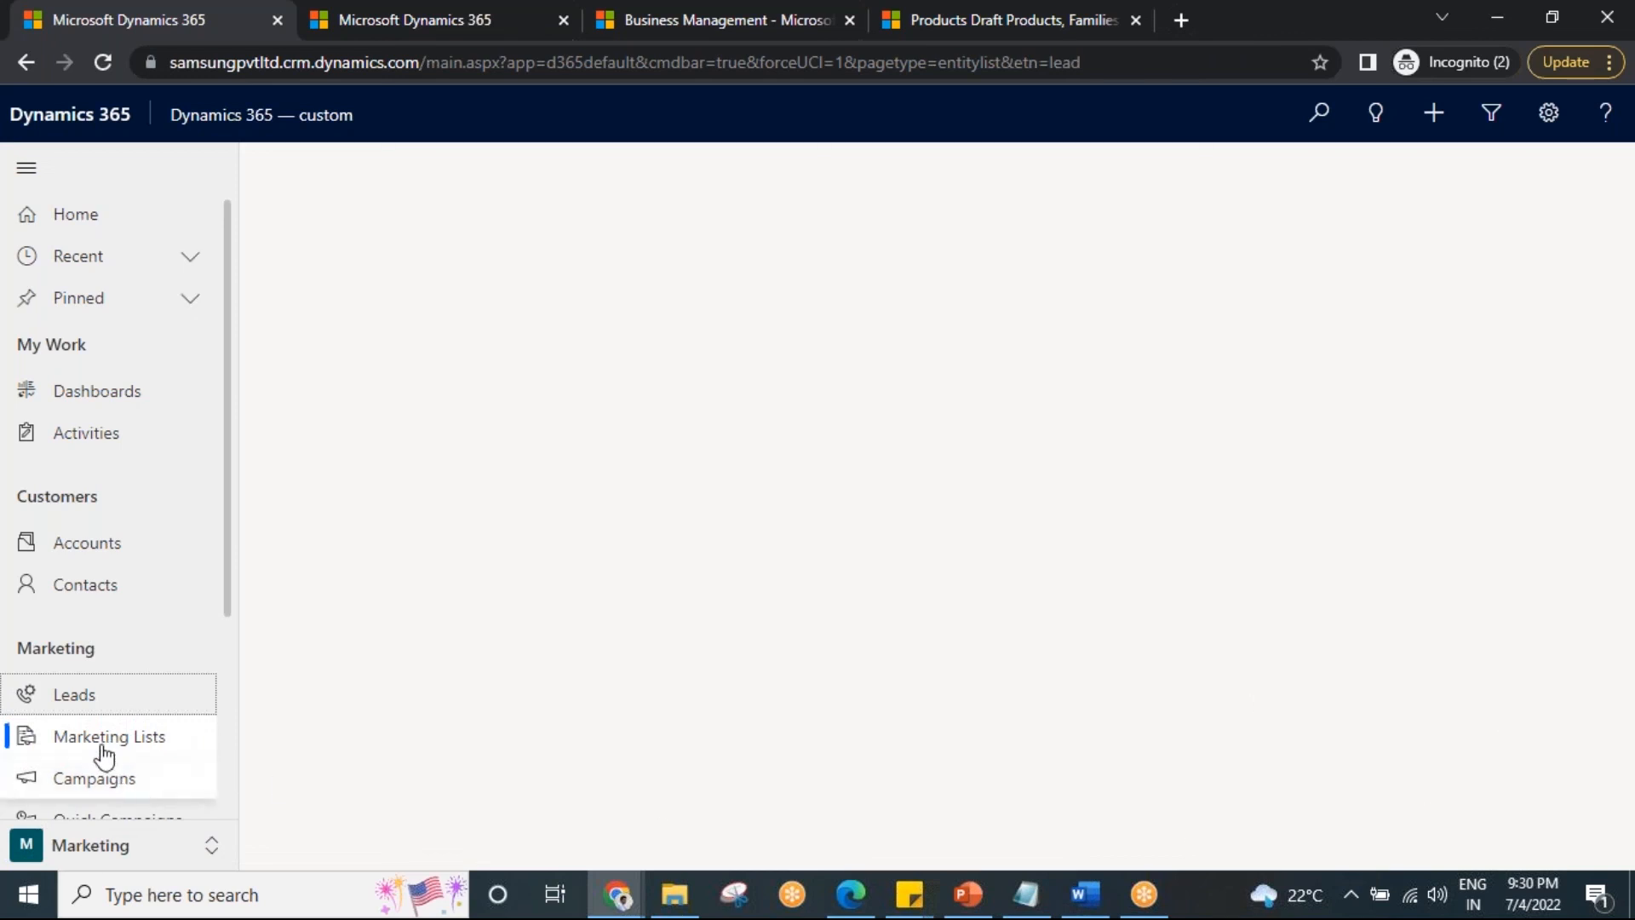
left_click(71, 734)
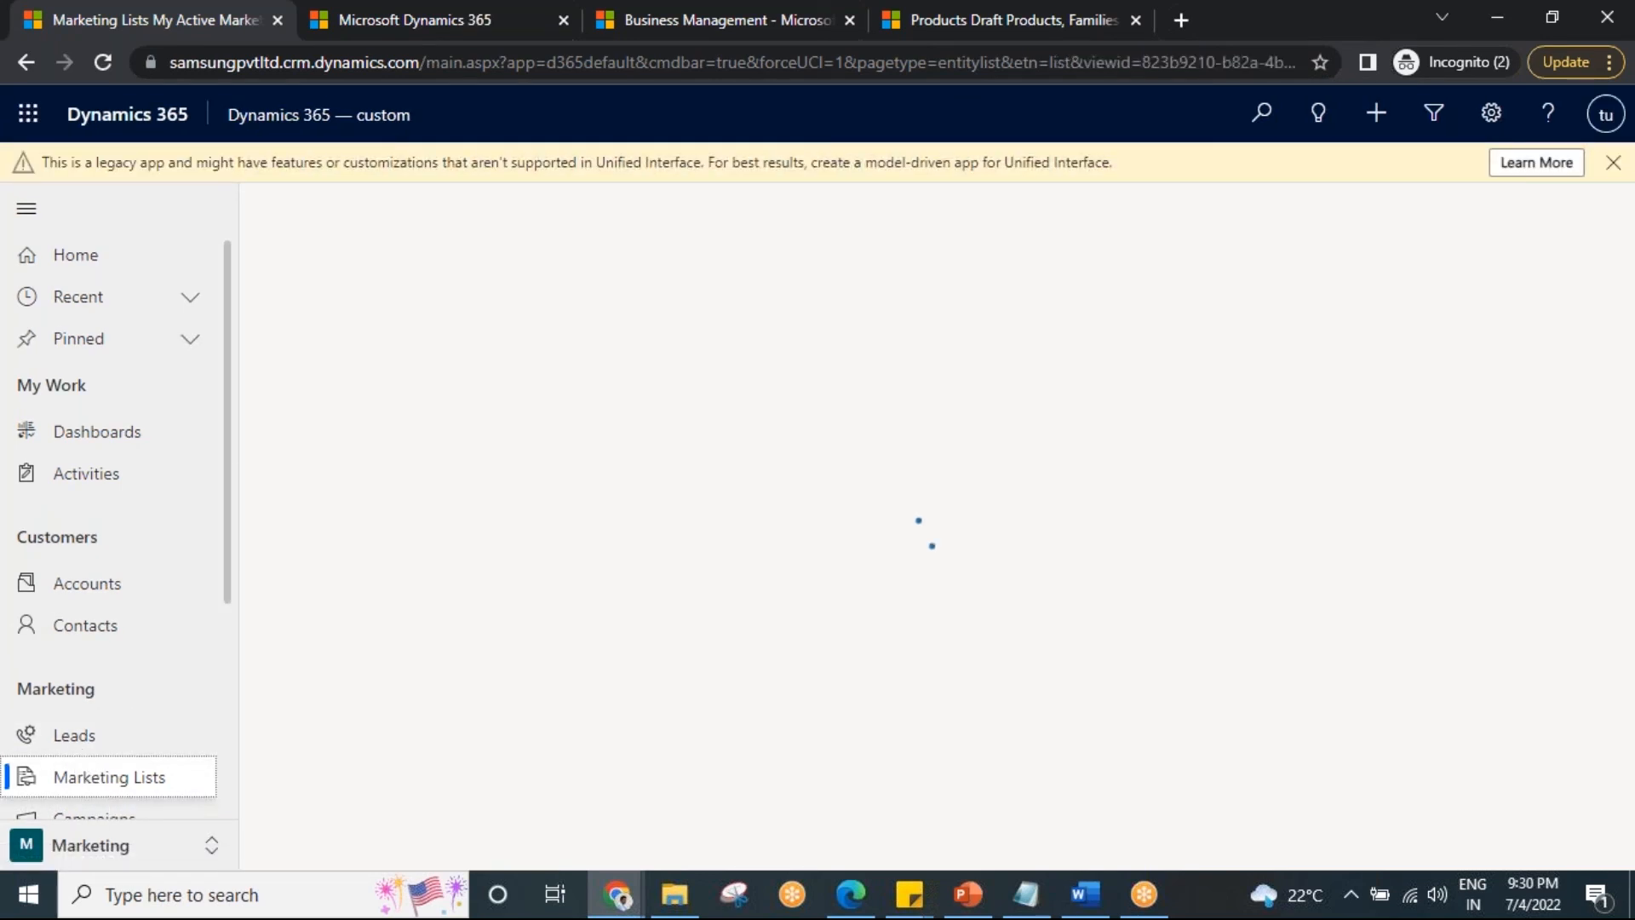
scroll(149, 725, "down", 3)
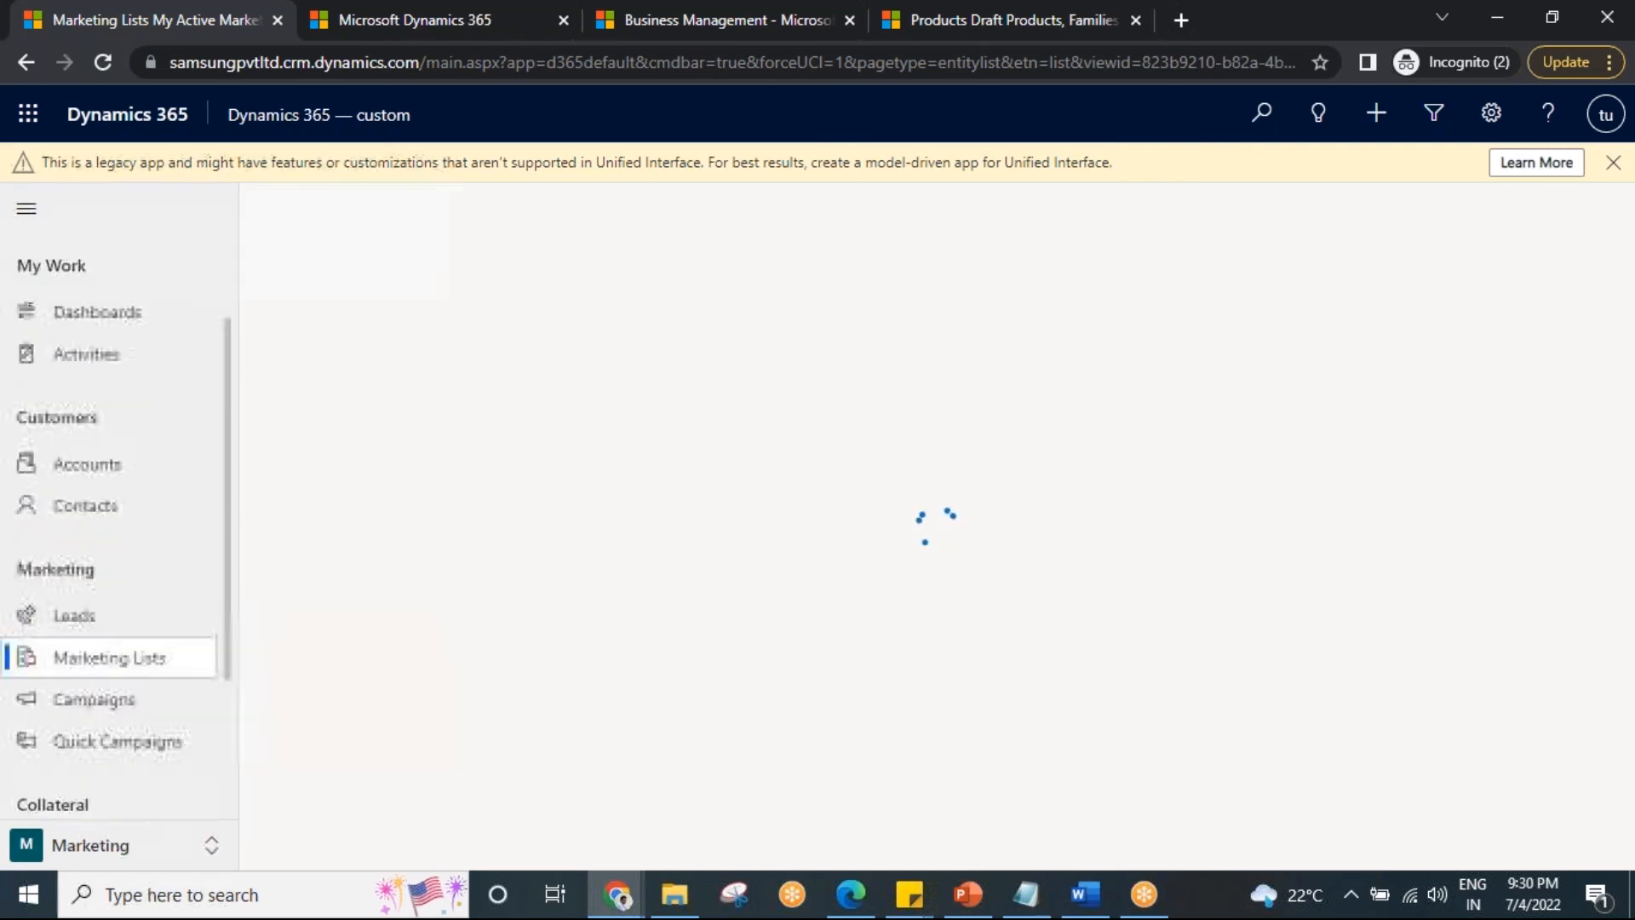